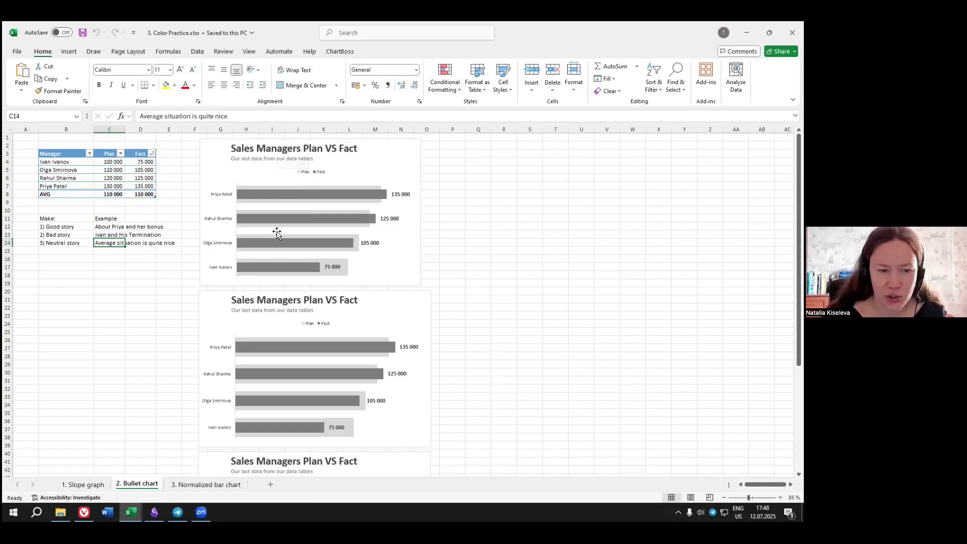
Examine the slope graphs on the 1. Slope graph sheet, especially the coloured titles and labels of the Brooke Bond and Wagh Bakri stories.
key(ctrl+Page_Up)
scroll(320, 142, up, 10)
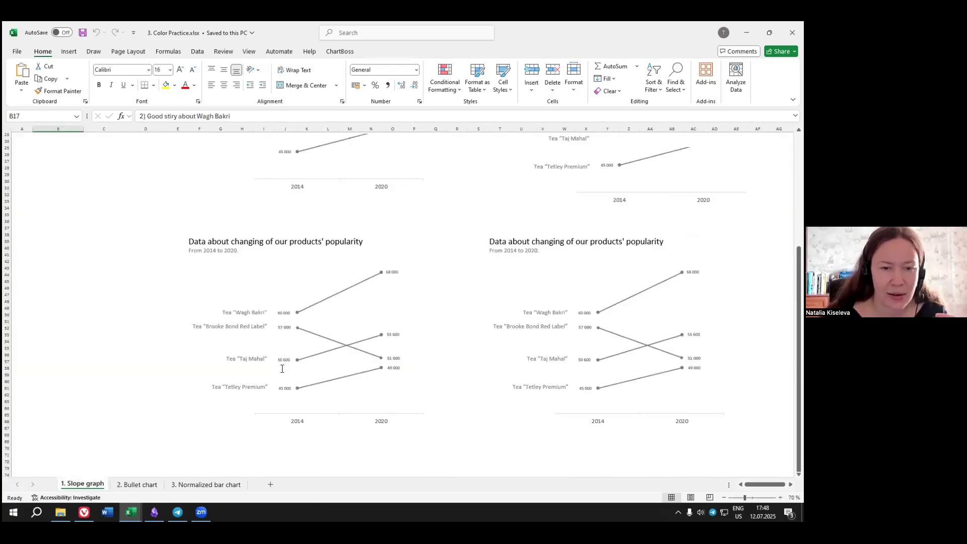
drag(316, 155, 418, 157)
click(497, 202)
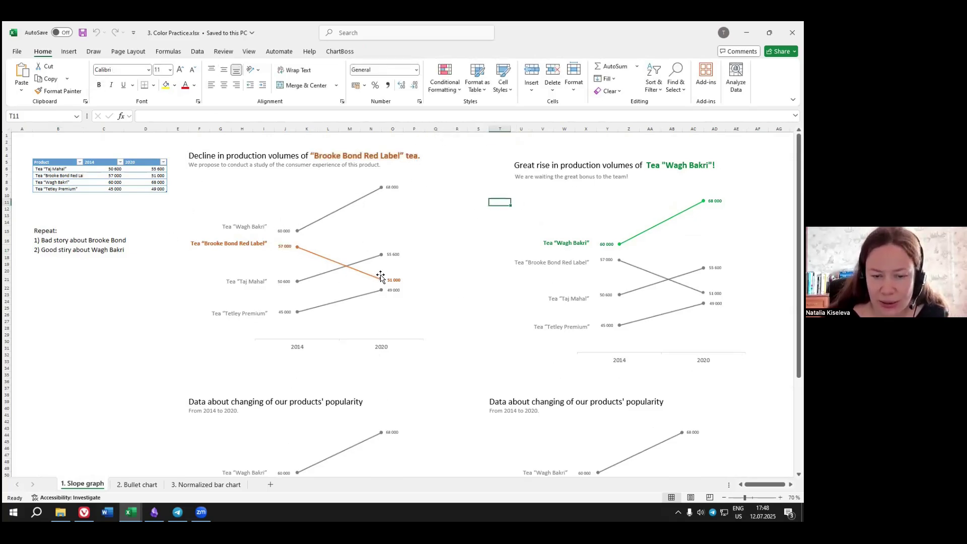
click(187, 244)
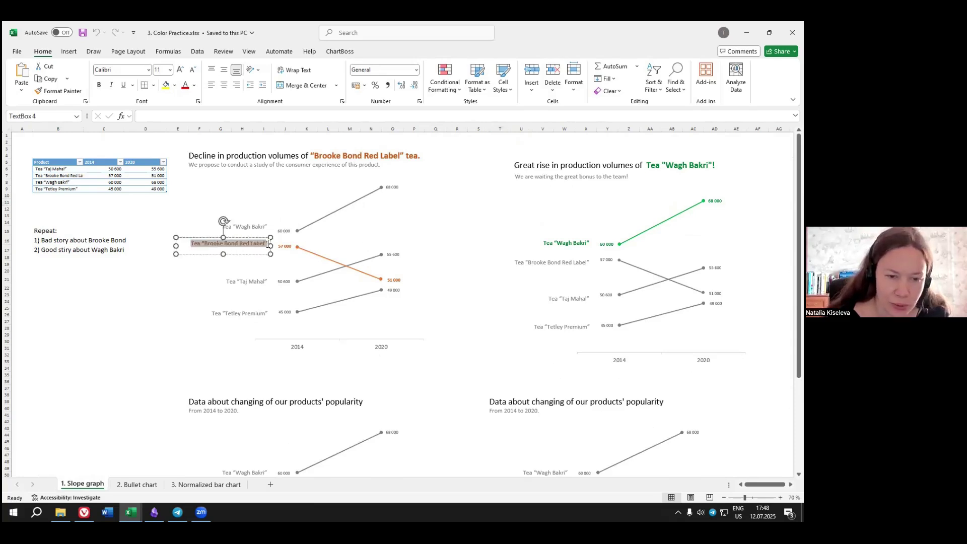
click(440, 208)
click(337, 158)
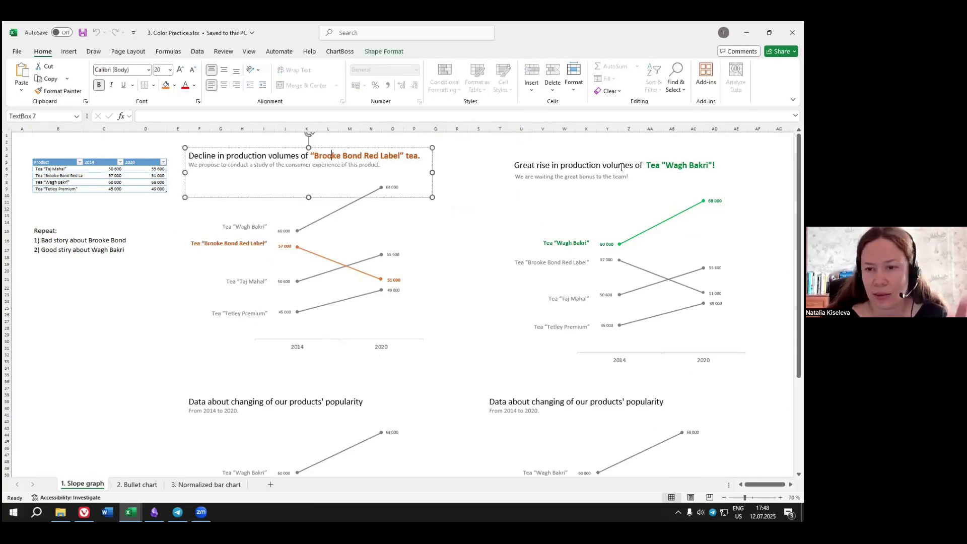
click(438, 253)
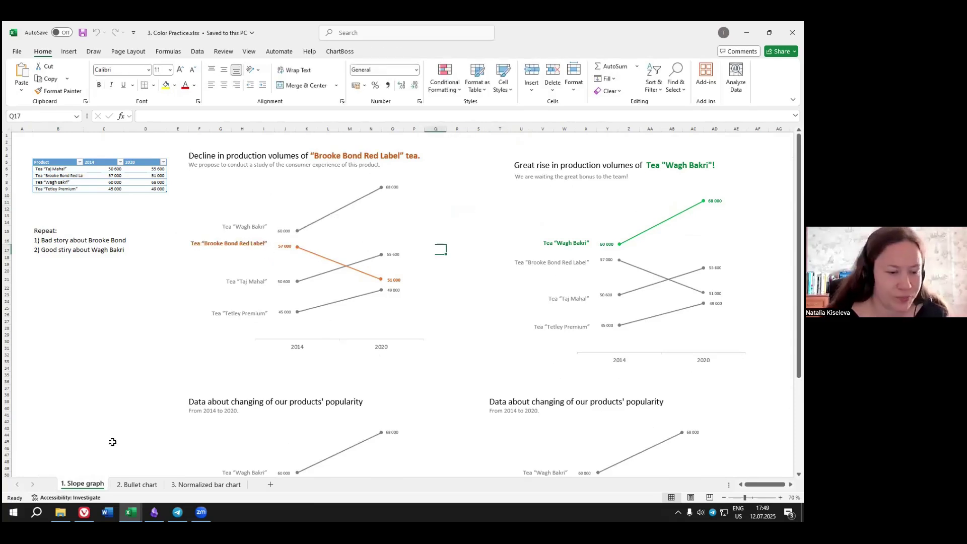
Review the good, bad and neutral story tasks on the 2. Bullet chart and 3. Normalized bar chart sheets.
click(136, 485)
click(62, 234)
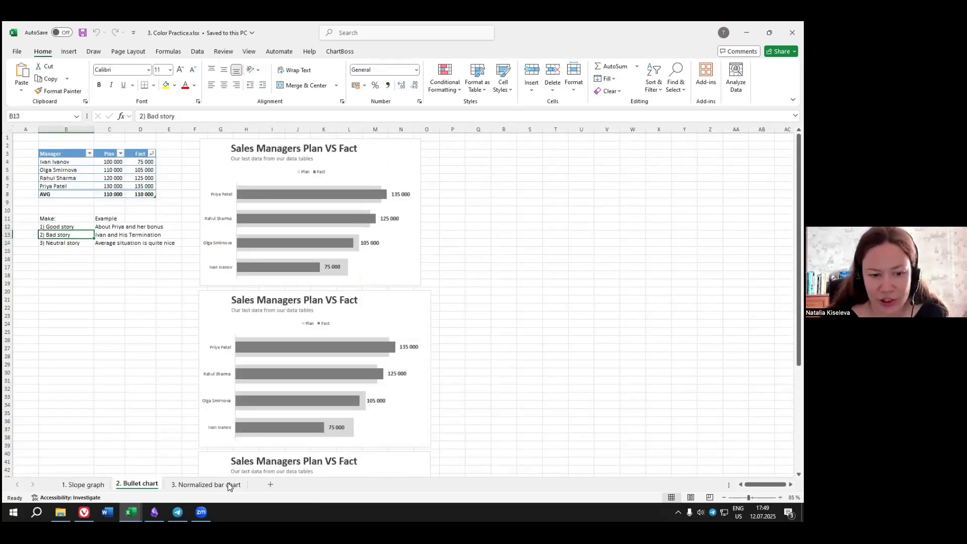
click(203, 487)
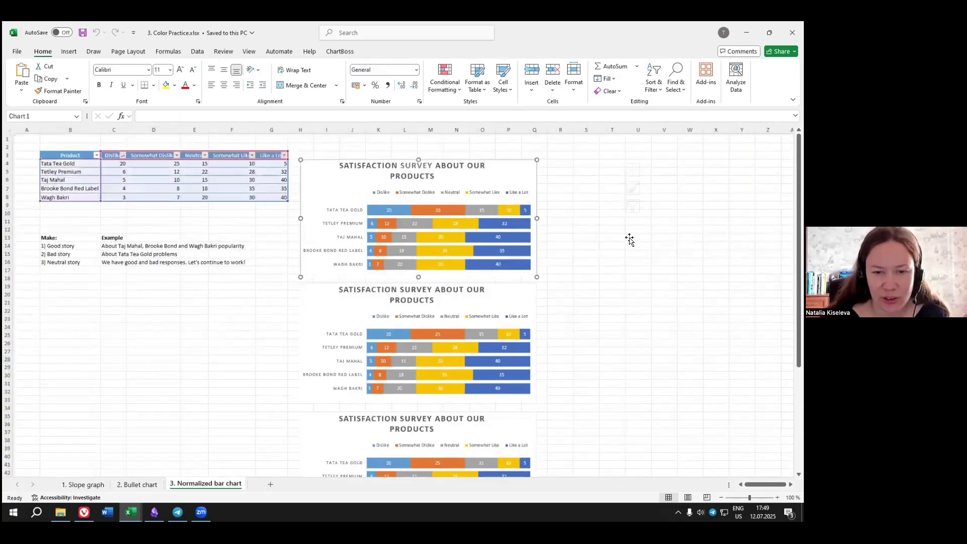
scroll(569, 296, up, 1)
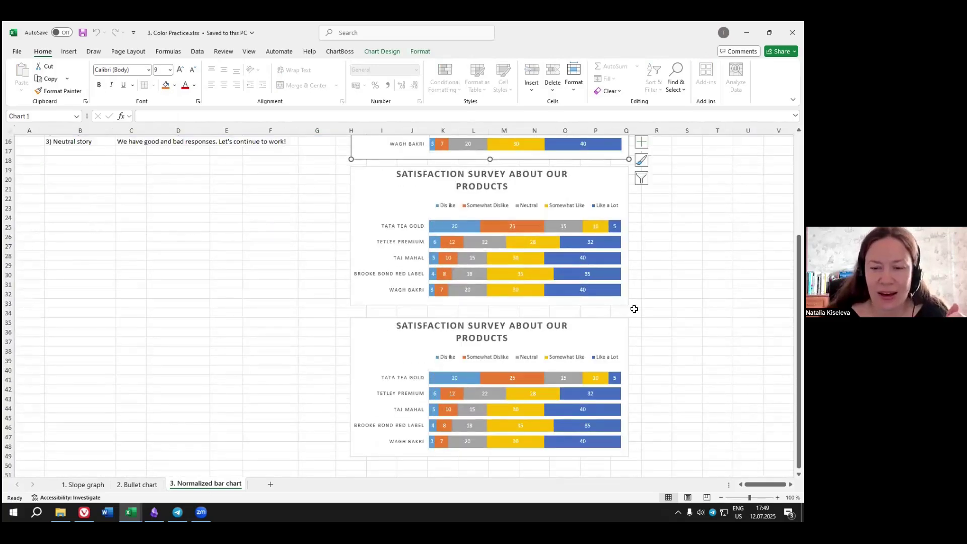
scroll(635, 308, up, 5)
drag(74, 265, 79, 287)
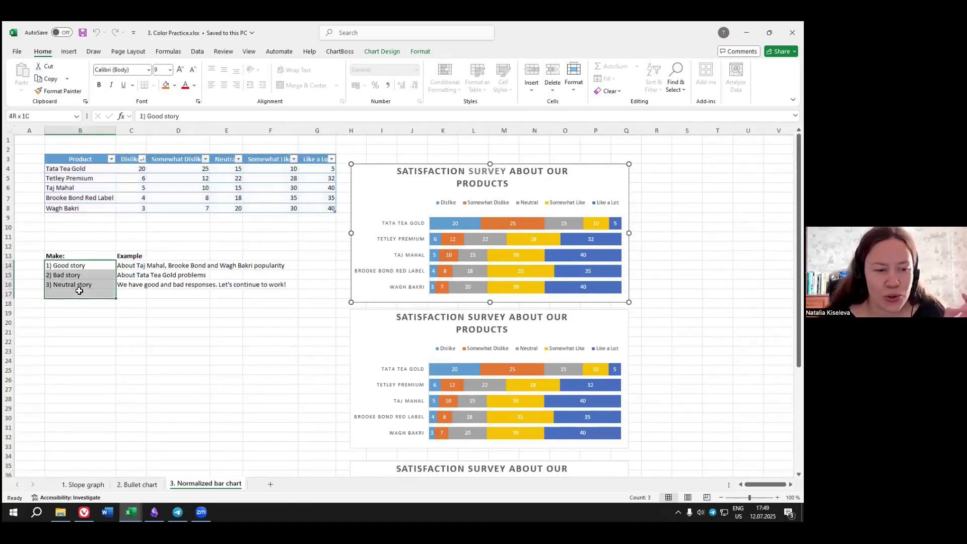
click(84, 275)
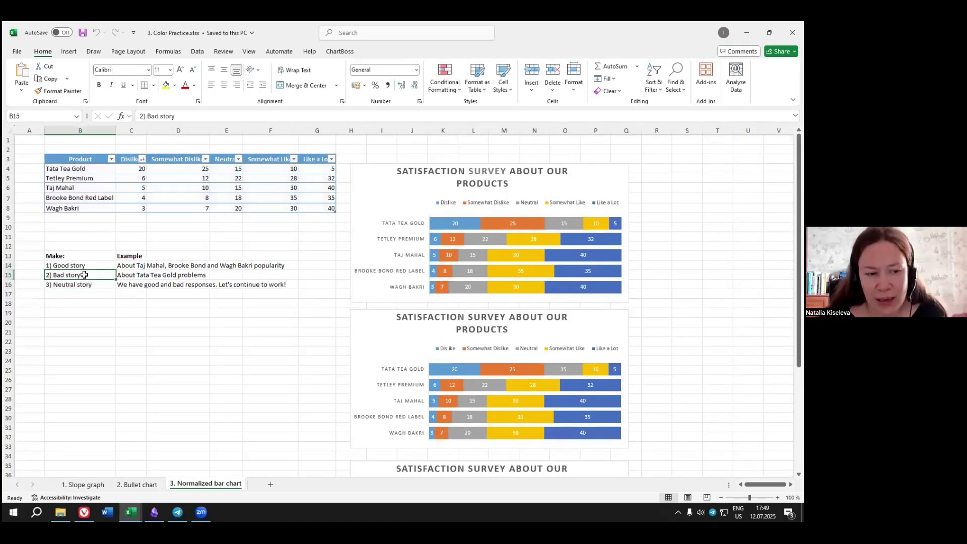
Clear the Example heading and its three example texts in C13:C16 on the 3. Normalized bar chart sheet.
click(129, 267)
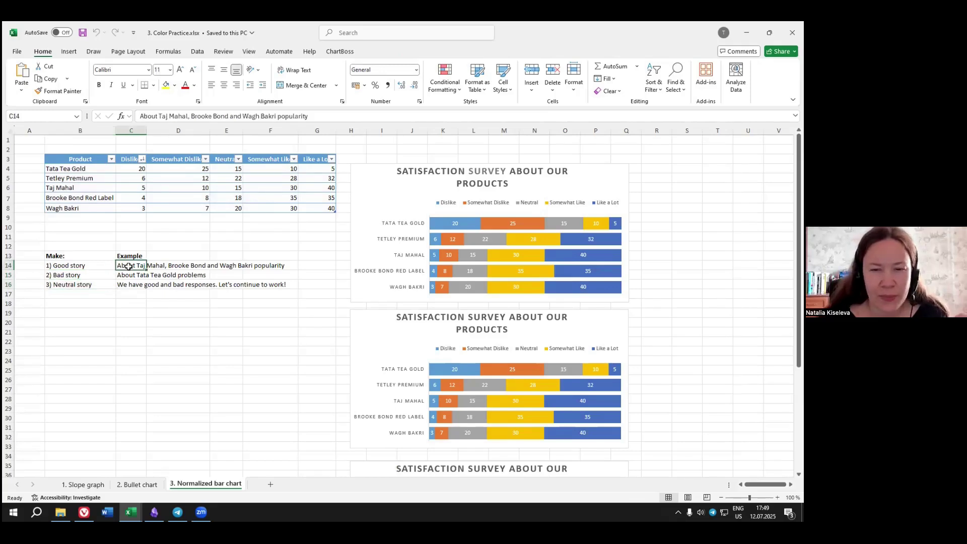
drag(128, 267, 129, 285)
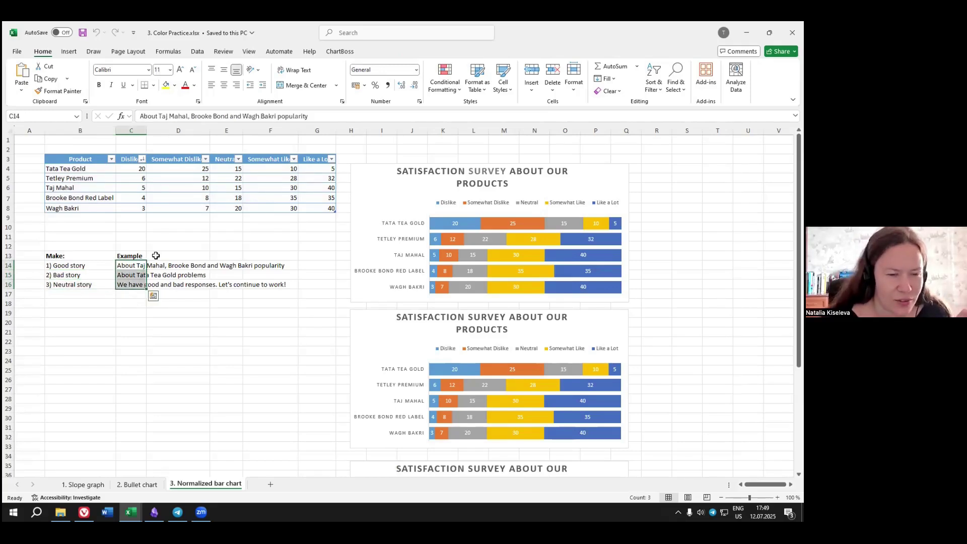
key(Delete)
click(137, 255)
key(Delete)
Examine the legends and bars of the three satisfaction survey charts on the 3. Normalized bar chart sheet.
click(447, 202)
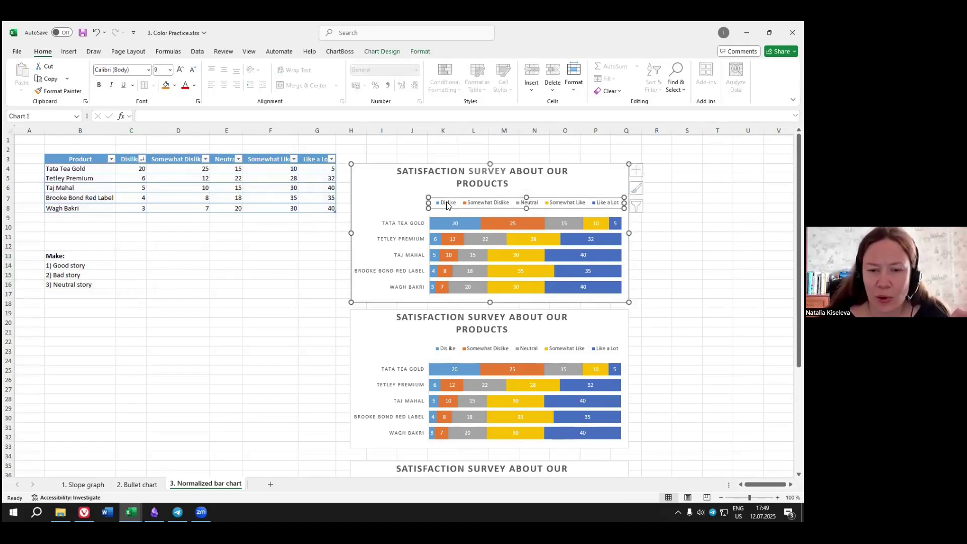
click(654, 302)
scroll(654, 282, down, 3)
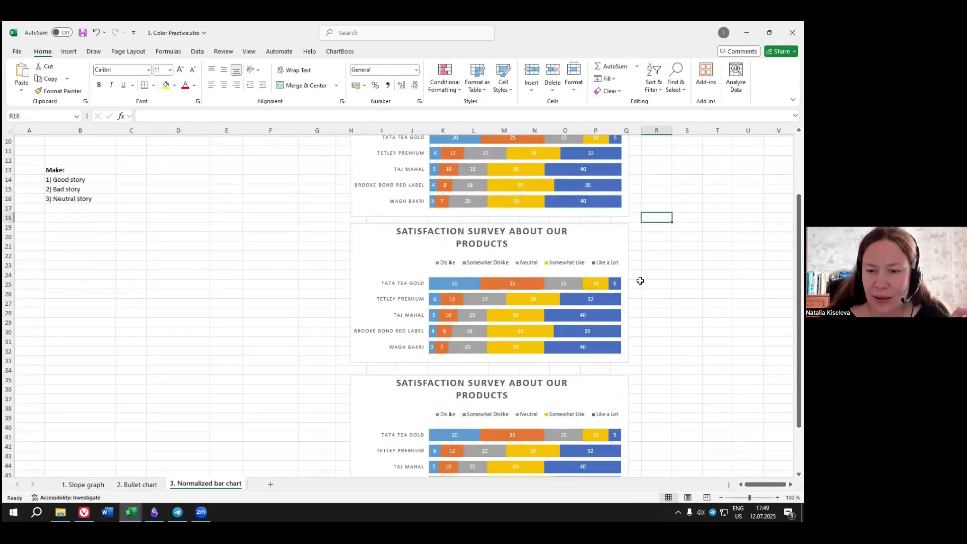
click(602, 264)
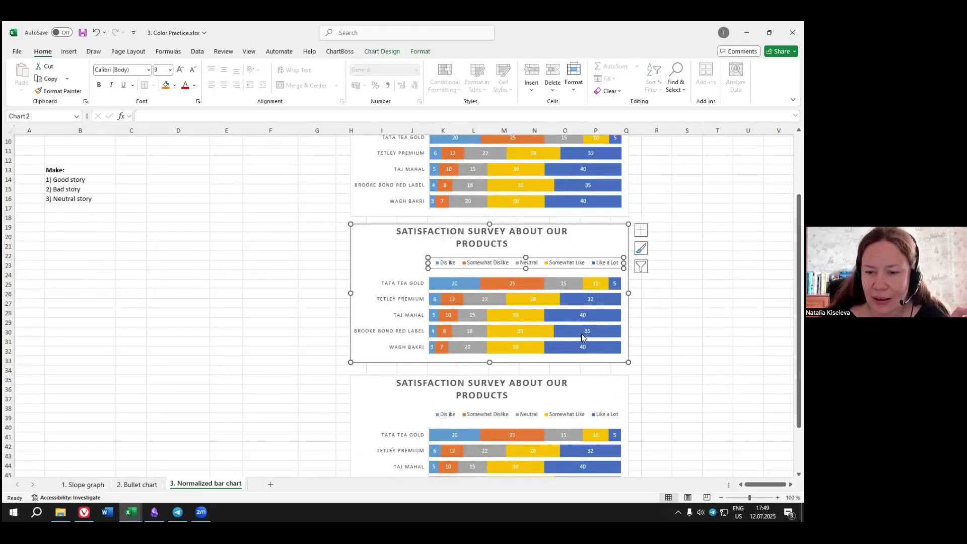
click(659, 285)
scroll(655, 282, down, 4)
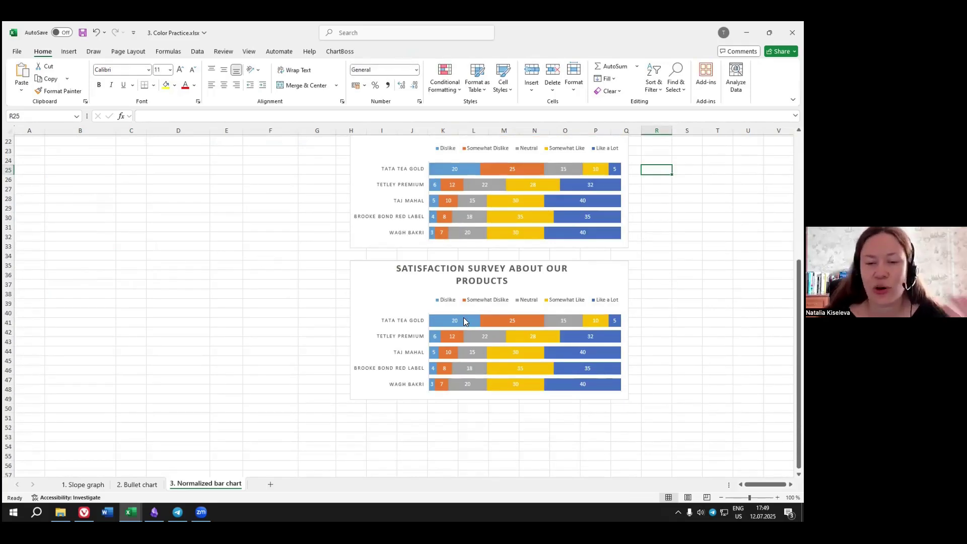
scroll(449, 319, up, 7)
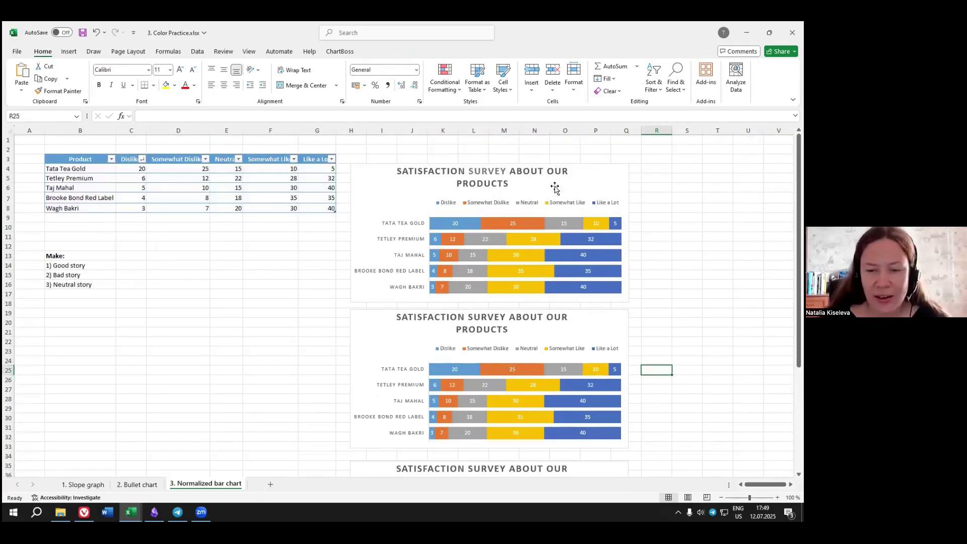
scroll(676, 263, down, 8)
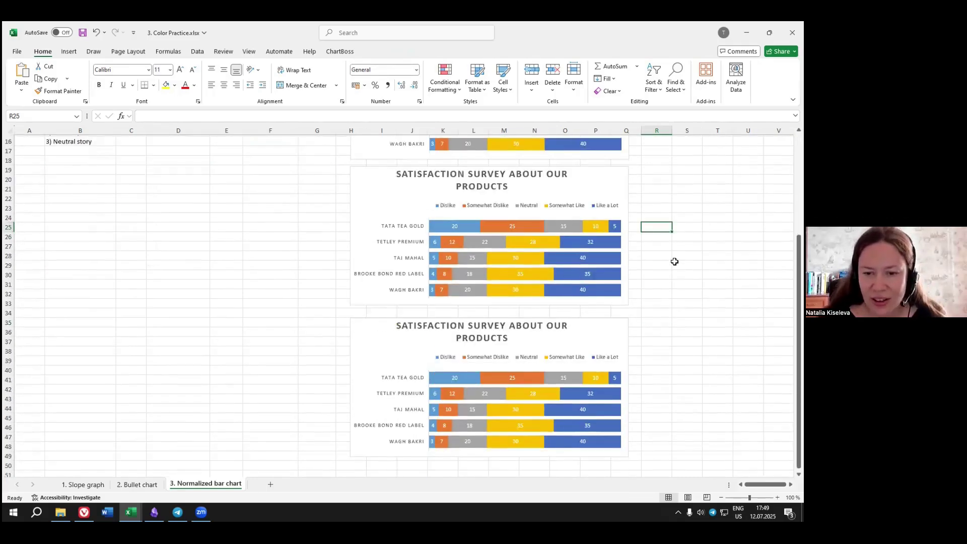
scroll(675, 261, up, 8)
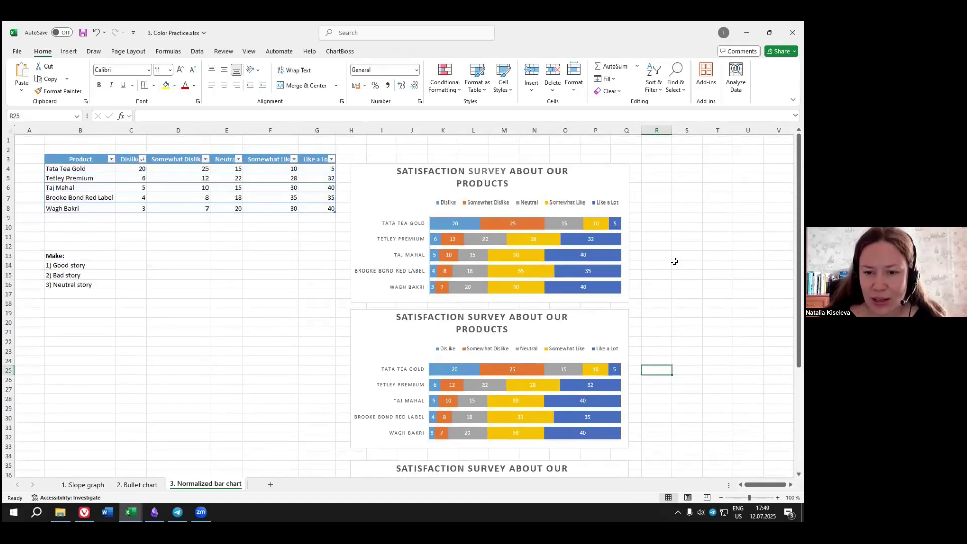
Return to the 1. Slope graph sheet and close the 3. Color Practice workbook, saving its changes.
click(137, 484)
key(ctrl+Page_Up)
click(91, 313)
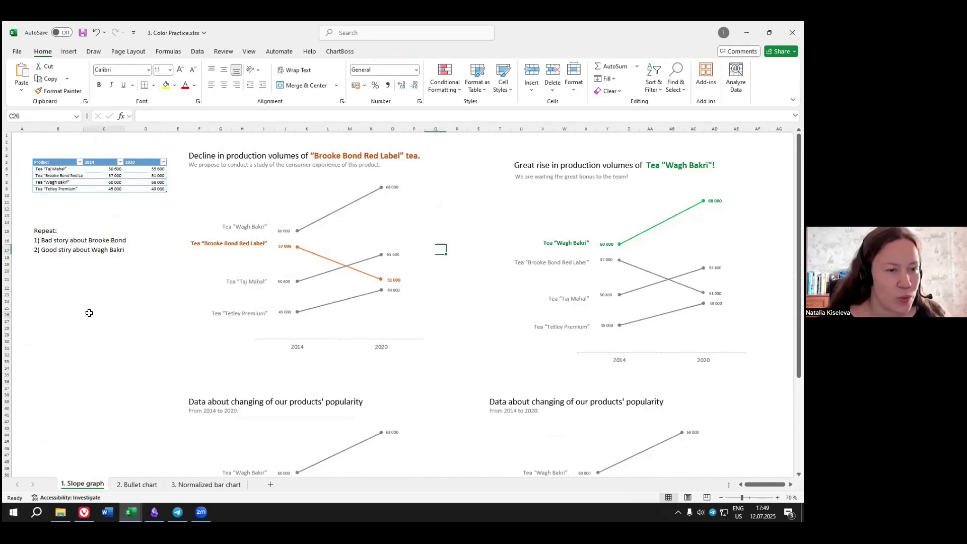
scroll(115, 319, up, 1)
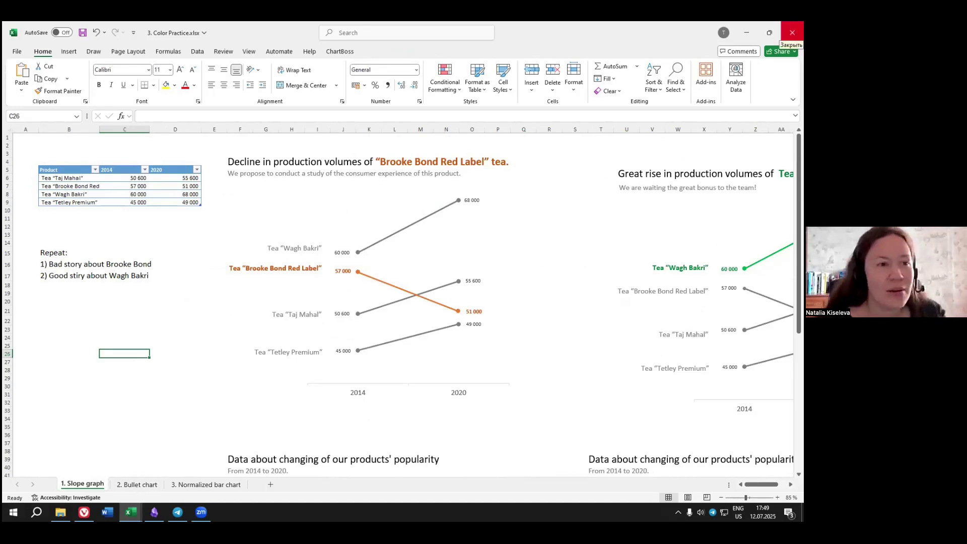
click(792, 33)
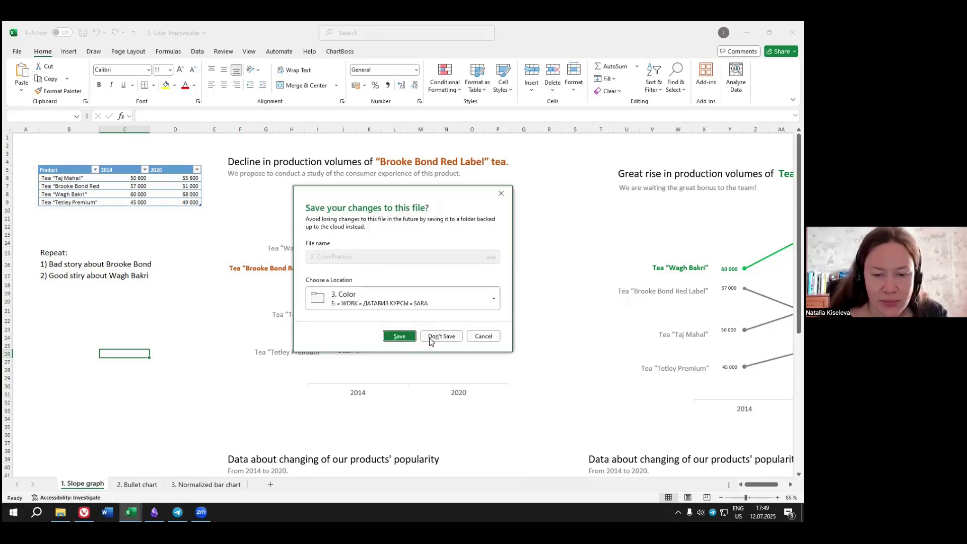
click(405, 339)
Go to the 4. Table sheet of the 2. Charts in Excel workbook.
click(495, 332)
click(551, 309)
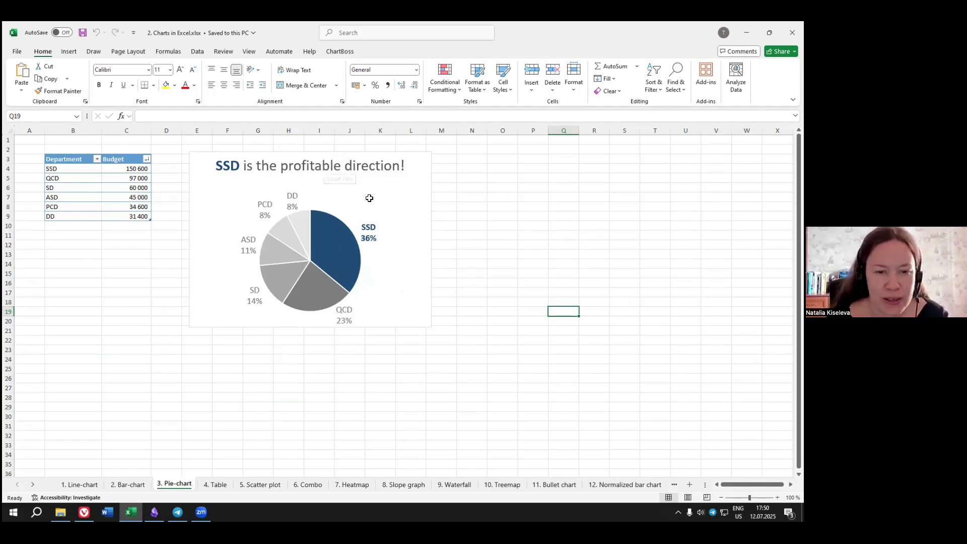
click(217, 484)
click(364, 340)
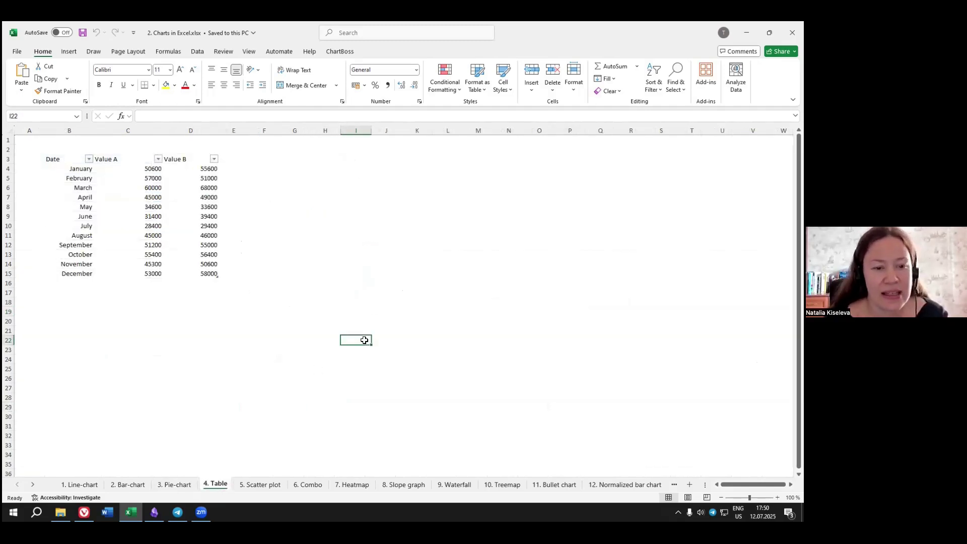
Examine the table's headers, month names and values from January to December.
drag(65, 161, 204, 275)
click(313, 266)
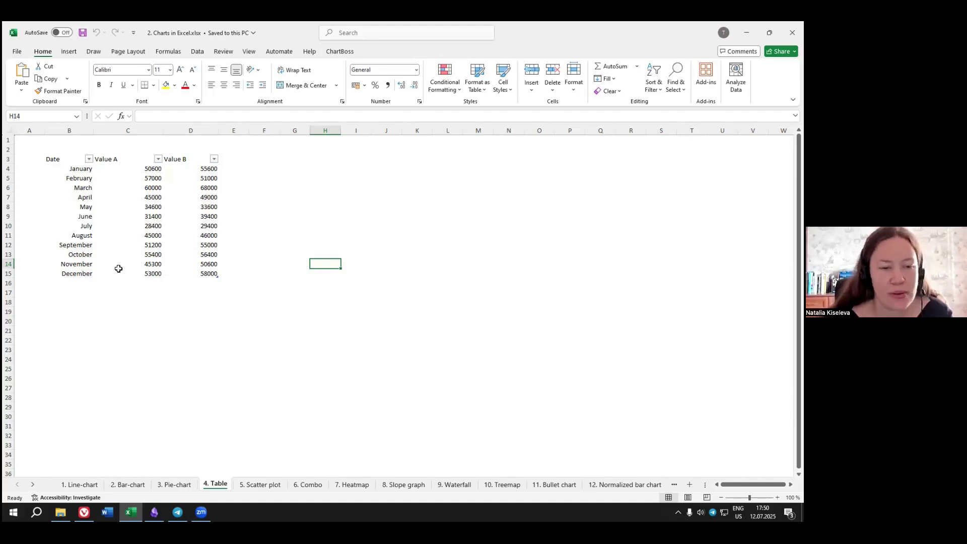
click(96, 307)
click(76, 169)
click(74, 197)
click(67, 256)
click(76, 308)
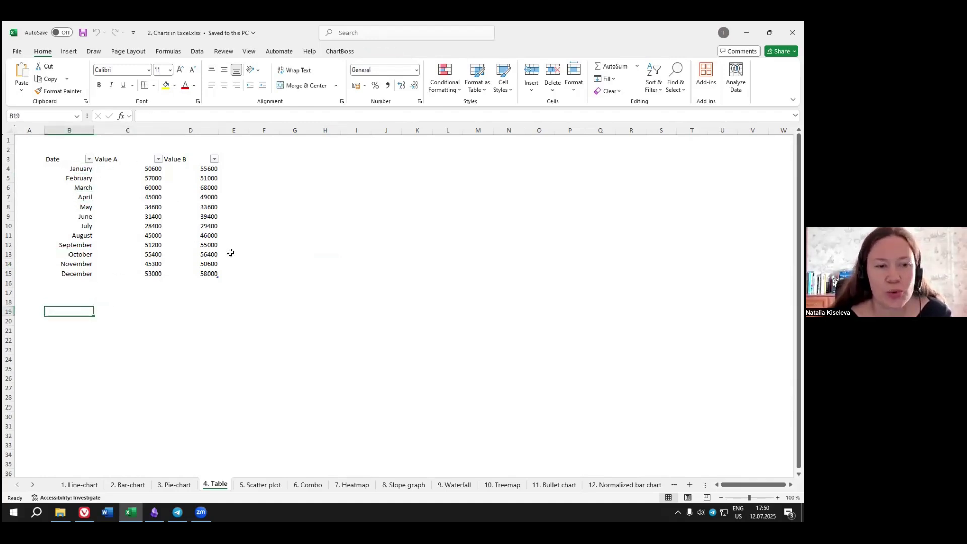
Format all Value A and Value B numbers in C4:D15 with thousands separators and no decimal places.
click(134, 169)
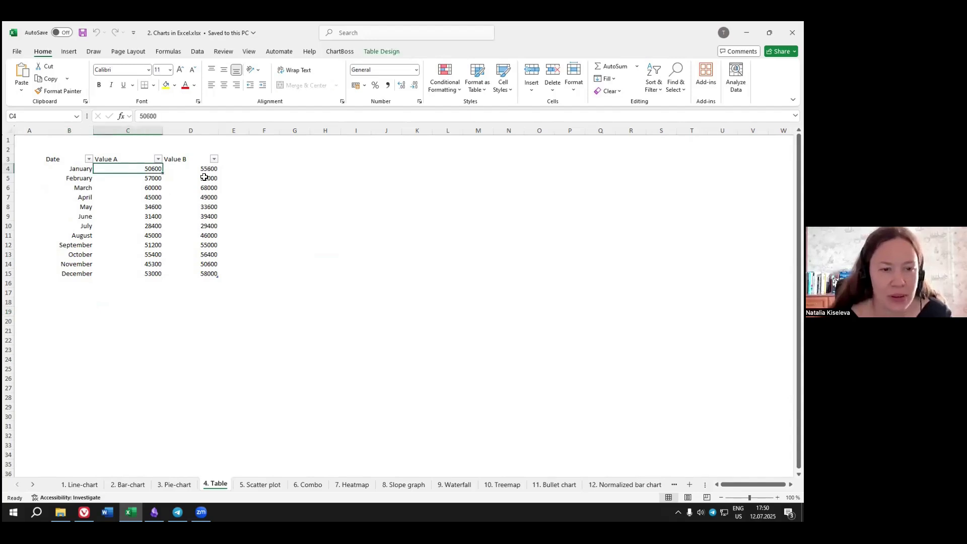
drag(207, 171, 150, 272)
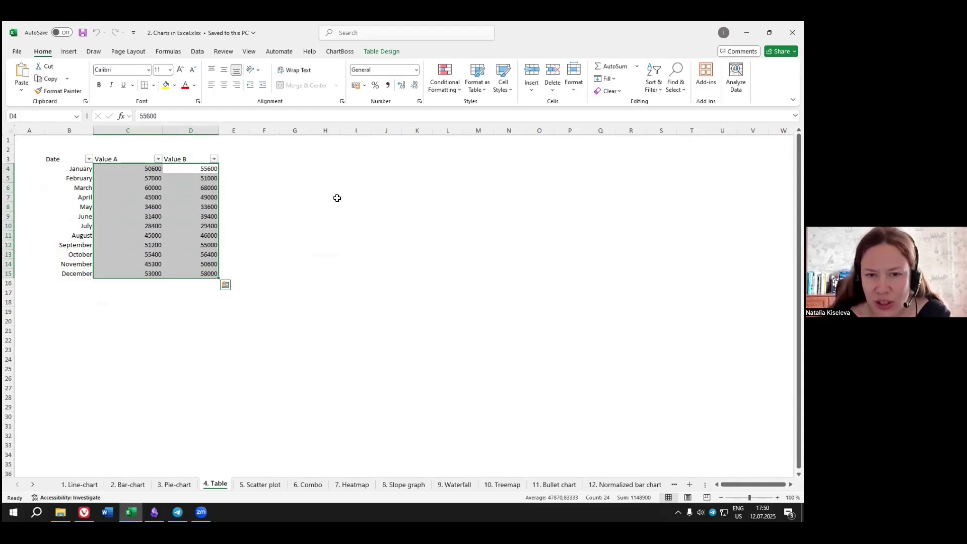
click(387, 88)
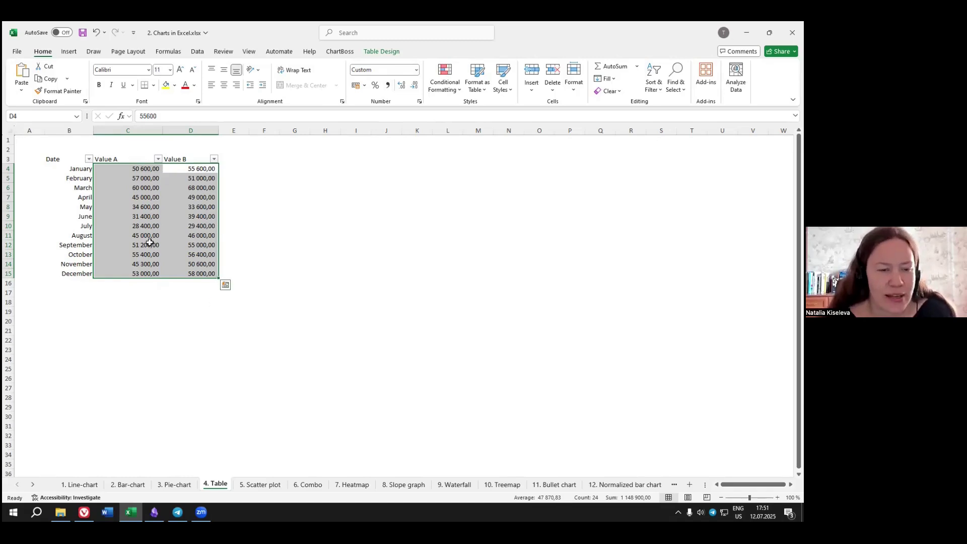
click(414, 87)
click(414, 87)
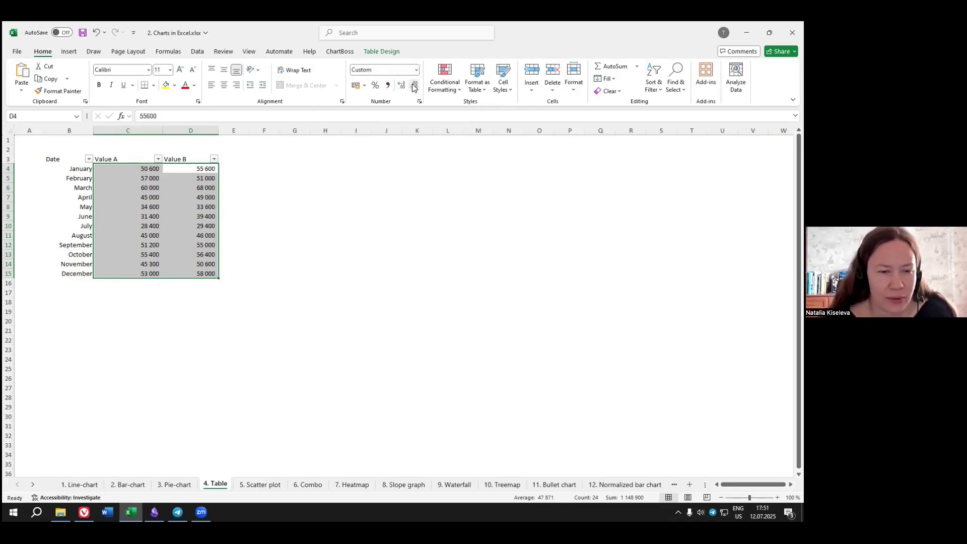
click(291, 235)
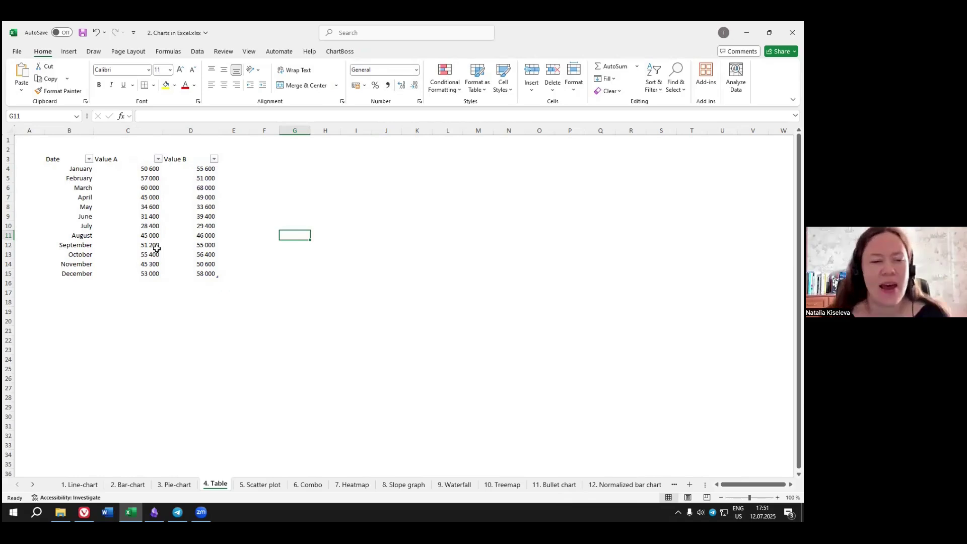
Change January's Value A in cell C4 to 150600.
double_click(146, 169)
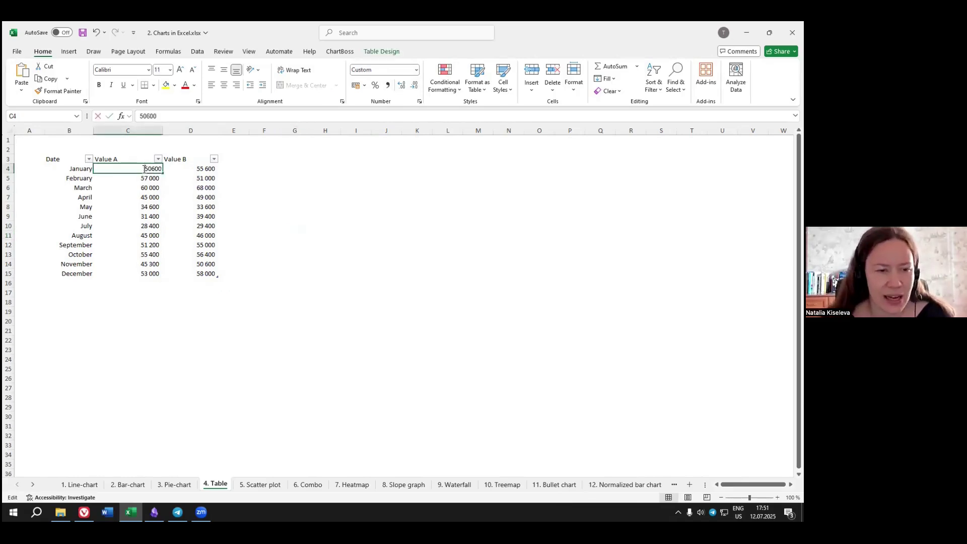
text(1)
click(267, 245)
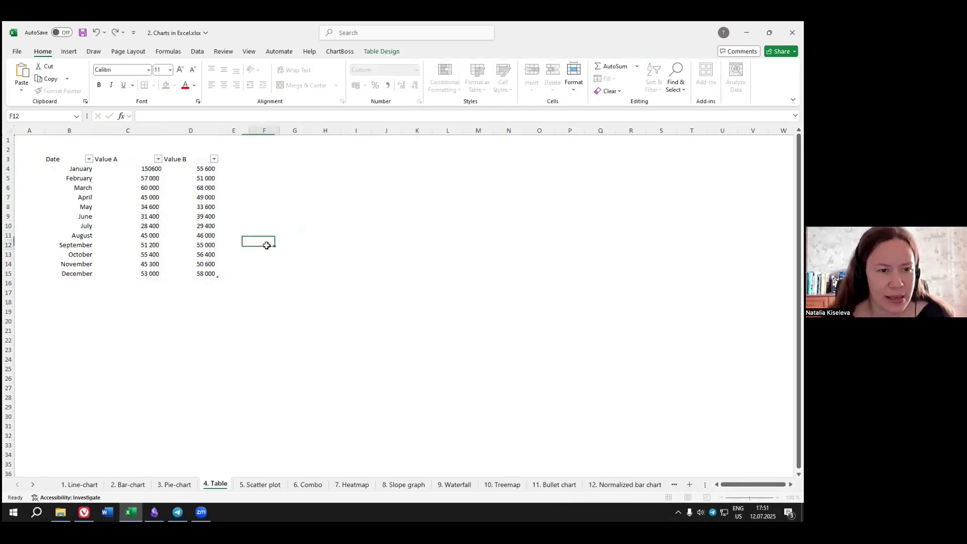
Try January's Value B in cell D4 as 255600, and undo that change.
double_click(191, 169)
text(2)
click(275, 253)
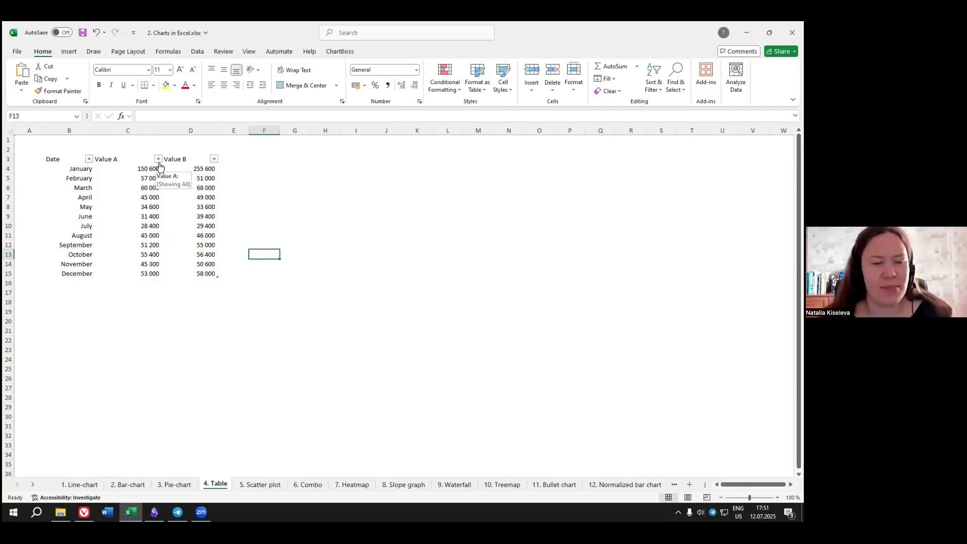
key(ctrl+z)
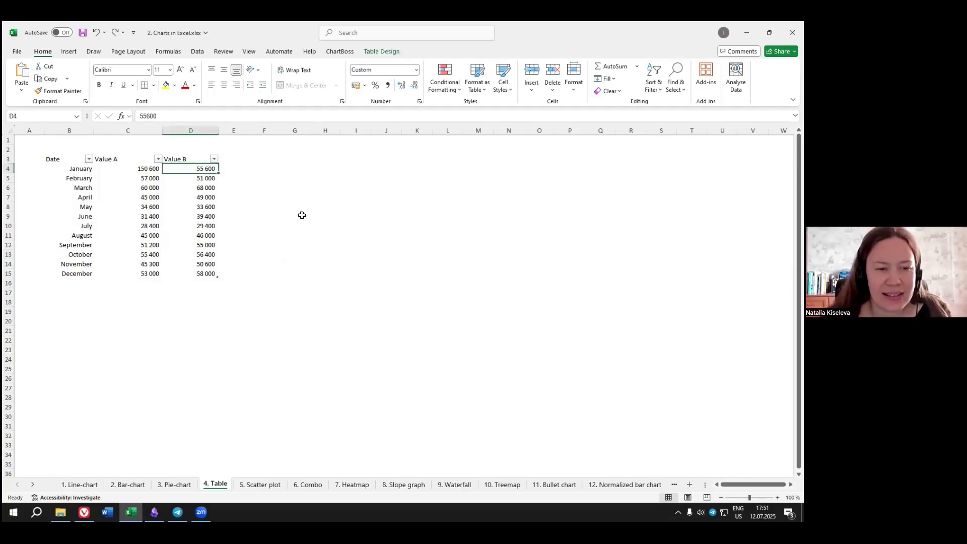
Undo the last change to January's Value A in cell C4.
key(ctrl+z)
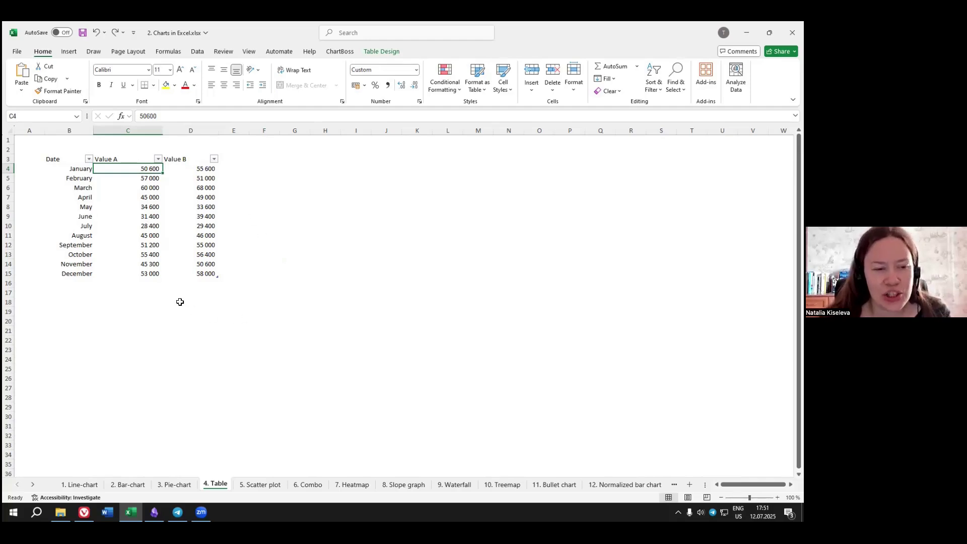
click(284, 253)
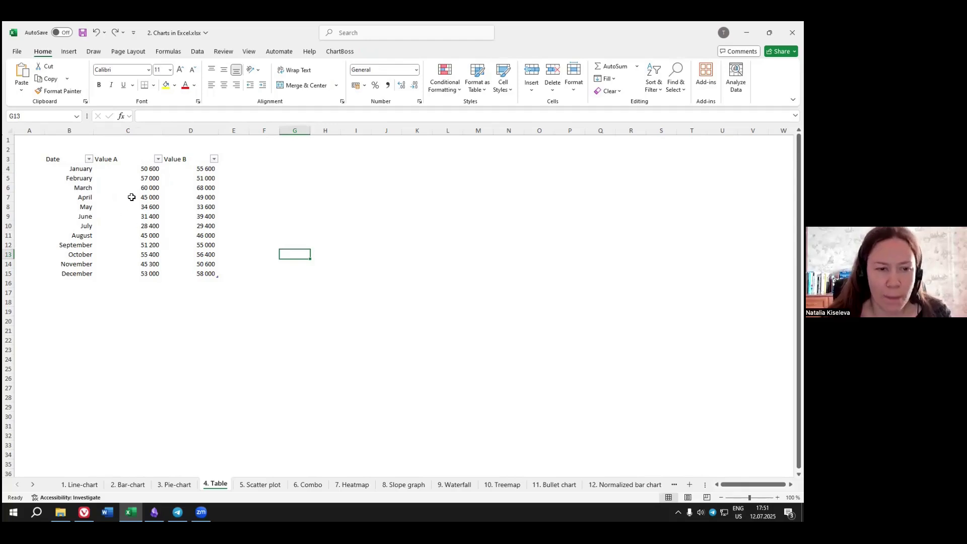
click(147, 168)
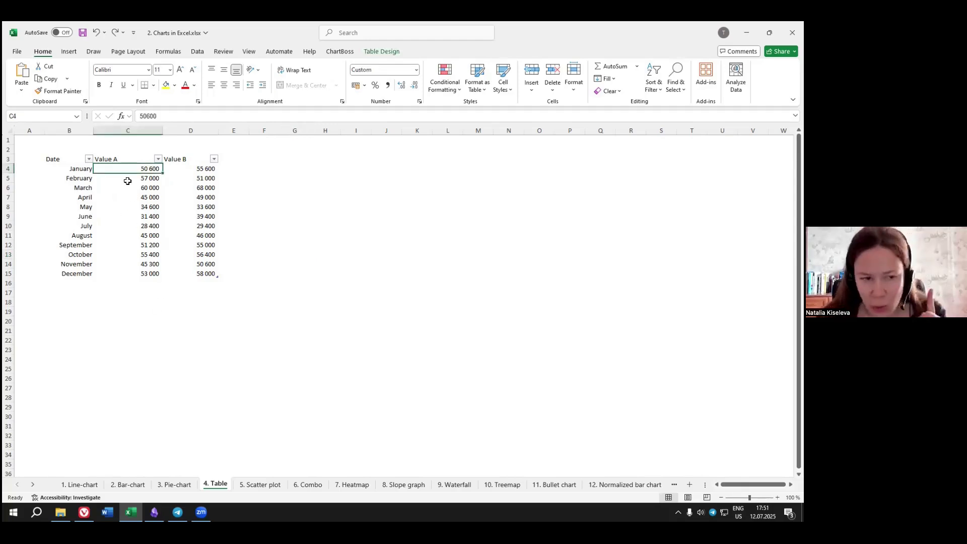
Make the table headers in B3:D3 bold.
click(49, 160)
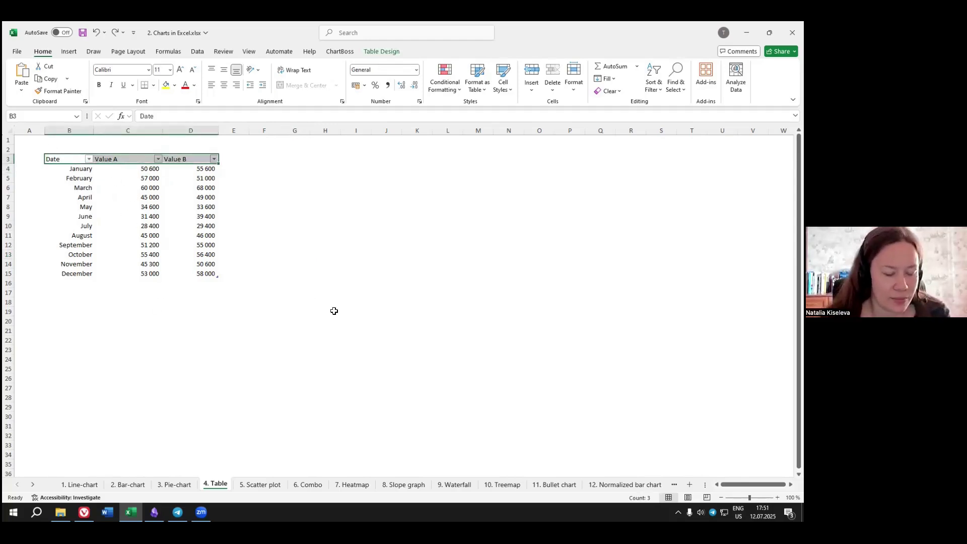
click(99, 84)
click(209, 359)
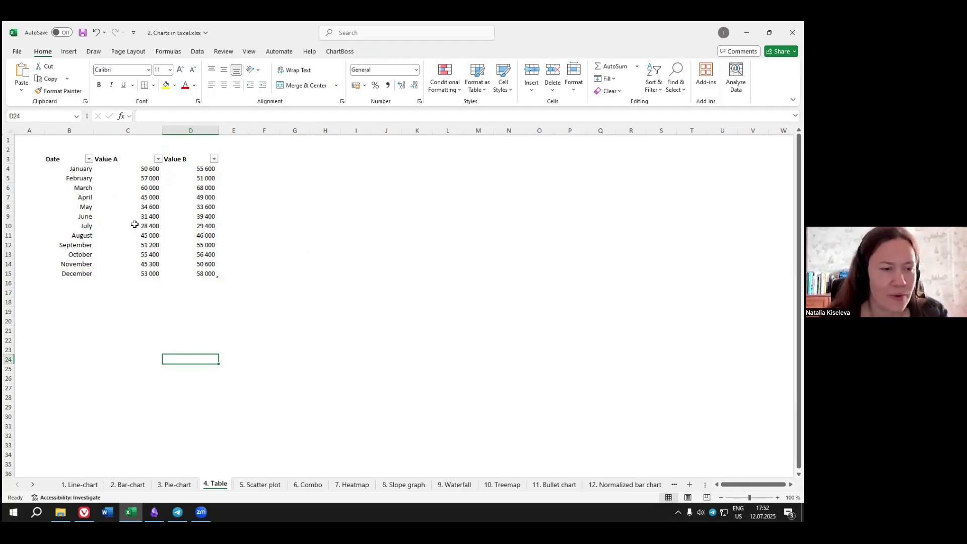
Fill the header cells B3:D3 with a light blue theme colour.
drag(60, 159, 174, 157)
click(174, 85)
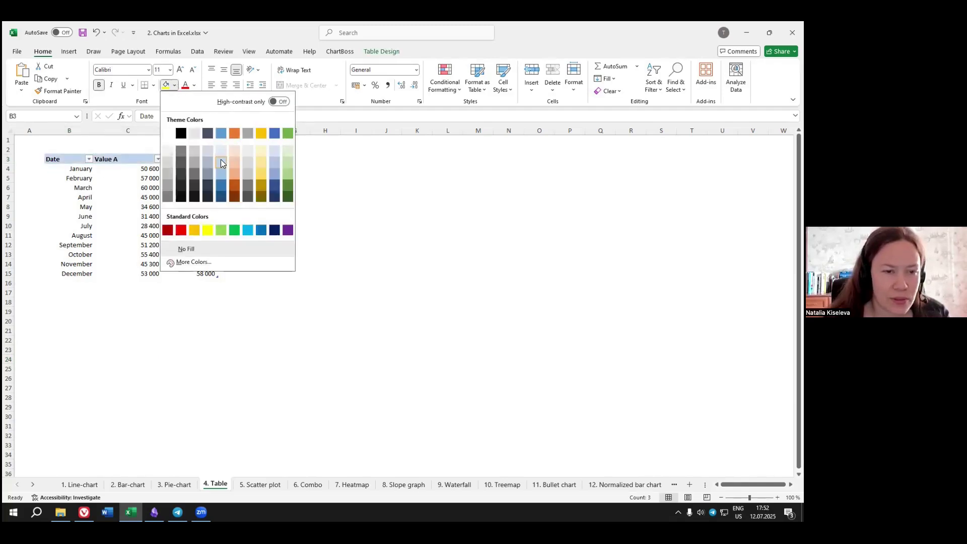
click(221, 159)
click(253, 335)
Remove the bold formatting from the blue-filled headers in B3:D3.
drag(66, 159, 201, 157)
click(225, 170)
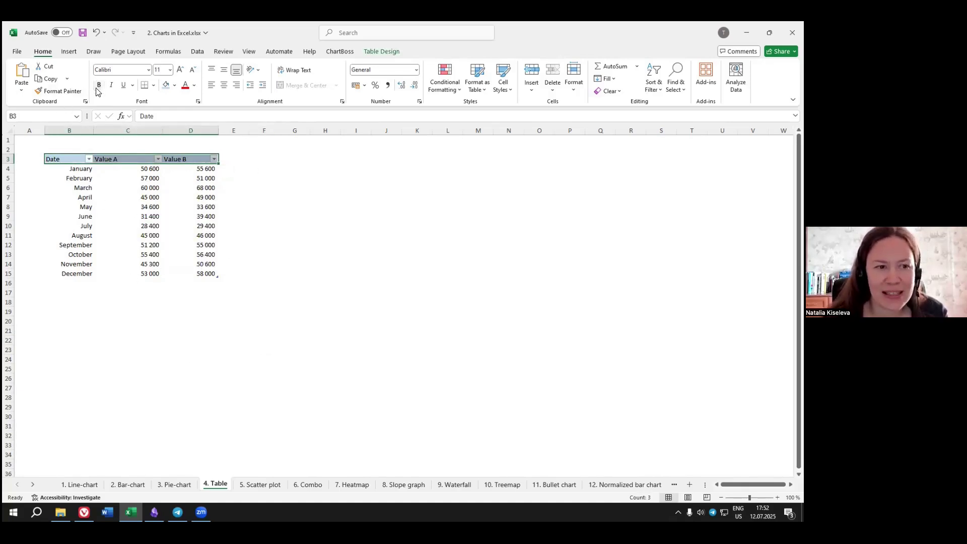
click(315, 265)
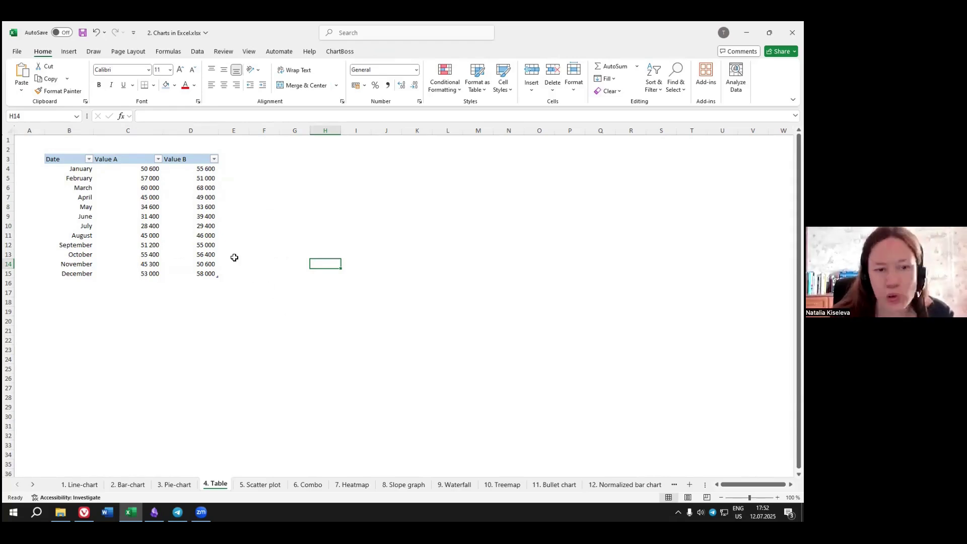
Remove the fill colour from headers B3:D3 and make their text bold again.
drag(71, 159, 201, 159)
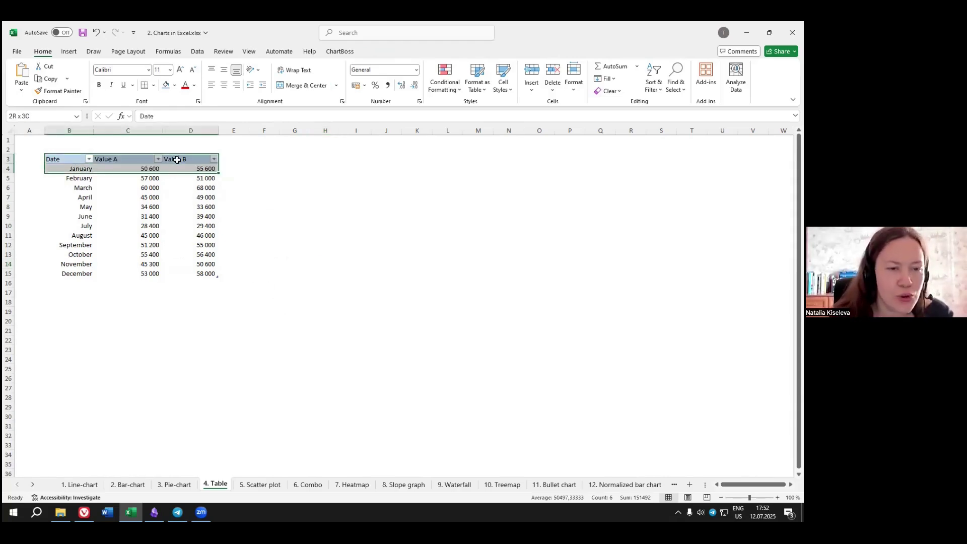
click(170, 86)
click(171, 135)
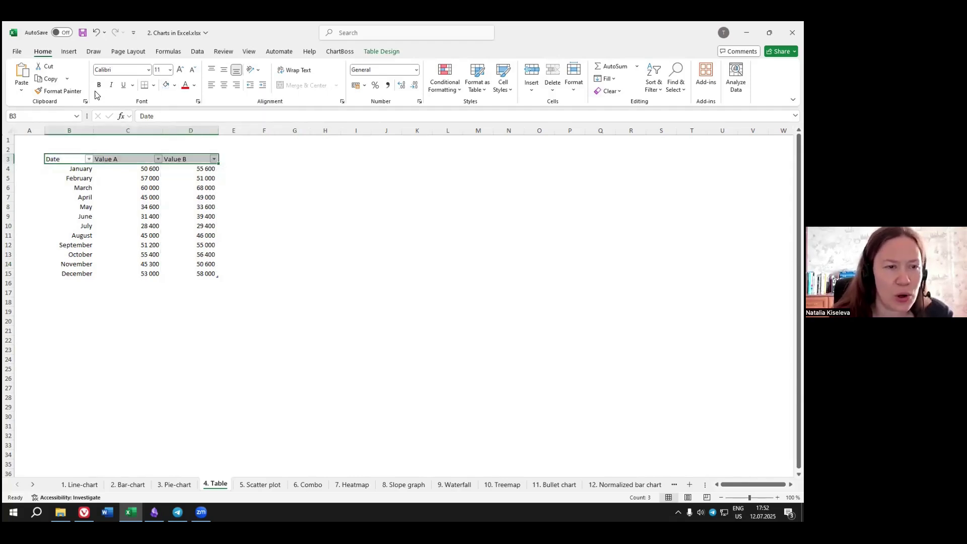
click(204, 322)
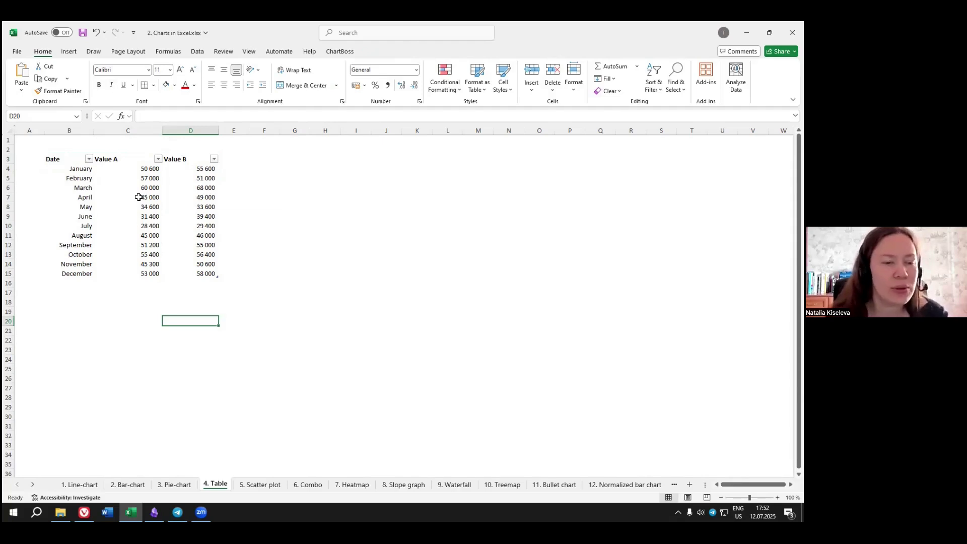
click(170, 292)
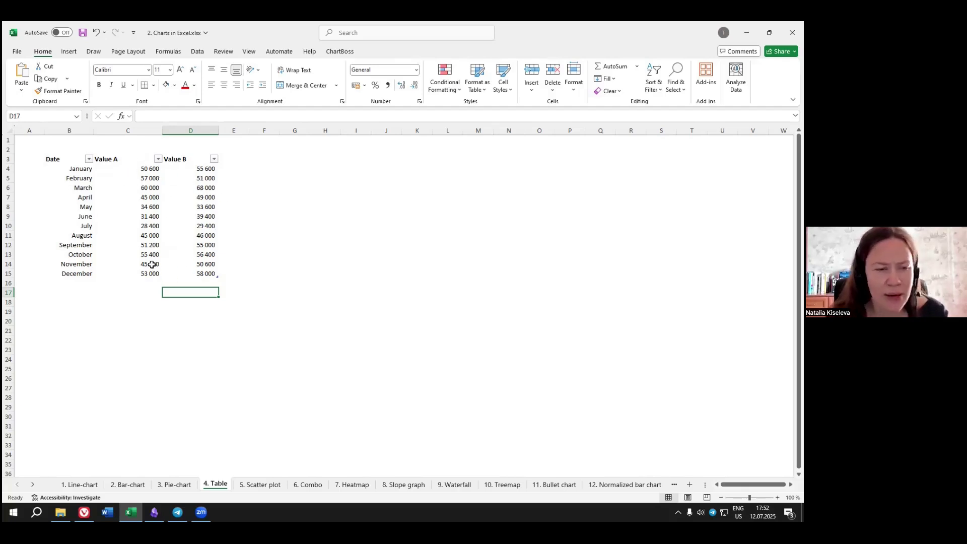
Add blue solid-fill data bars to the Value A numbers in C4:C15.
drag(82, 169, 85, 274)
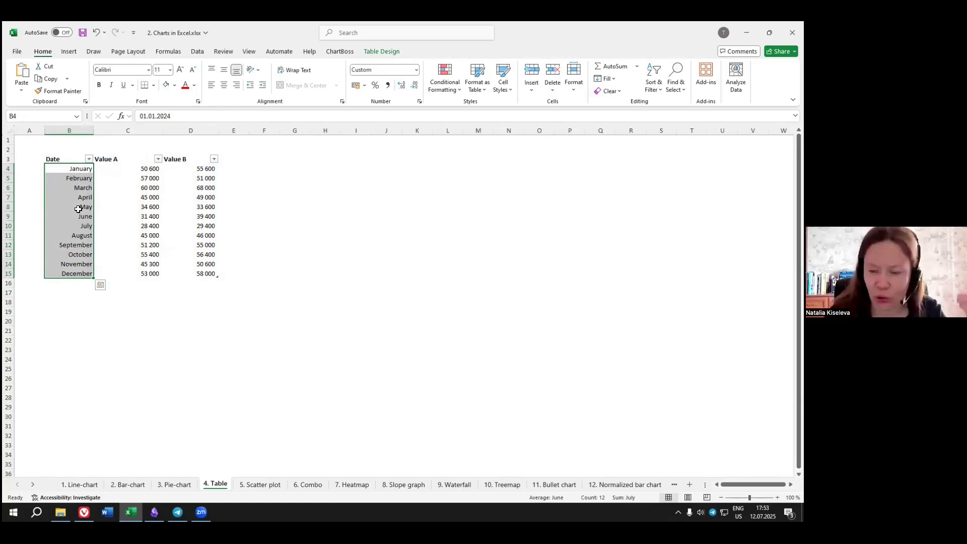
click(133, 223)
drag(122, 169, 112, 264)
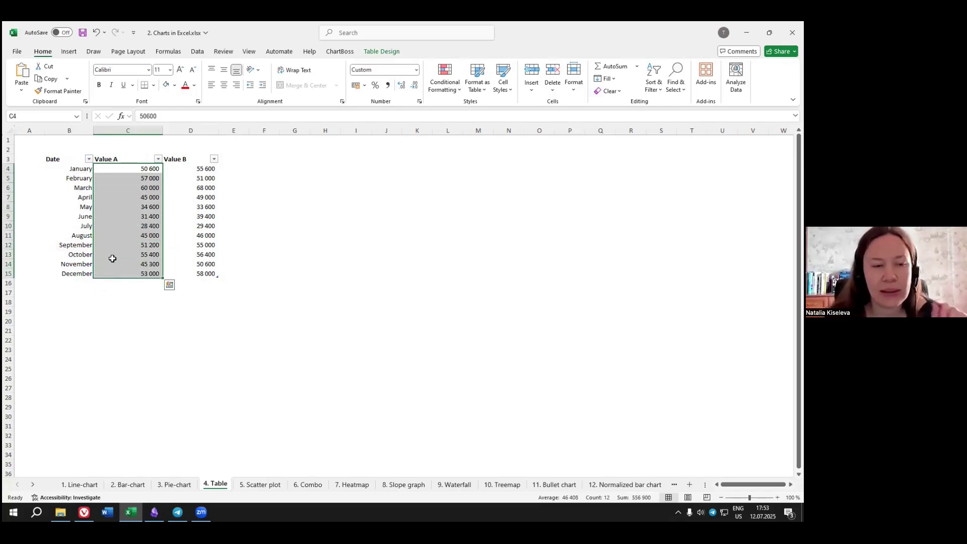
click(452, 90)
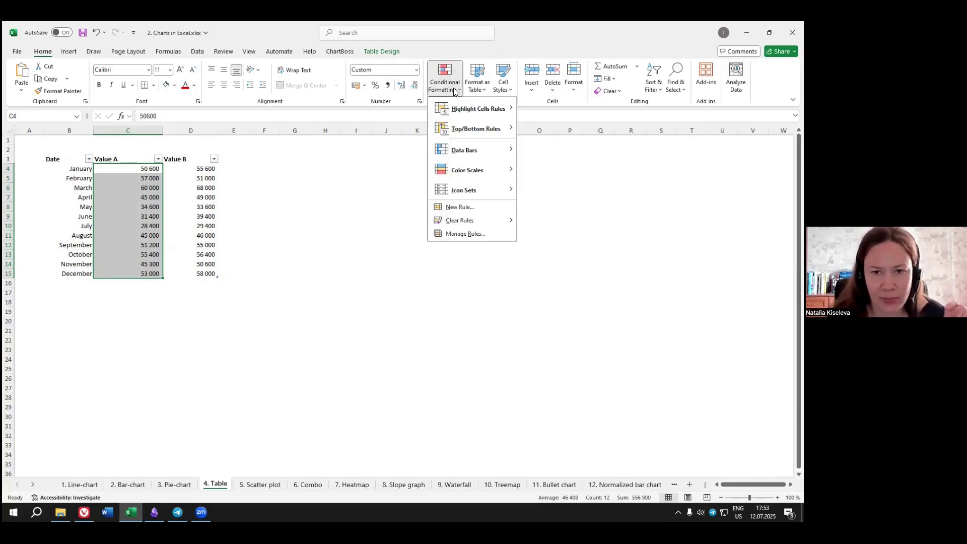
mouse_move(443, 152)
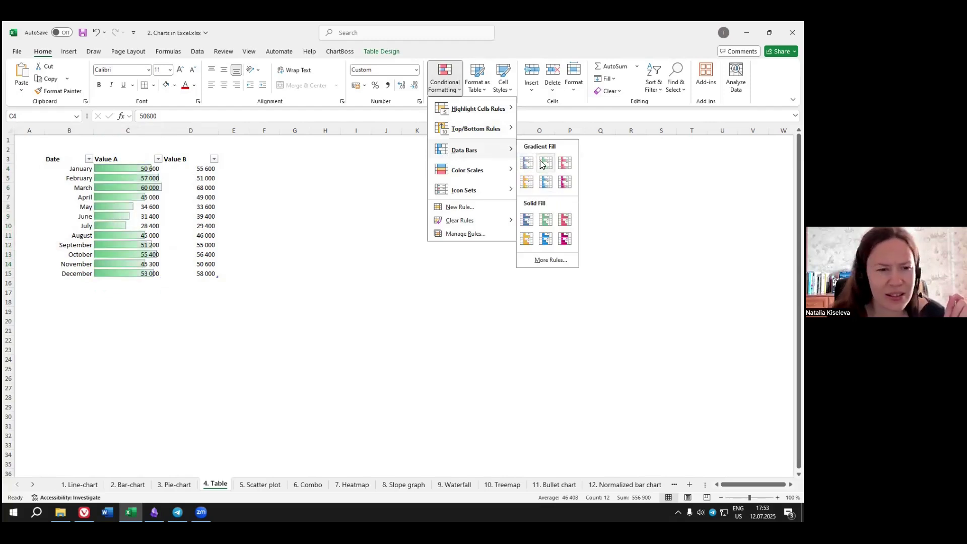
click(527, 221)
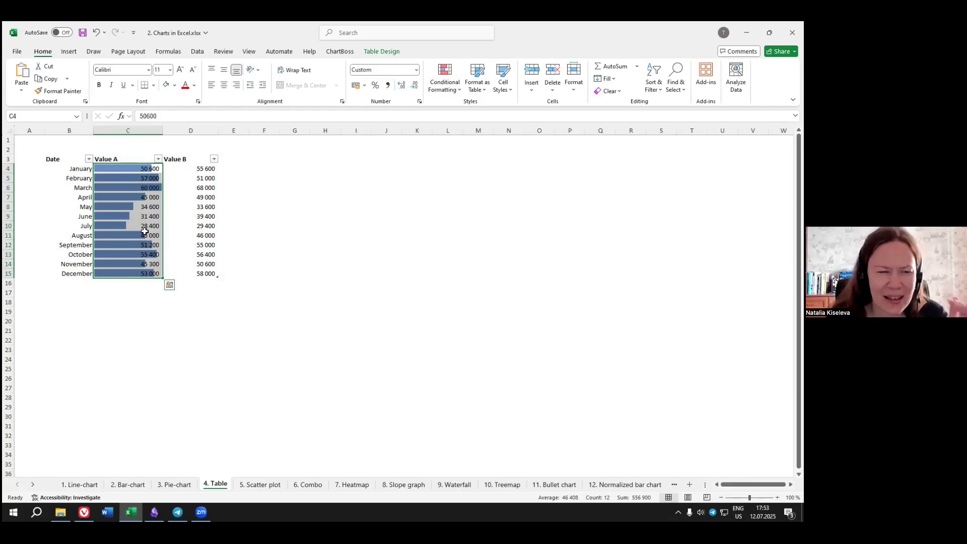
click(244, 267)
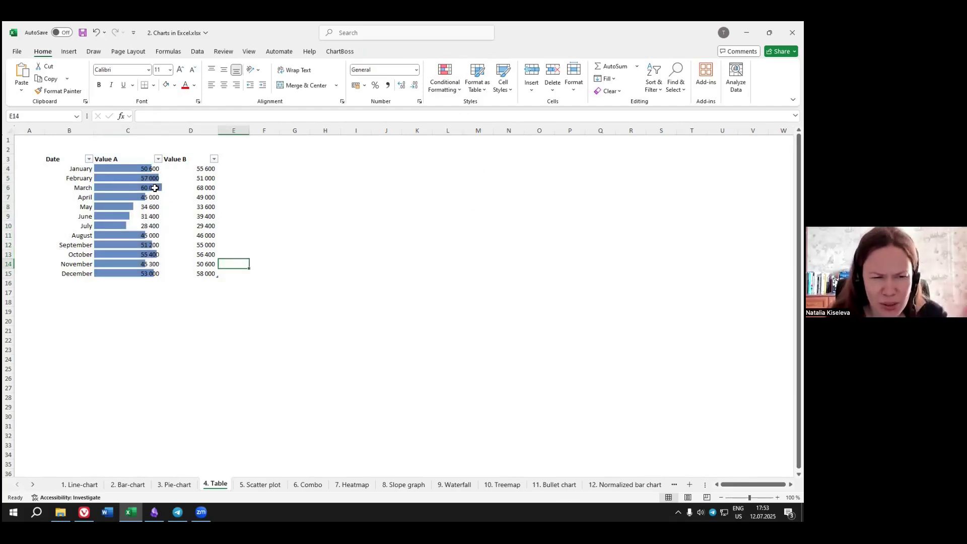
Edit the data bar rule for C4:C15 so the solid bars use a light blue theme colour.
drag(134, 169, 139, 273)
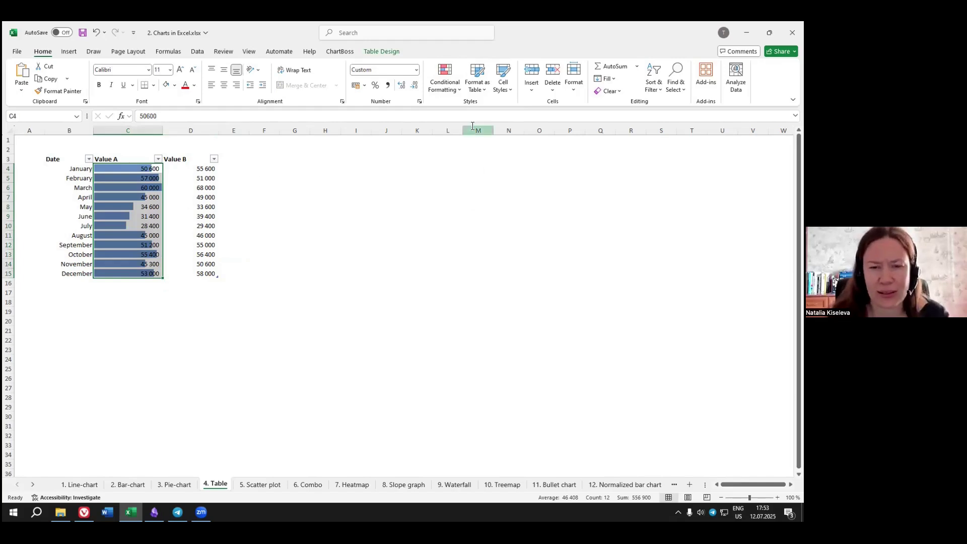
click(457, 91)
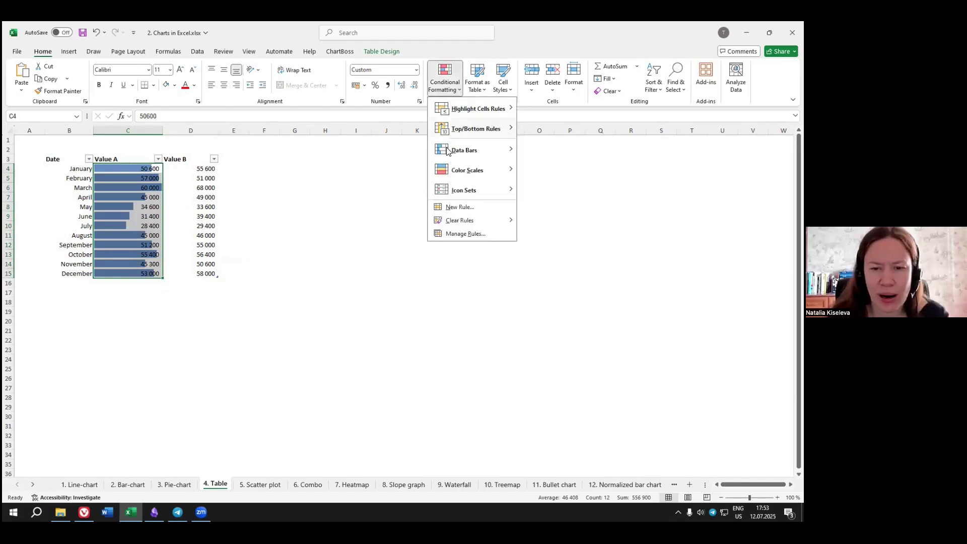
click(462, 235)
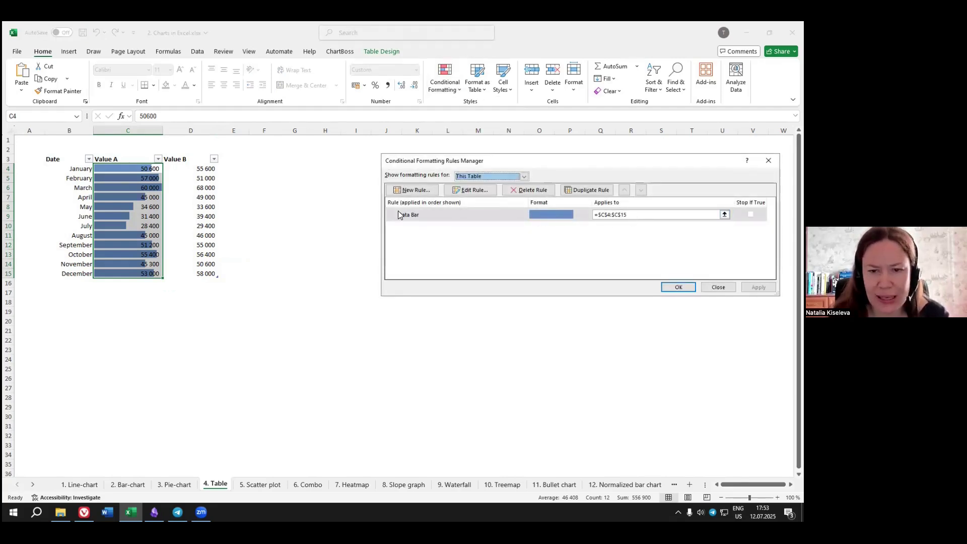
double_click(551, 214)
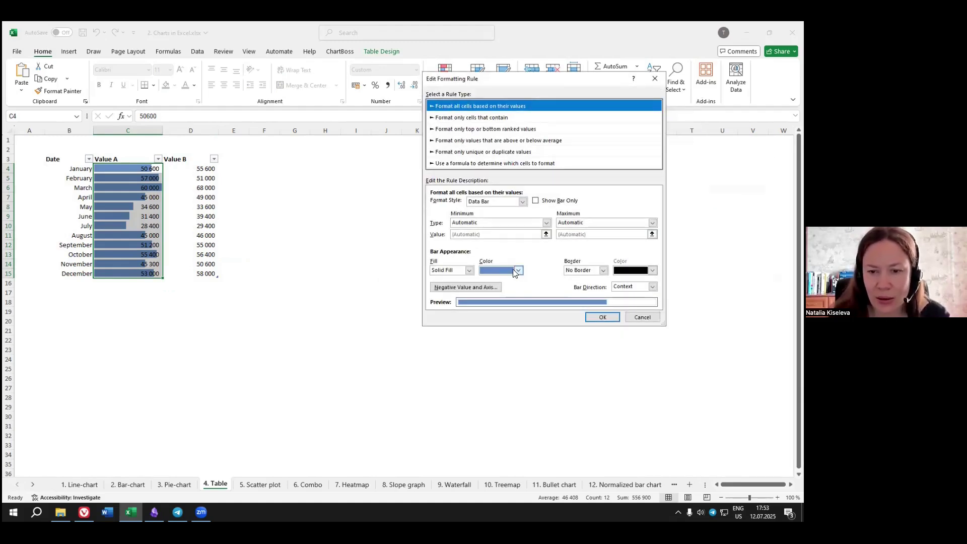
click(519, 270)
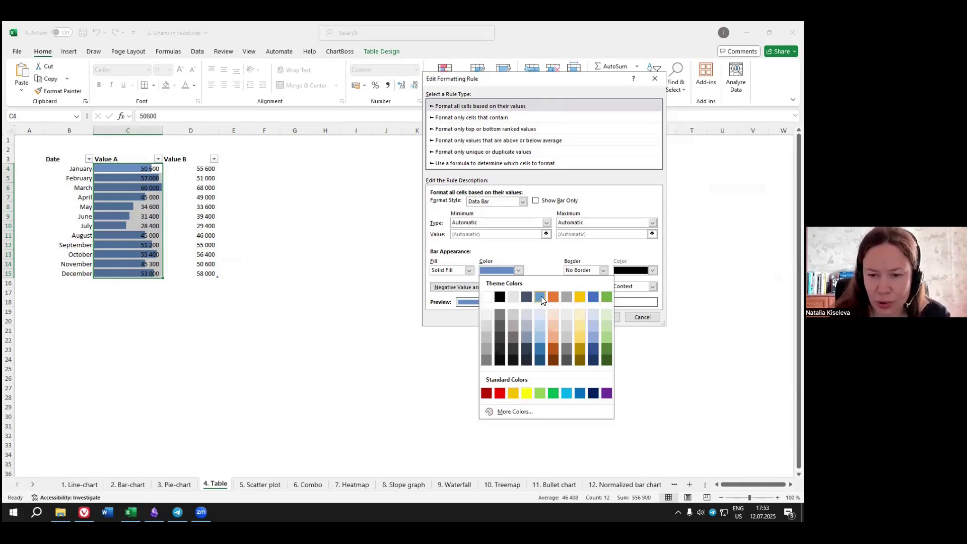
click(538, 325)
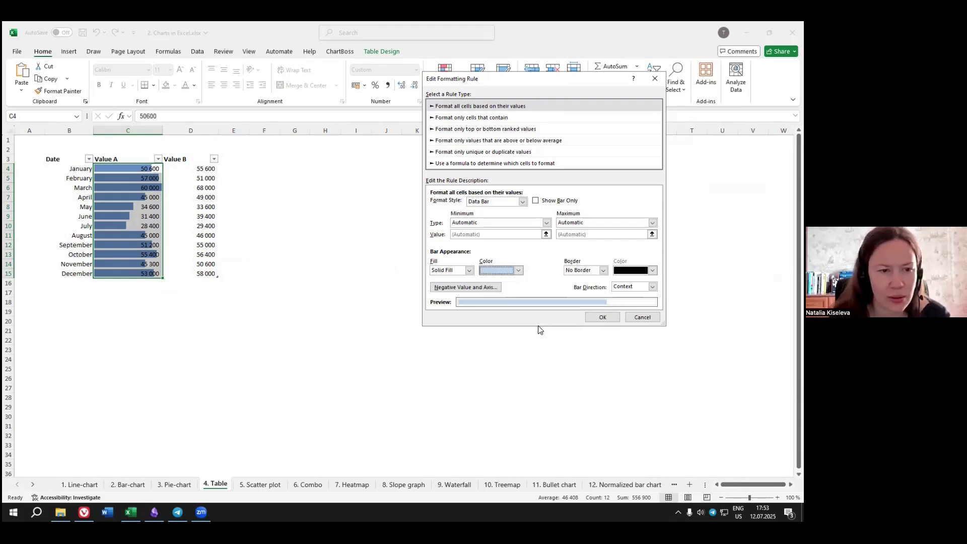
click(613, 320)
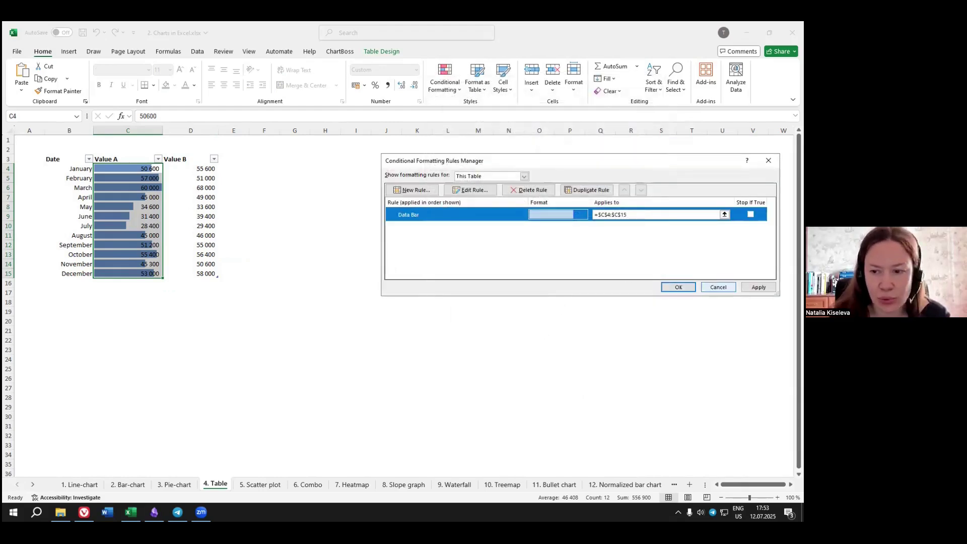
click(748, 287)
click(679, 286)
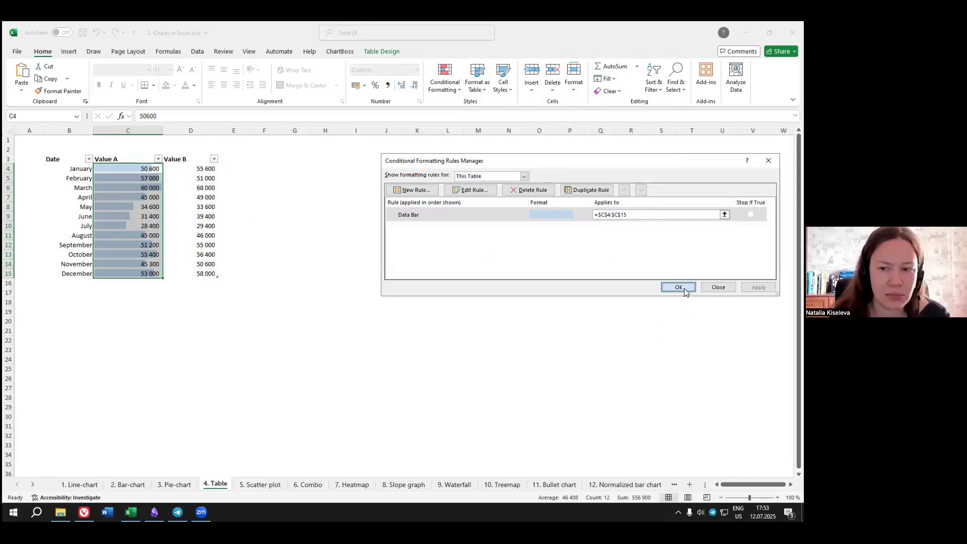
click(275, 301)
Make the Value A column C slightly narrower.
drag(145, 166, 144, 275)
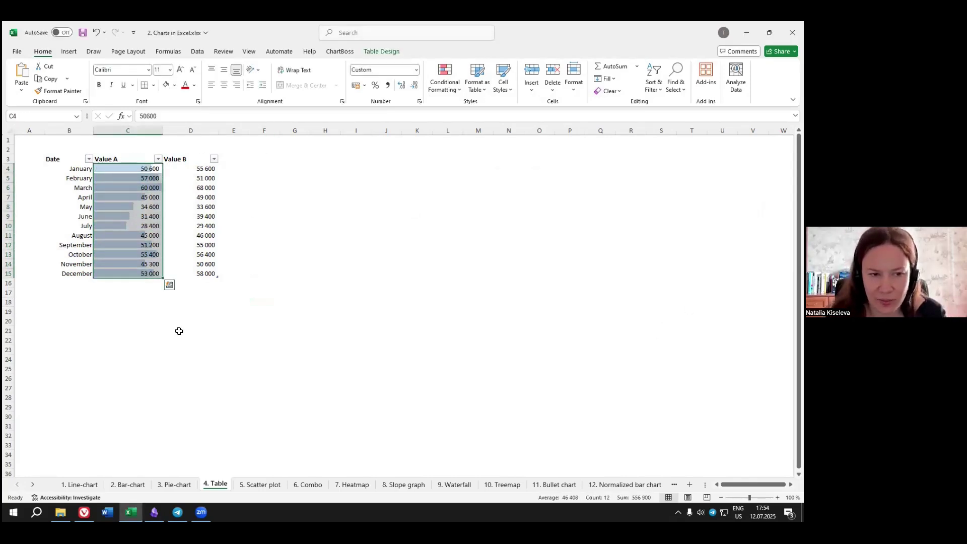
click(179, 331)
drag(163, 129, 149, 130)
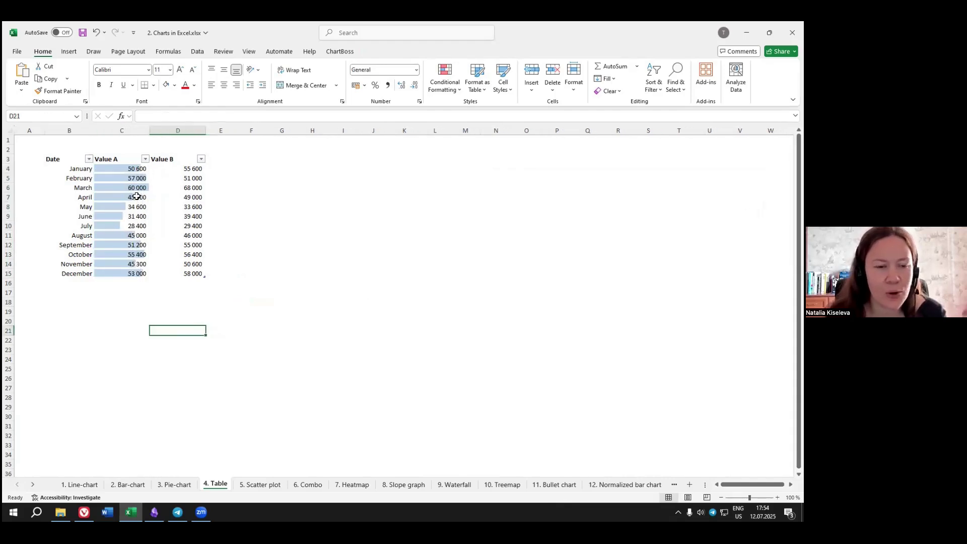
click(86, 207)
click(85, 217)
drag(129, 207, 131, 223)
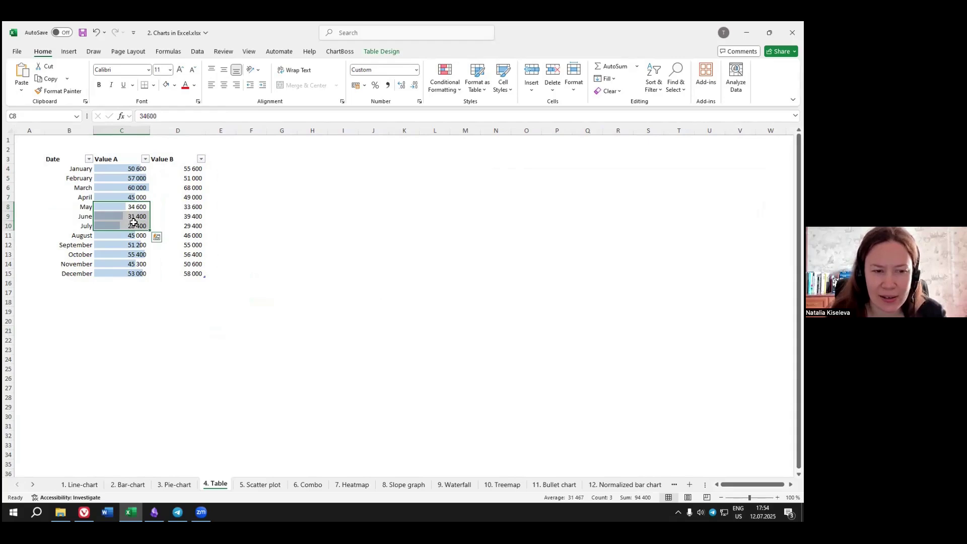
click(283, 242)
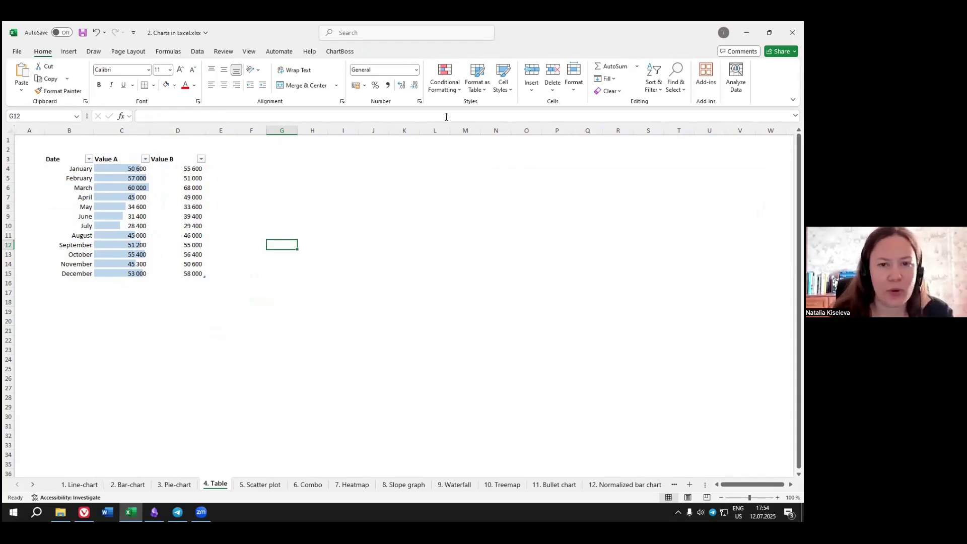
Apply the 3 Traffic Lights (Unrimmed) icon set to the Value B numbers in D4:D15.
drag(171, 168, 187, 273)
click(447, 89)
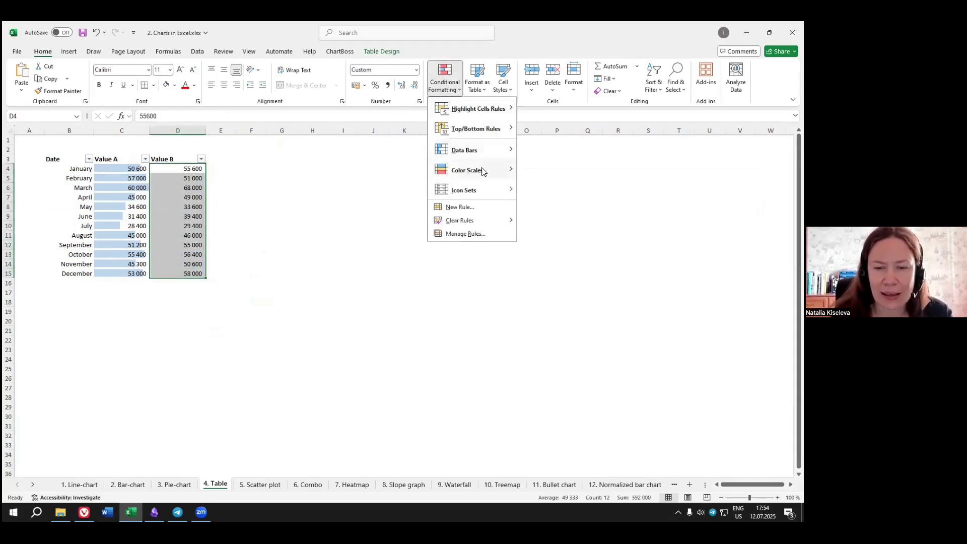
mouse_move(505, 171)
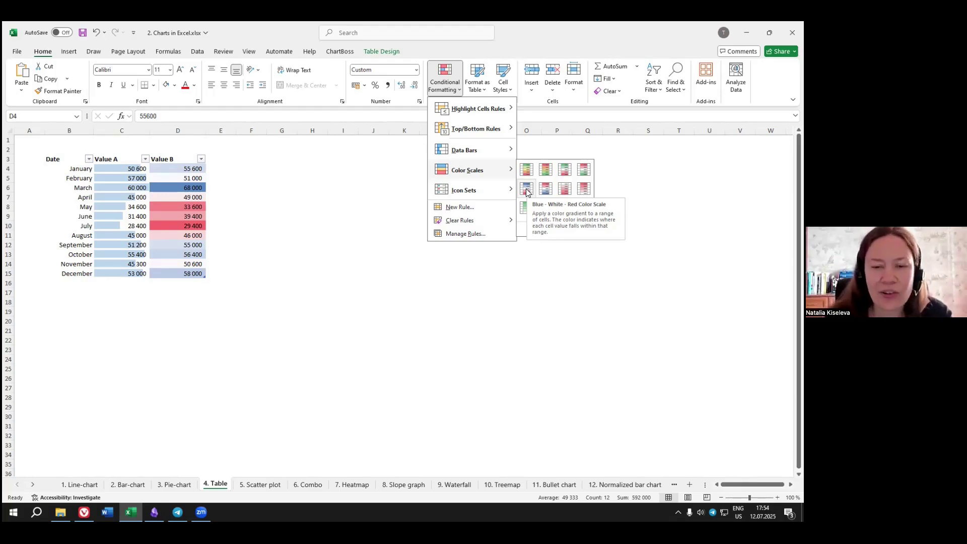
mouse_move(468, 191)
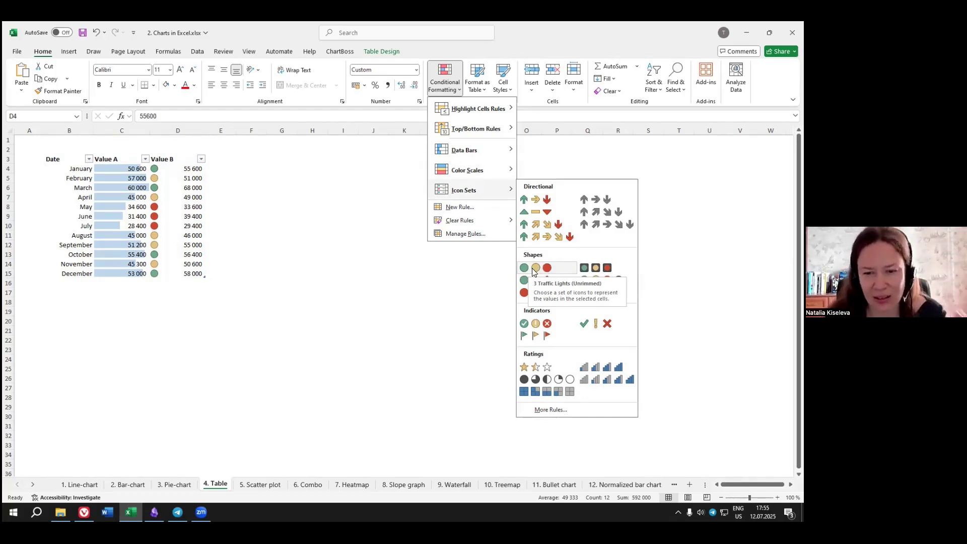
click(534, 270)
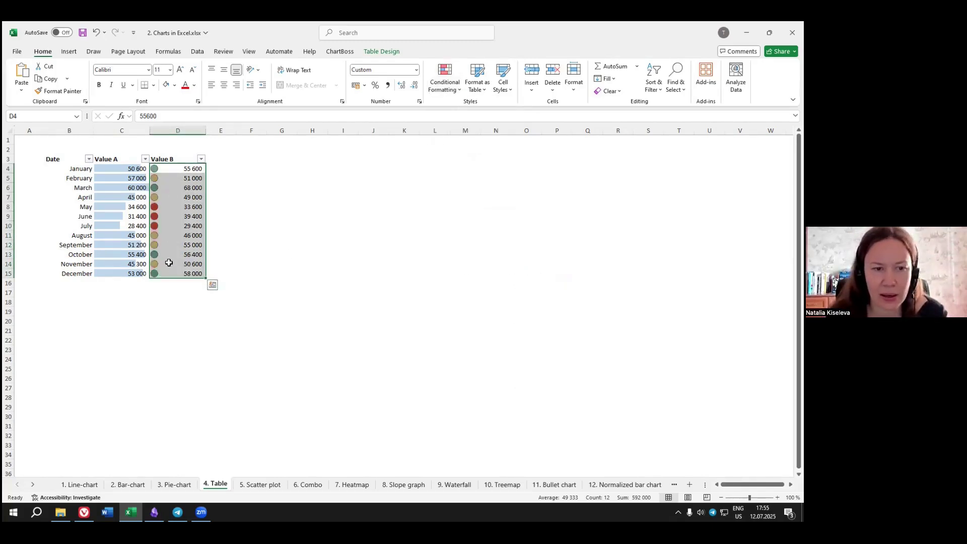
Edit the icon set rule for D4:D15 so the green and yellow lights become No Cell Icon, keeping only the red icon.
click(457, 91)
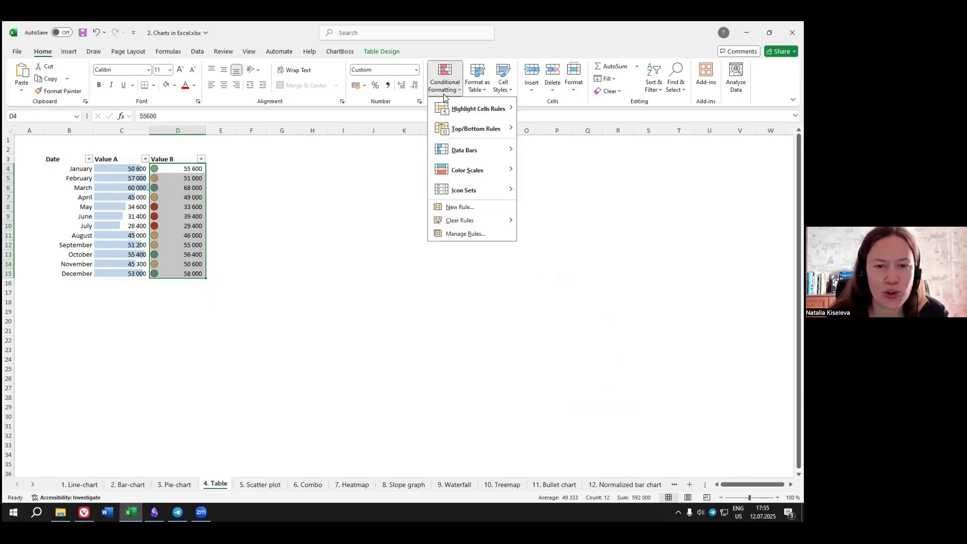
click(464, 235)
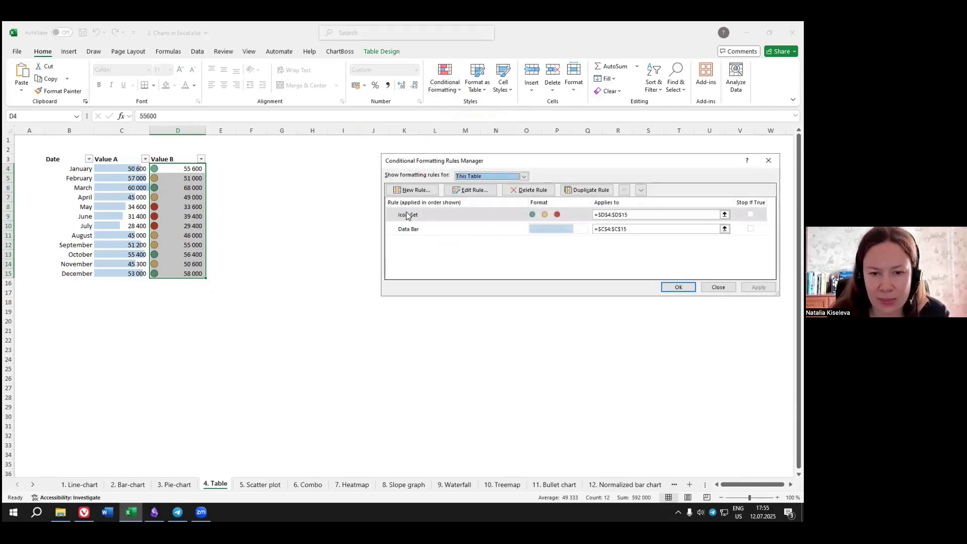
double_click(543, 212)
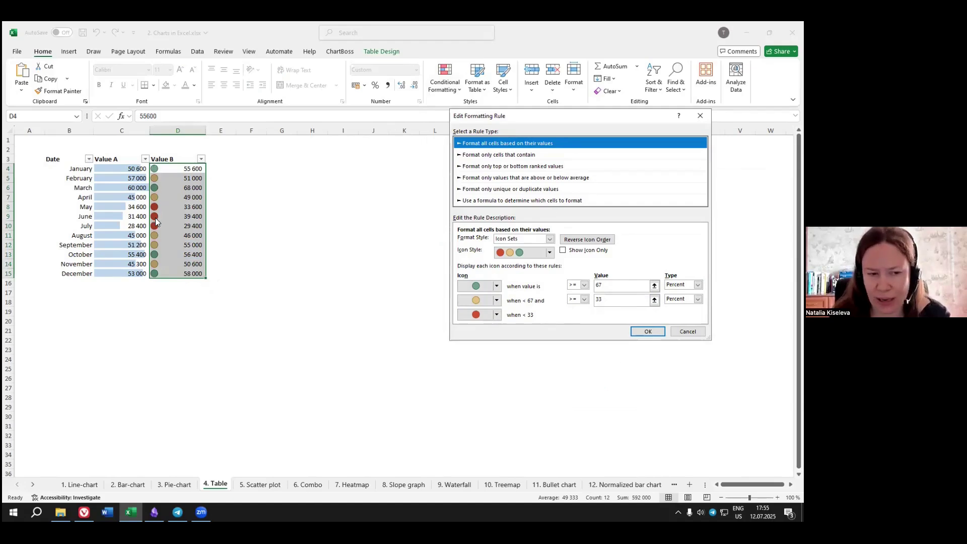
click(497, 286)
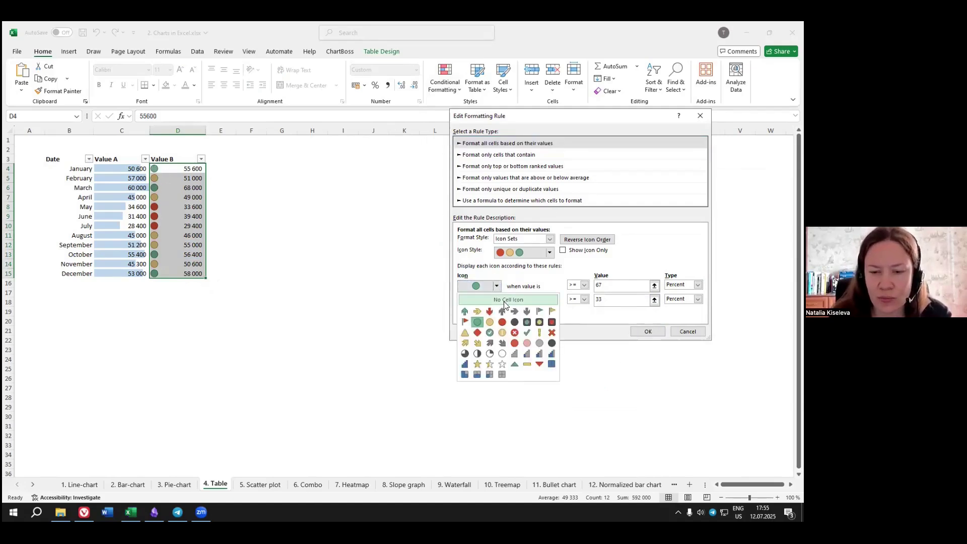
click(504, 300)
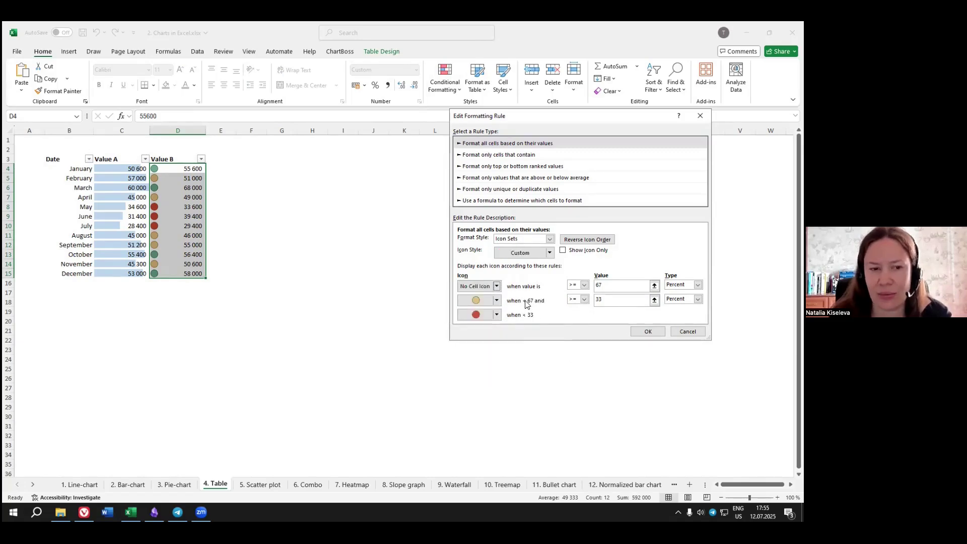
click(497, 301)
click(509, 316)
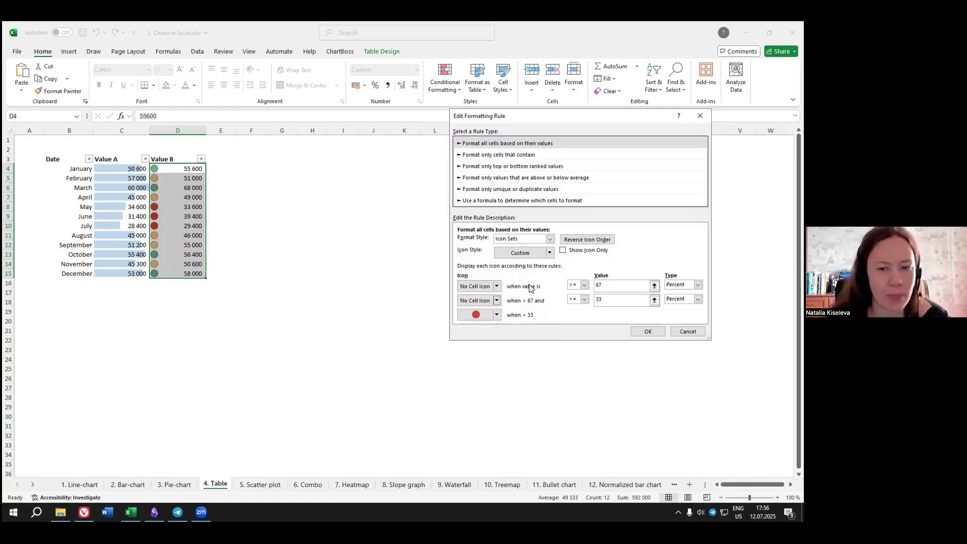
click(648, 331)
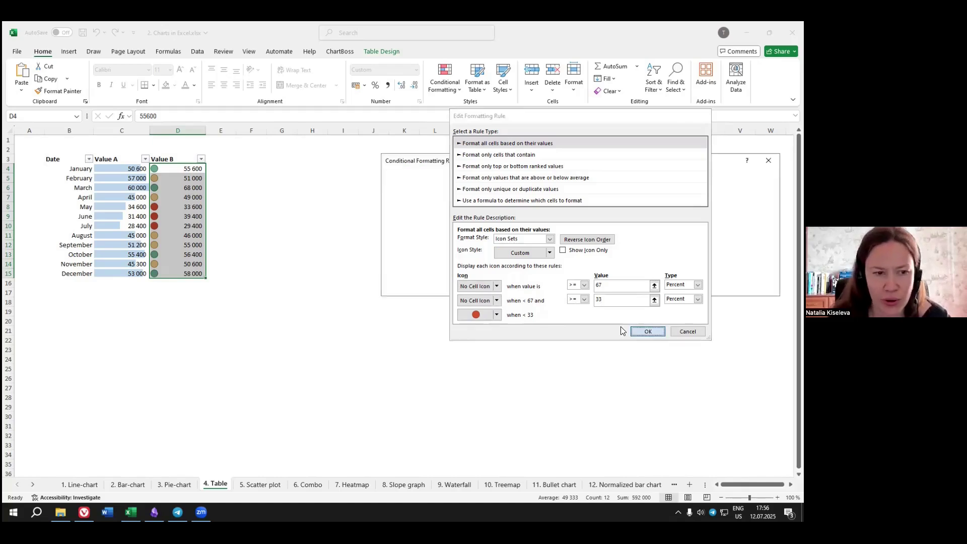
click(661, 286)
click(422, 285)
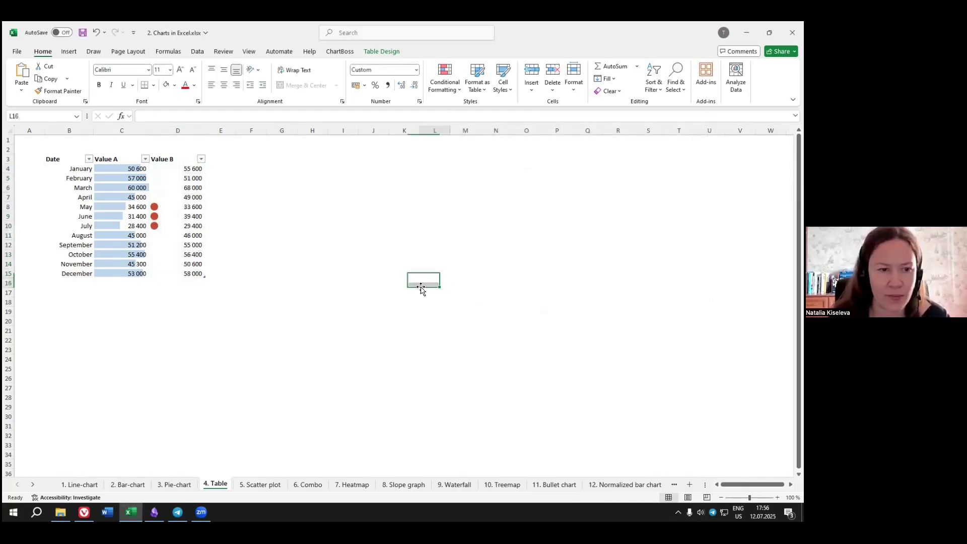
drag(196, 210, 194, 227)
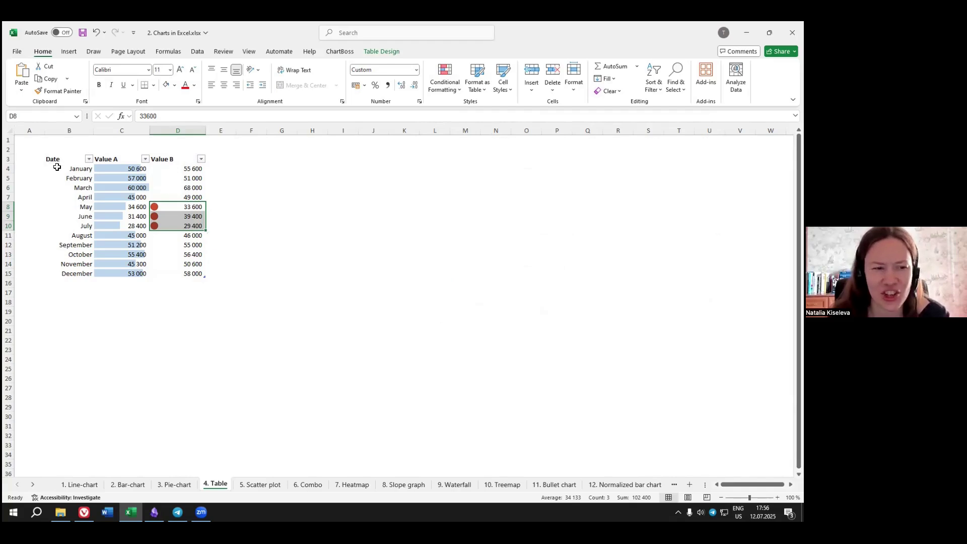
drag(81, 210, 201, 225)
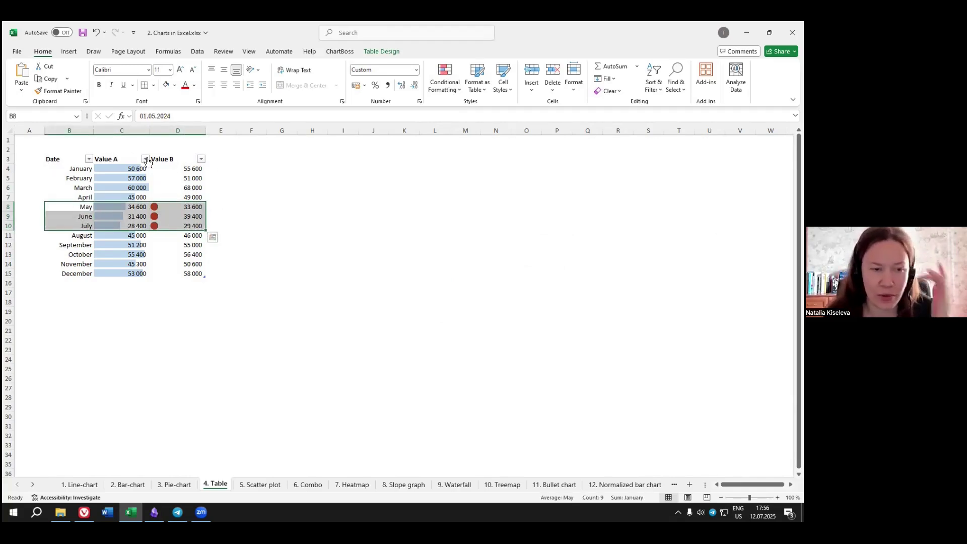
click(257, 223)
drag(178, 206, 177, 226)
click(265, 263)
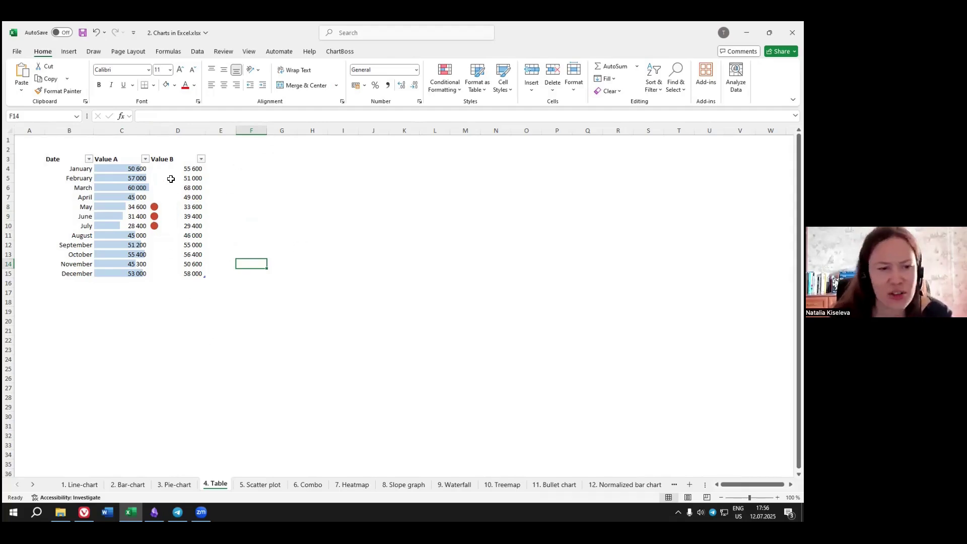
drag(173, 172, 173, 273)
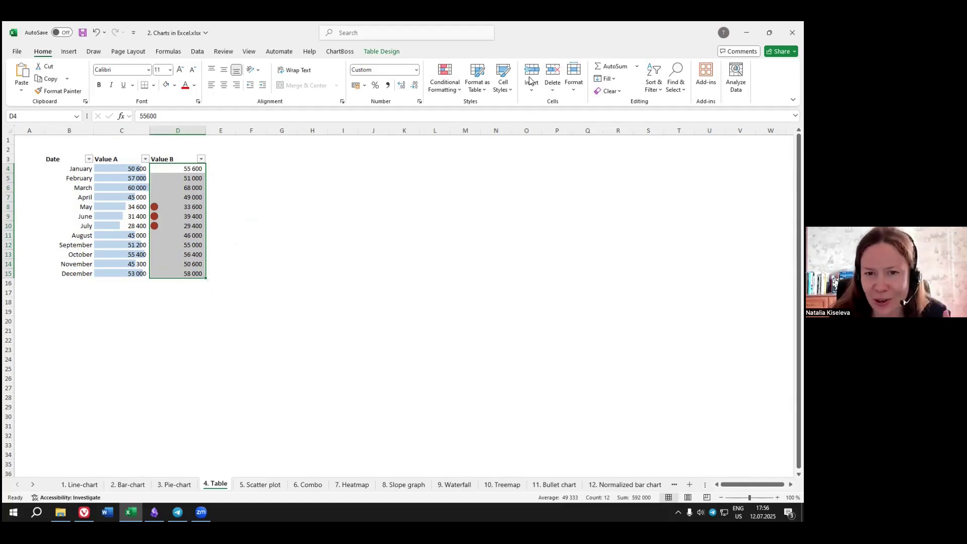
click(459, 87)
mouse_move(509, 169)
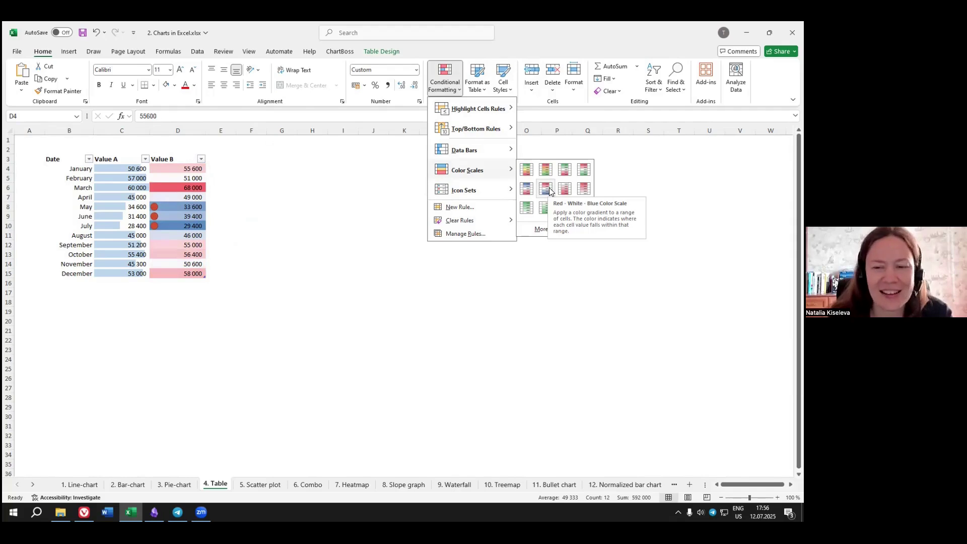
click(146, 361)
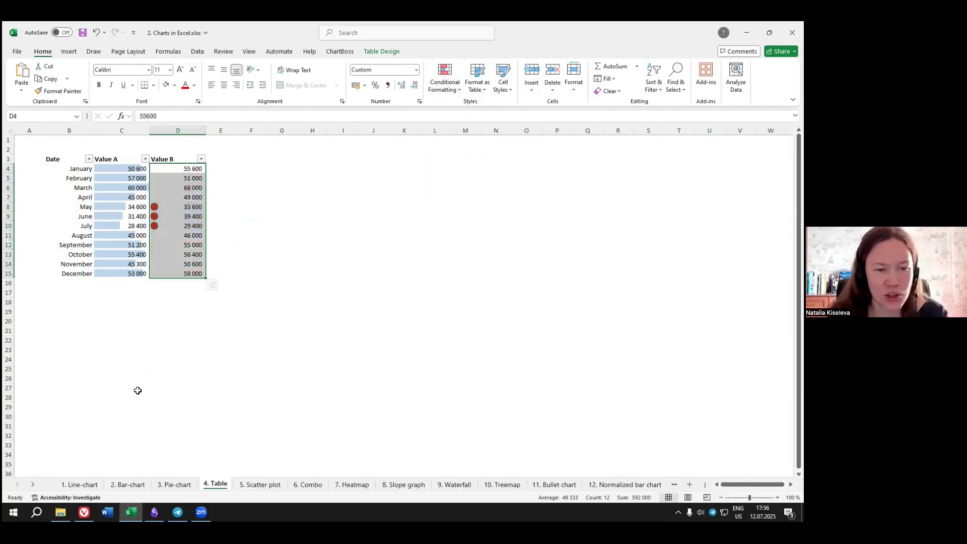
Insert a blank row at row 2 above the monthly values table.
drag(43, 141, 176, 142)
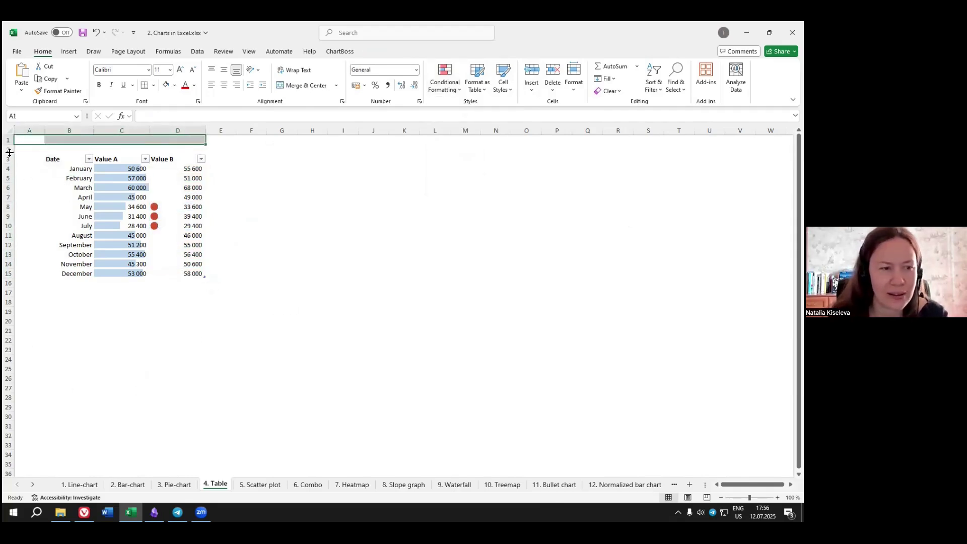
click(7, 149)
right_click(7, 149)
click(36, 245)
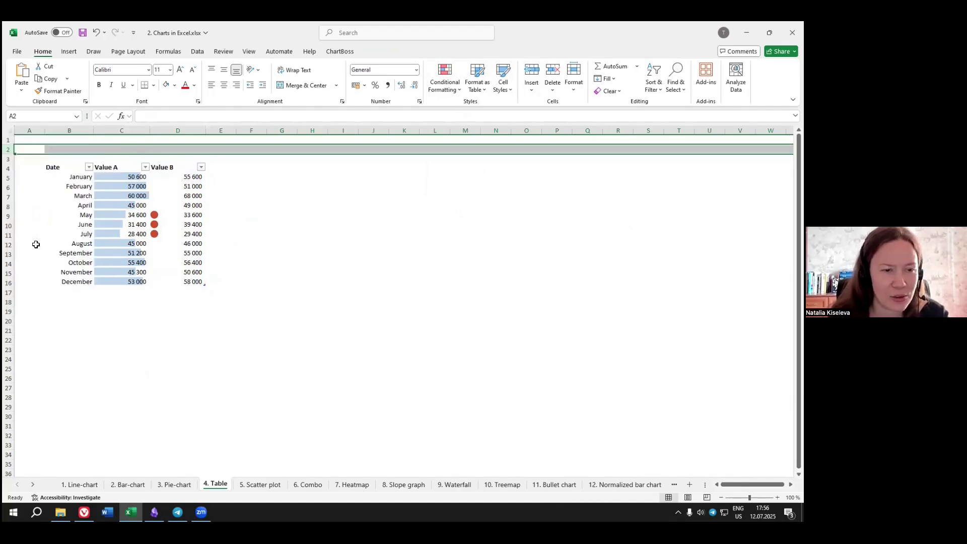
click(81, 148)
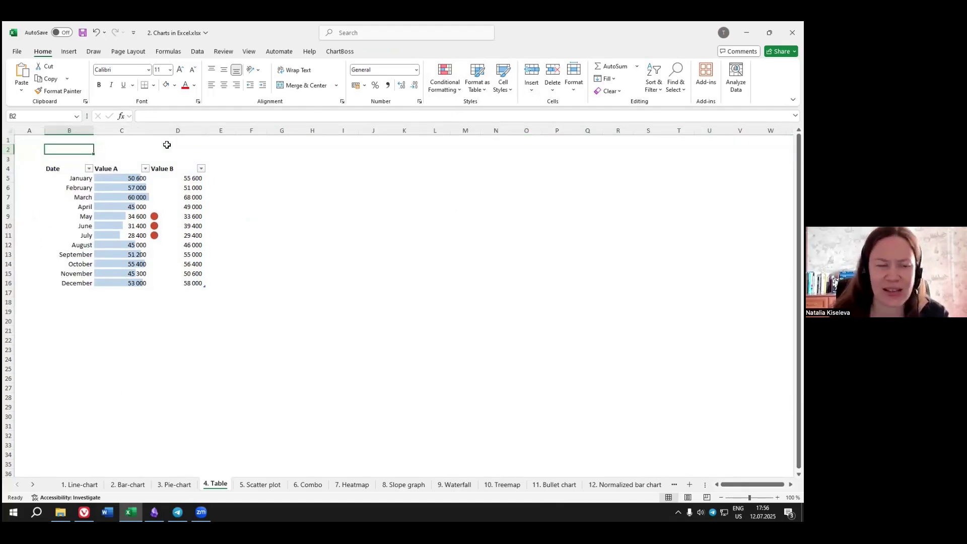
click(109, 216)
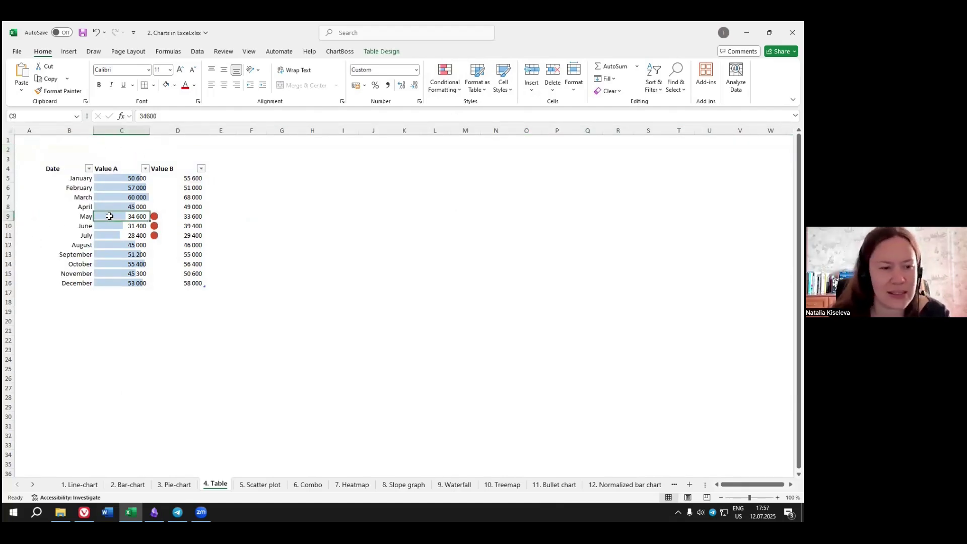
shift+click(108, 233)
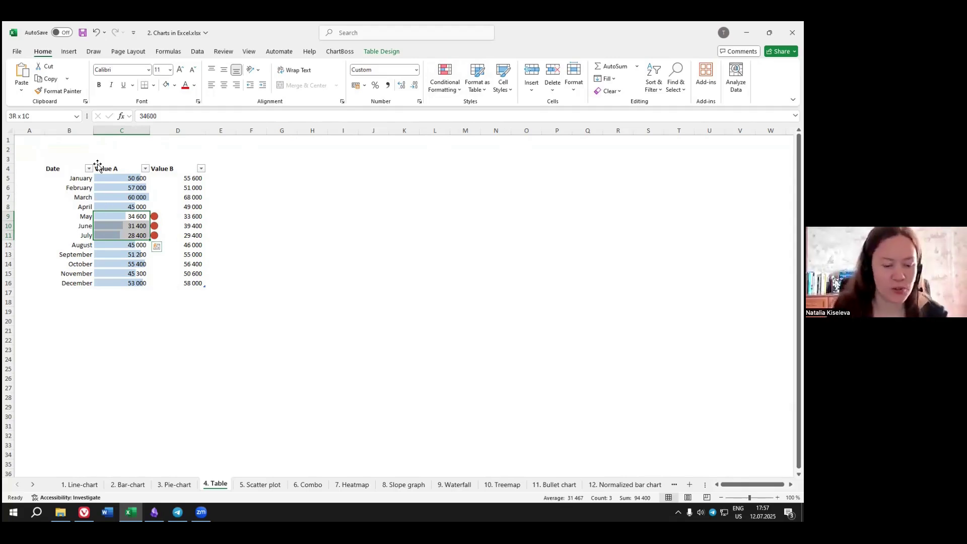
click(260, 263)
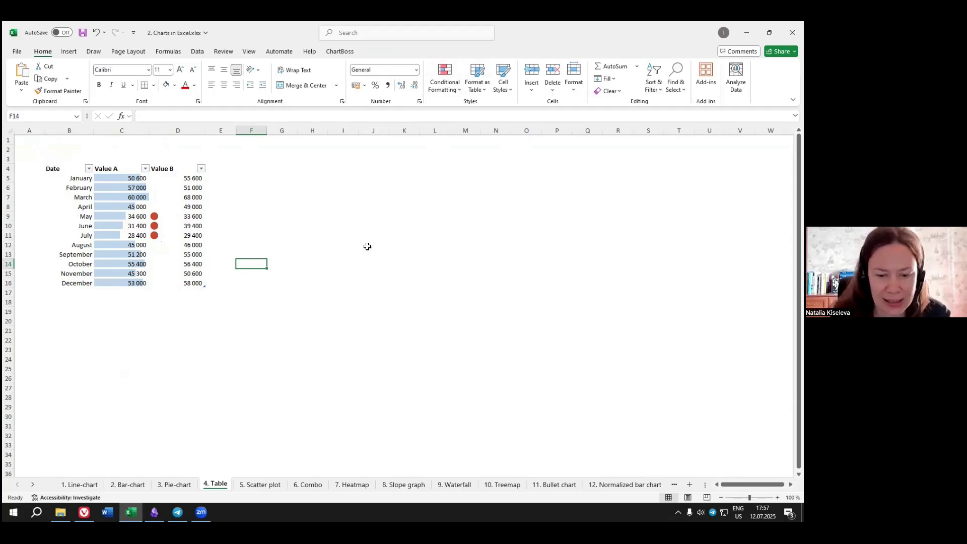
Switch to the 5. Scatter plot sheet.
click(260, 484)
click(372, 238)
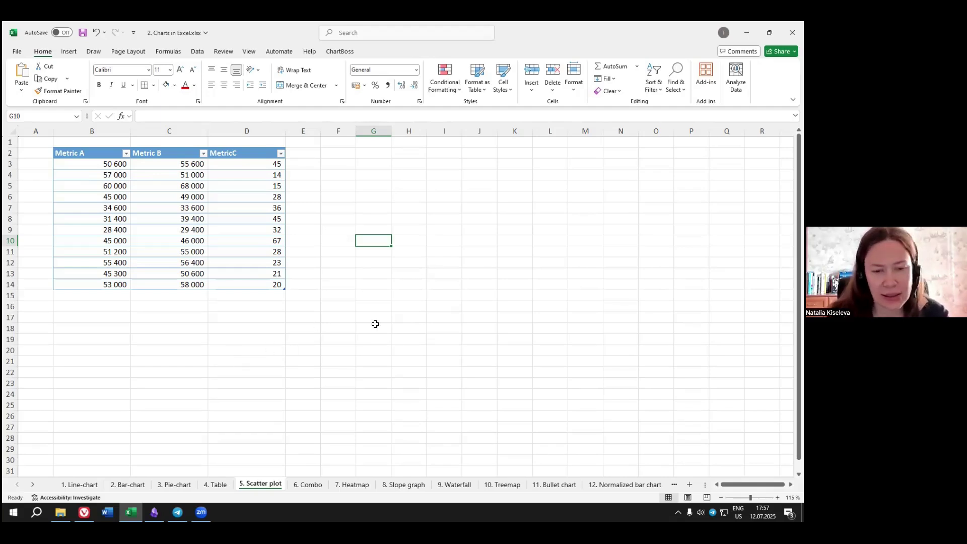
Open the finished workbook 2. Charts in Excel_done.xlsx from the 2. Charts folder in File Explorer.
click(61, 511)
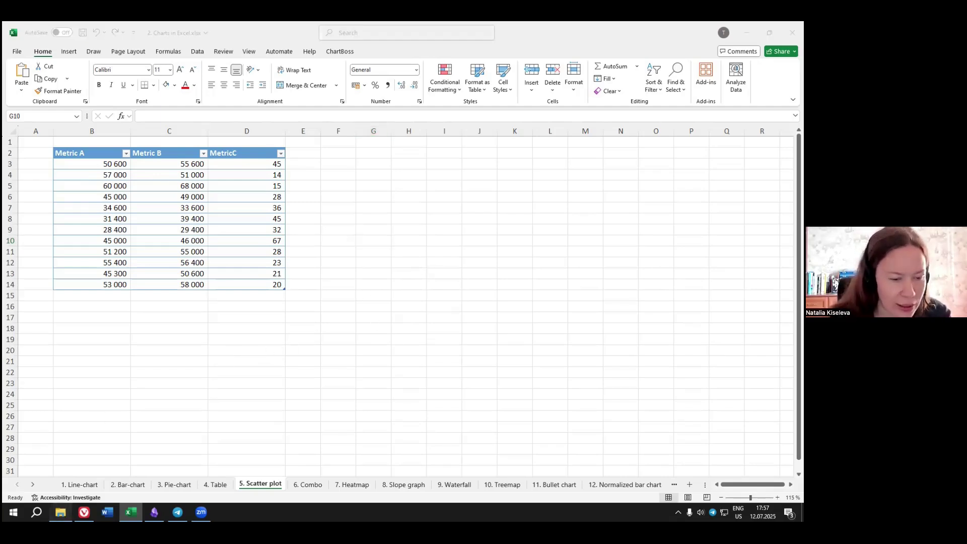
click(342, 170)
click(202, 218)
double_click(203, 218)
click(220, 209)
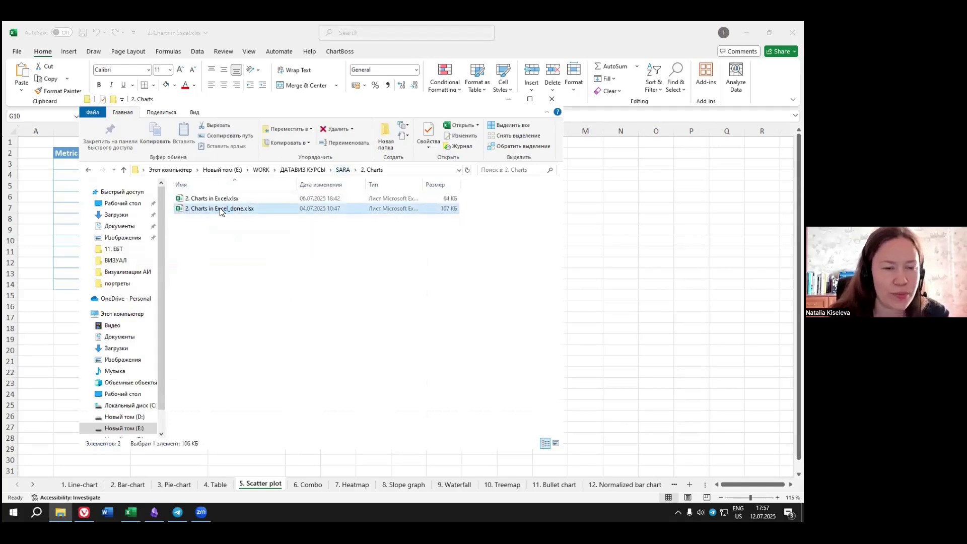
double_click(220, 209)
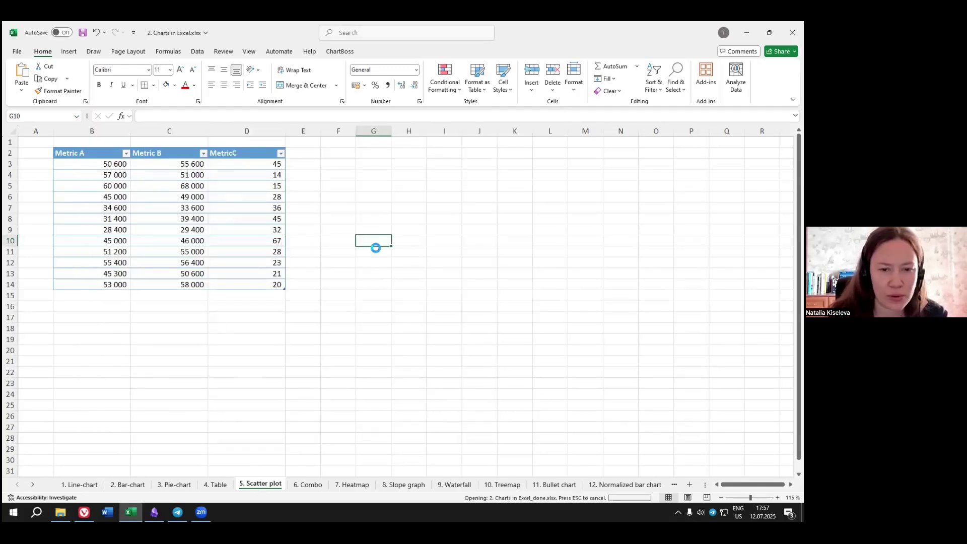
Examine the finished scatter plot and bubble chart on the 5. Scatter plot sheet, including the data series each one uses.
click(269, 482)
click(669, 273)
click(300, 156)
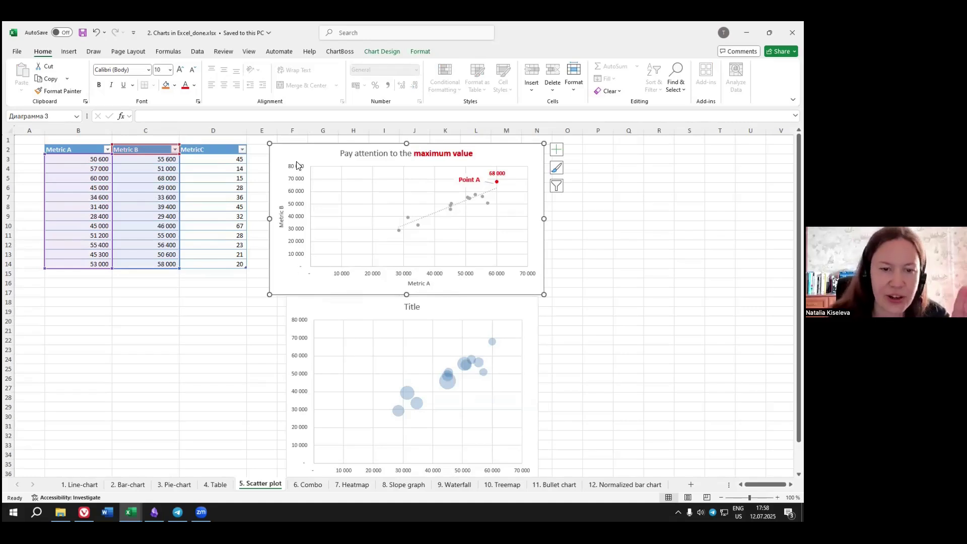
click(399, 232)
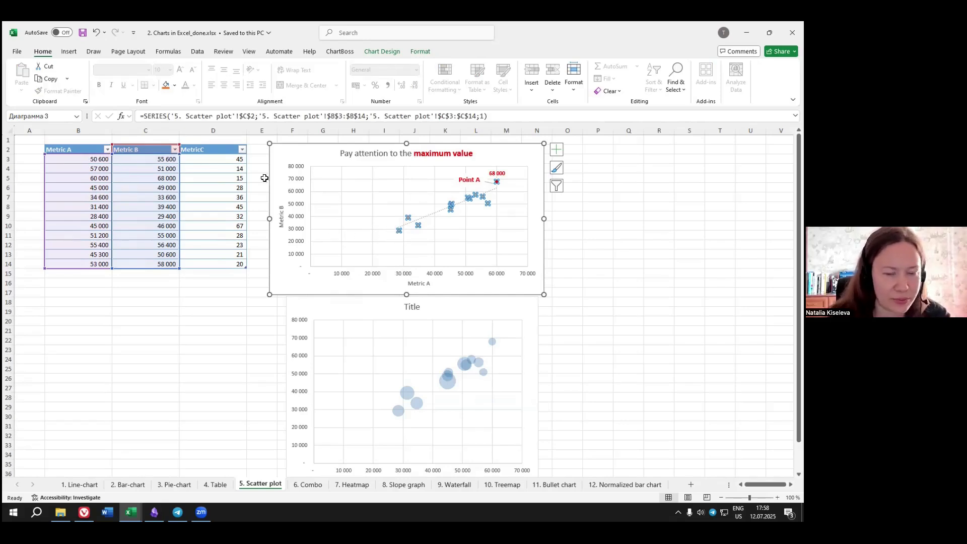
click(569, 287)
scroll(569, 287, down, 4)
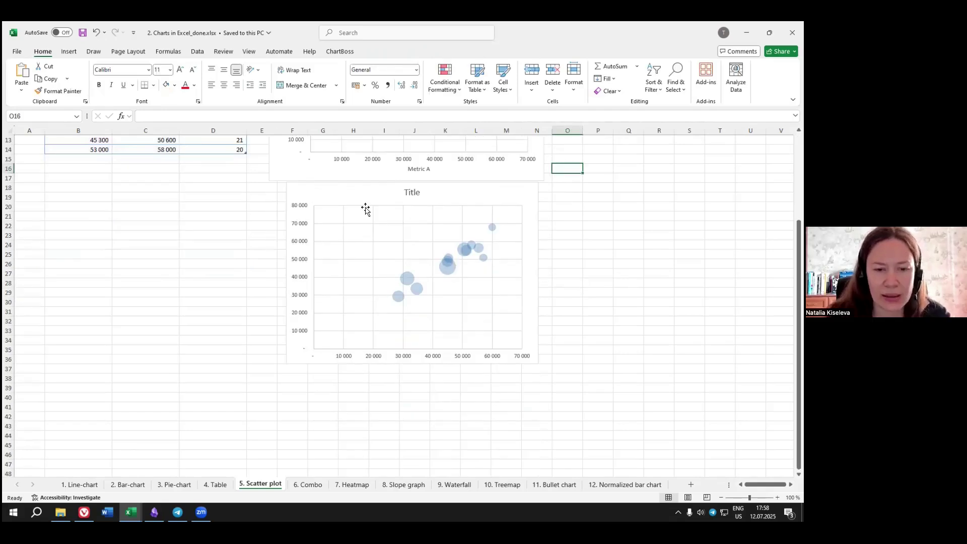
click(367, 194)
click(448, 269)
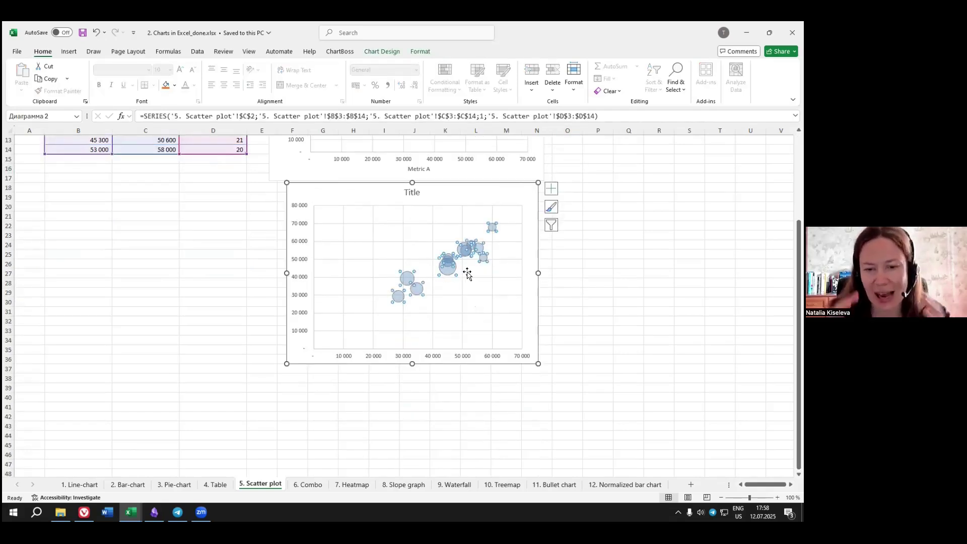
scroll(465, 269, up, 4)
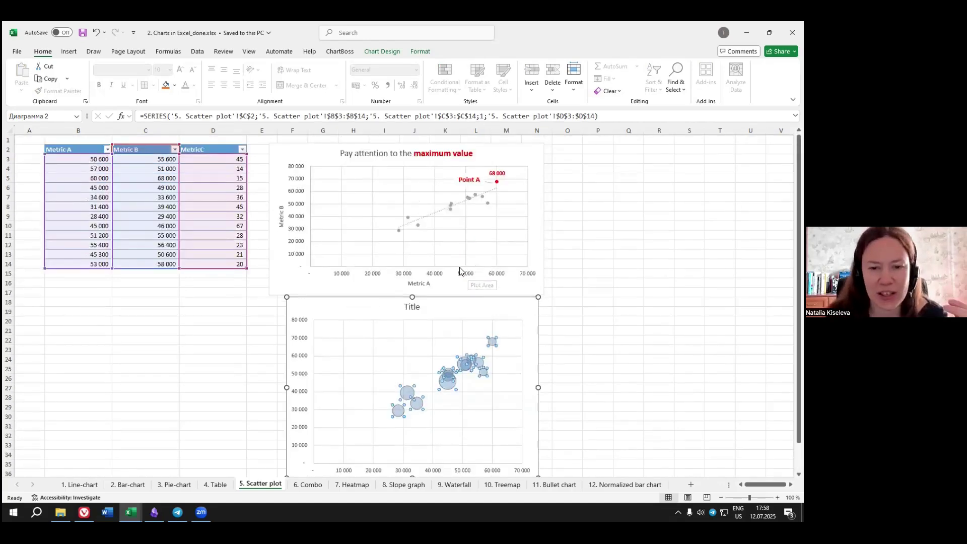
click(609, 203)
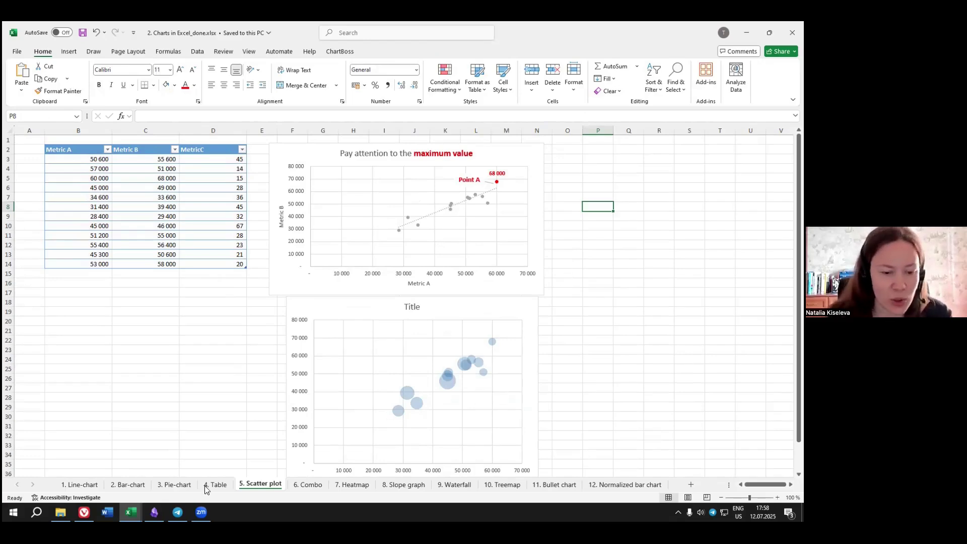
Switch back to the 2. Charts in Excel.xlsx workbook and select the first data row of the metric table, B3:D3.
mouse_move(130, 512)
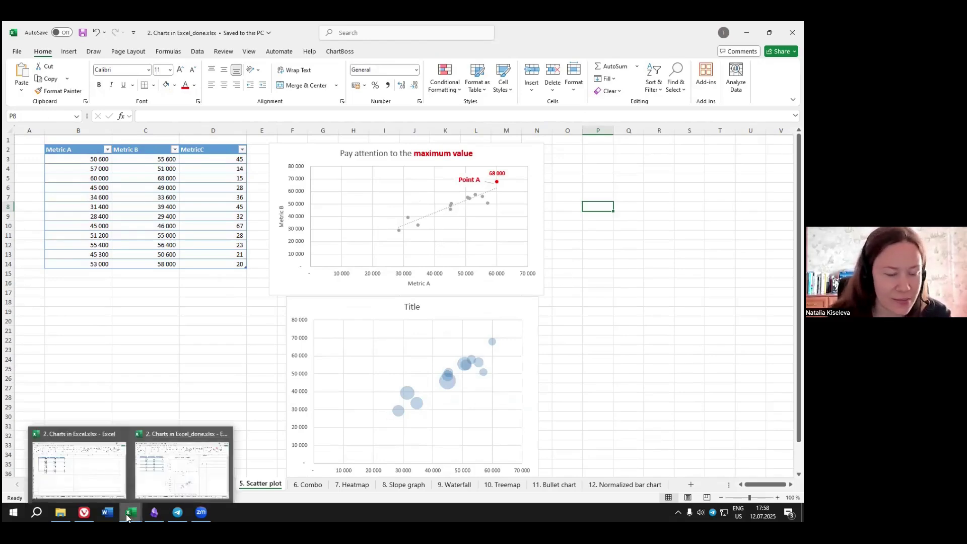
click(149, 464)
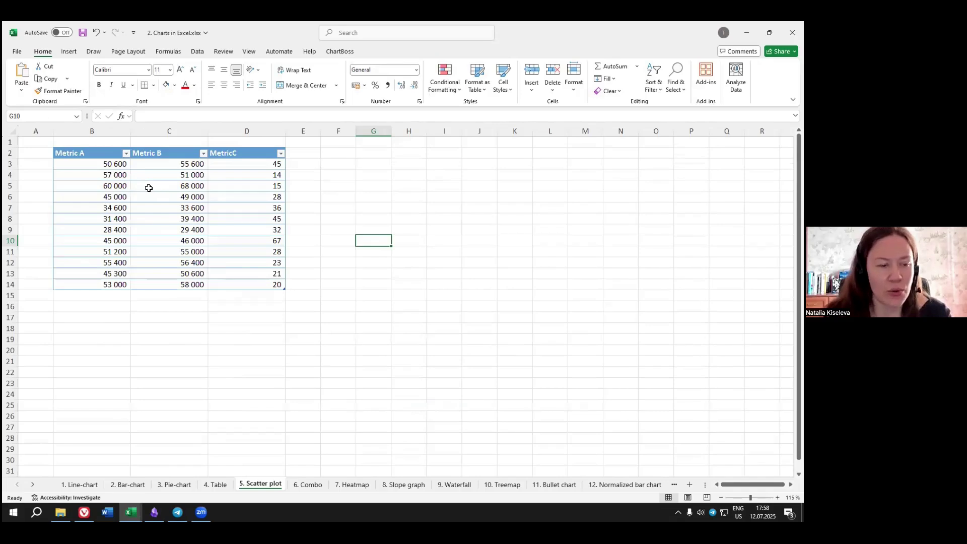
drag(102, 166, 252, 166)
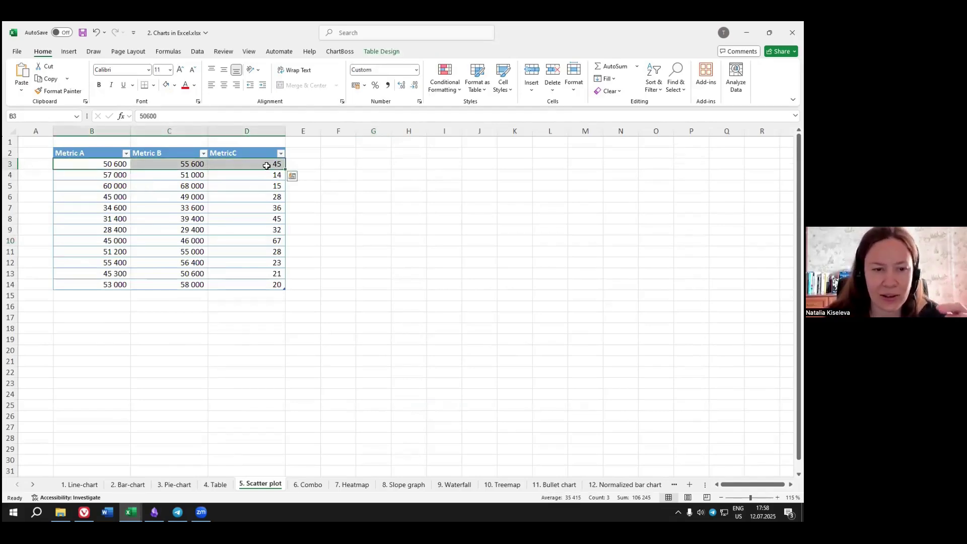
Enter the header Name in cell A2 beside the metric table, and clear it again.
click(33, 162)
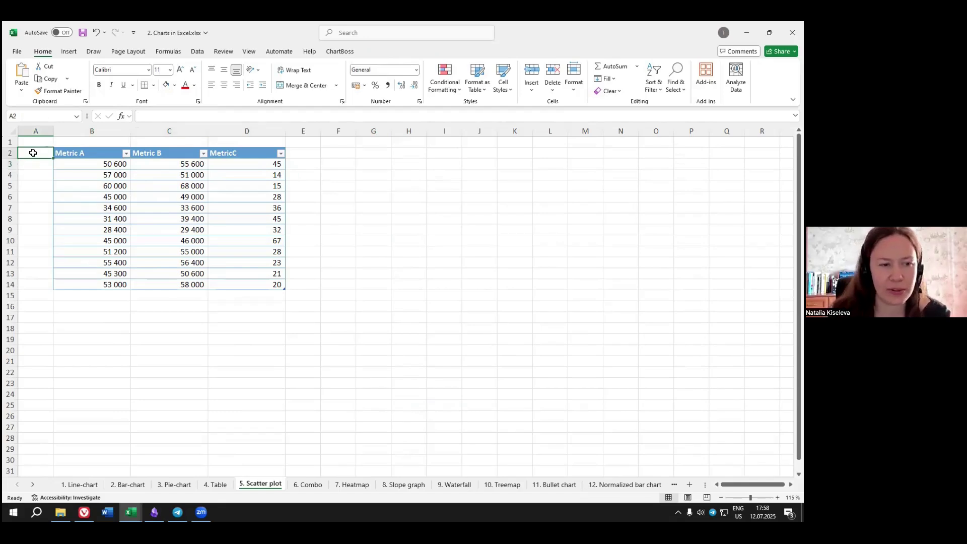
text(Name)
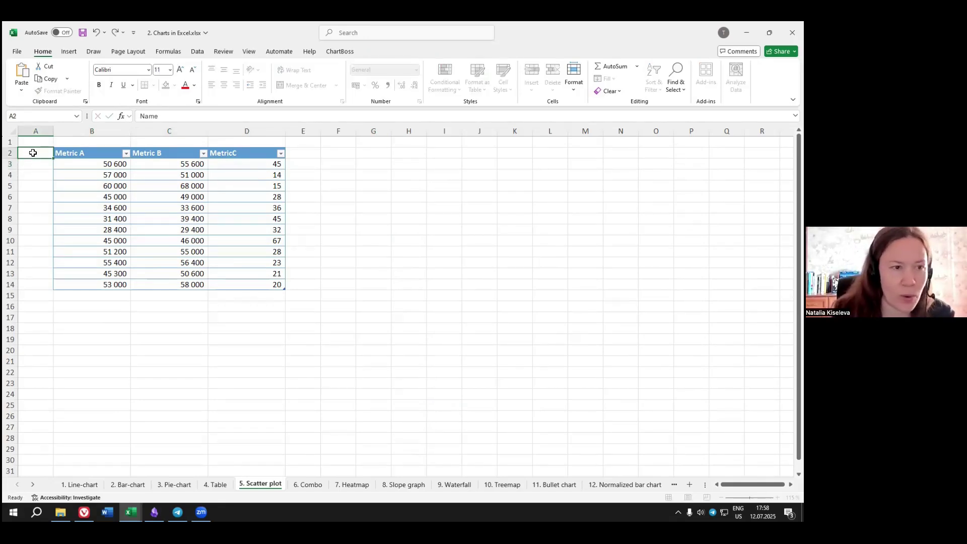
key(Return)
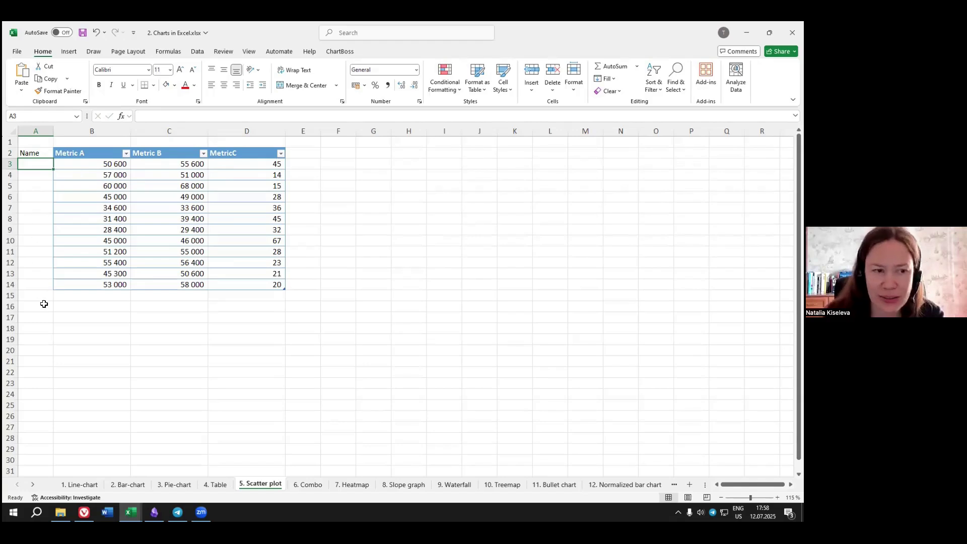
click(28, 152)
key(Delete)
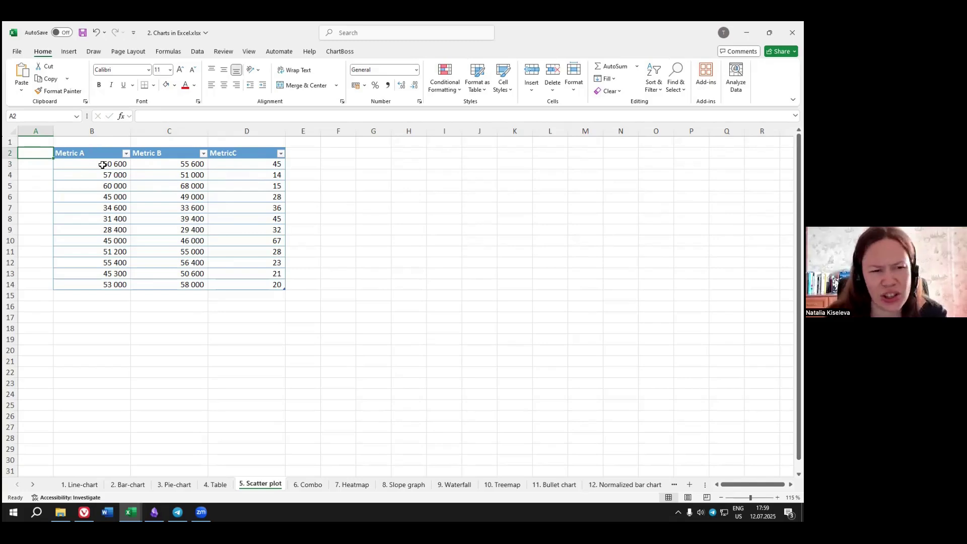
Insert a scatter chart from the whole metric table B2:D14 and place it beside the table.
drag(100, 156, 280, 285)
click(69, 51)
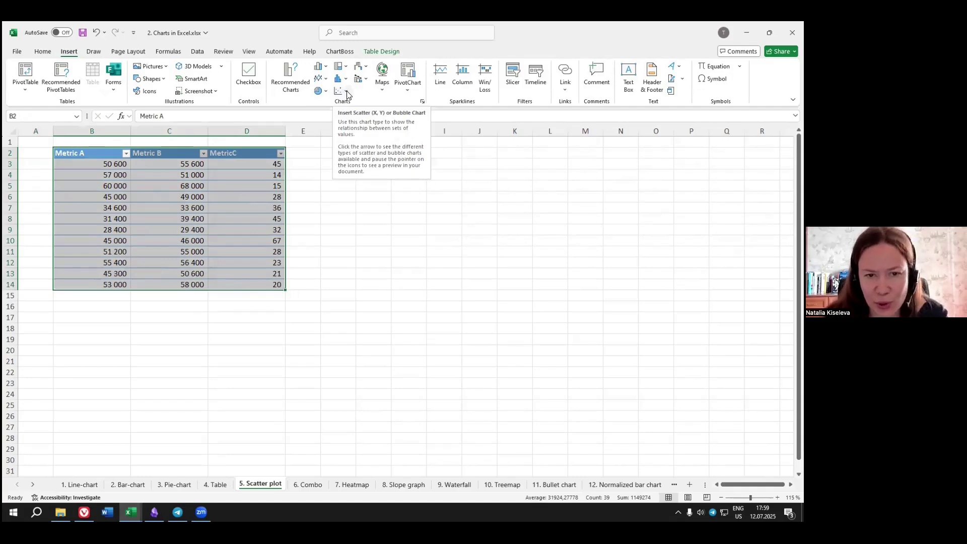
click(343, 93)
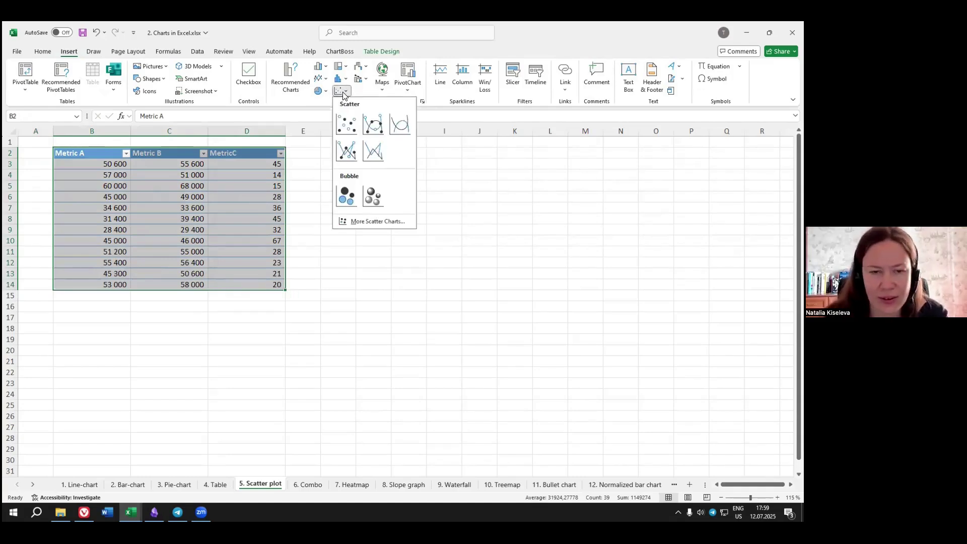
click(347, 124)
drag(443, 231, 493, 177)
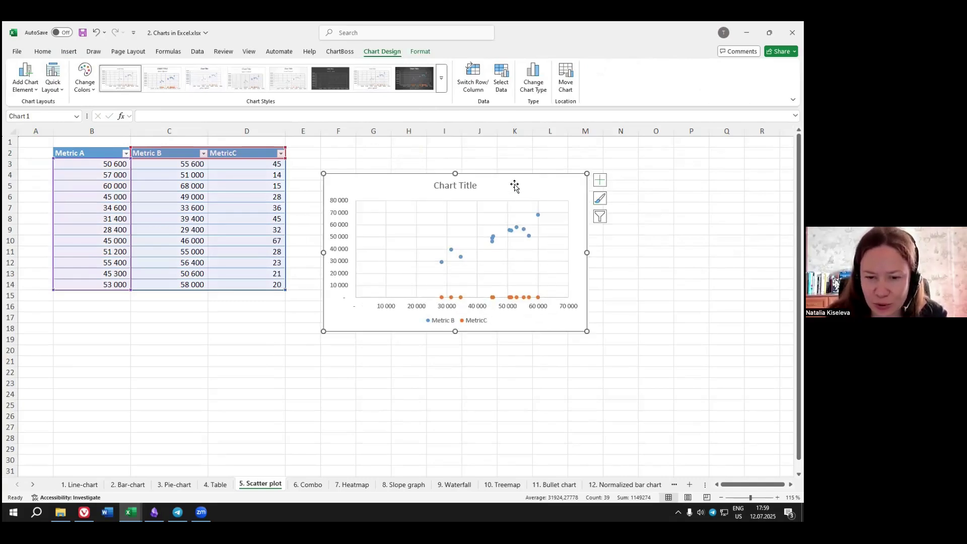
drag(395, 181, 391, 177)
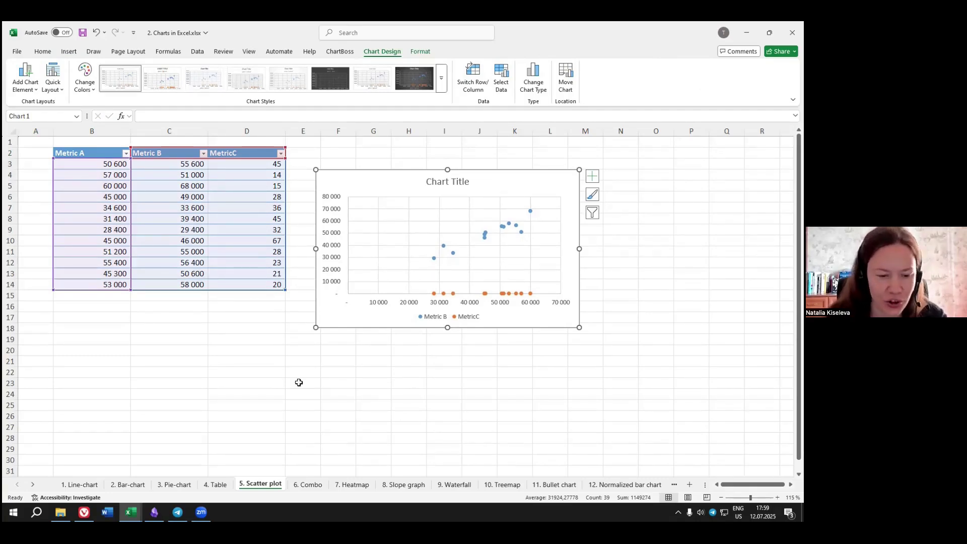
Check the finished charts in 2. Charts in Excel_done.xlsx for comparison and return to 2. Charts in Excel.xlsx.
click(130, 512)
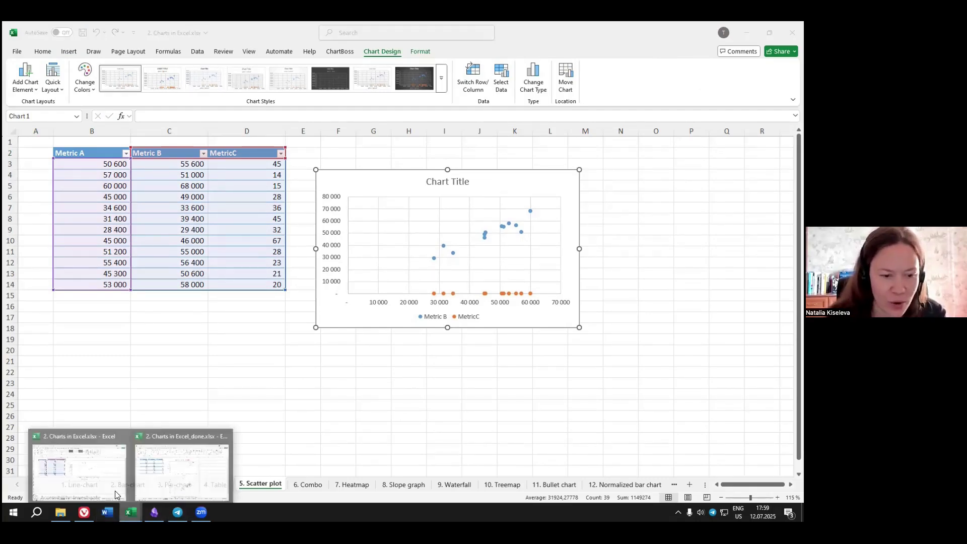
click(188, 465)
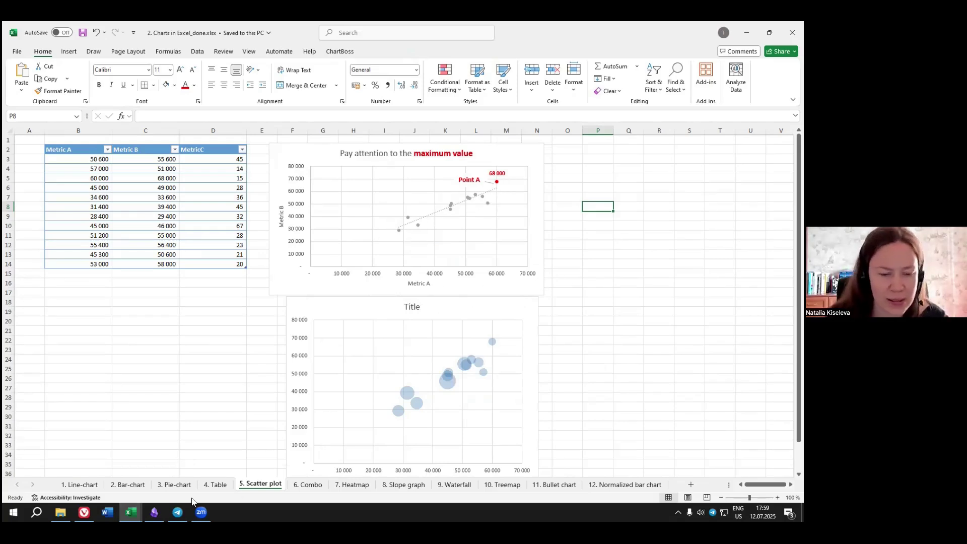
click(130, 515)
click(90, 468)
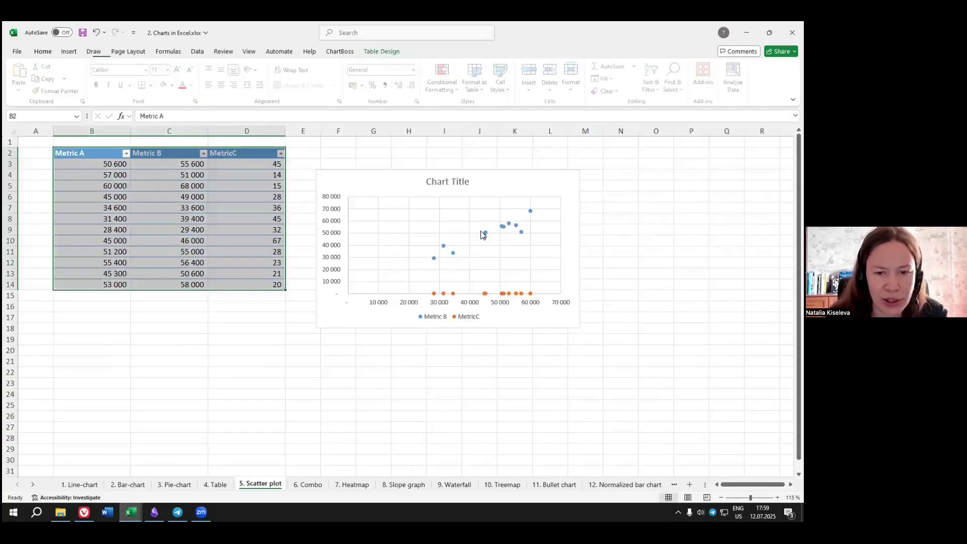
Delete the scatter chart built from all three metric columns.
click(421, 177)
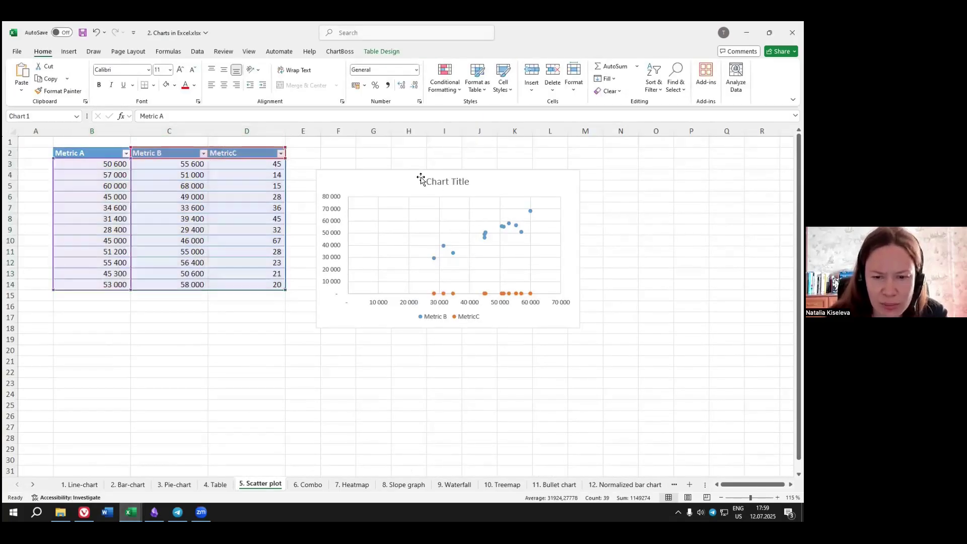
click(453, 318)
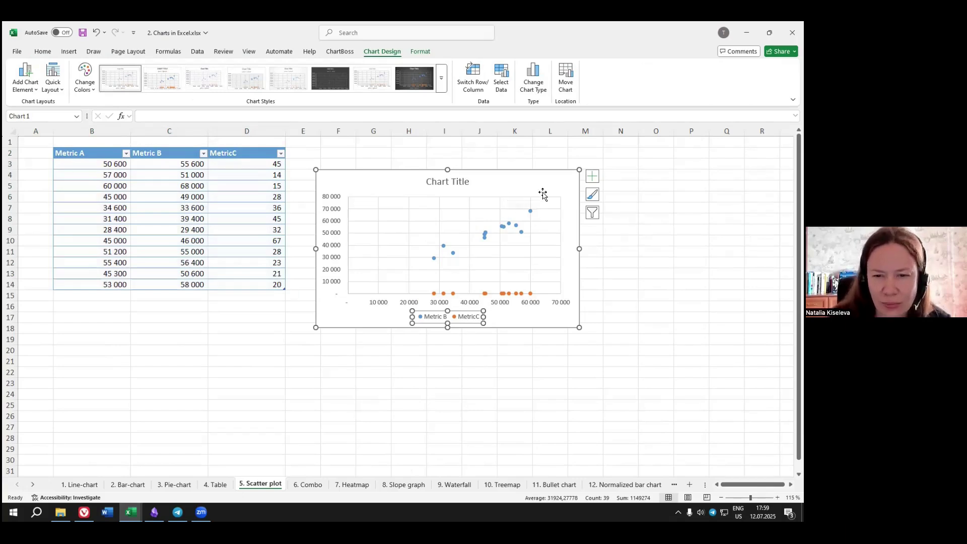
key(Delete)
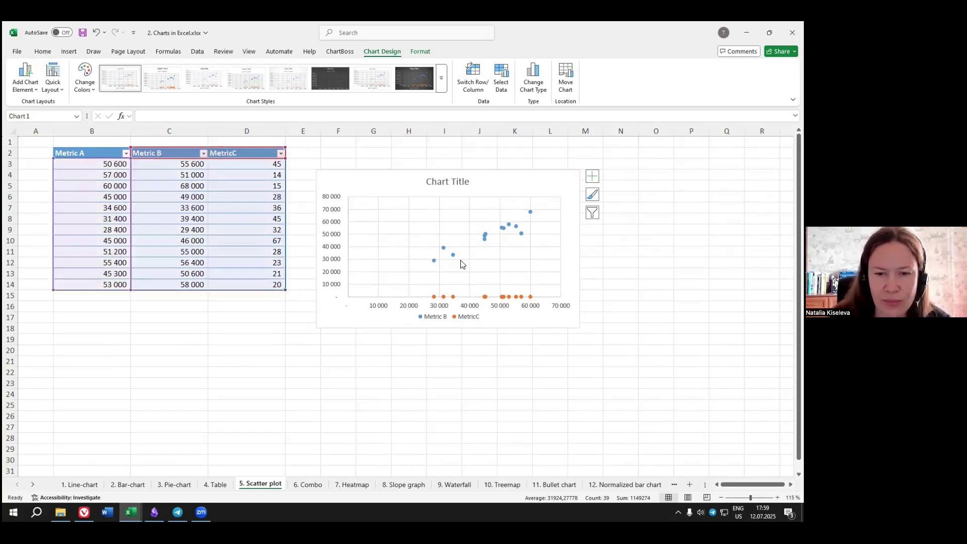
key(Delete)
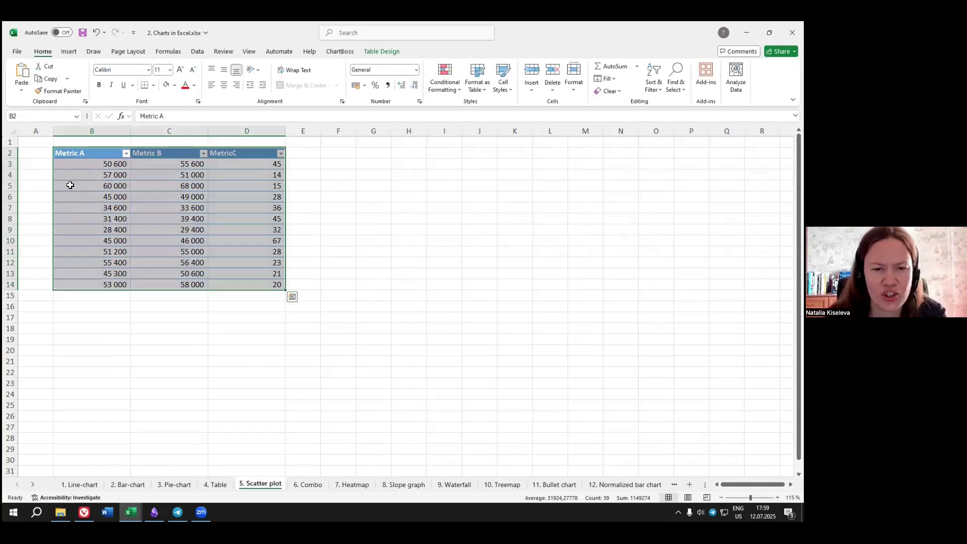
Insert a scatter chart from the Metric A and Metric B columns, B2:C14, and place it beside the table.
click(90, 156)
drag(136, 169, 202, 285)
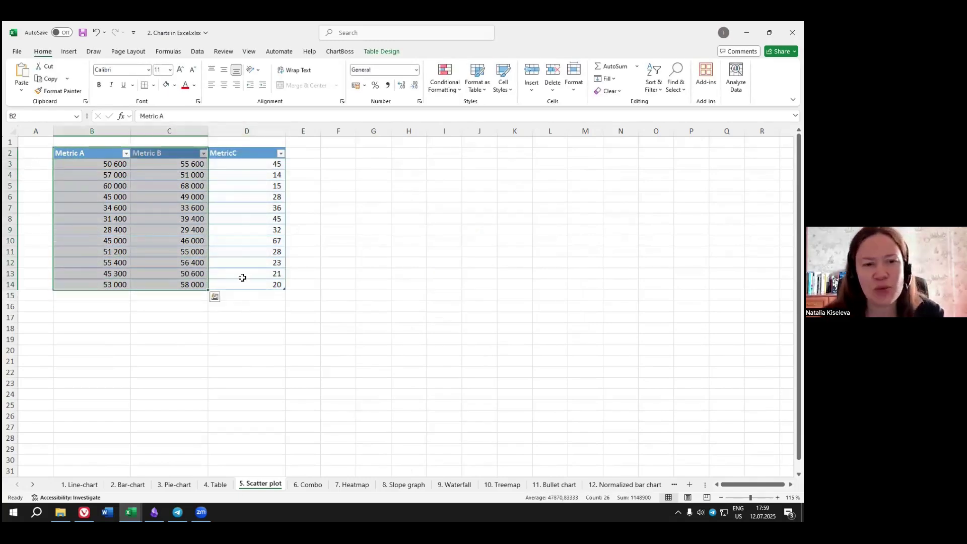
click(69, 52)
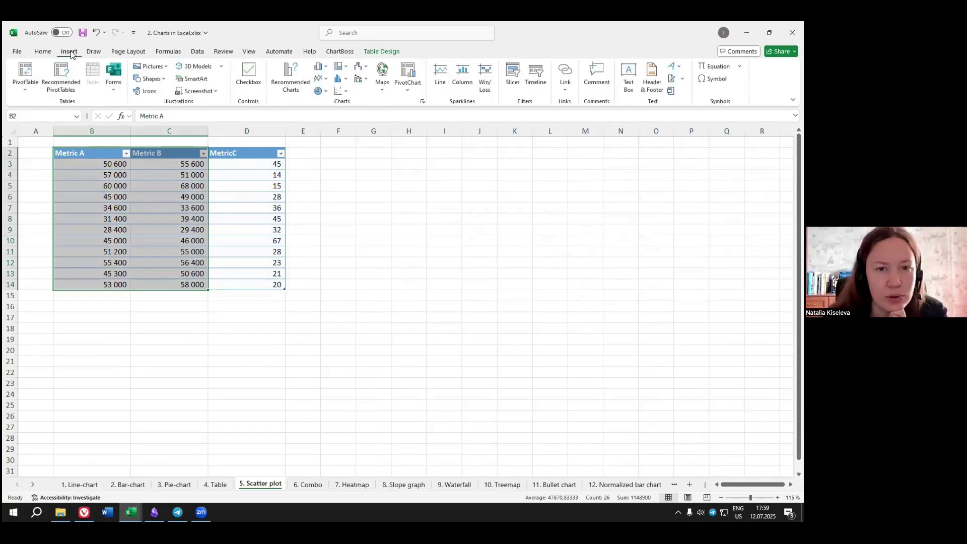
click(342, 94)
click(345, 146)
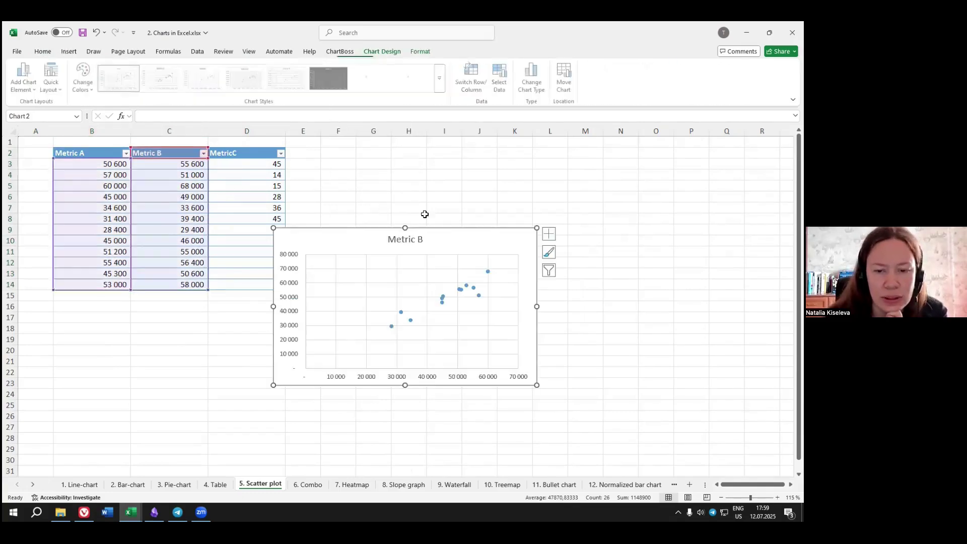
drag(448, 226, 501, 162)
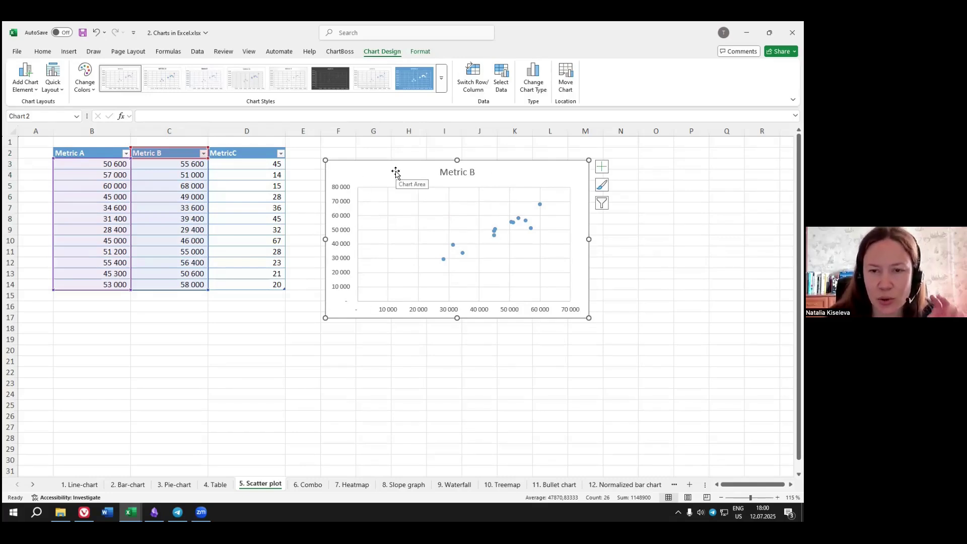
Switch the scatter chart's rows and columns, and switch them back.
click(470, 80)
click(470, 81)
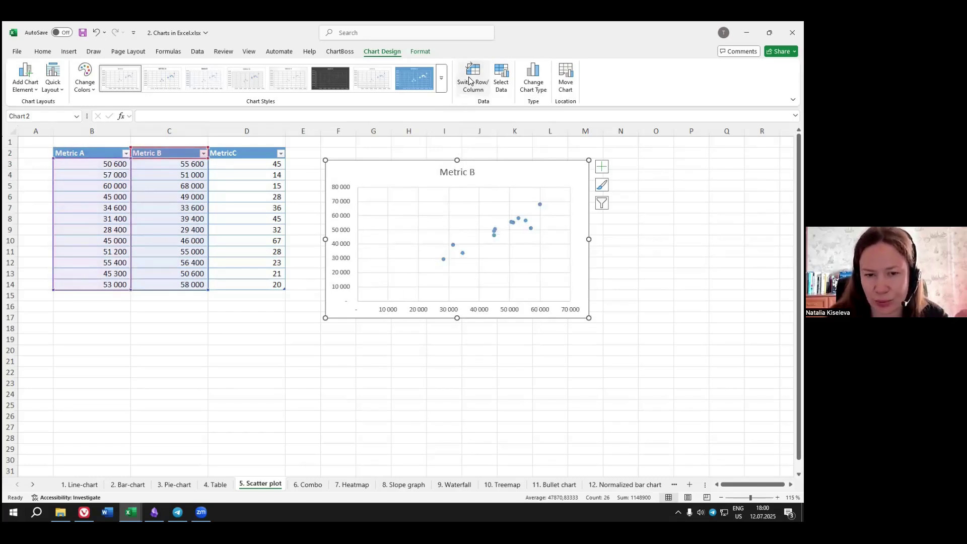
click(470, 80)
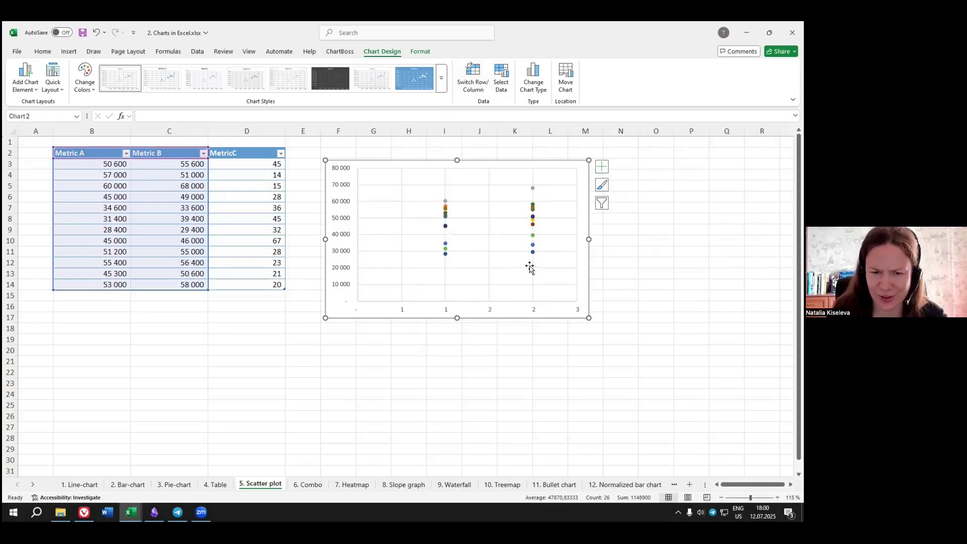
click(474, 81)
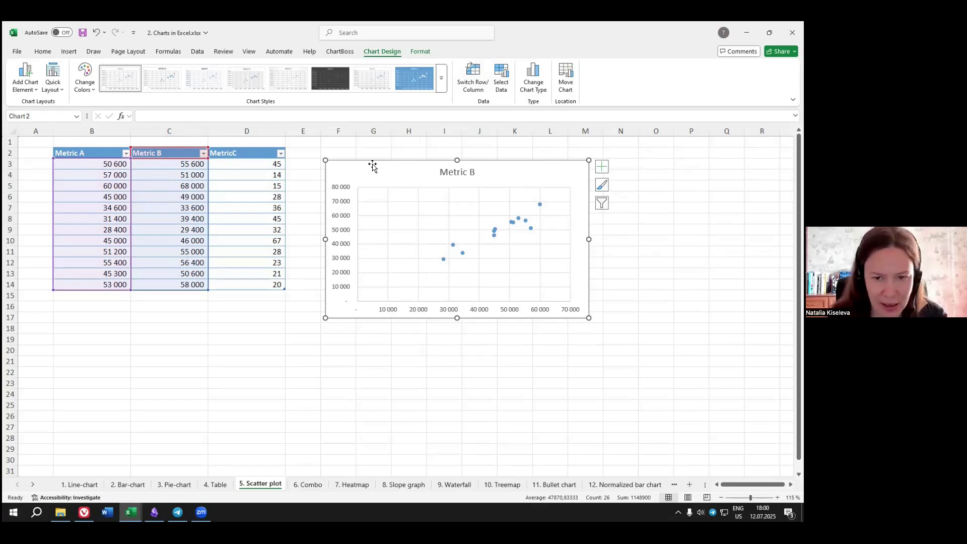
Change the scatter chart's data source range to the Metric B and MetricC columns, including their headers.
right_click(499, 174)
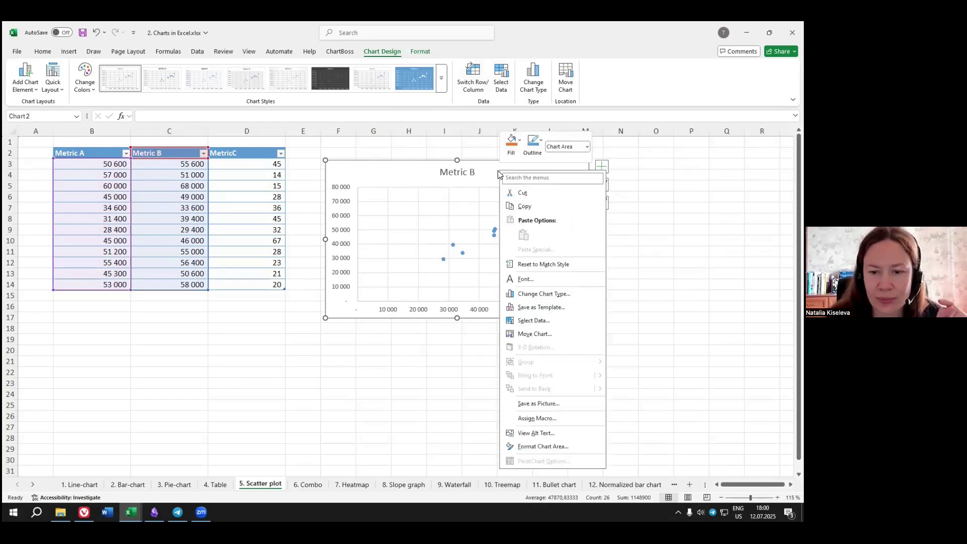
click(534, 320)
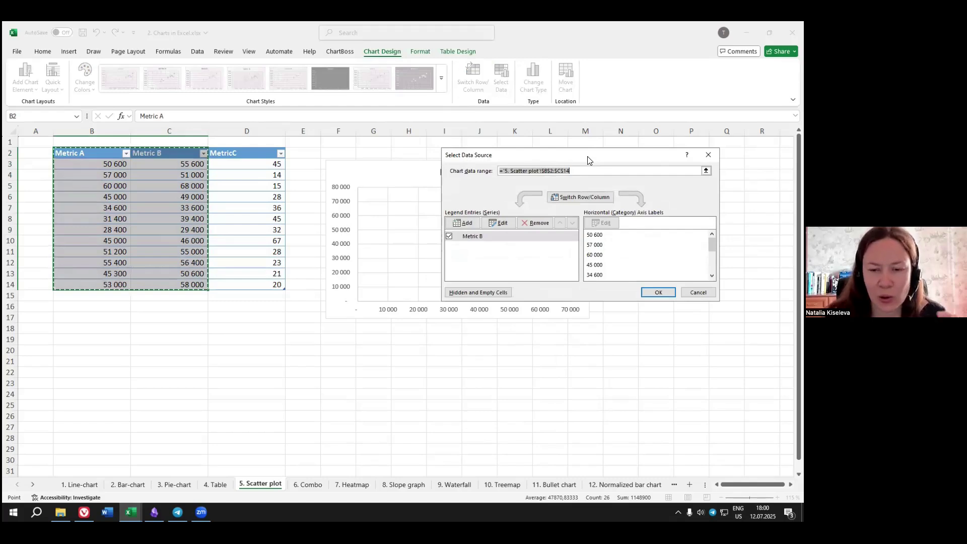
drag(588, 160, 570, 215)
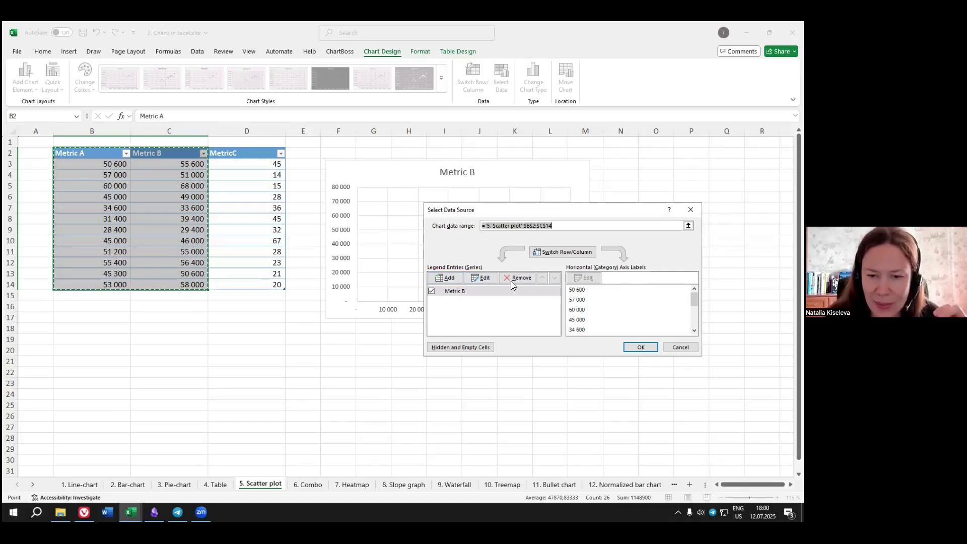
mouse_move(693, 299)
mouse_down()
mouse_move(695, 322)
mouse_move(691, 290)
mouse_up()
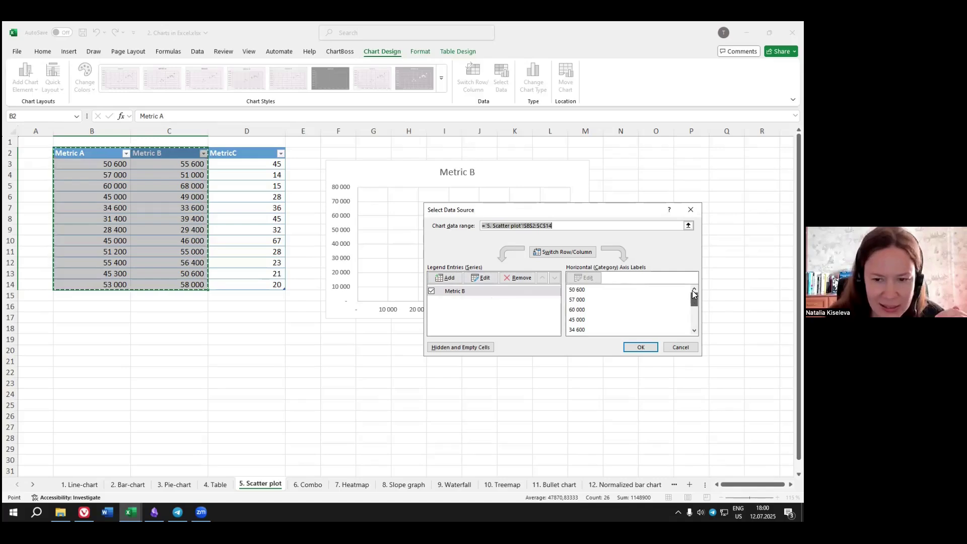
click(492, 226)
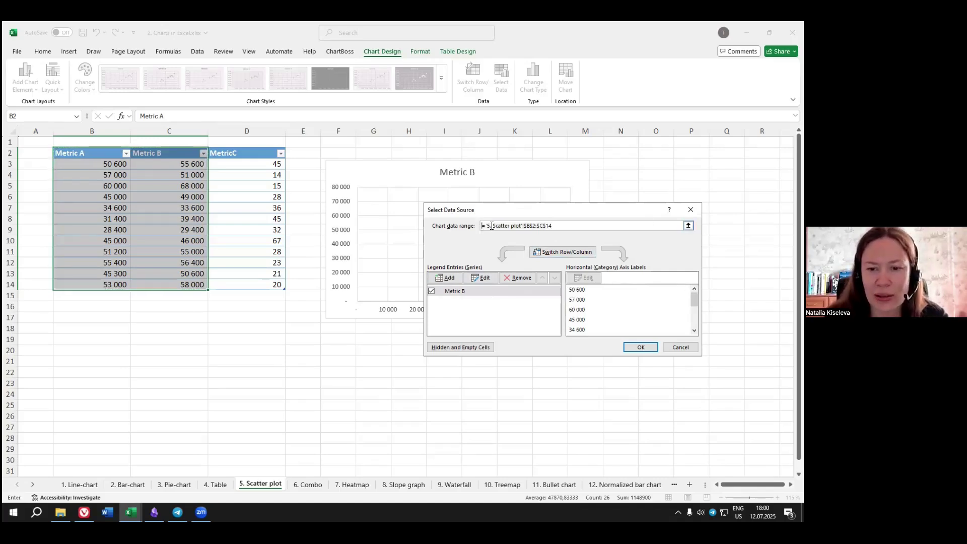
click(688, 226)
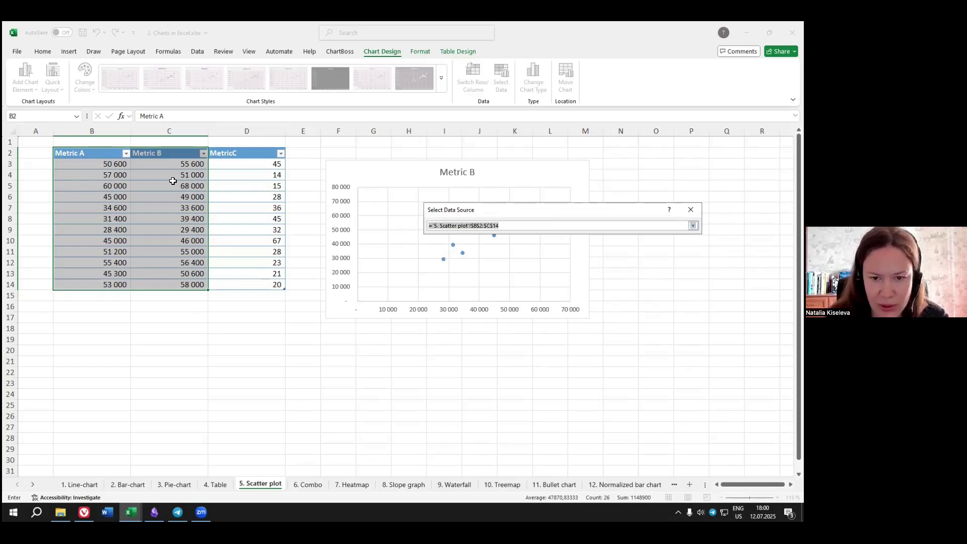
drag(152, 153, 252, 277)
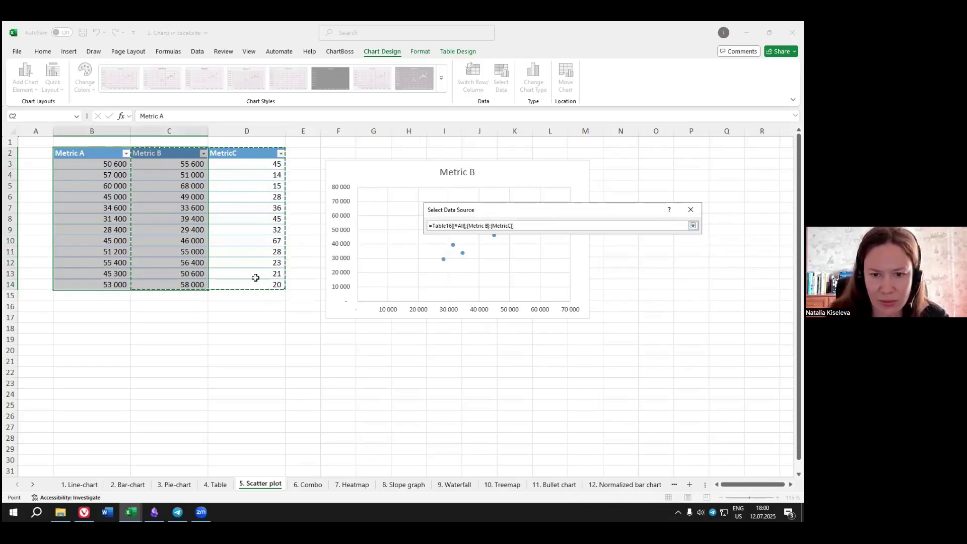
key(Return)
click(640, 347)
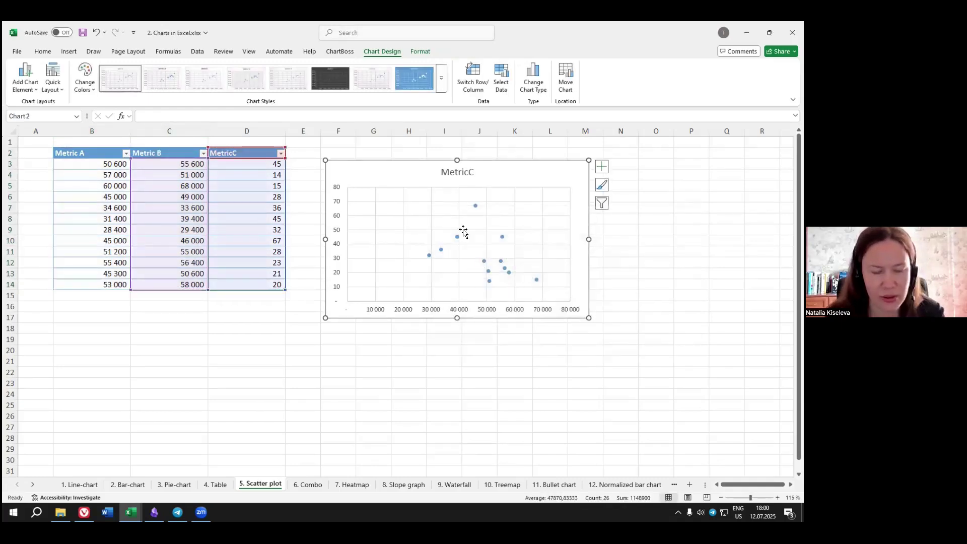
click(602, 167)
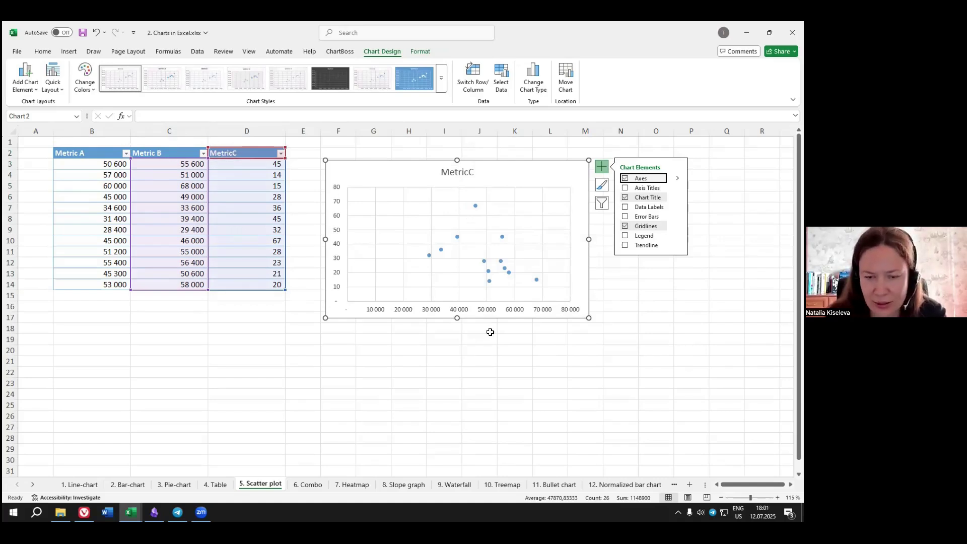
click(419, 373)
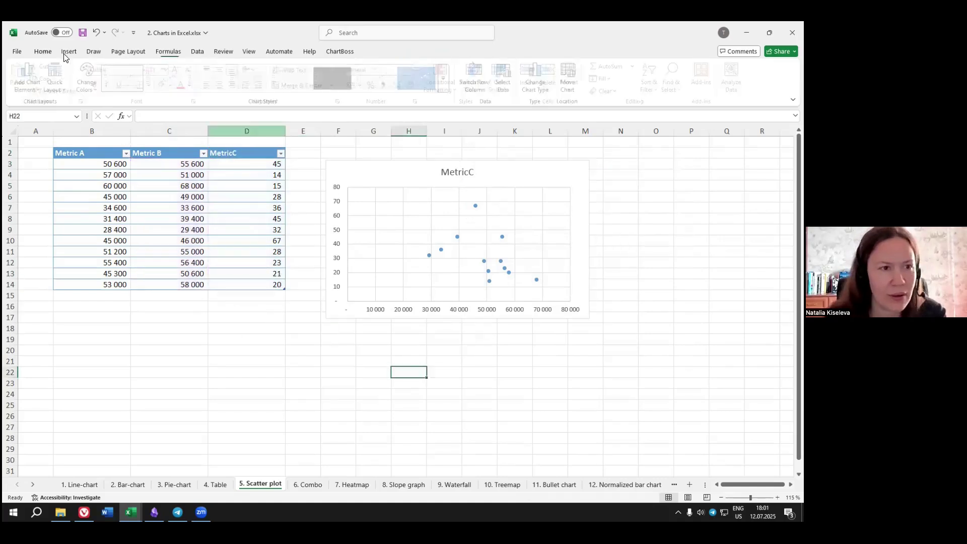
Undo the data source and row/column changes until the scatter chart plots Metric A against Metric B, and nudge the chart upward.
click(95, 32)
key(ctrl+z)
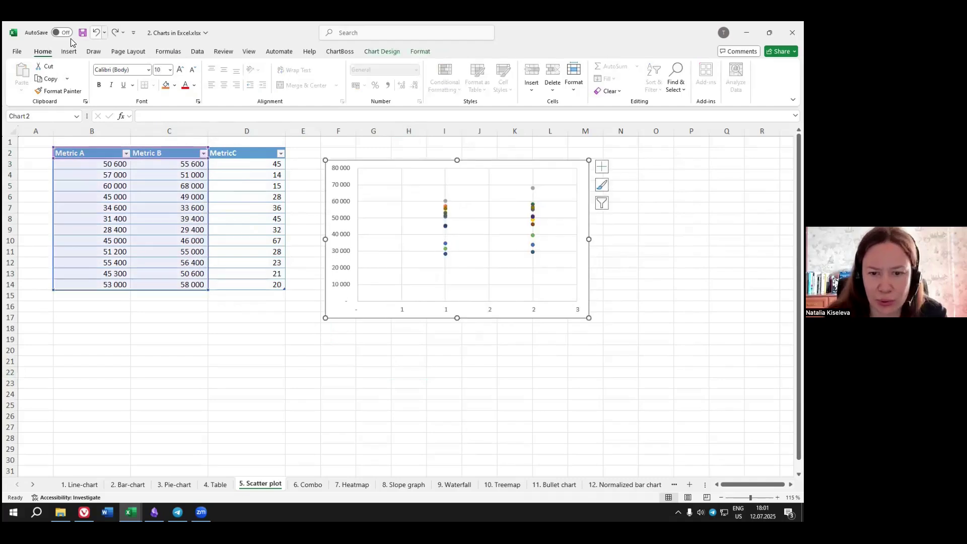
key(ctrl+y)
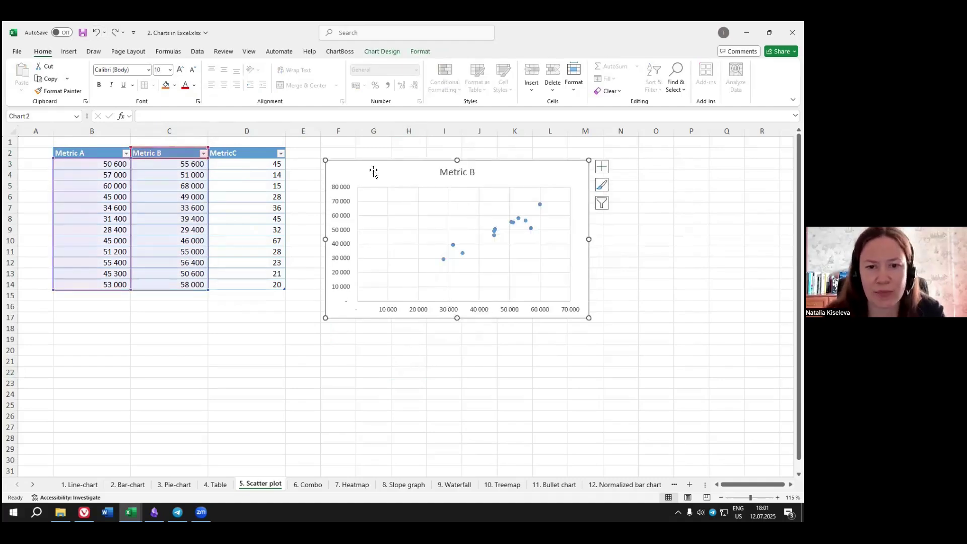
drag(373, 172, 376, 160)
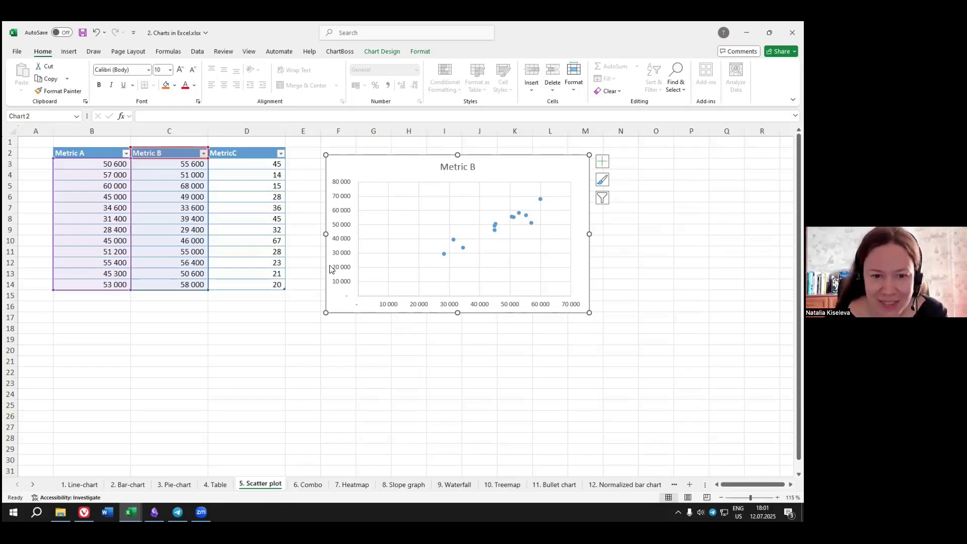
Add axis titles to the scatter chart.
click(602, 162)
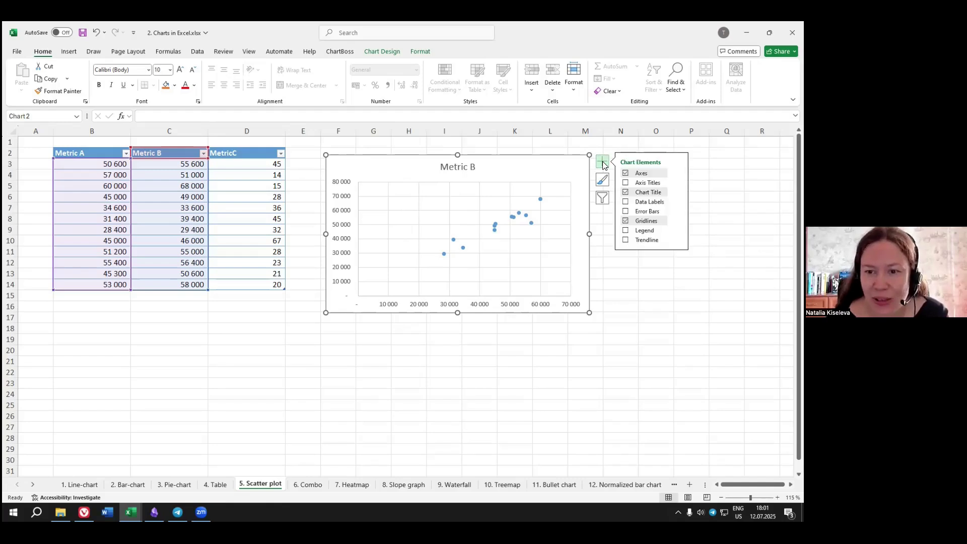
click(625, 183)
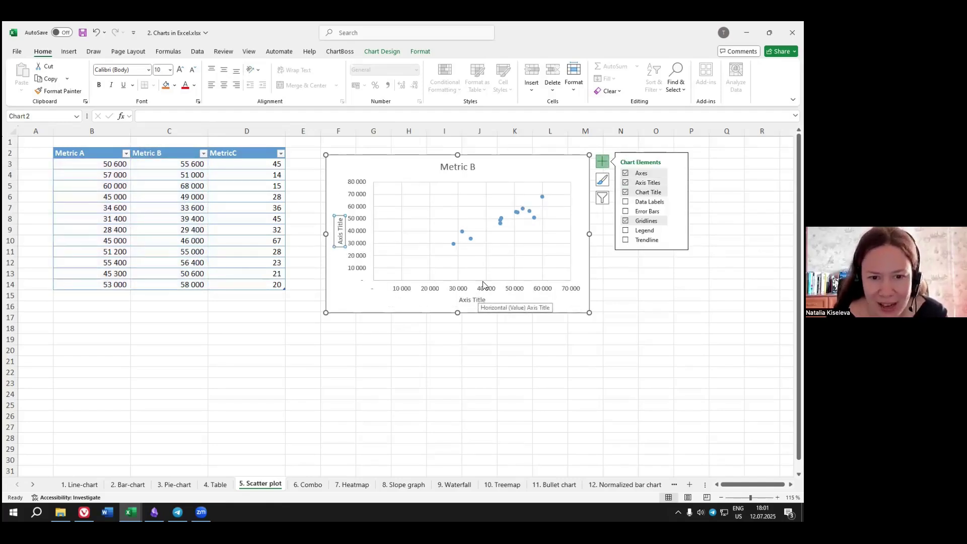
click(339, 231)
triple_click(340, 226)
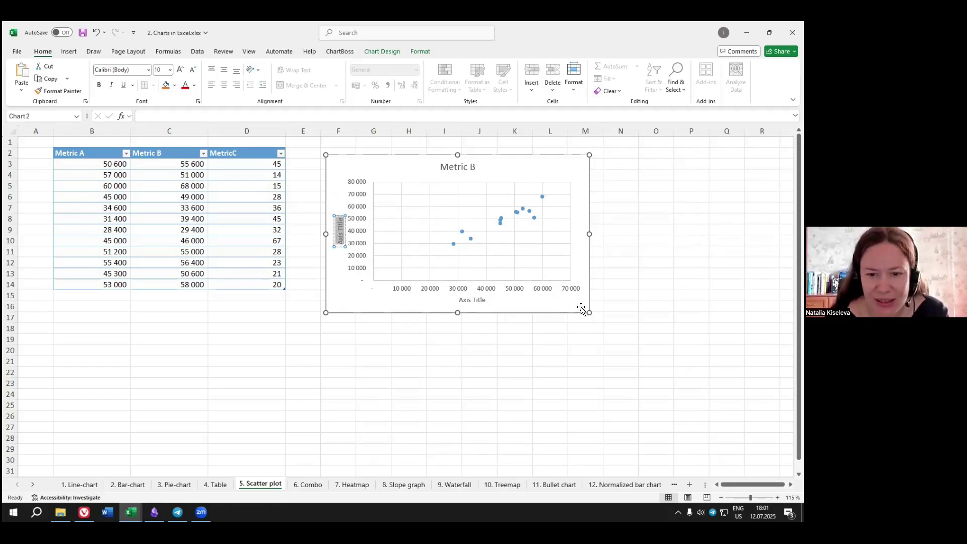
Check the highest data point against its source cells C5 and B5, and title the horizontal axis "Metric A".
click(541, 195)
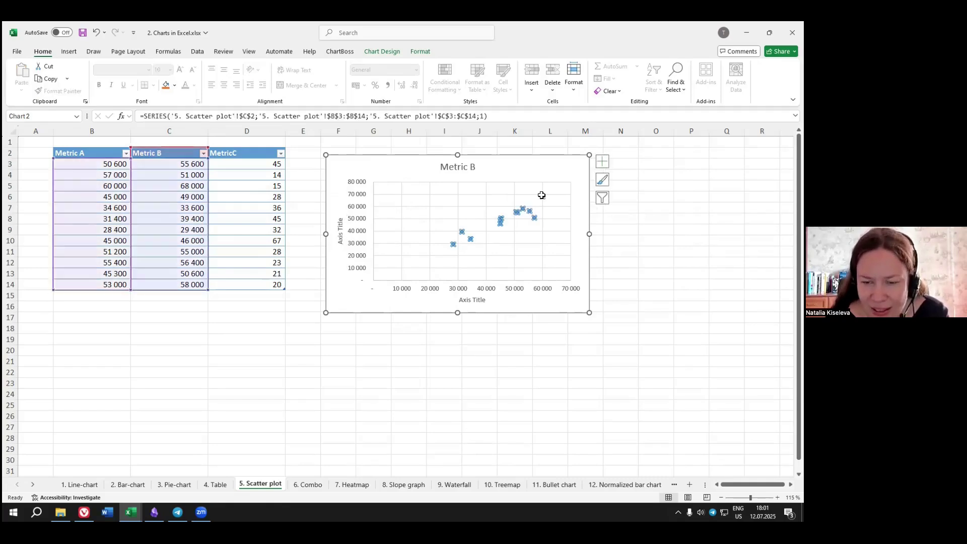
mouse_move(544, 200)
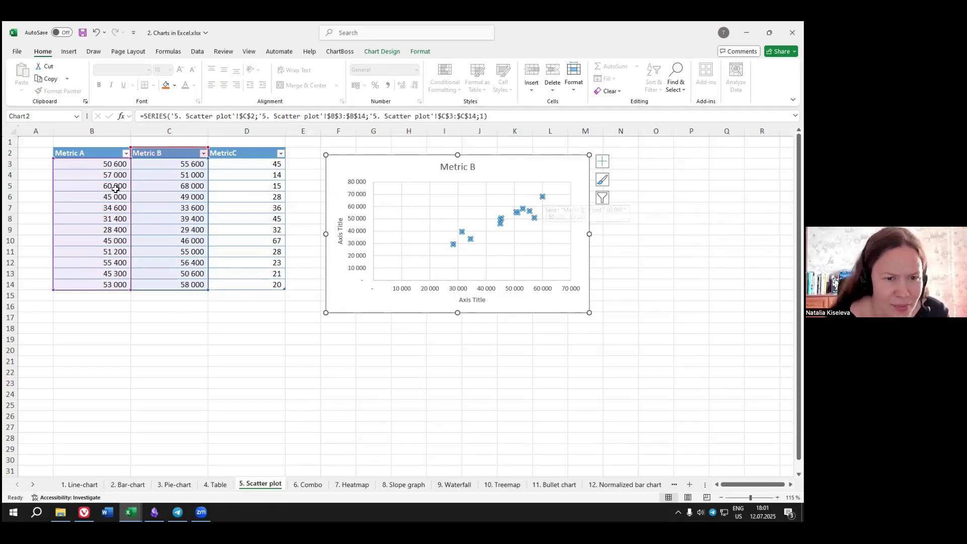
click(147, 186)
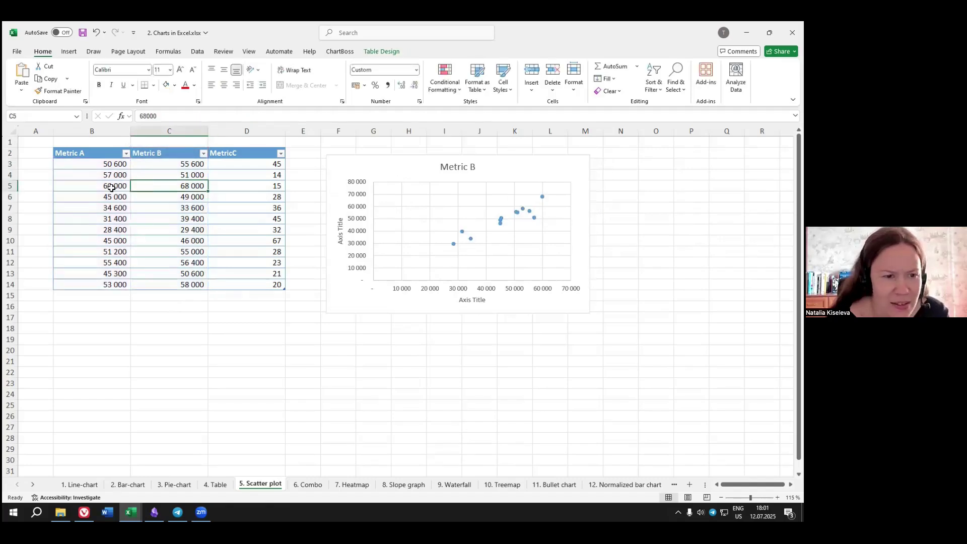
click(111, 187)
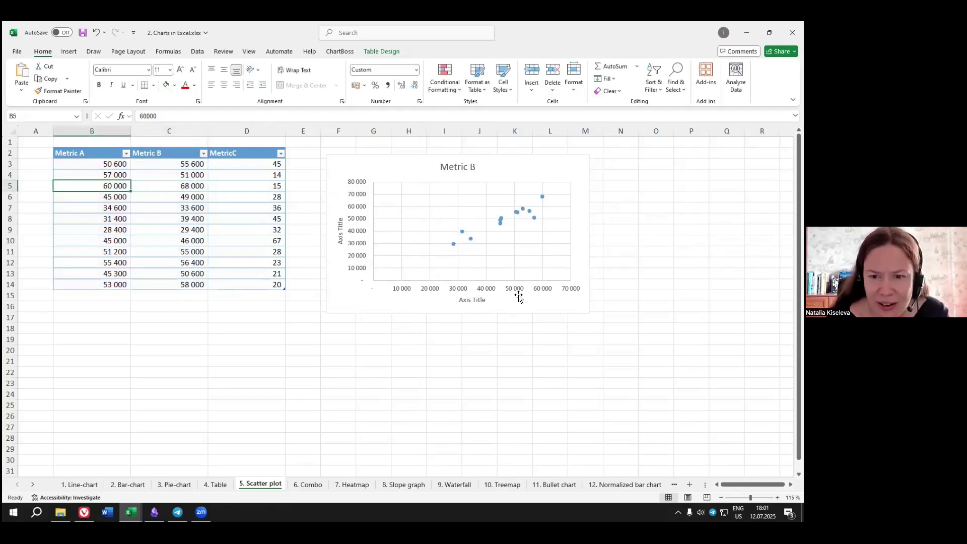
click(480, 301)
double_click(482, 301)
drag(482, 301, 460, 302)
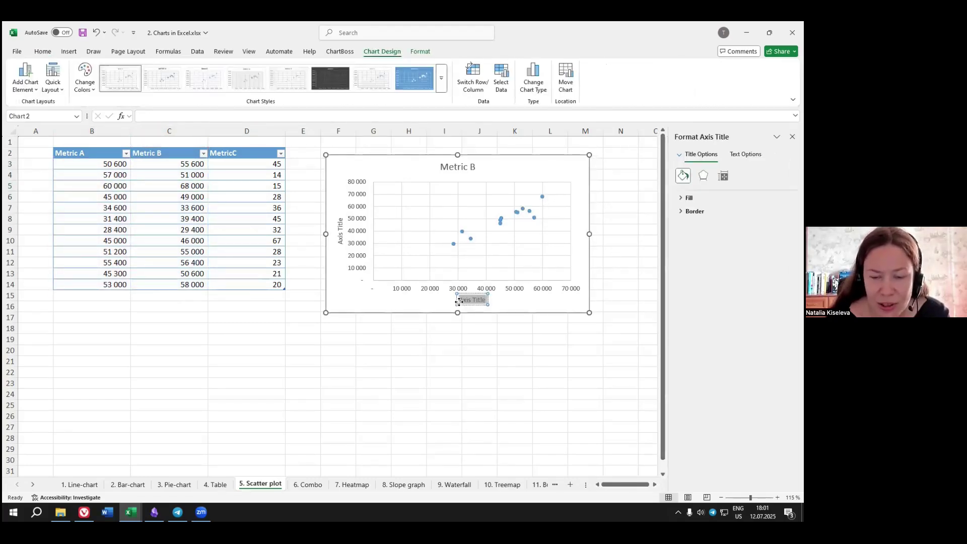
text(Metric A)
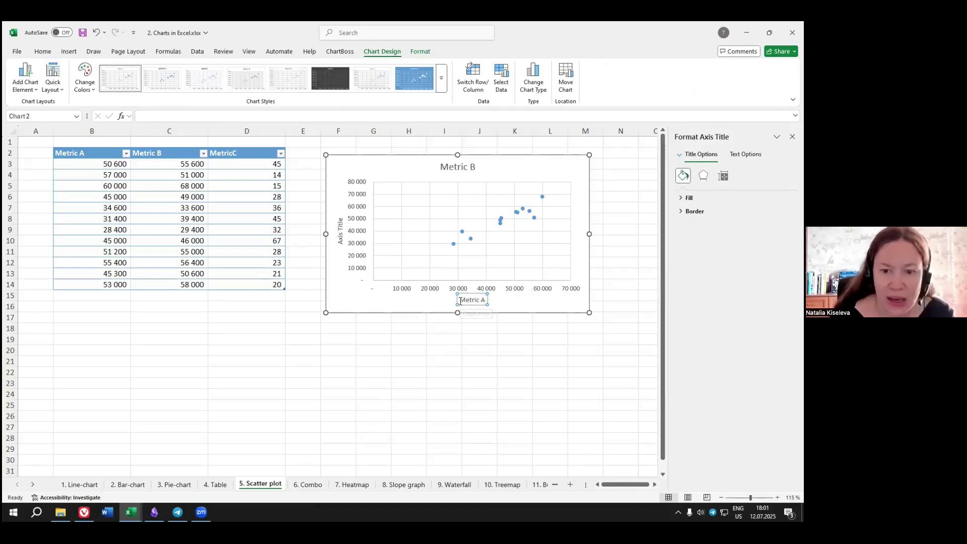
Title the chart's vertical axis "Metric B".
click(339, 236)
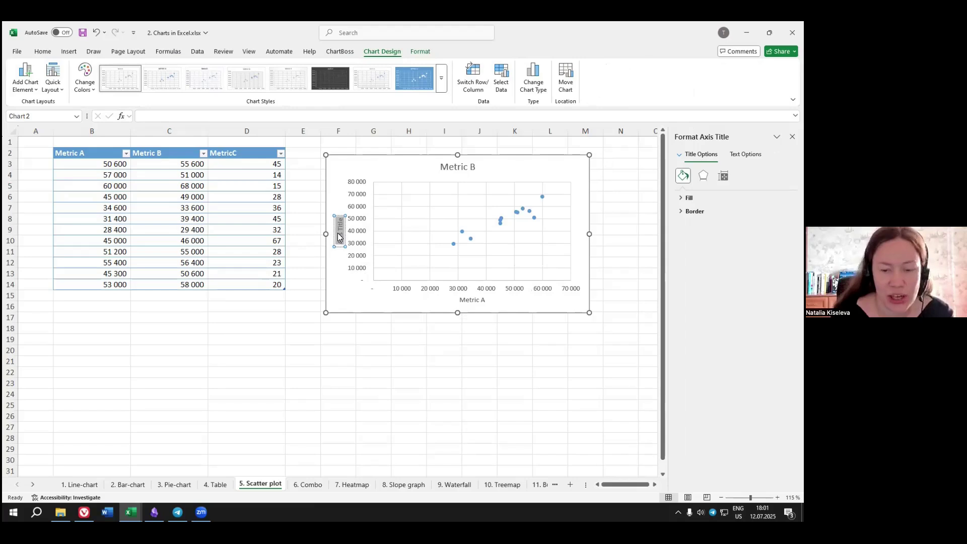
text(Metric)
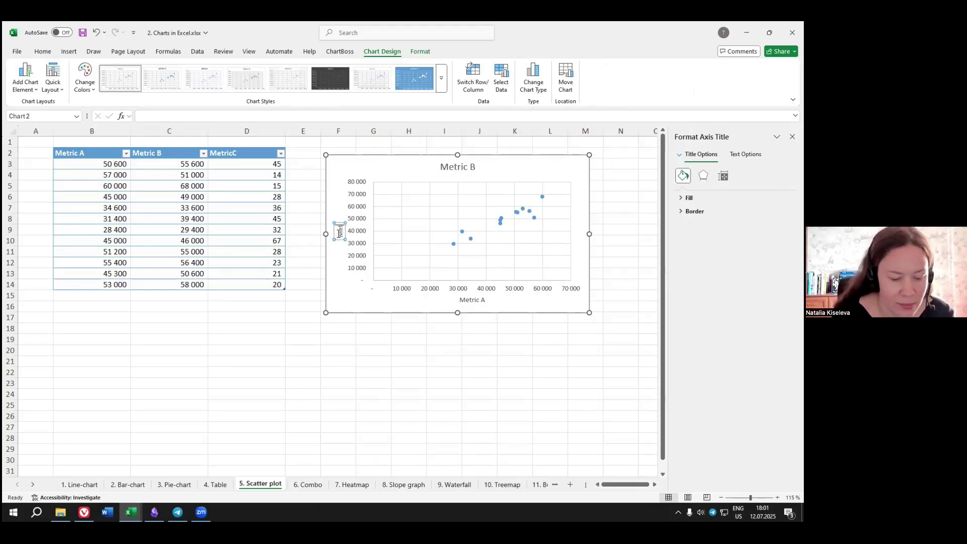
text( B)
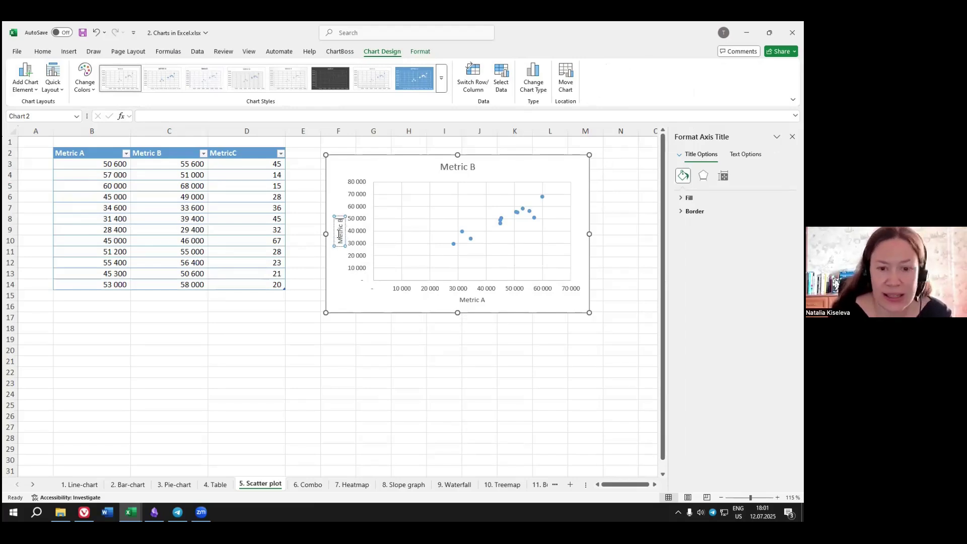
click(444, 385)
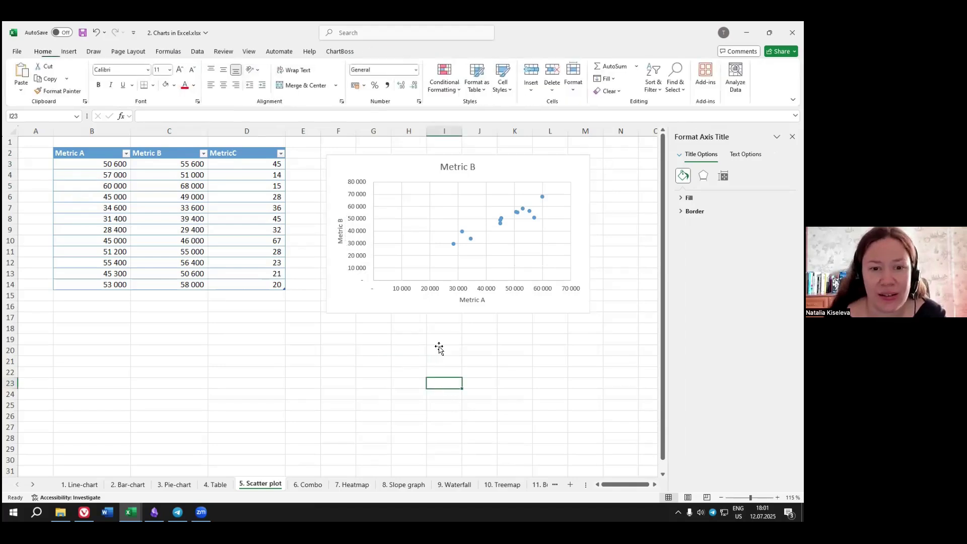
Move the scatter chart close beside the table, with its upper edge at about row 6.
click(374, 160)
drag(373, 159, 366, 153)
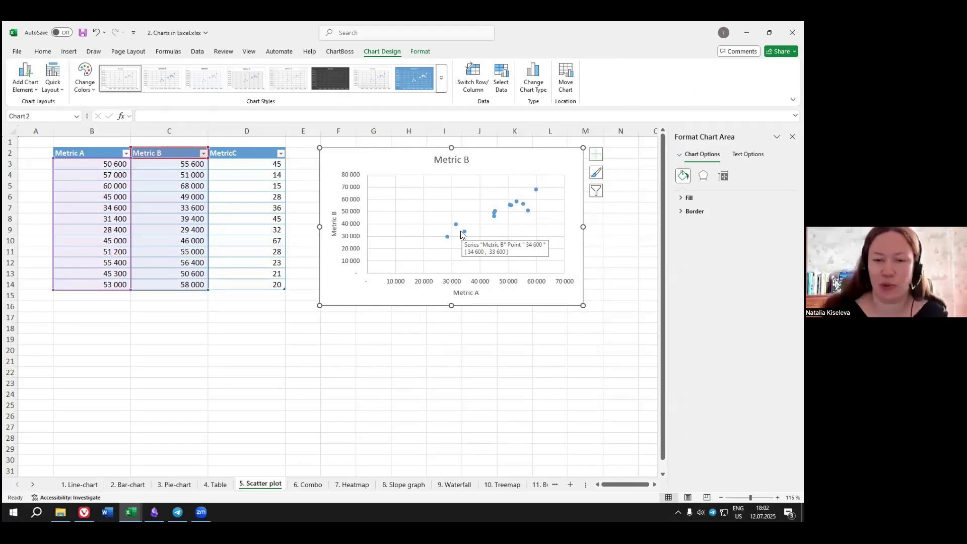
drag(399, 155, 402, 163)
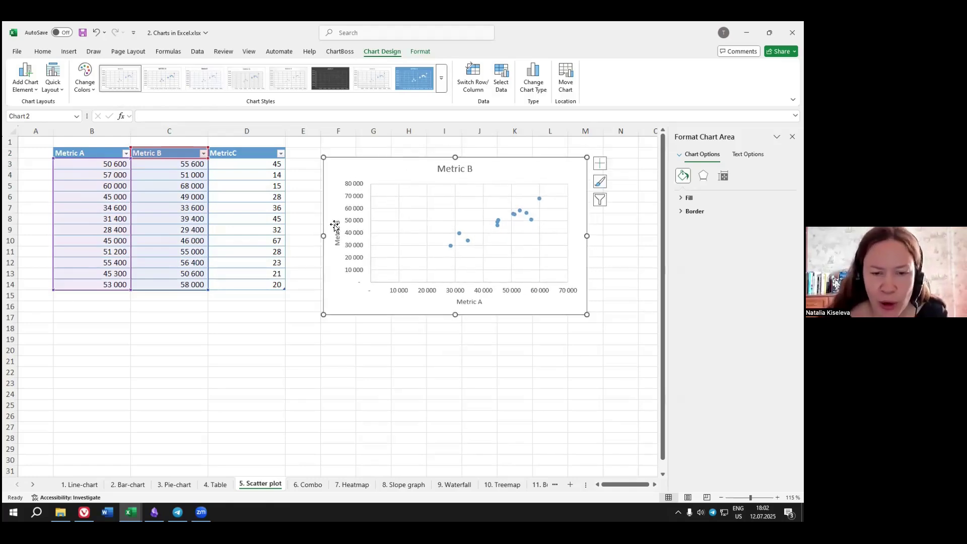
click(411, 200)
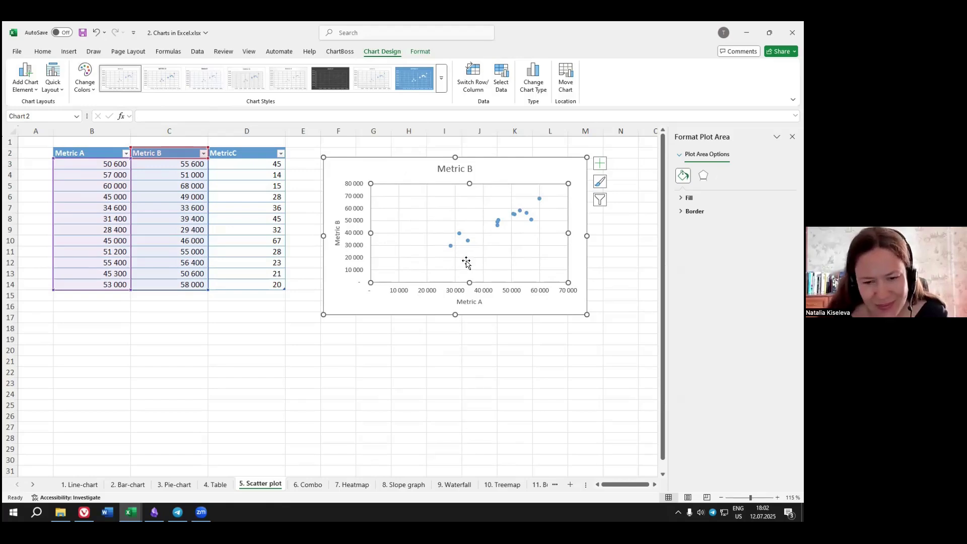
drag(423, 158, 410, 185)
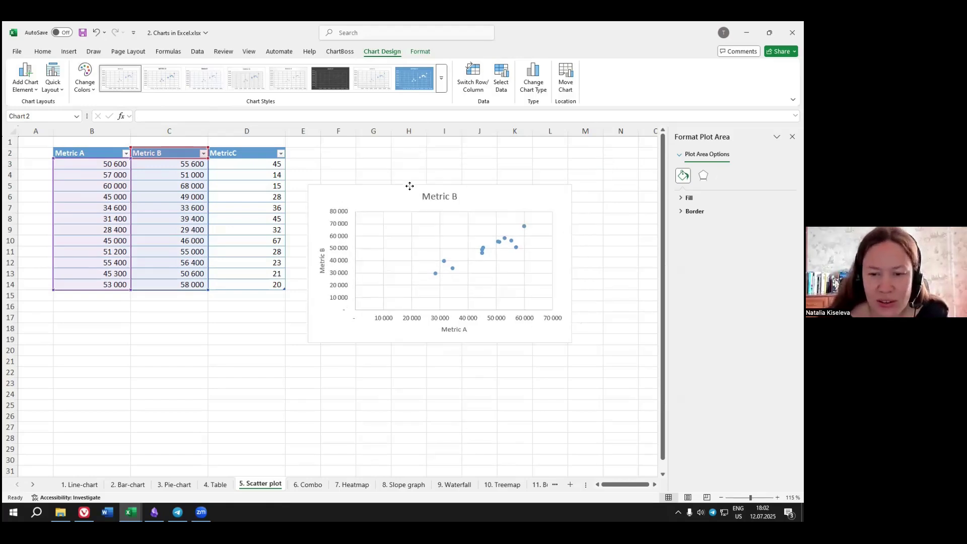
click(537, 225)
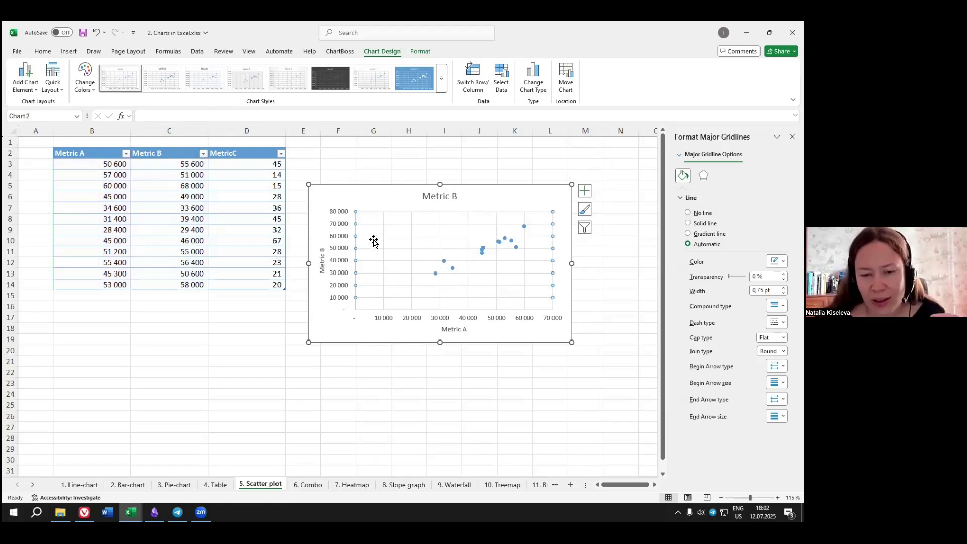
click(479, 198)
mouse_move(479, 198)
mouse_down()
mouse_move(475, 175)
mouse_move(463, 193)
mouse_up()
Replace the chart title with "OMG! Tha Anomality Detected!!!" and make it bold.
click(433, 202)
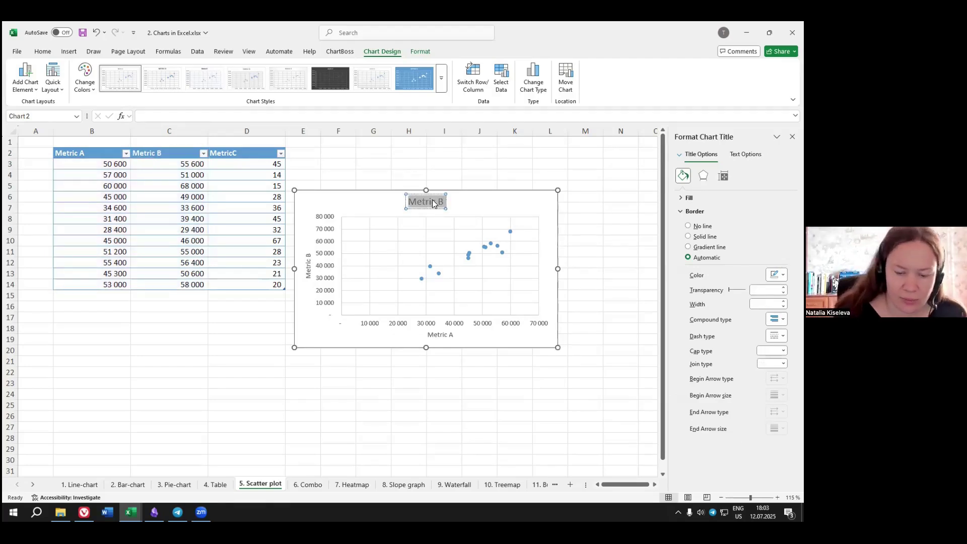
text(OMG)
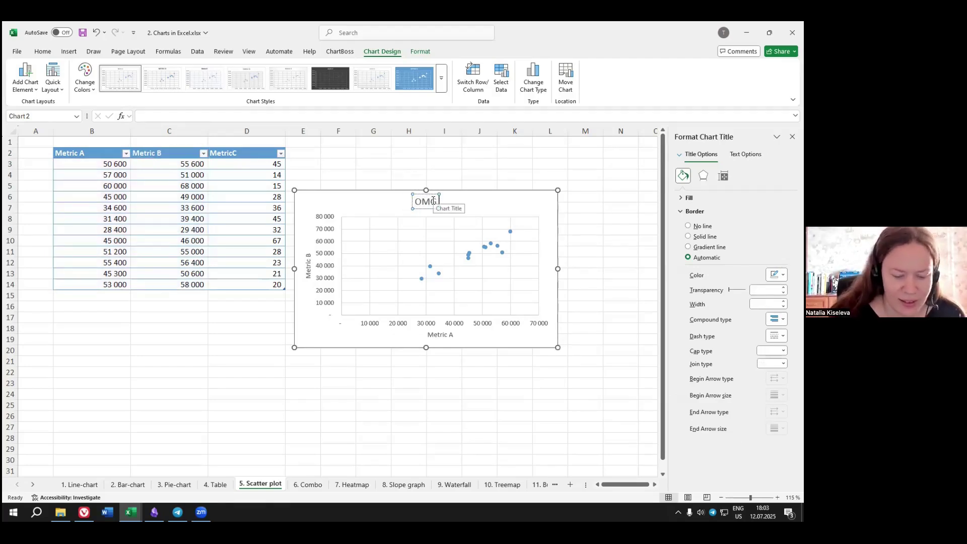
text(! Tha)
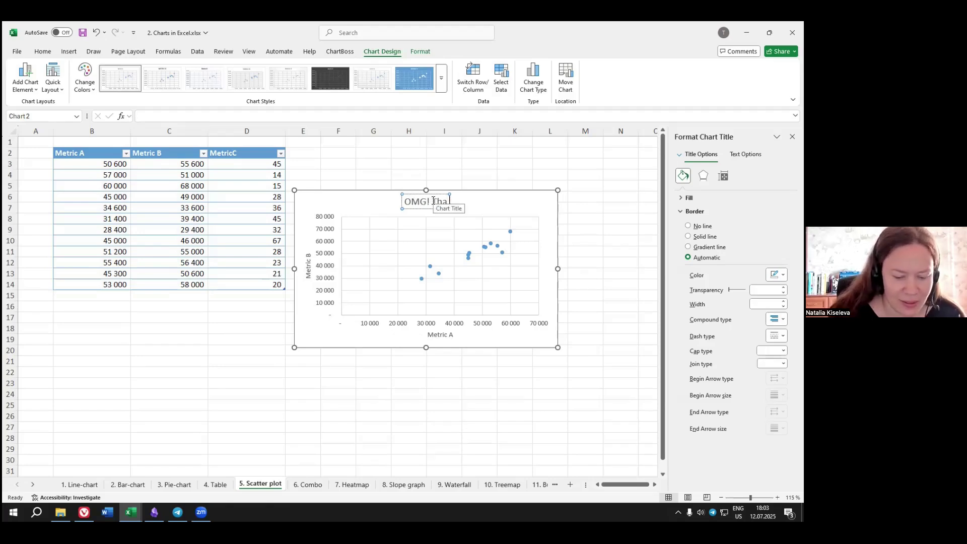
text( Anomality!!)
text(!)
click(464, 202)
text(Detected)
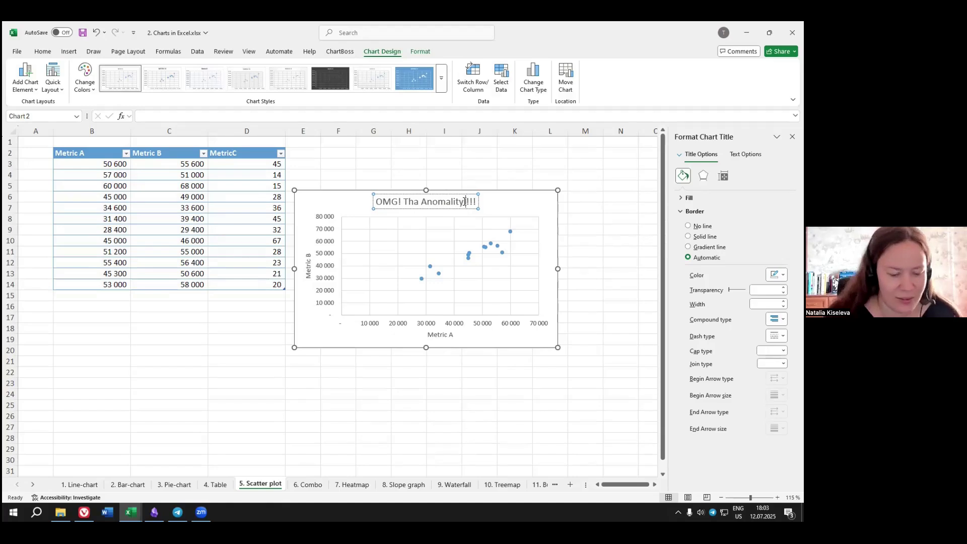
key(ctrl+a)
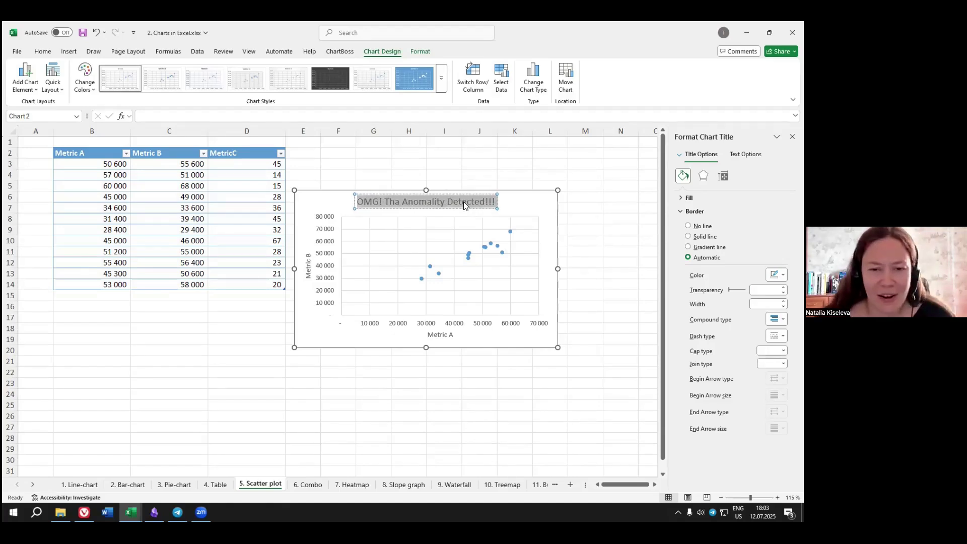
key(ctrl+b)
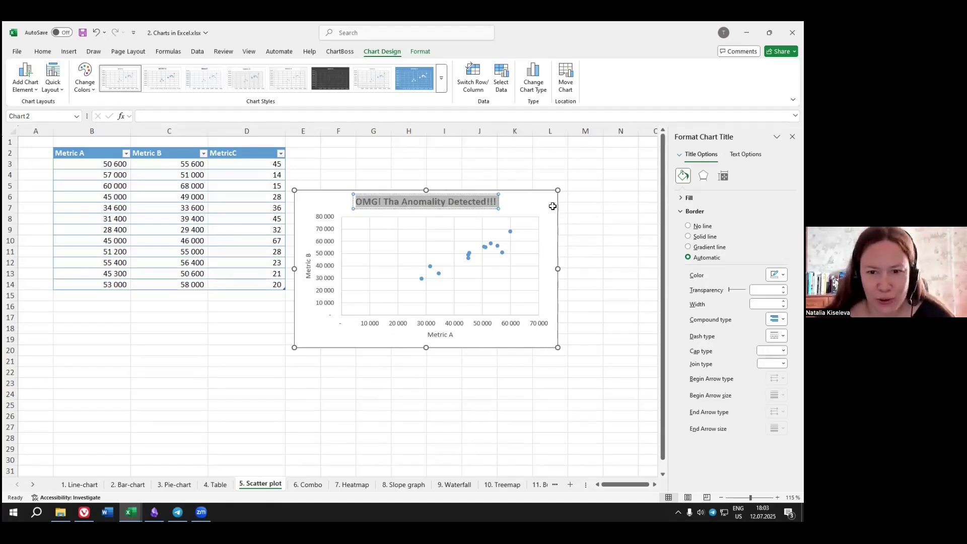
Select only the highest data point in the scatter chart, keep it without a line, and fill it with standard red.
click(510, 230)
click(510, 231)
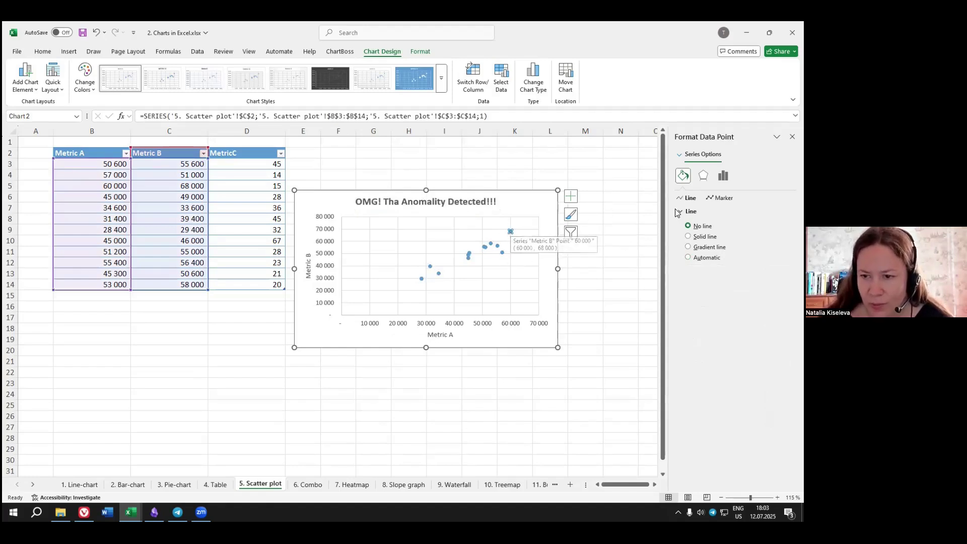
click(685, 178)
click(688, 237)
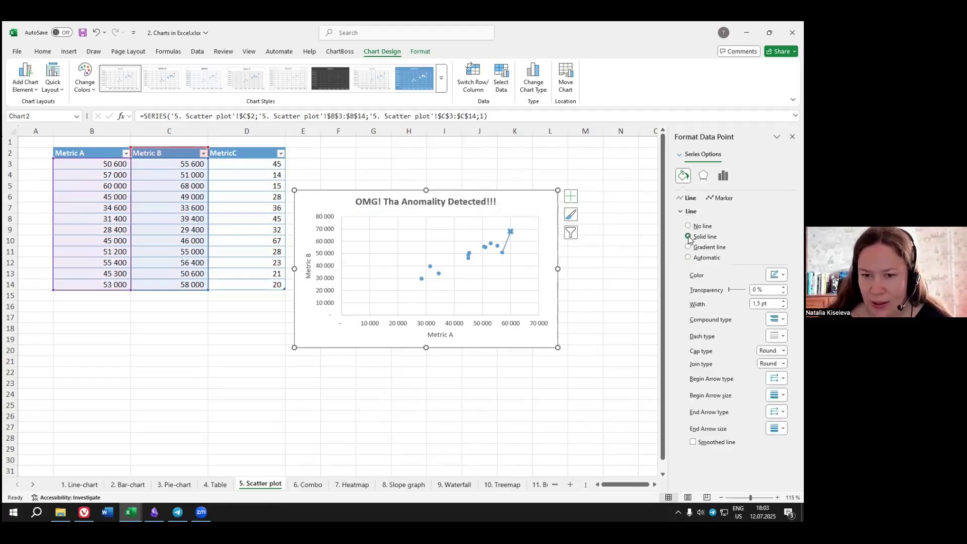
click(688, 226)
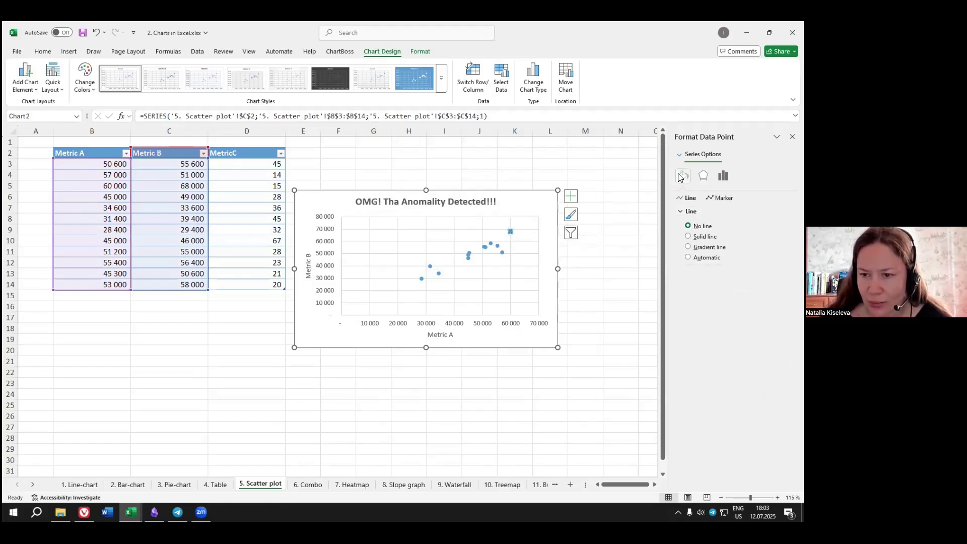
click(50, 54)
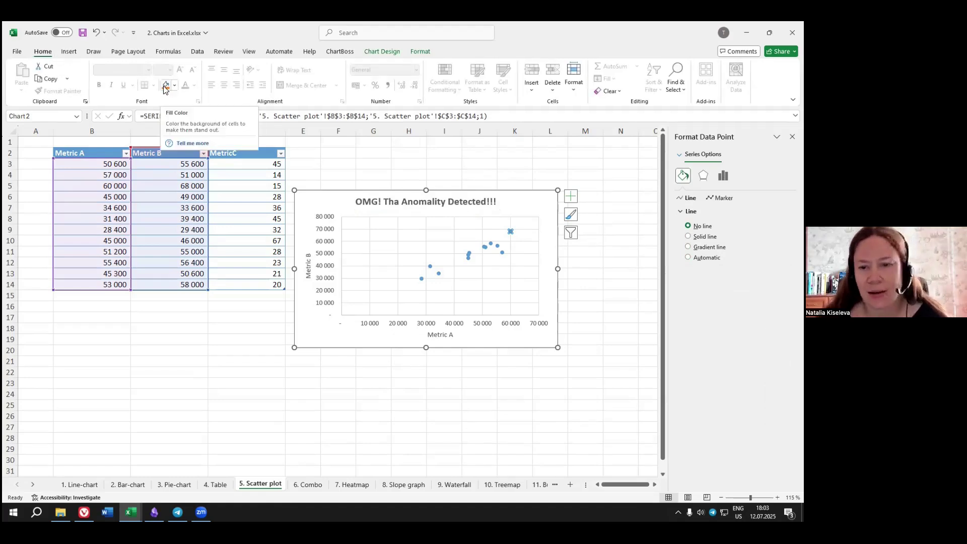
mouse_move(492, 252)
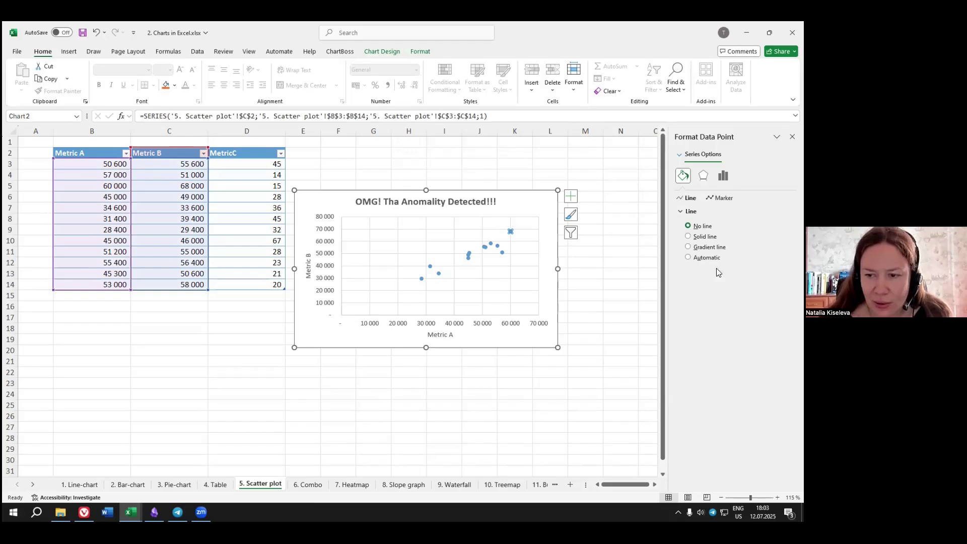
click(174, 85)
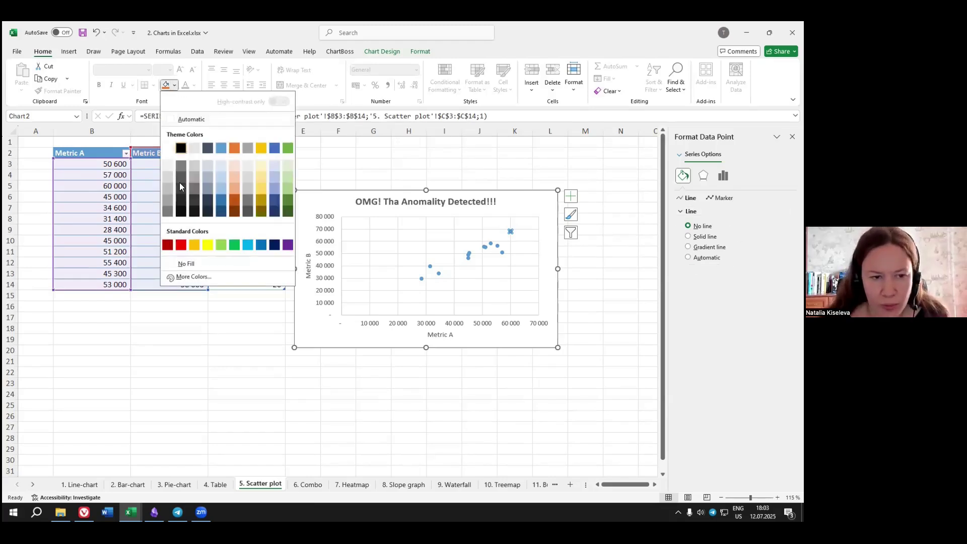
click(179, 246)
click(598, 288)
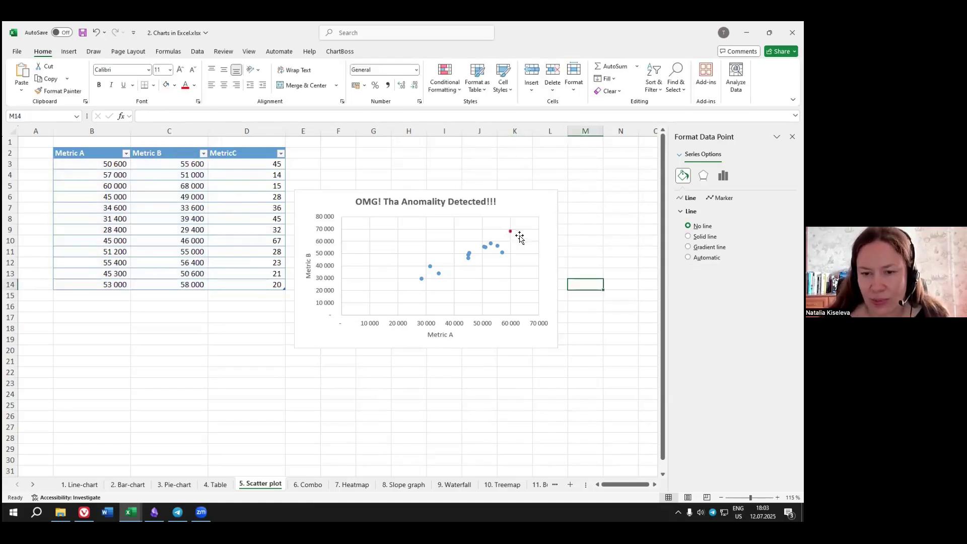
Add a data label to only the highest point in the scatter chart.
click(511, 232)
click(510, 231)
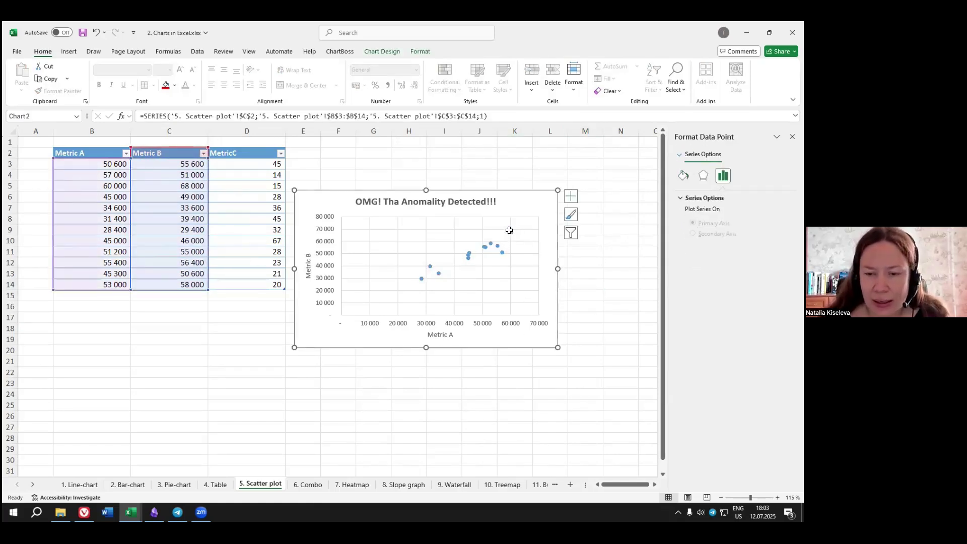
click(571, 196)
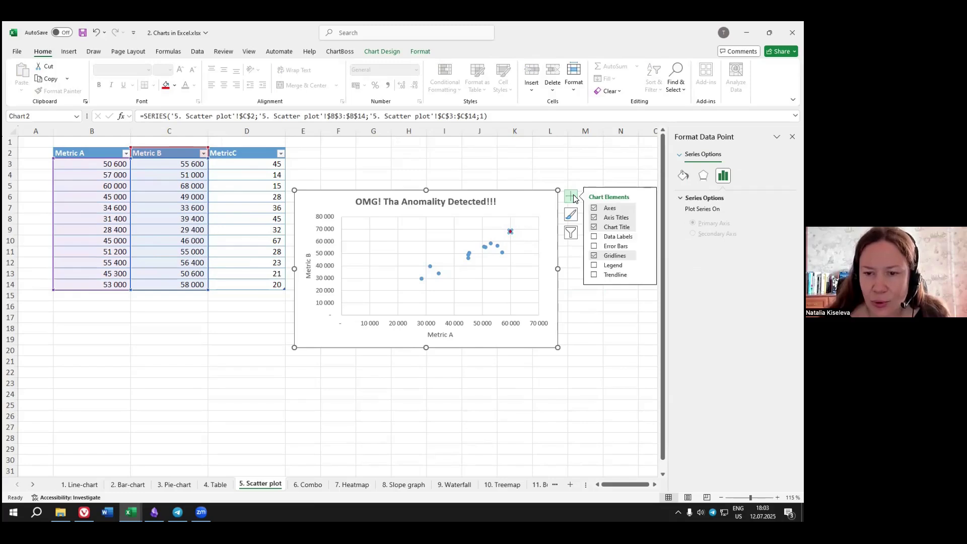
click(593, 237)
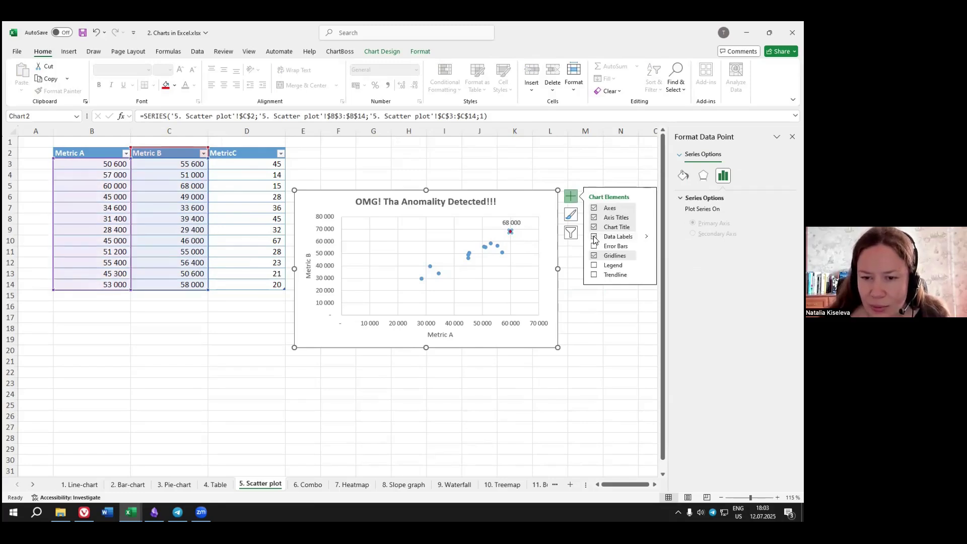
click(588, 318)
Delete the data label of the highest point.
click(512, 223)
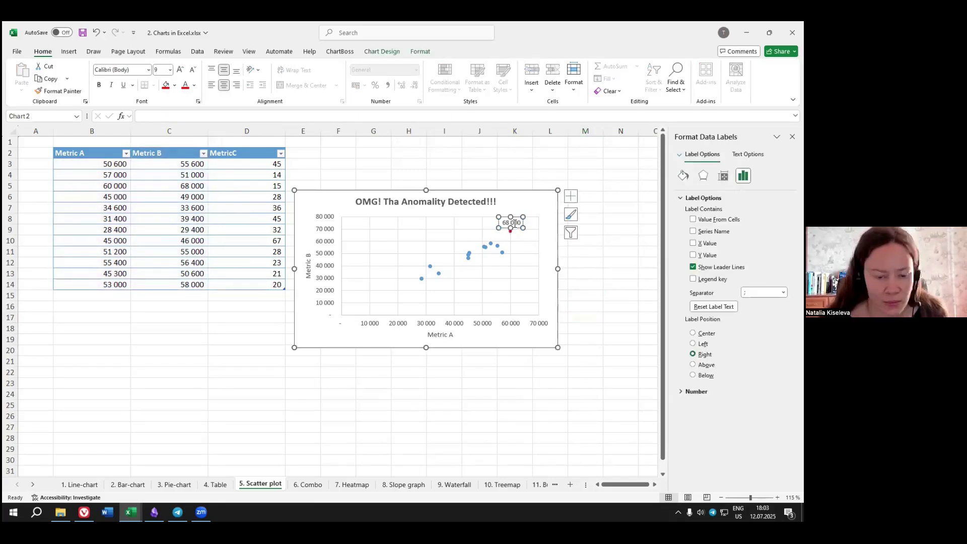
click(520, 226)
click(520, 225)
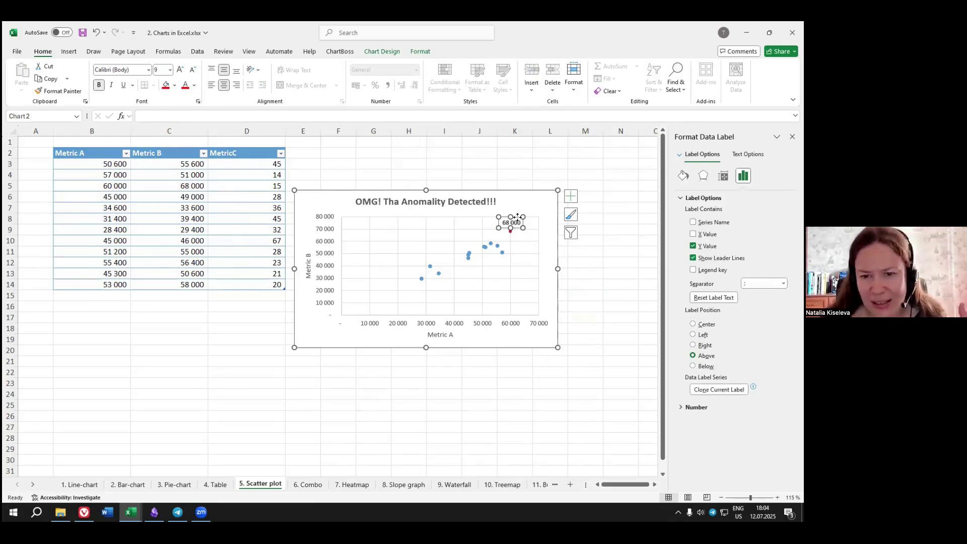
key(Delete)
Give the highest data point a solid connecting line and a red solid marker border.
click(510, 232)
click(510, 232)
click(683, 176)
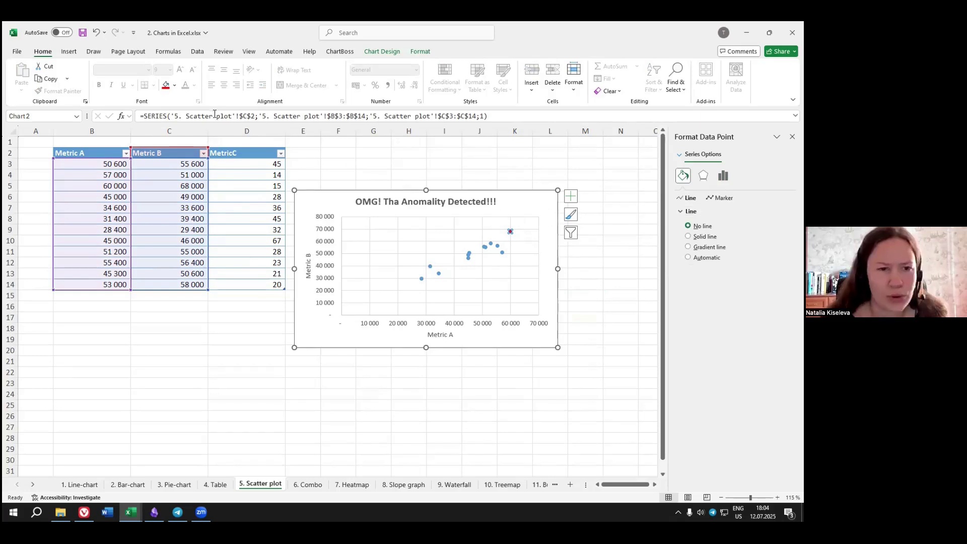
click(688, 236)
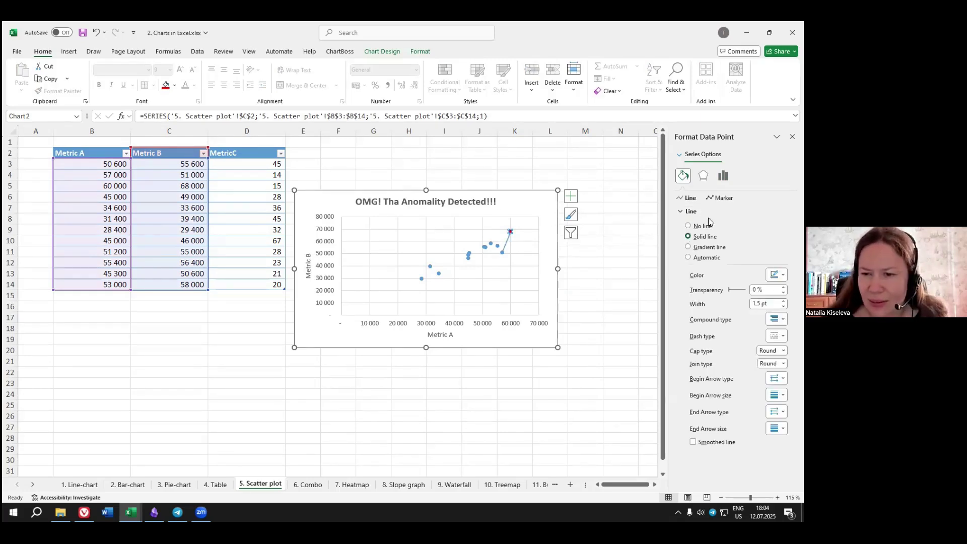
click(720, 198)
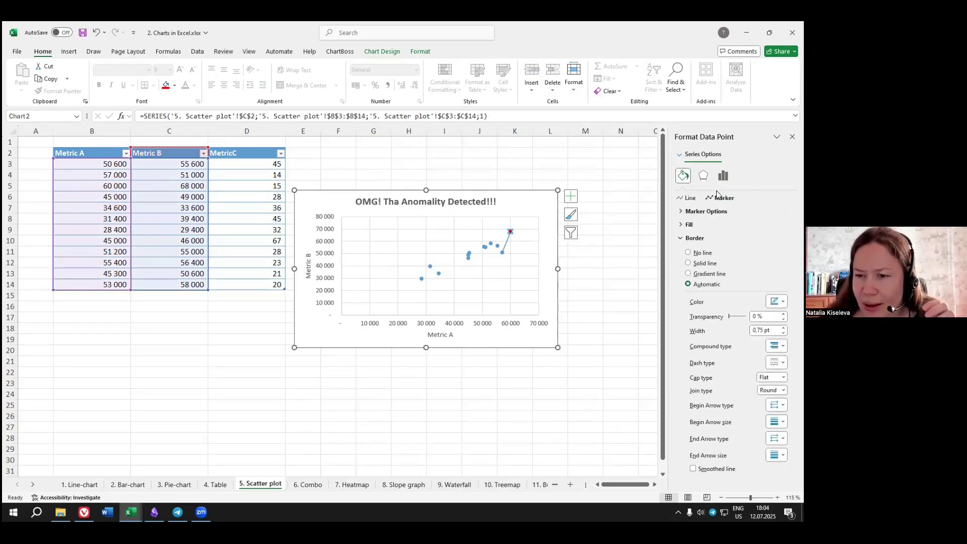
click(685, 225)
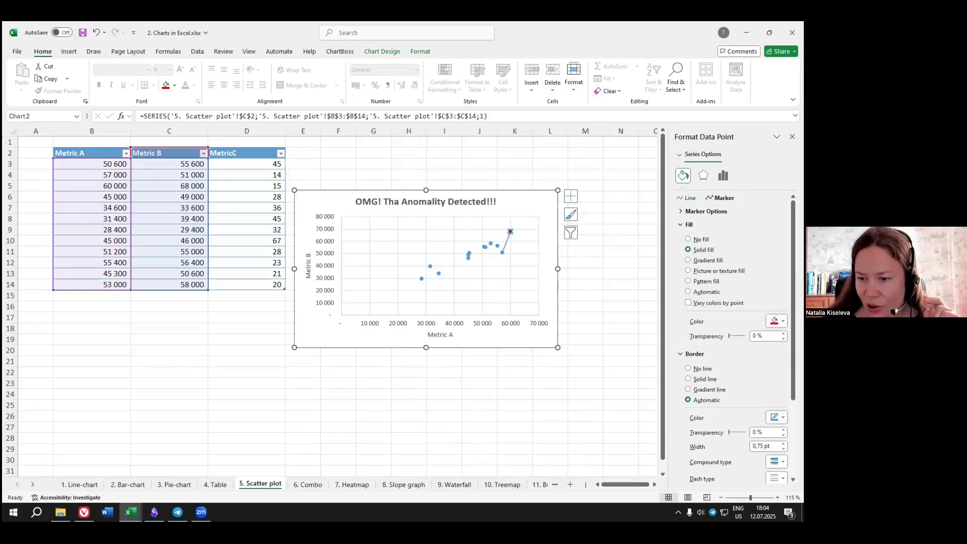
click(777, 418)
click(689, 387)
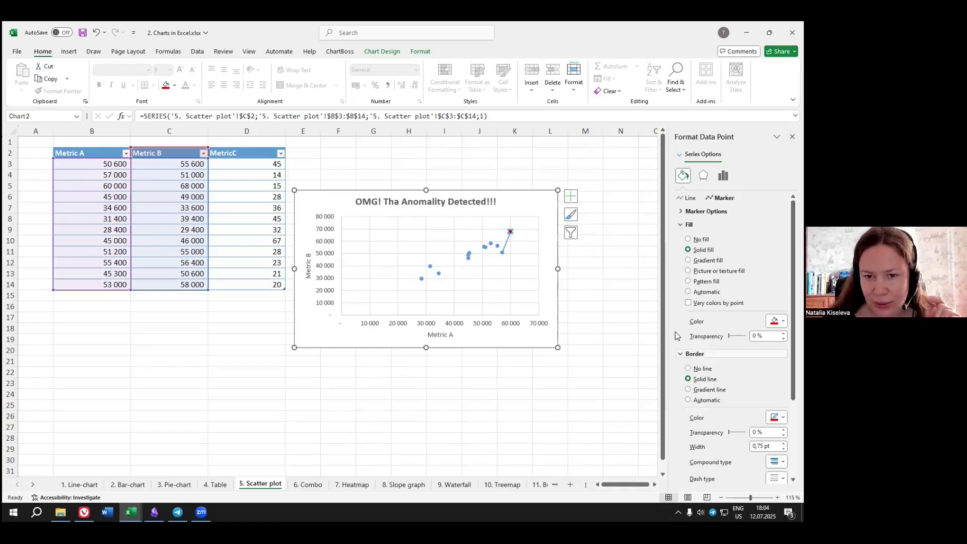
Set both the highest point's marker border and its connecting line to no line.
click(688, 369)
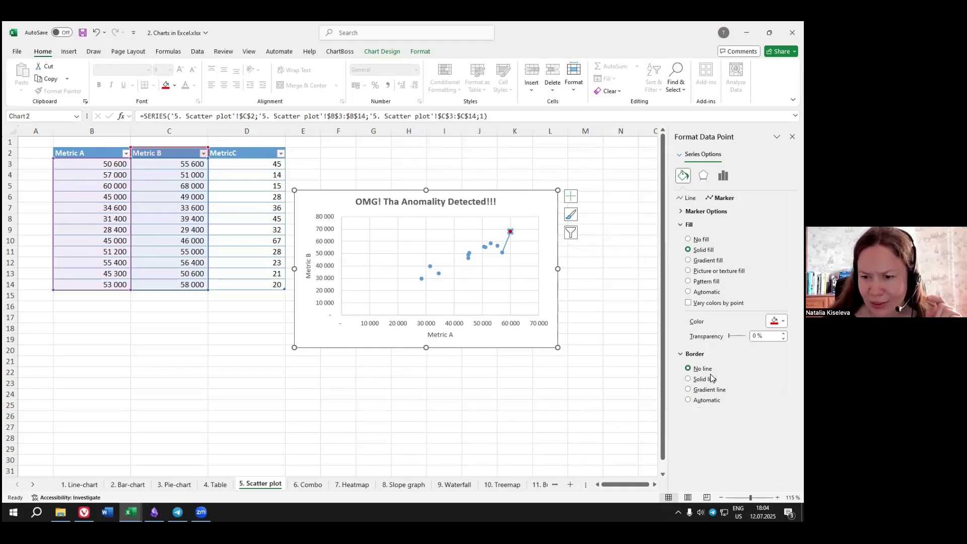
click(689, 379)
click(687, 368)
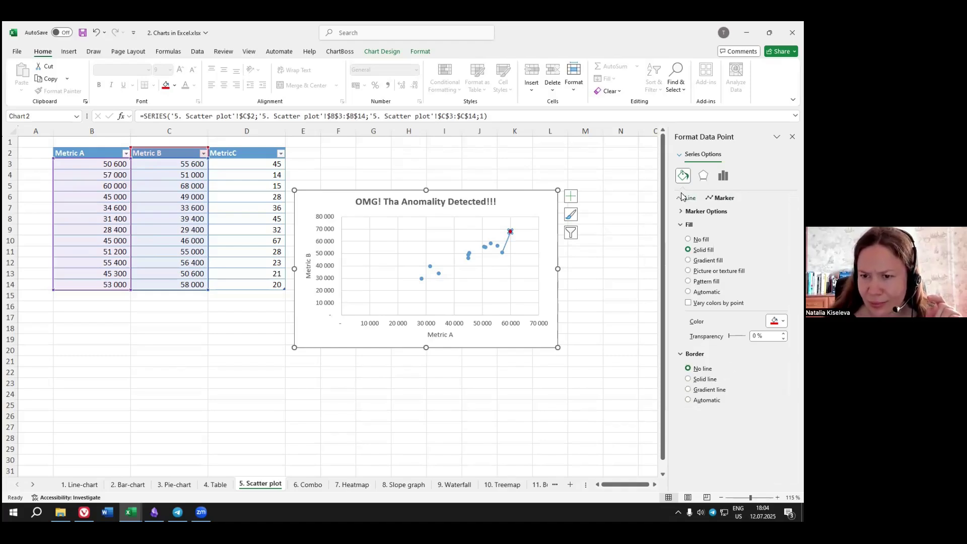
click(686, 198)
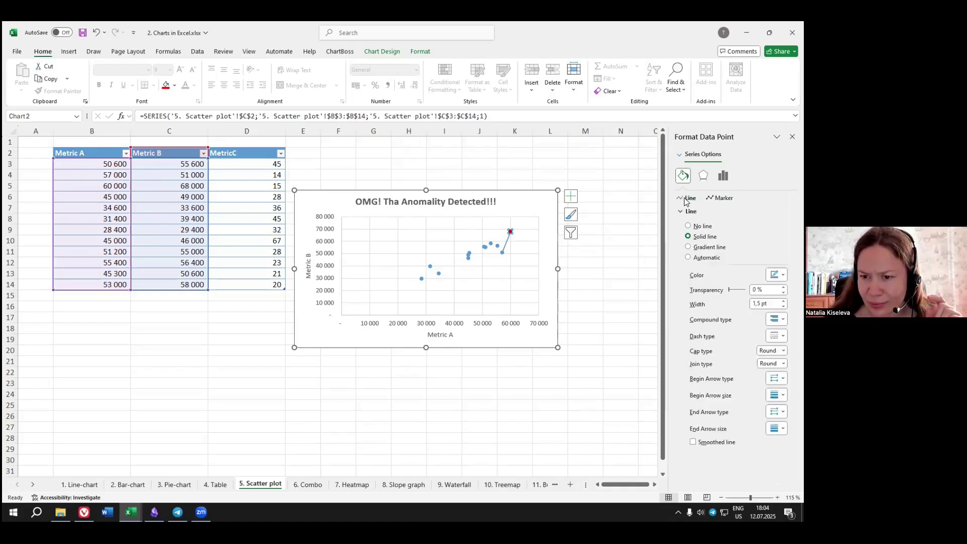
click(688, 226)
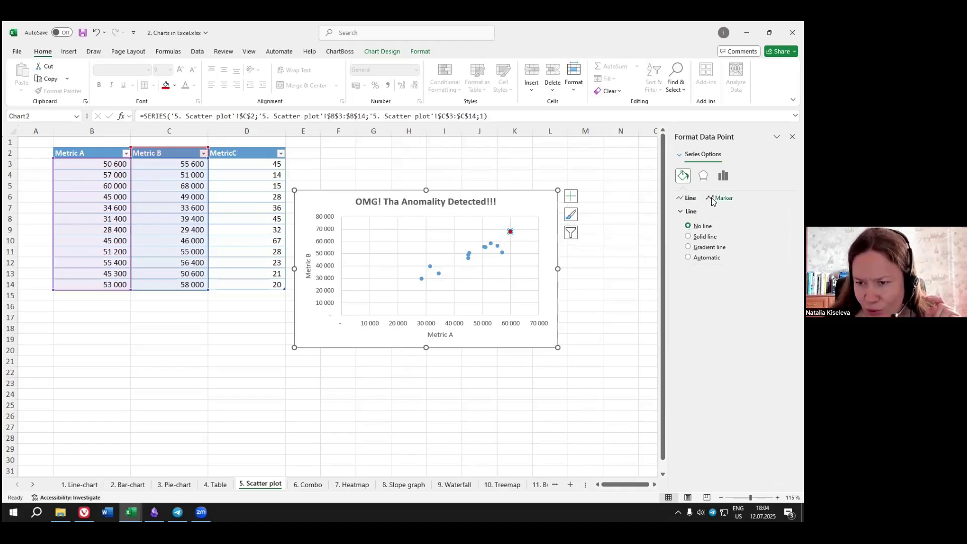
Give the highest point's marker a solid standard red border 2.25 pt wide.
click(712, 199)
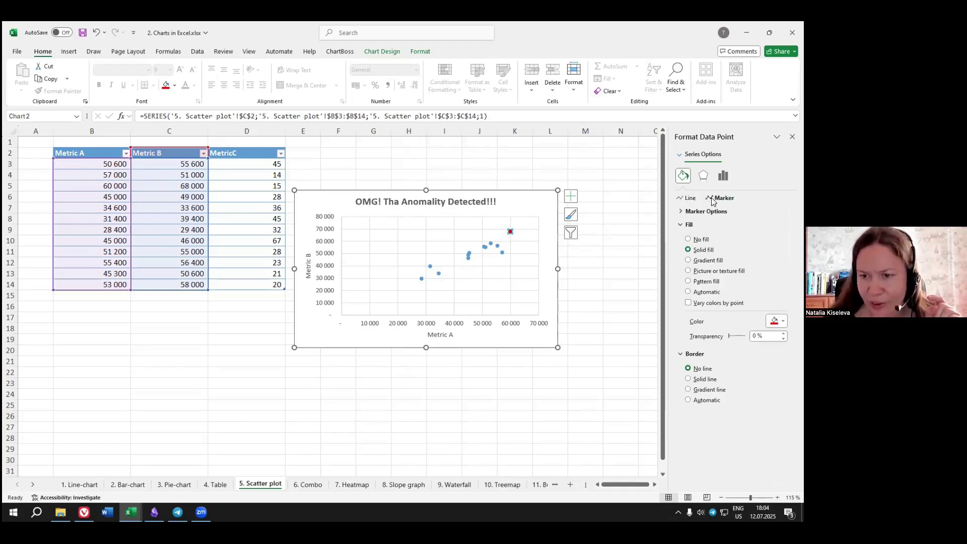
click(688, 378)
scroll(730, 383, down, 3)
click(776, 349)
click(689, 319)
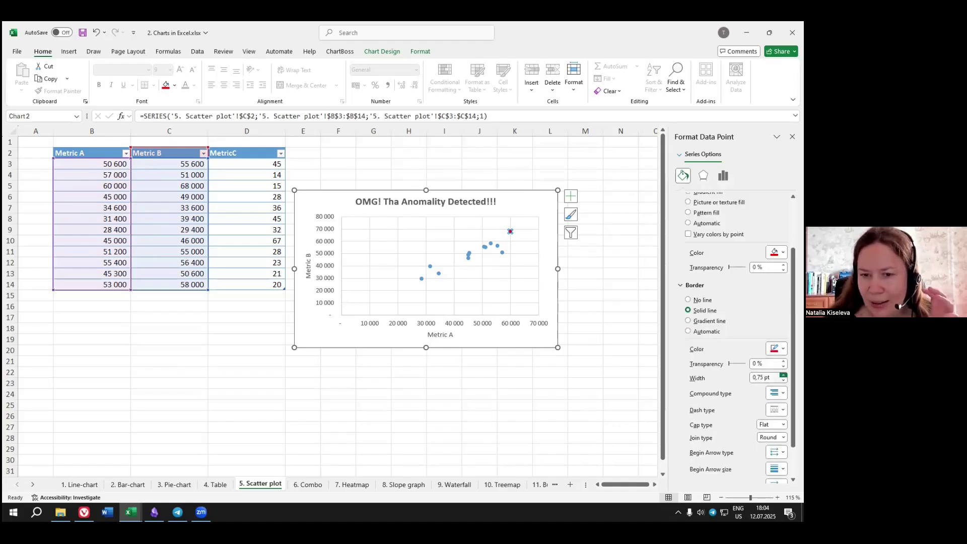
click(783, 375)
click(783, 375)
click(614, 252)
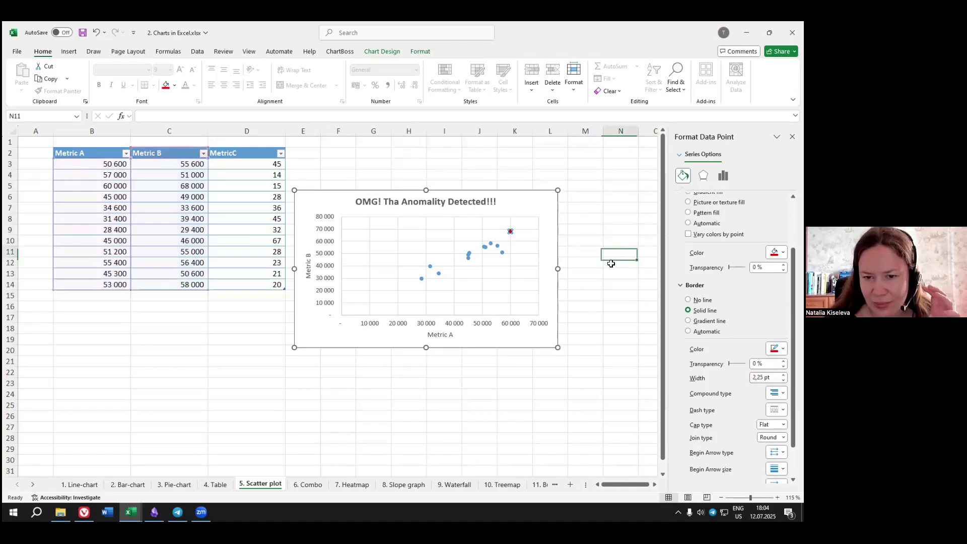
Color only the word "Anomality" in the chart title red.
click(510, 232)
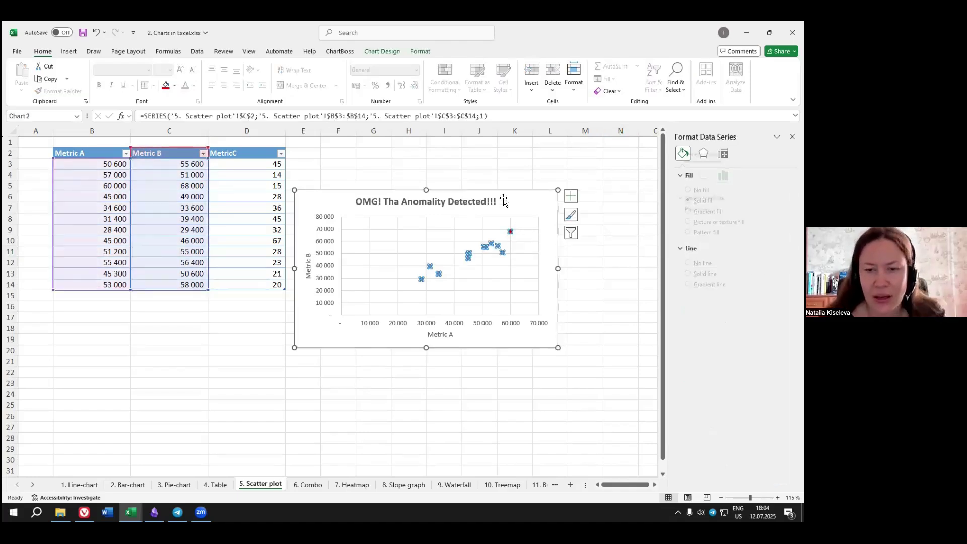
click(492, 174)
click(459, 199)
drag(401, 202, 443, 202)
click(186, 86)
click(585, 201)
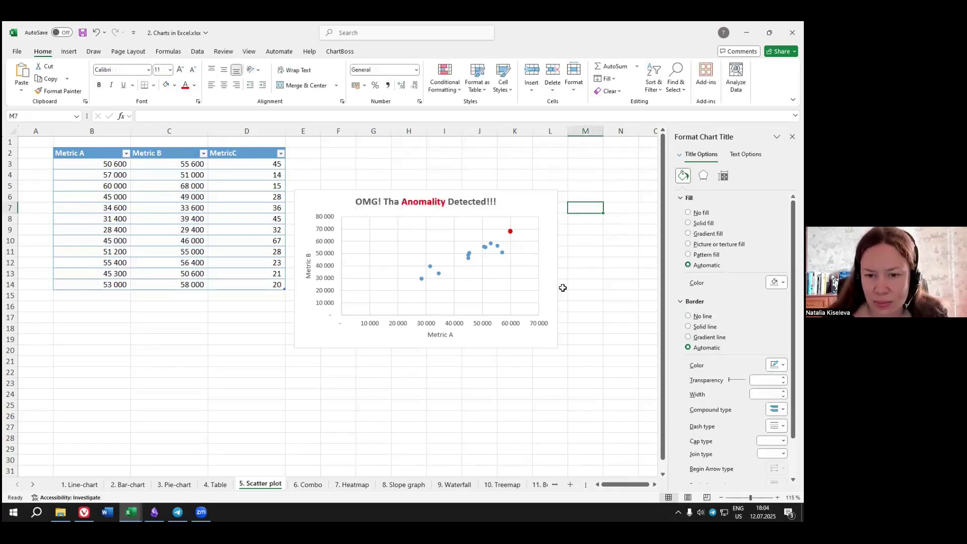
Fill the markers of the whole scatter series with a light gray theme color.
click(440, 275)
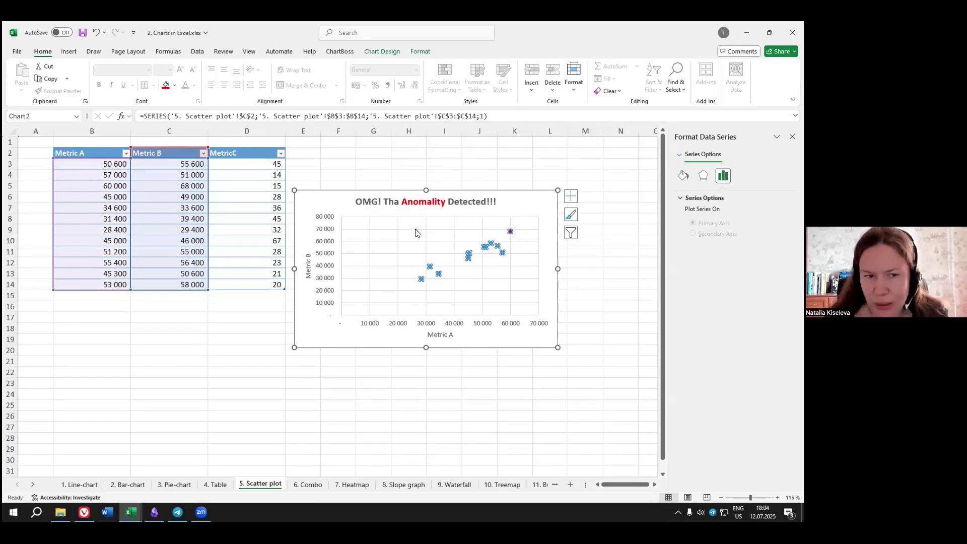
click(174, 85)
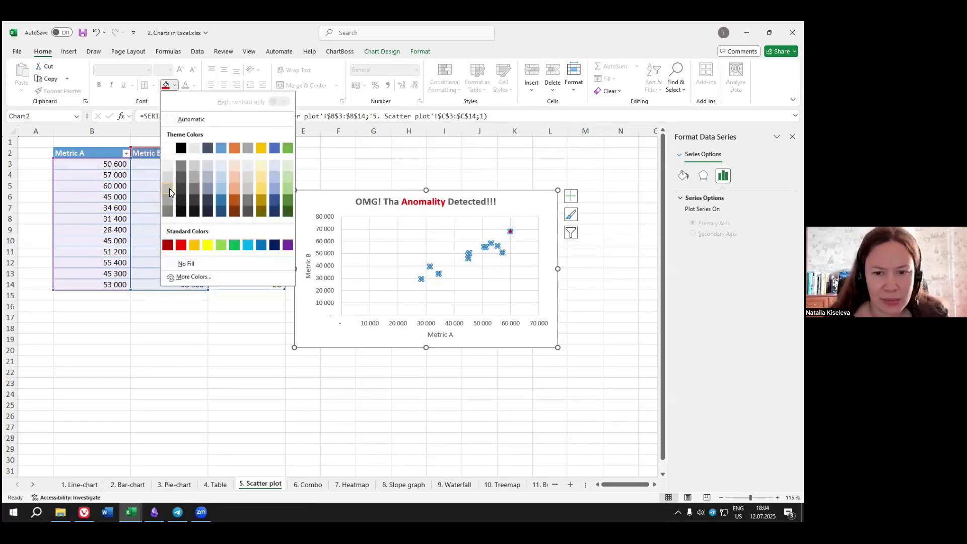
click(224, 192)
click(585, 263)
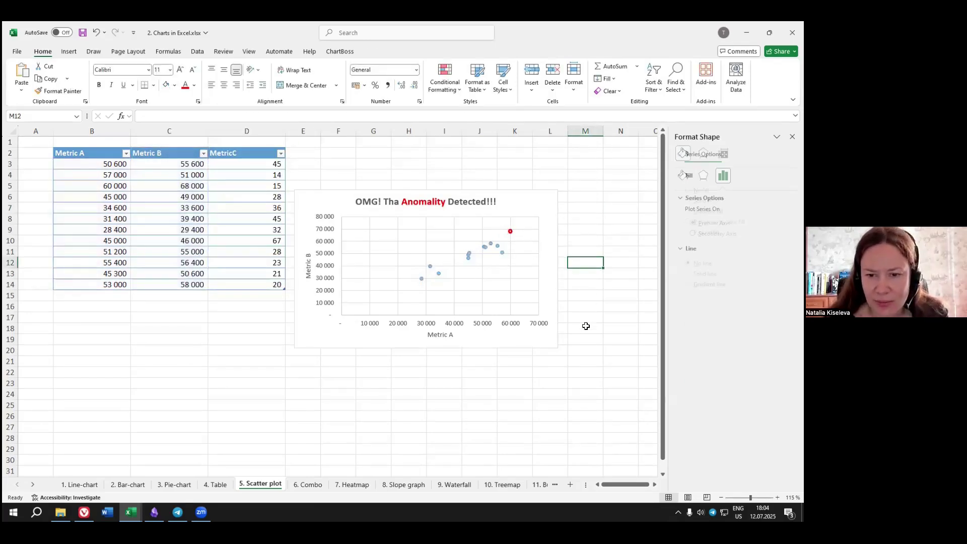
Select only the highest data point and fill its marker with standard red again.
click(510, 231)
click(510, 231)
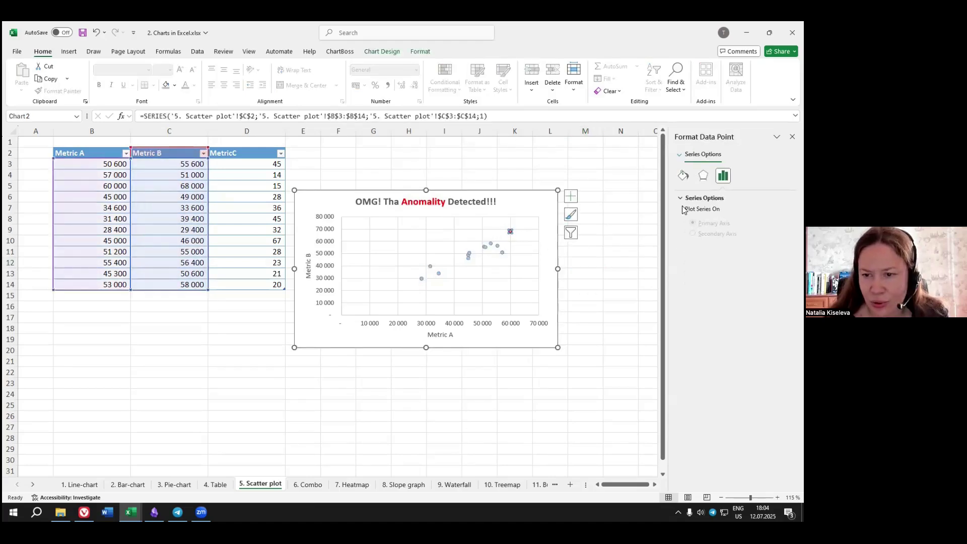
click(682, 175)
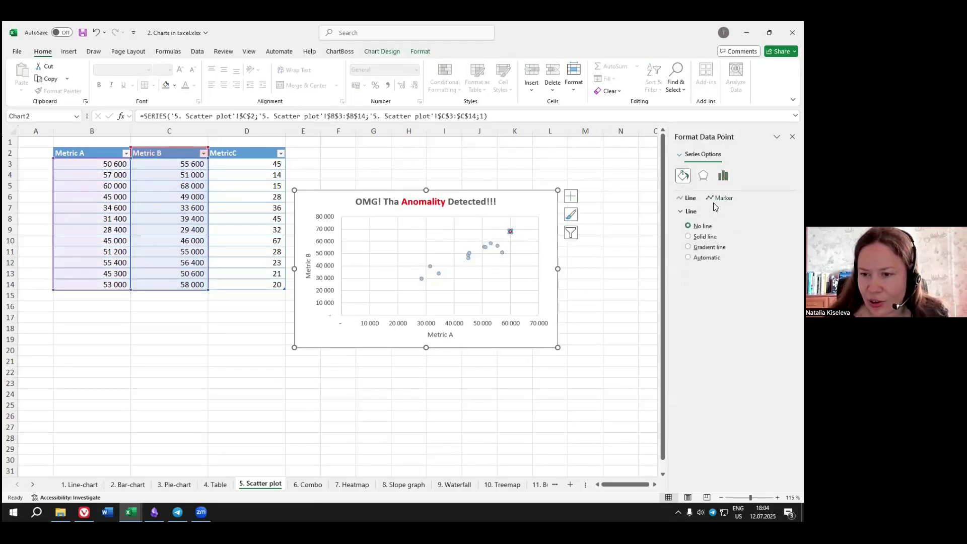
click(713, 199)
click(776, 321)
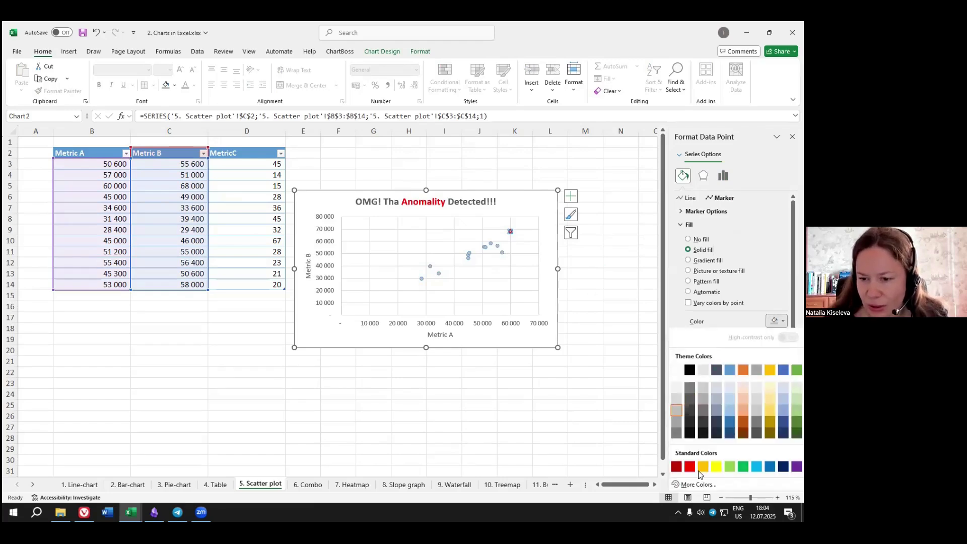
click(690, 467)
click(601, 294)
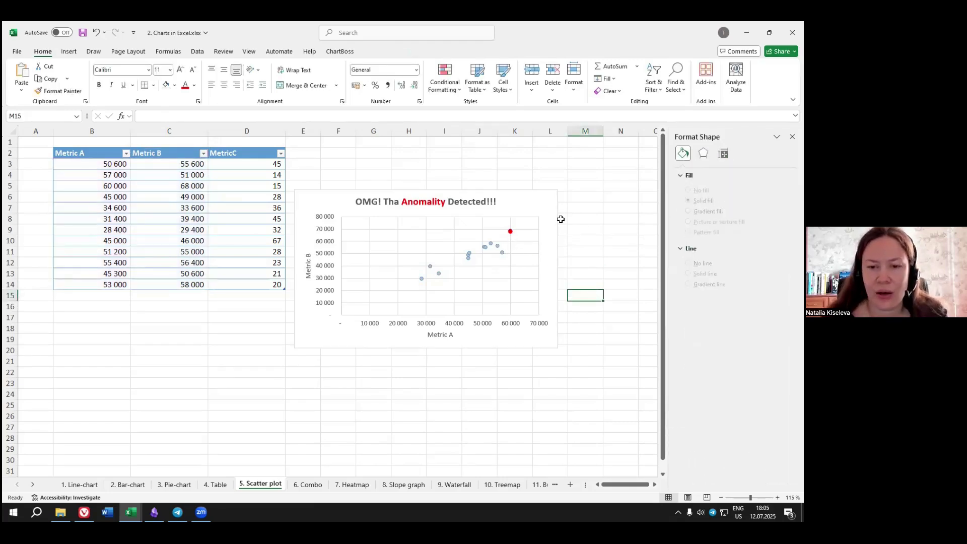
Select the whole scatter series and set its marker border to no line.
click(501, 254)
click(502, 254)
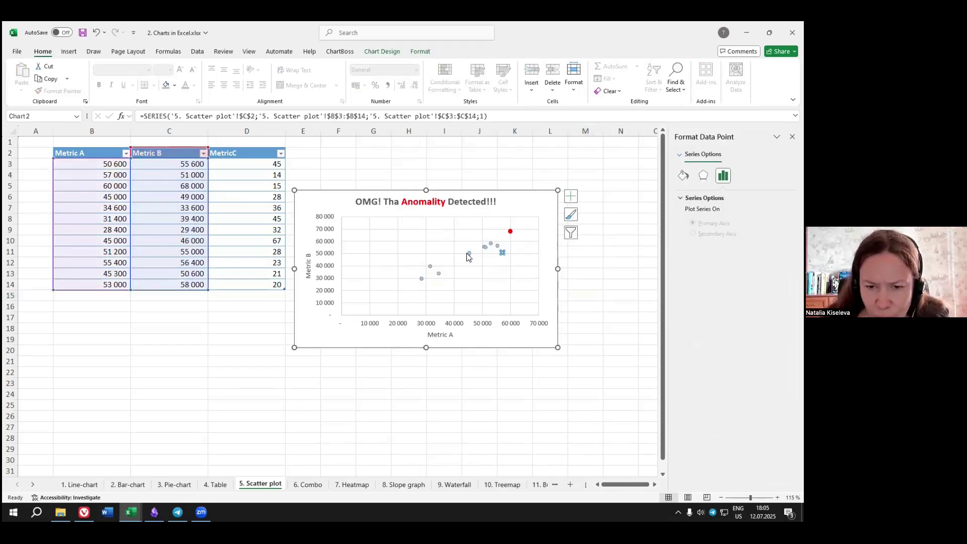
click(584, 273)
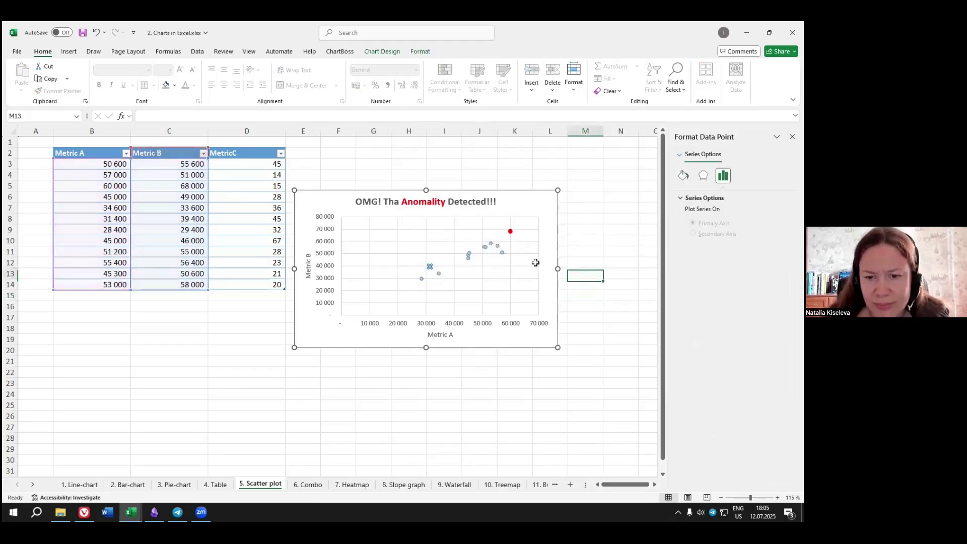
click(509, 232)
click(683, 176)
click(711, 198)
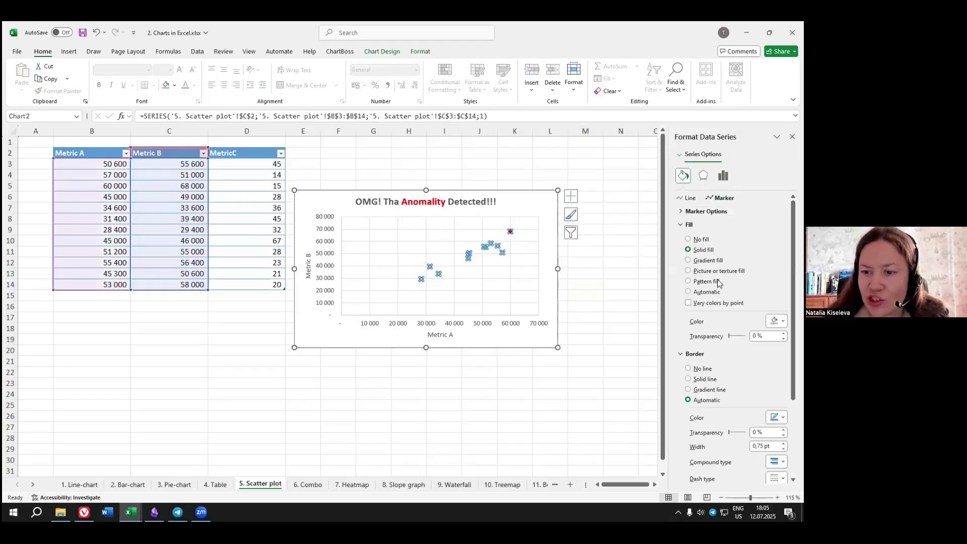
click(688, 370)
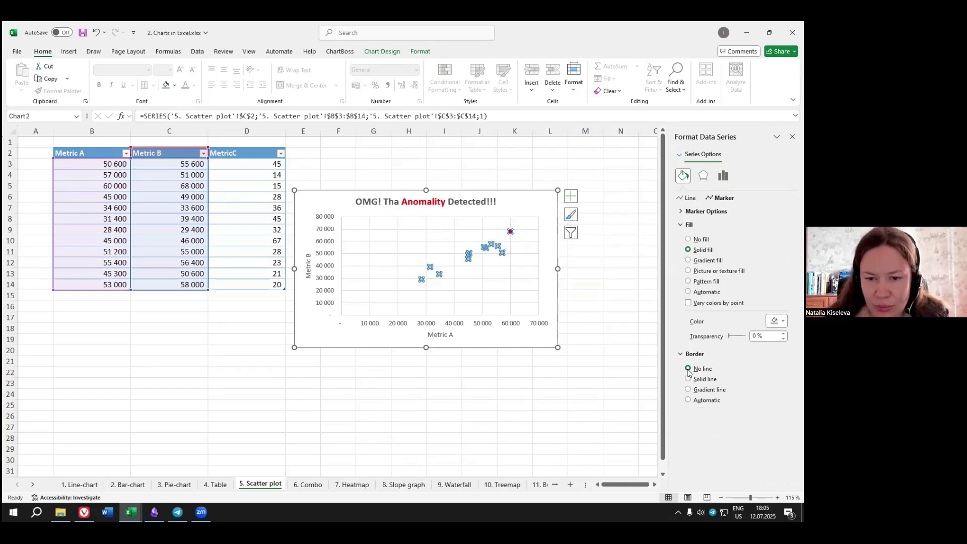
click(510, 231)
click(595, 295)
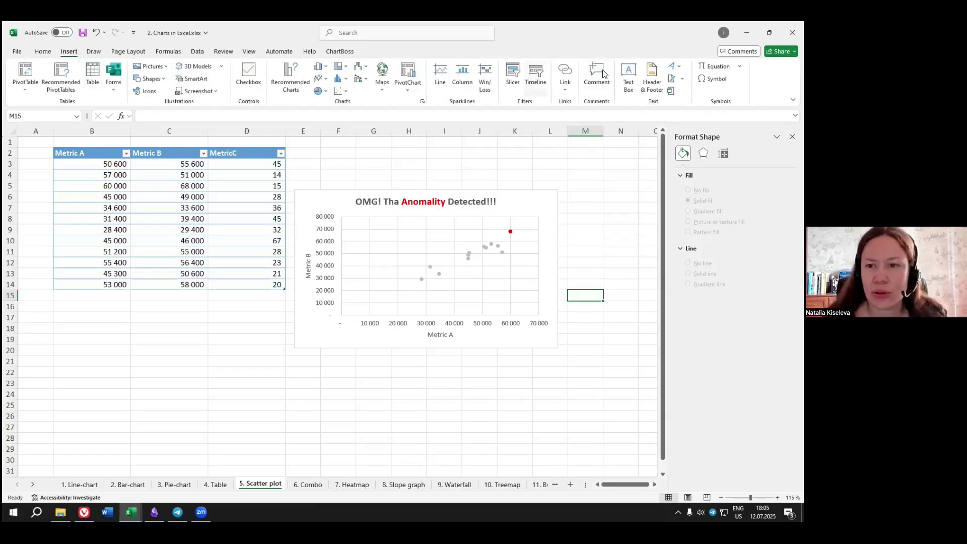
Insert a small text box reading "Dangerous!" beside the red point and make its text bold and red.
click(627, 70)
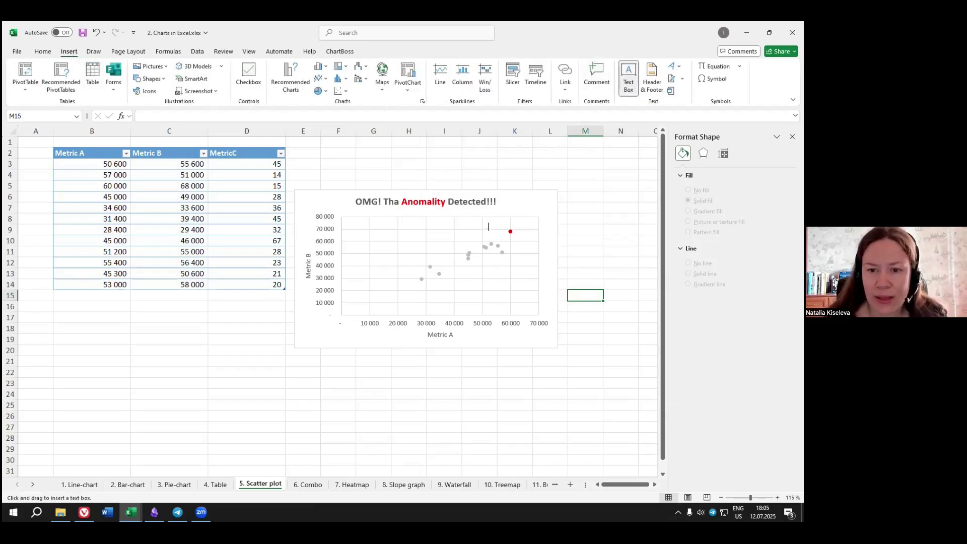
drag(506, 227, 509, 227)
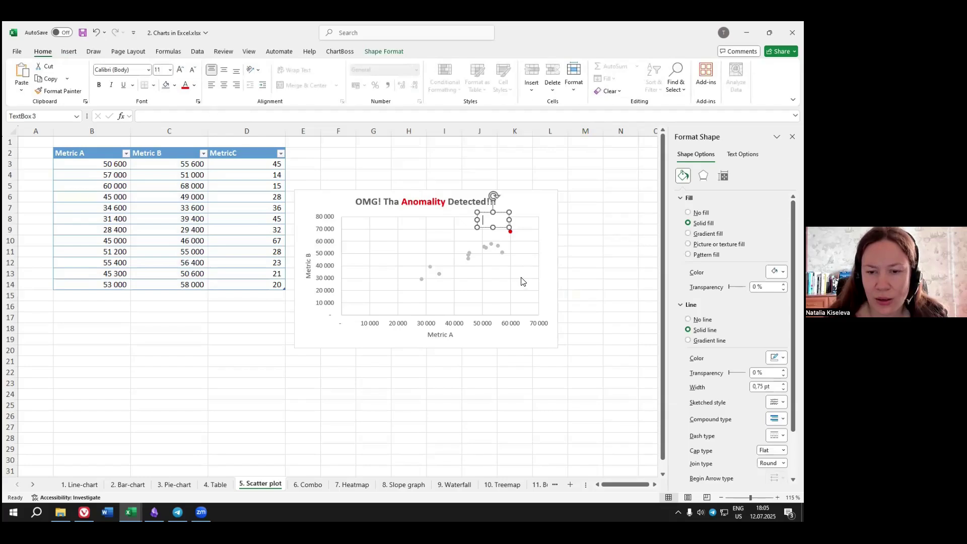
text(dangerous!)
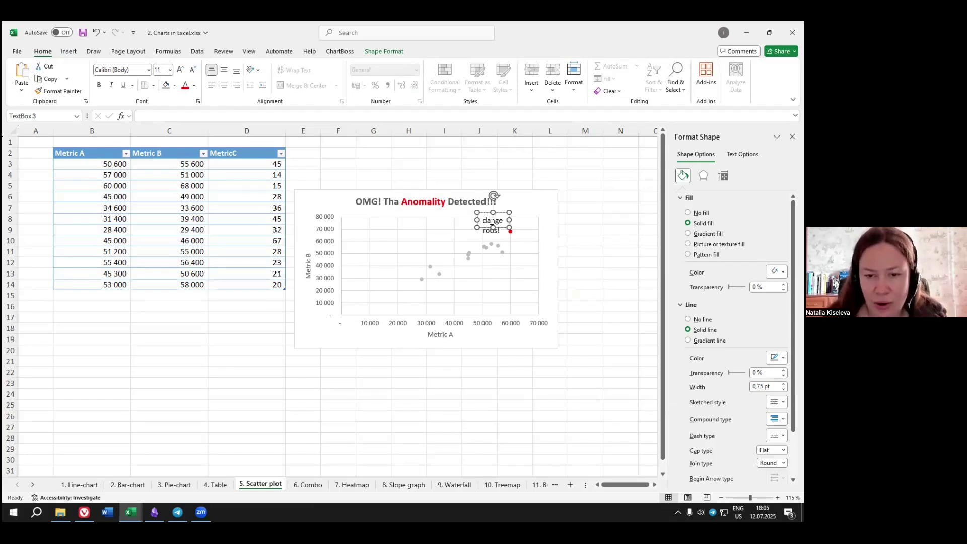
text(D)
key(ctrl+a)
key(ctrl+b)
click(185, 86)
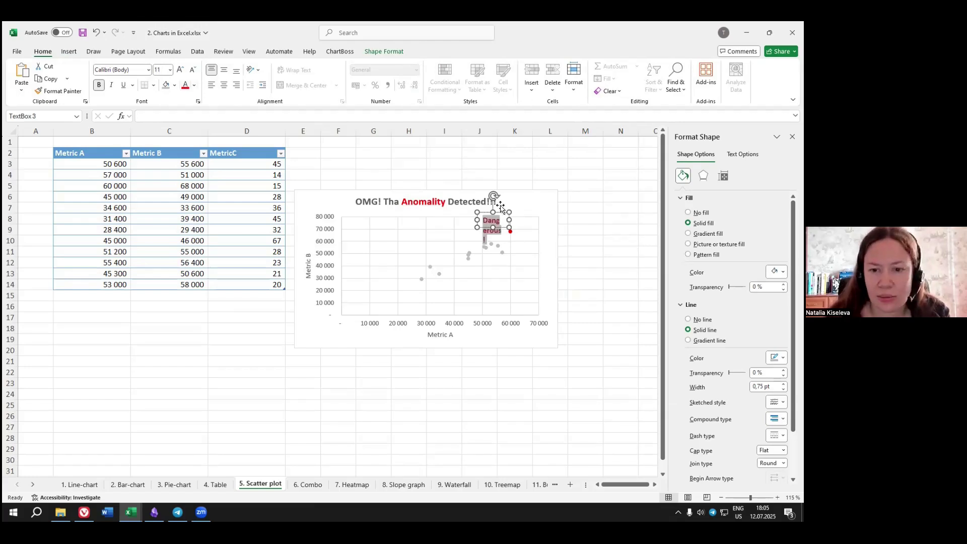
Widen the "Dangerous!" text box so the word fits on one line, and remove its fill and outline.
mouse_move(509, 219)
mouse_down()
mouse_move(528, 219)
mouse_move(523, 213)
mouse_up()
click(587, 218)
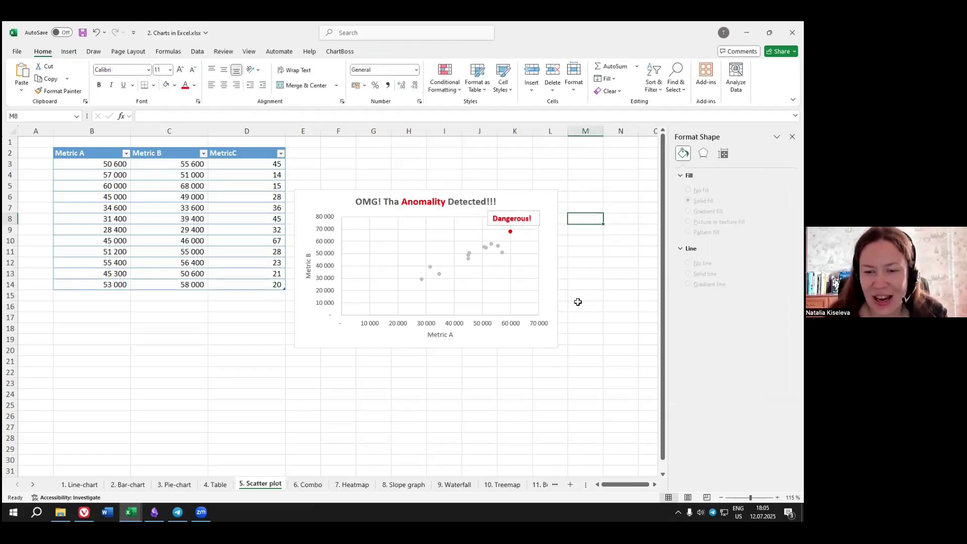
click(534, 214)
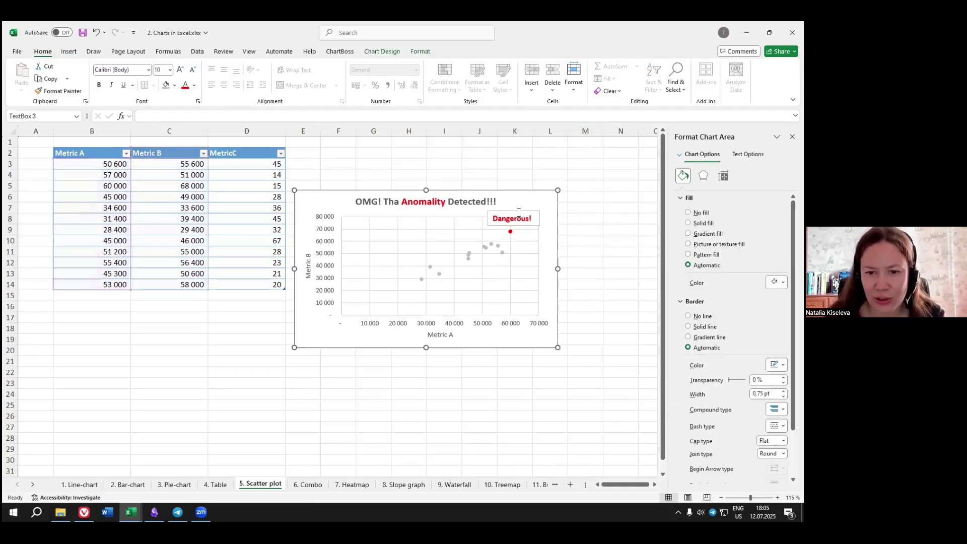
click(535, 216)
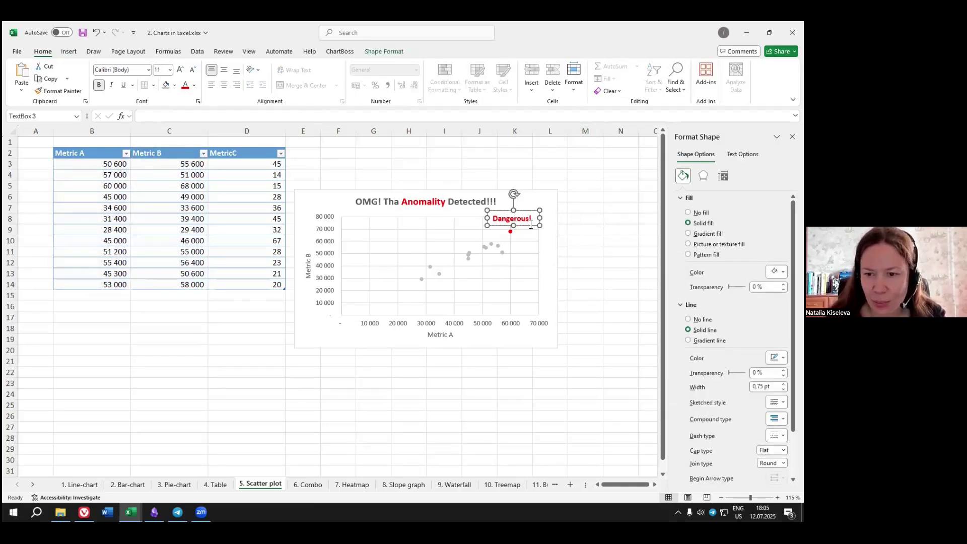
click(688, 213)
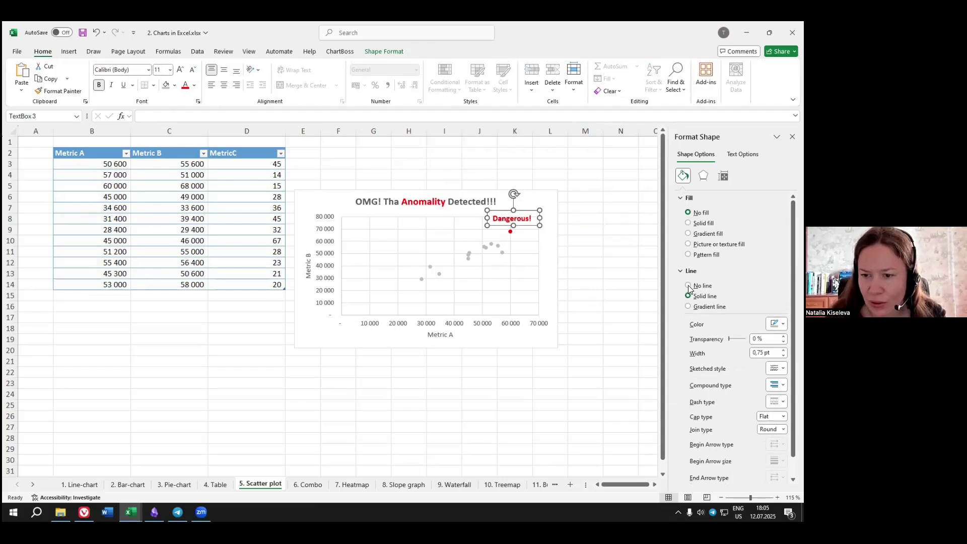
click(688, 286)
click(599, 197)
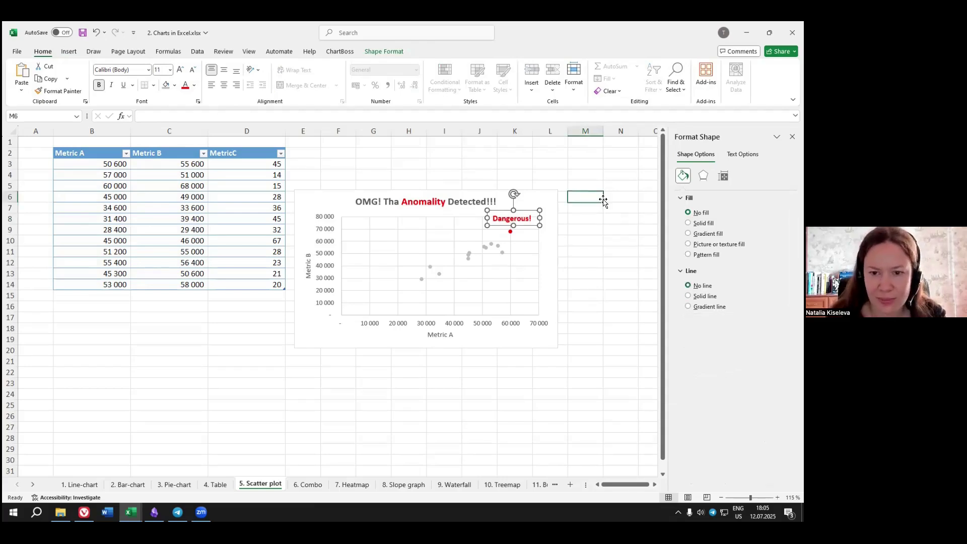
Move the "Dangerous!" label slightly higher and draw a straight arrow, about 0.44 cm by 0.23 cm, between it and the red point.
click(518, 217)
drag(520, 214, 523, 207)
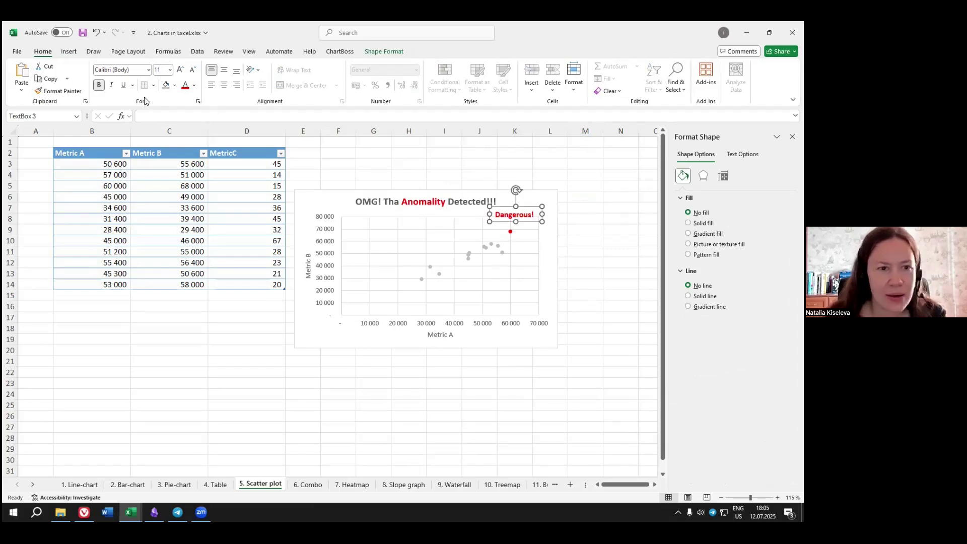
click(69, 52)
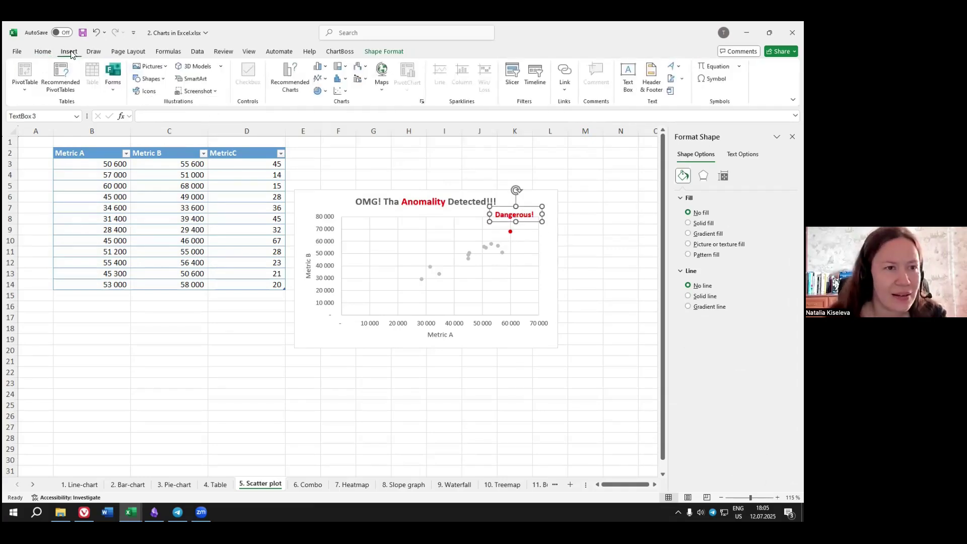
click(147, 79)
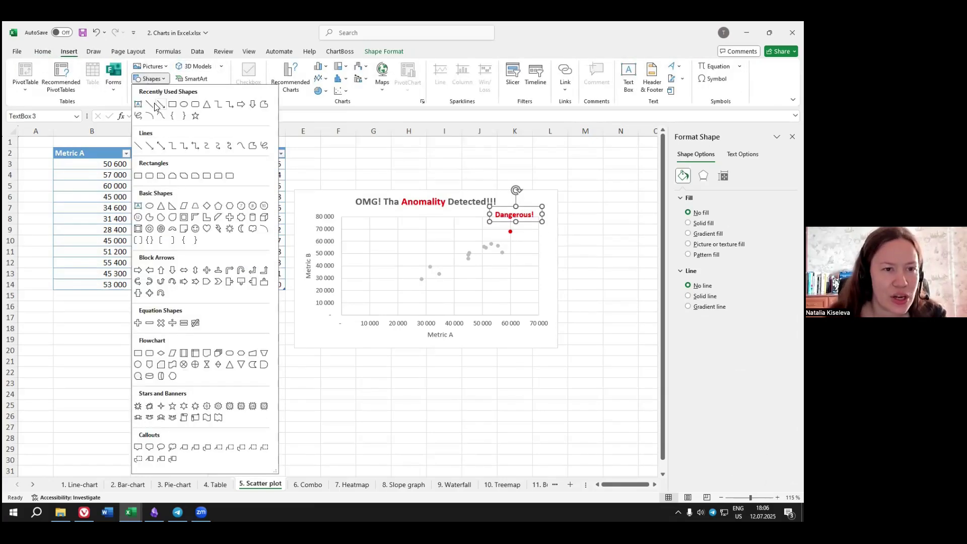
click(161, 106)
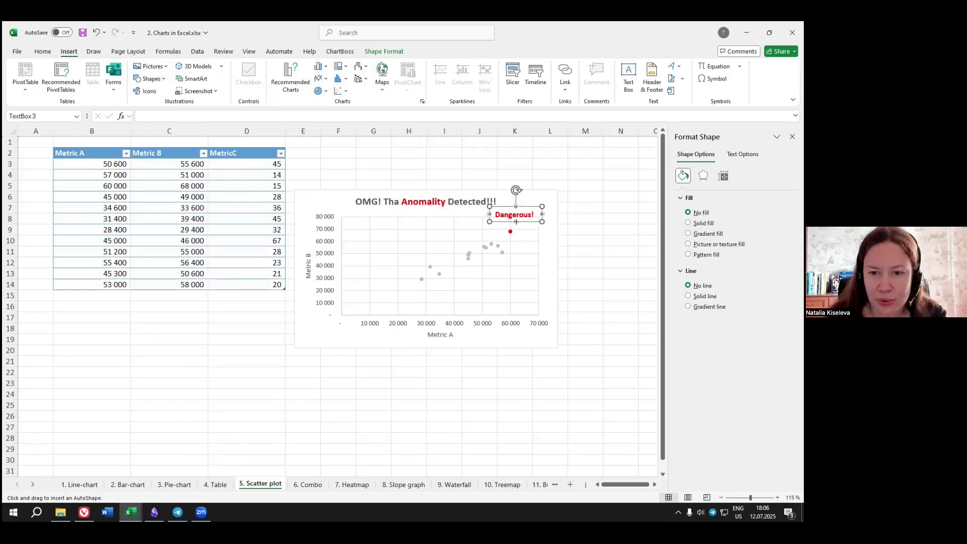
drag(511, 231, 516, 222)
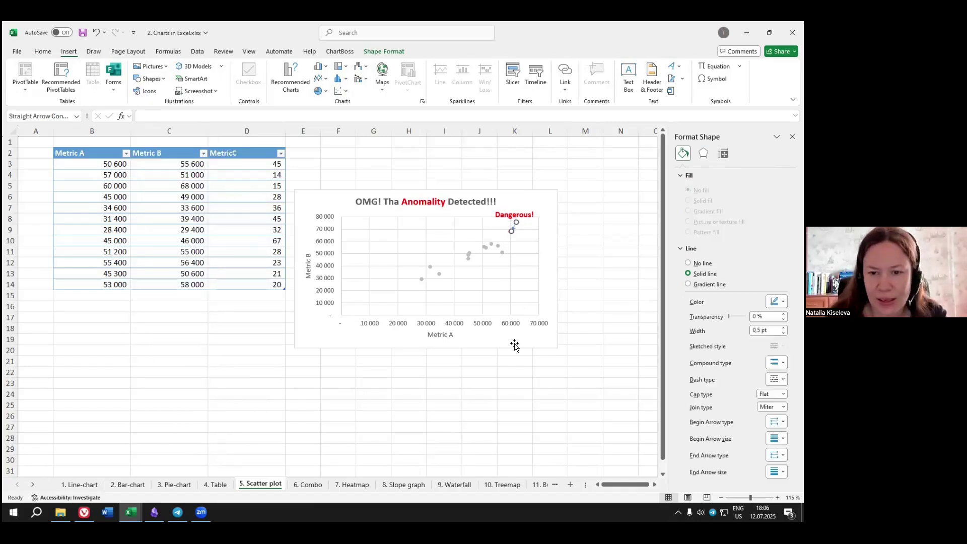
Set the line color of the arrow beside the anomalous point to standard red.
click(776, 302)
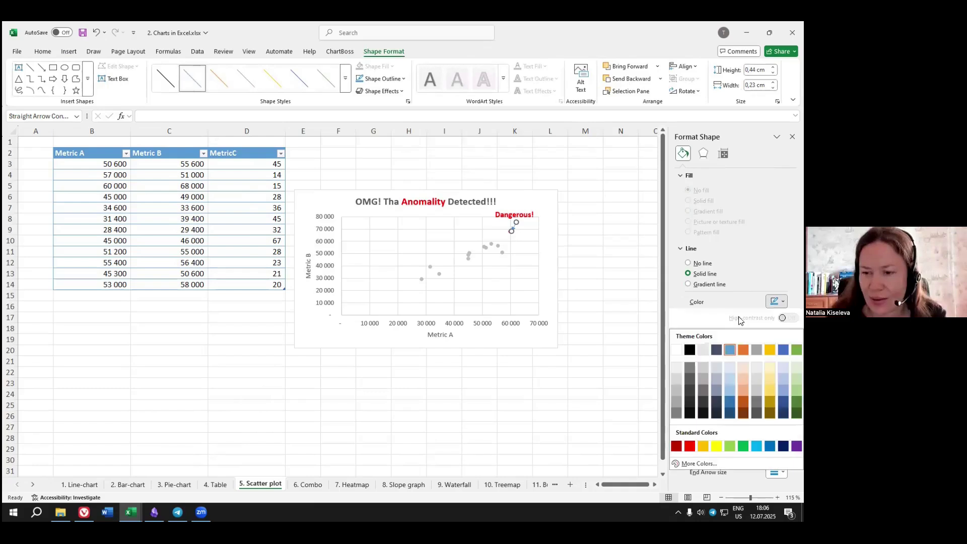
click(690, 444)
click(592, 235)
click(514, 224)
click(609, 233)
Nudge the "Dangerous!" text box slightly up and to the right, clear of the arrow's tail.
click(528, 217)
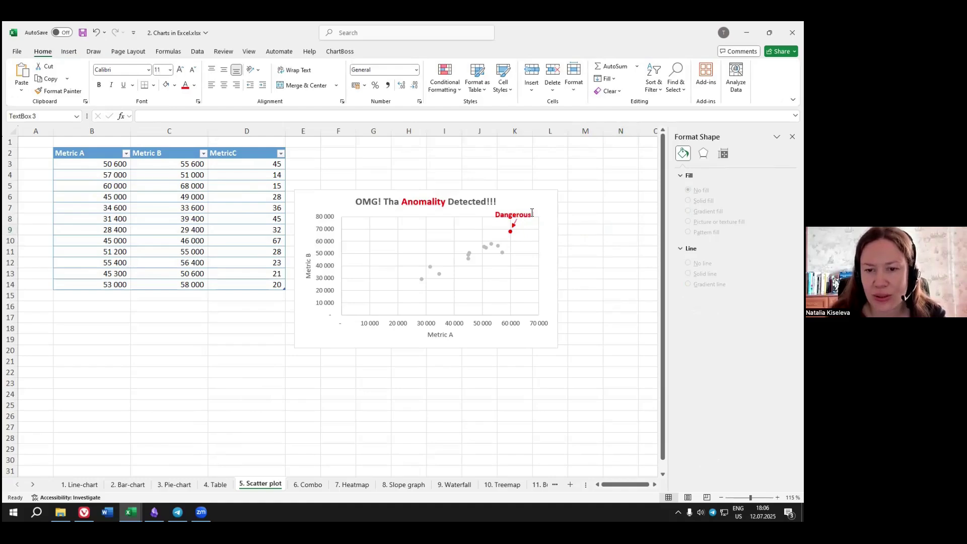
drag(527, 207, 533, 204)
click(607, 260)
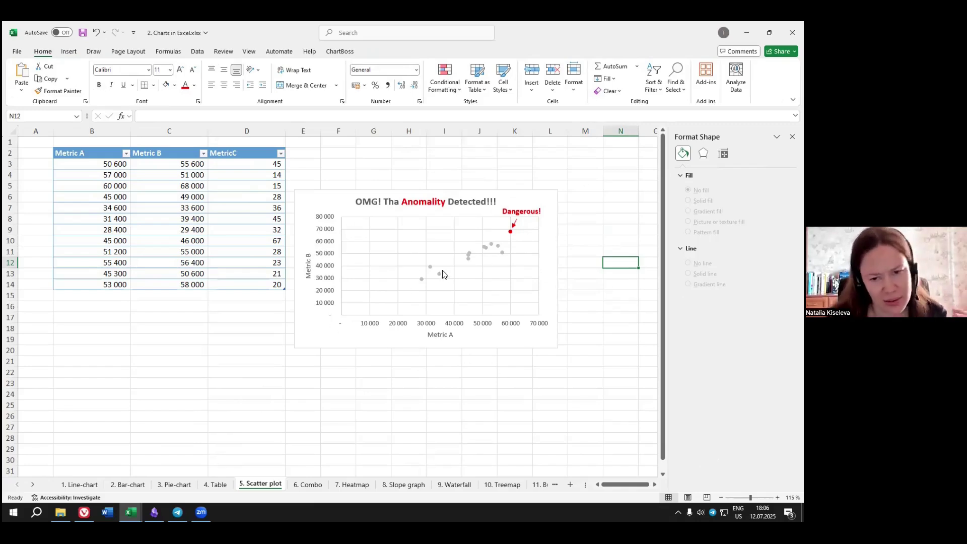
Add a linear trendline to the scatter series.
click(420, 281)
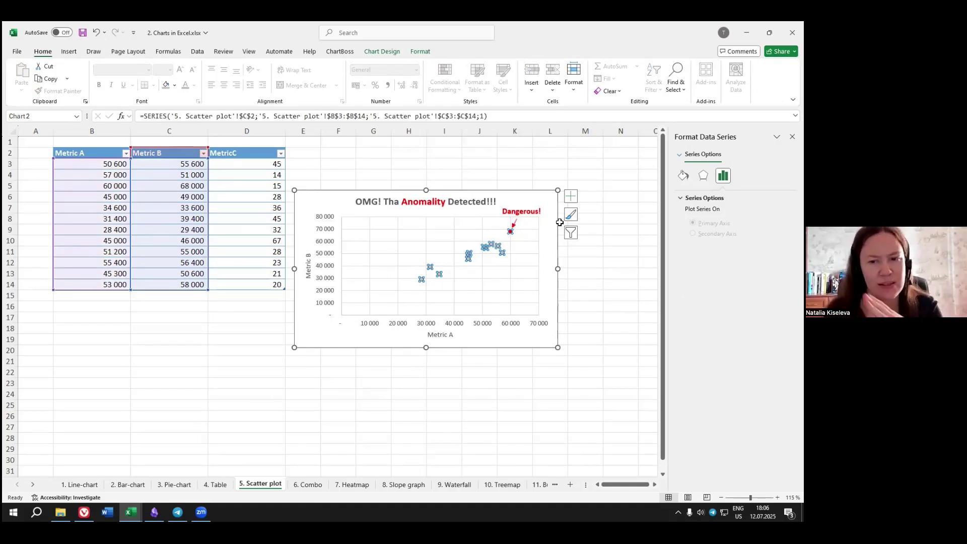
click(570, 196)
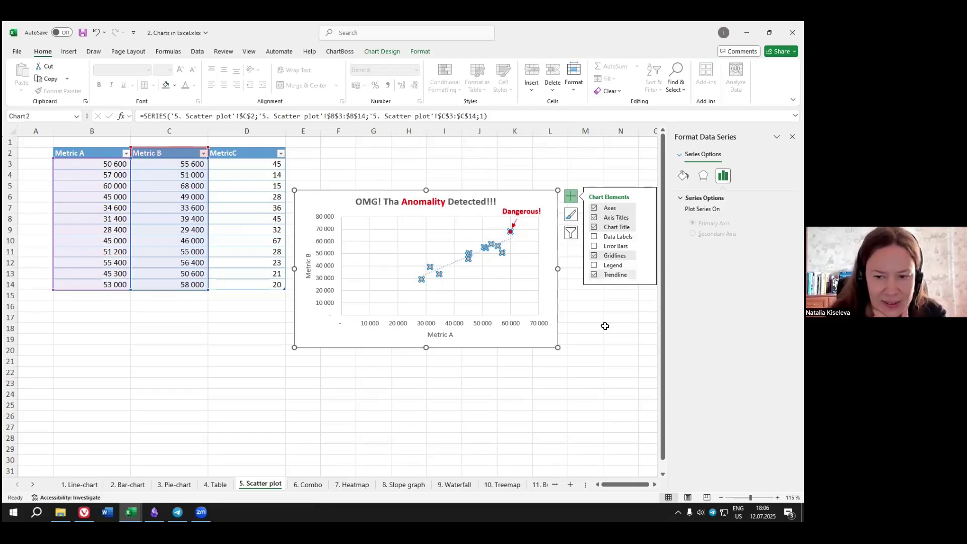
click(585, 327)
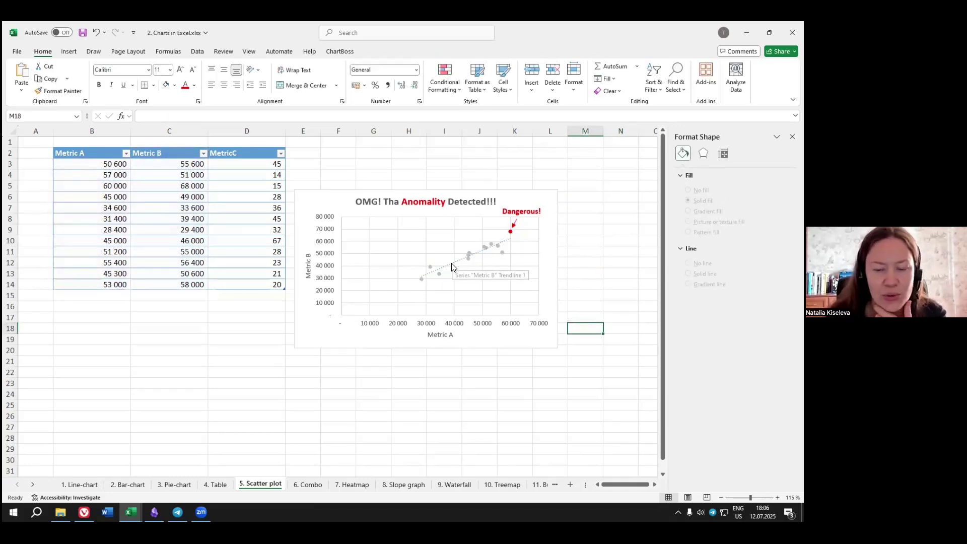
Set the line color of the scatter plot's trendline to standard red.
click(452, 263)
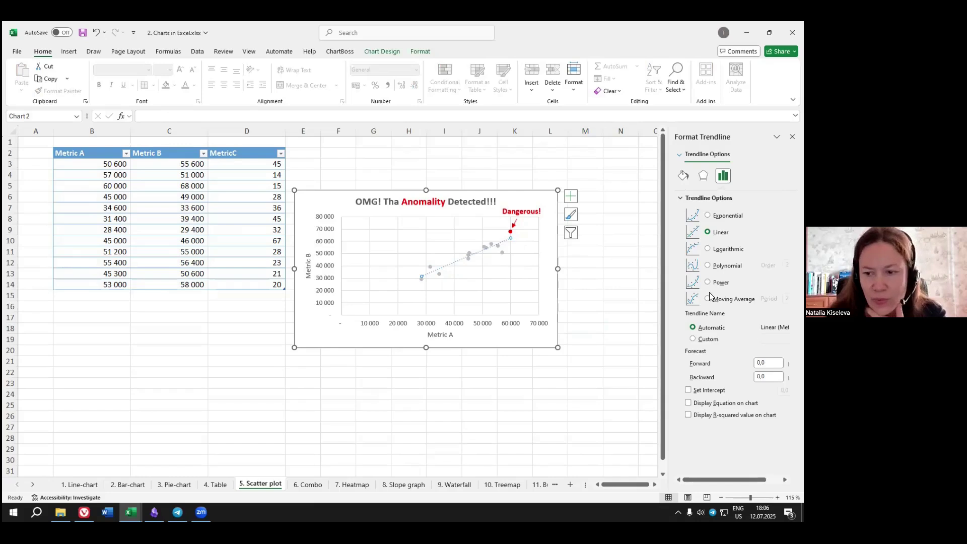
click(703, 175)
click(683, 175)
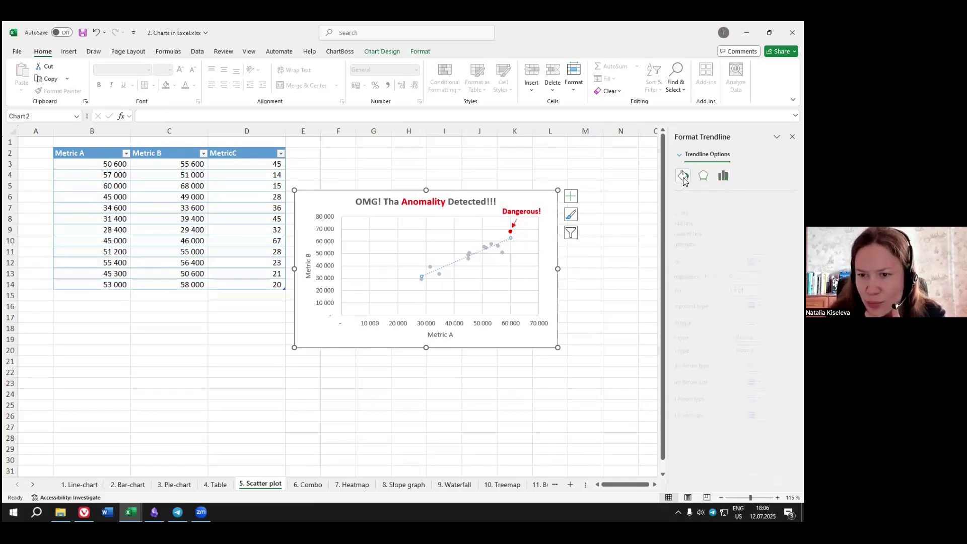
click(776, 261)
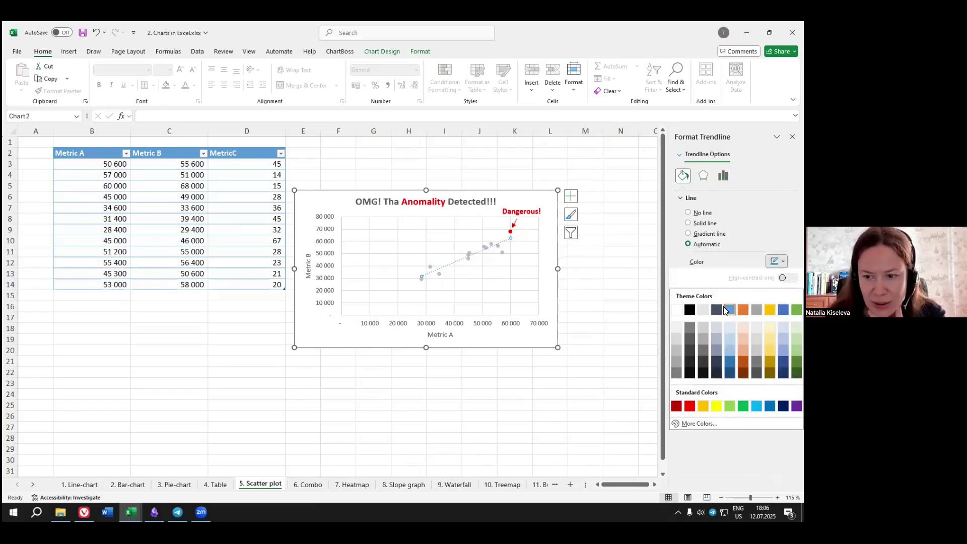
click(689, 408)
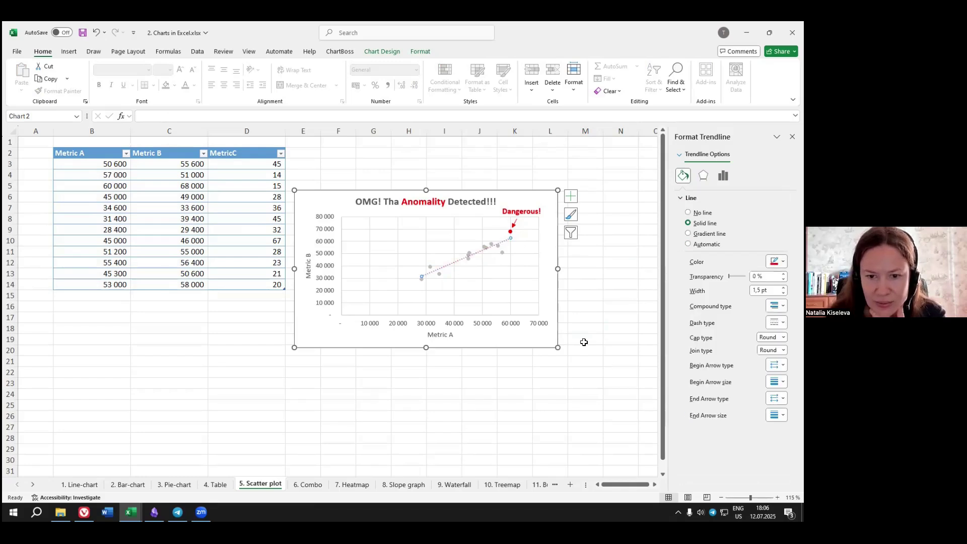
click(586, 284)
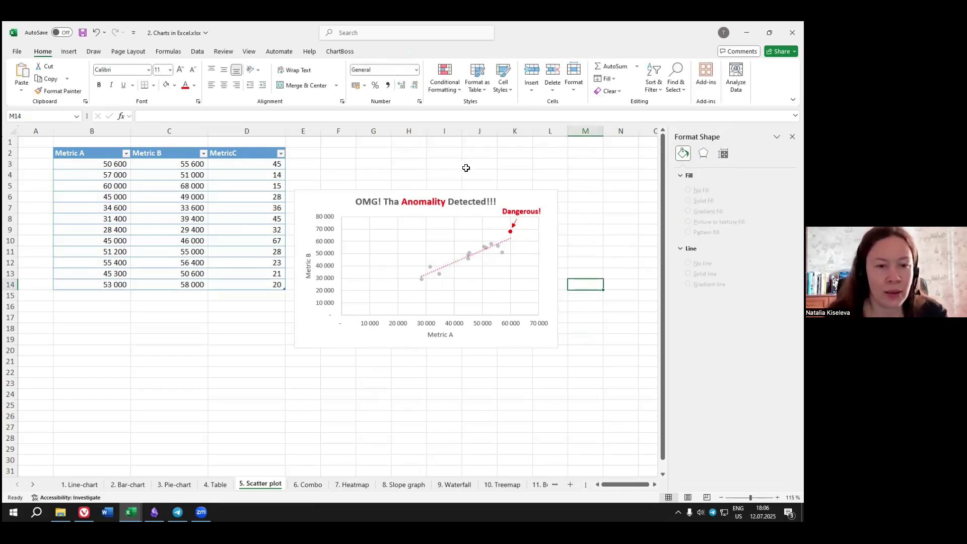
Try to move the scatter chart higher on the sheet, and undo the move.
click(339, 156)
drag(109, 154, 238, 280)
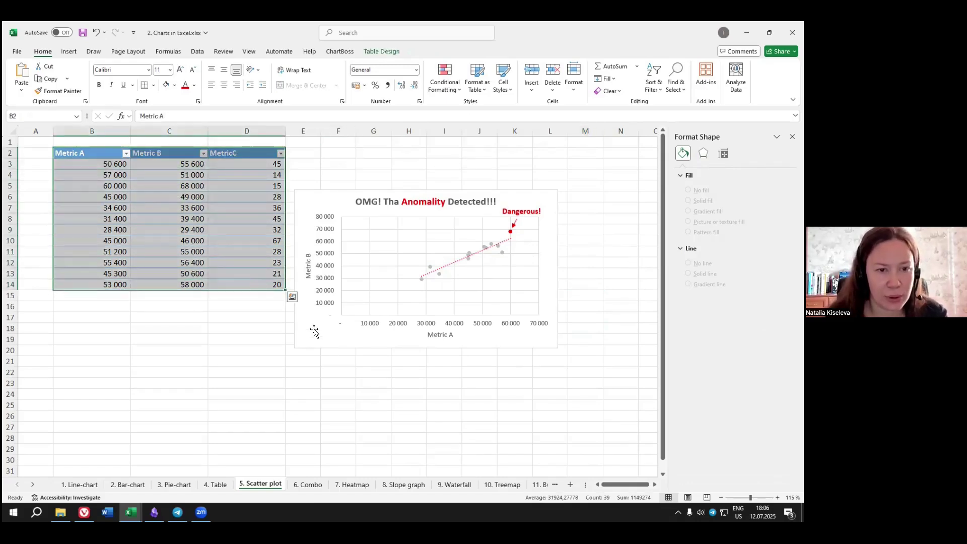
click(334, 192)
drag(335, 192, 338, 162)
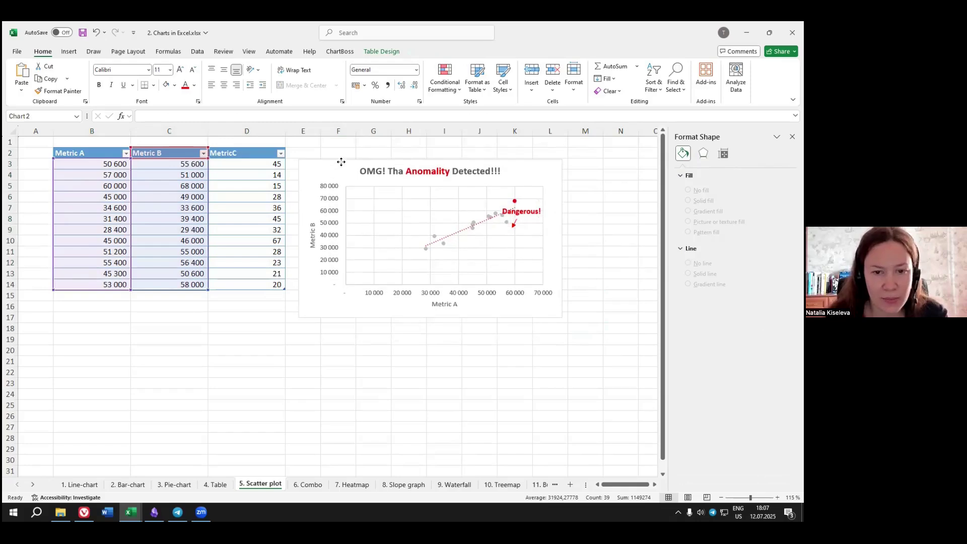
key(ctrl+z)
click(338, 426)
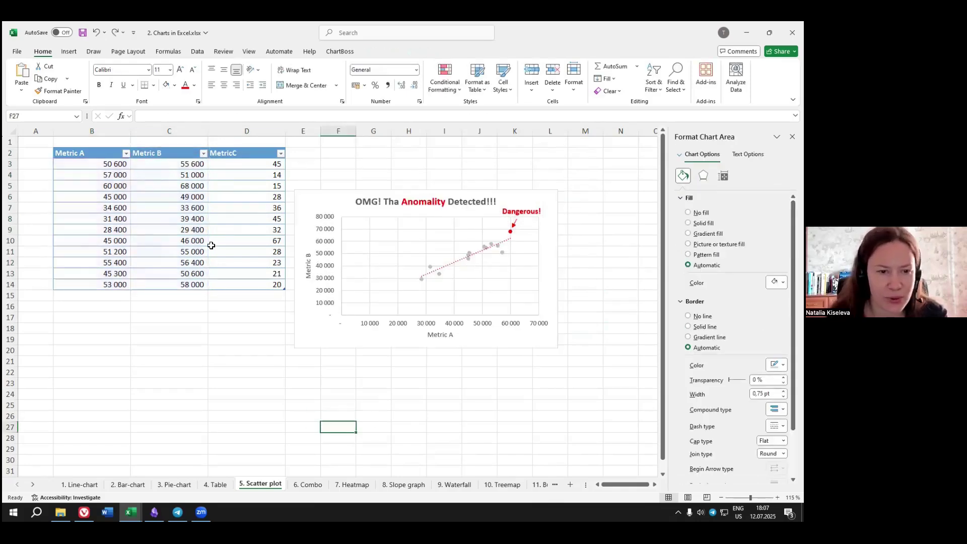
drag(94, 153, 235, 283)
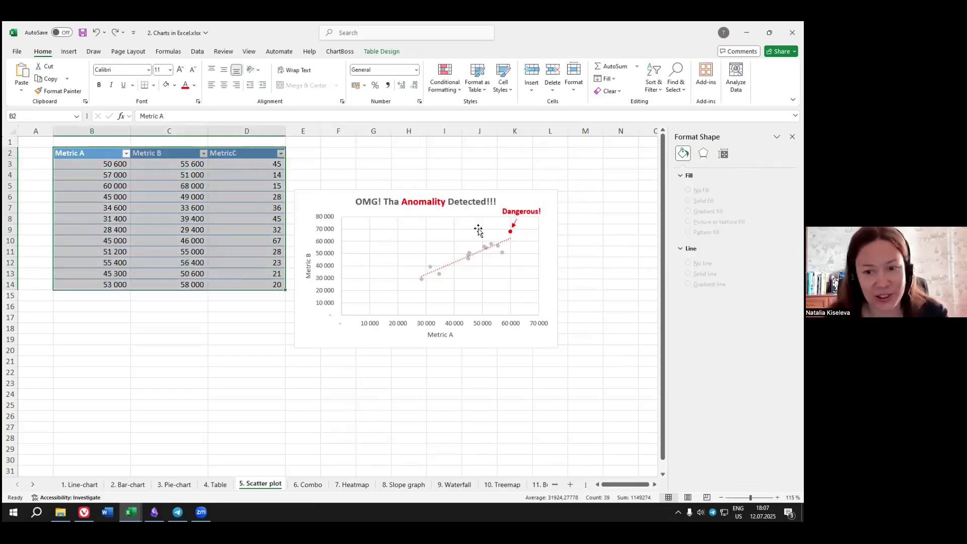
drag(75, 154, 243, 287)
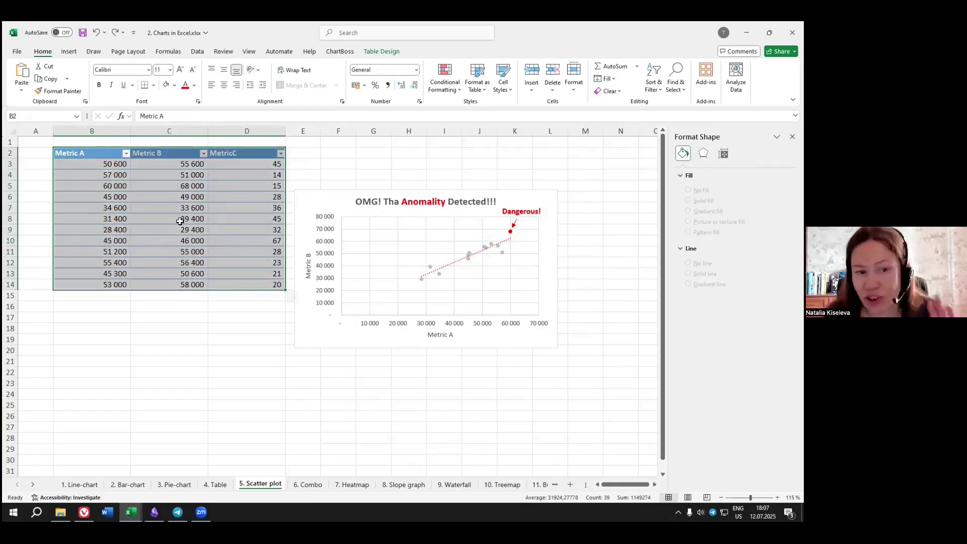
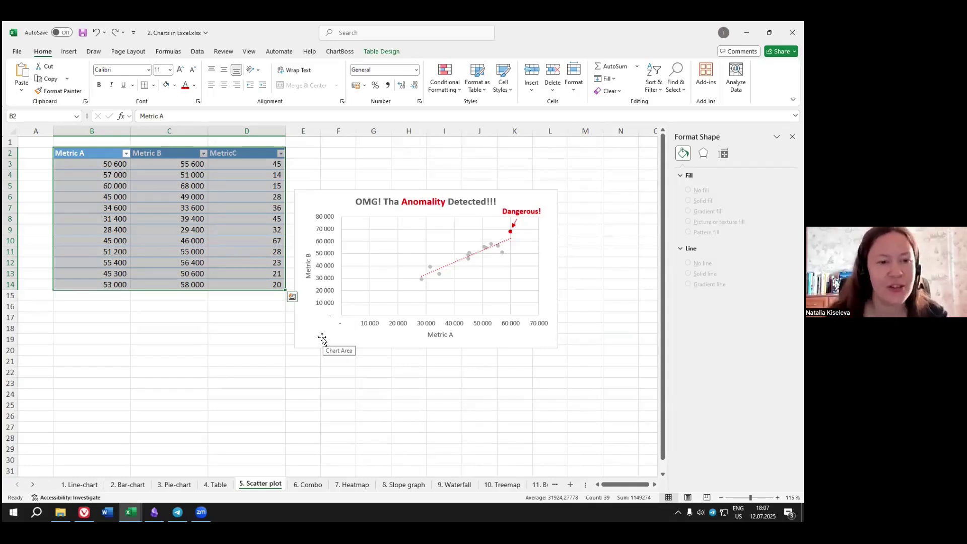
click(299, 347)
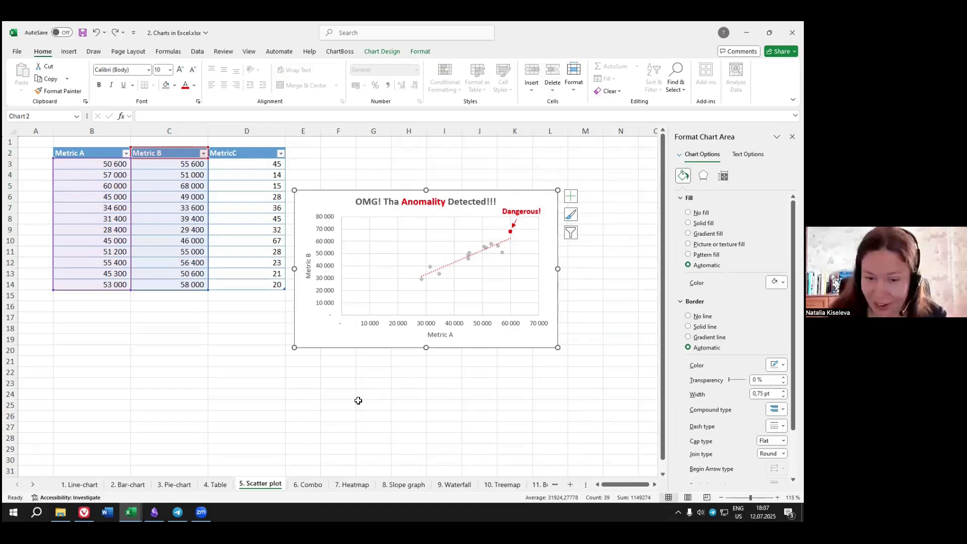
click(358, 400)
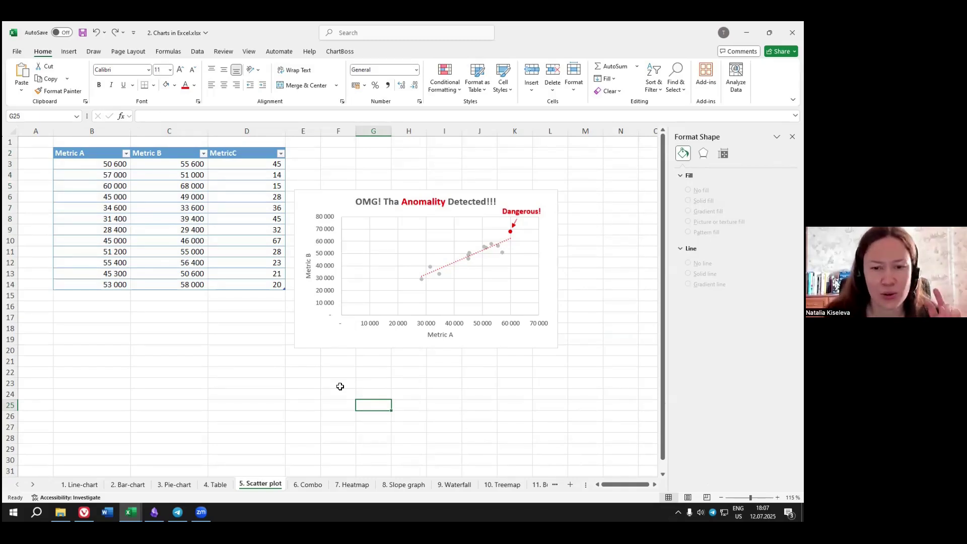
Insert a bubble chart from the whole table of Metric A, Metric B and MetricC, headers included.
drag(105, 156, 236, 282)
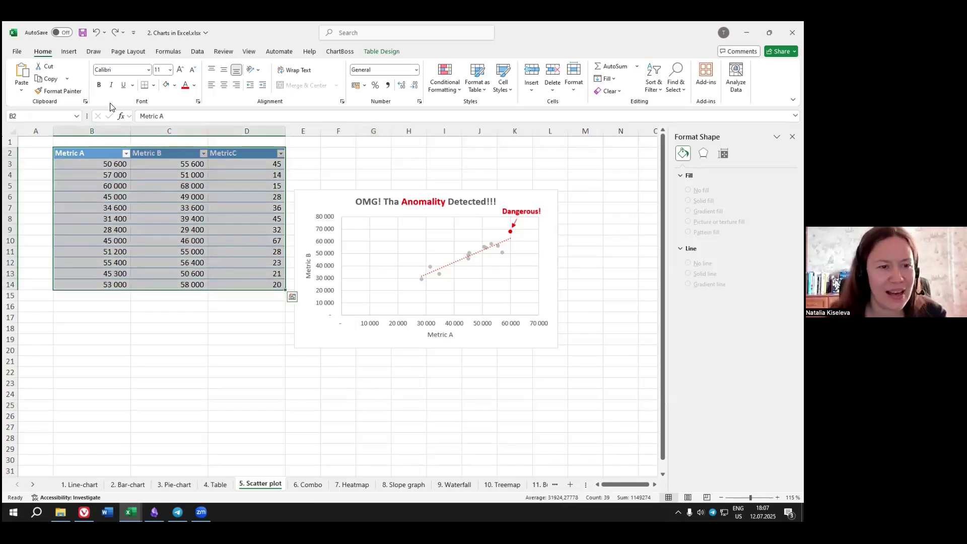
click(69, 51)
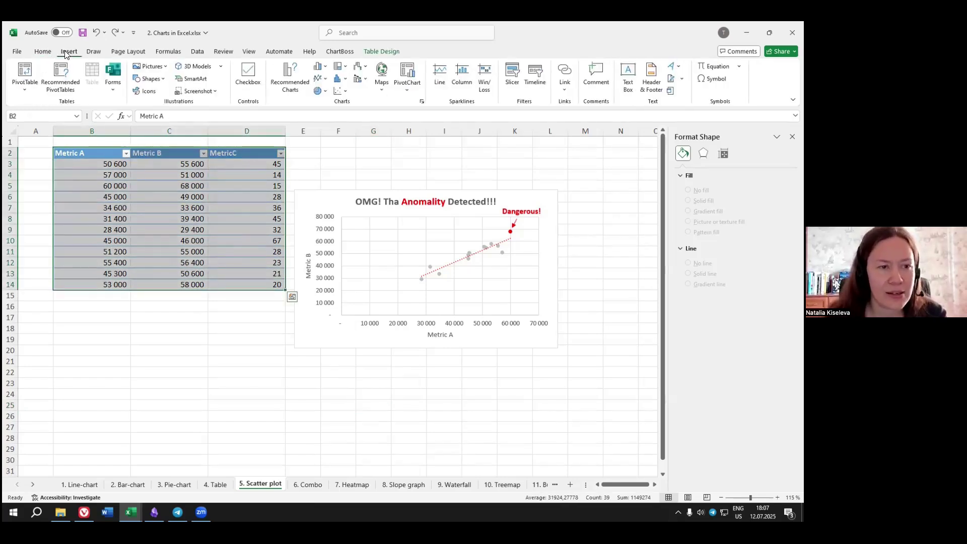
click(342, 91)
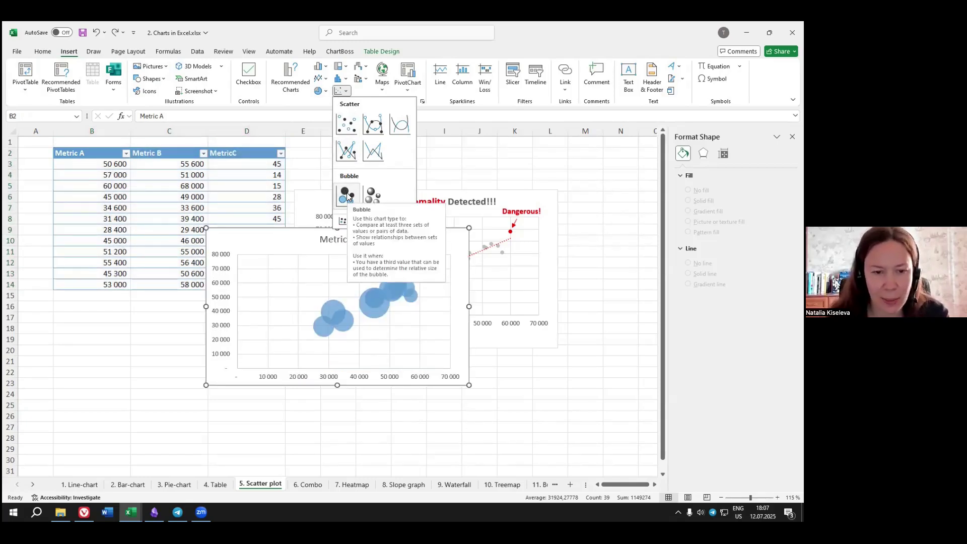
click(346, 193)
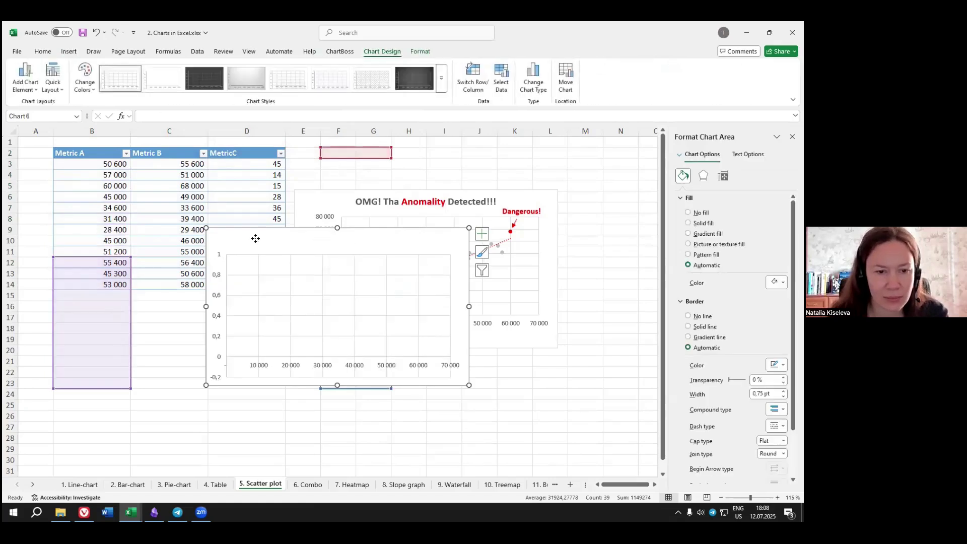
Move the new bubble chart below the scatter plot, aligned with it and starting around row 23.
click(556, 359)
drag(297, 236, 389, 361)
scroll(417, 246, down, 5)
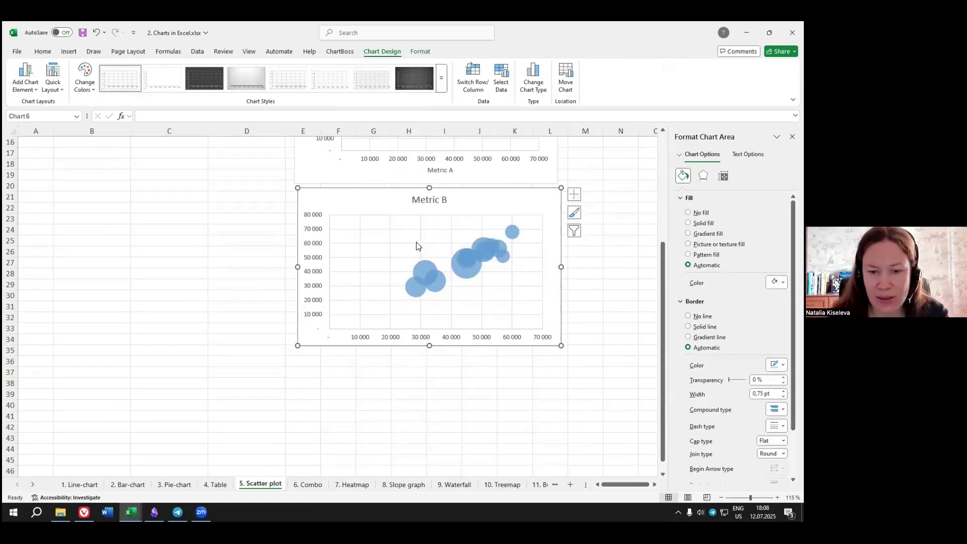
drag(486, 194, 484, 223)
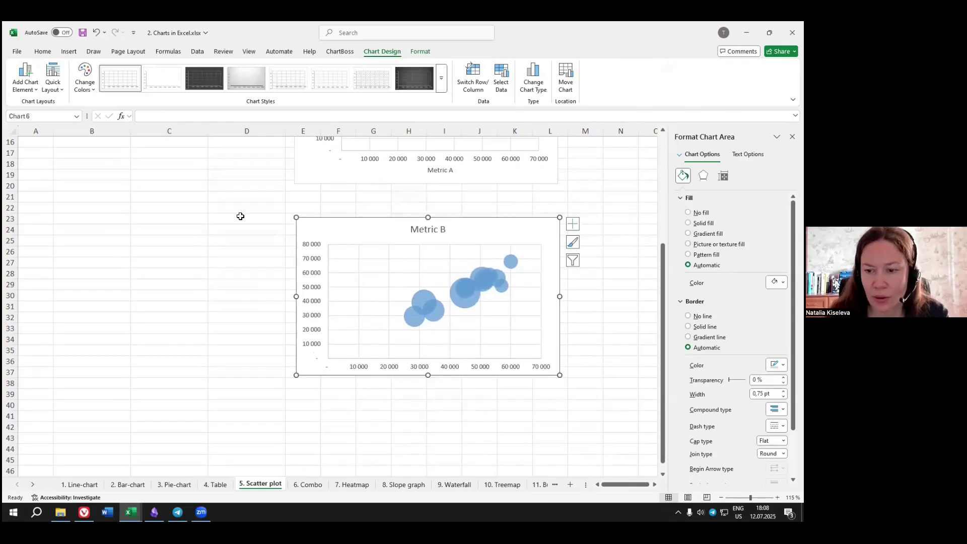
Move the bubble chart up closer to the scatter plot, starting around row 22.
scroll(239, 215, up, 3)
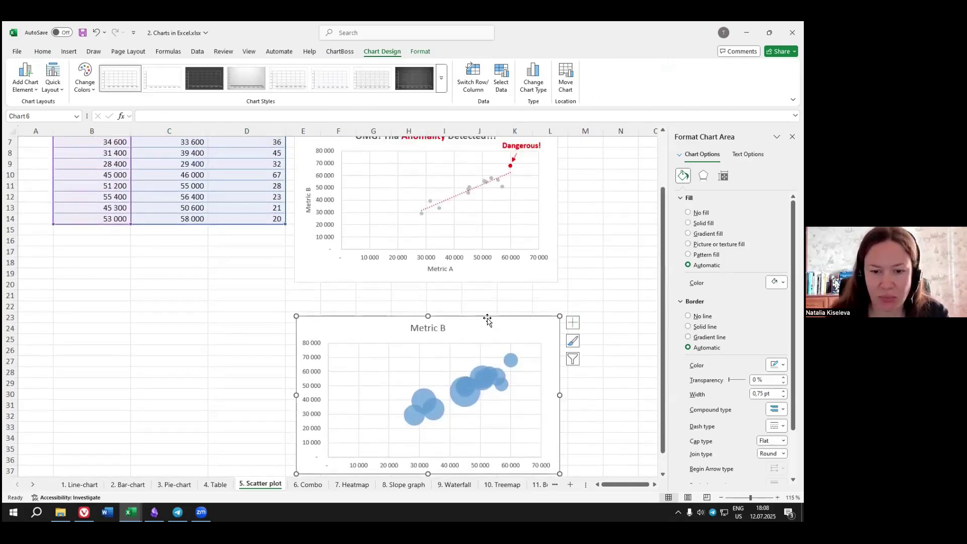
scroll(509, 327, down, 1)
click(511, 329)
click(512, 329)
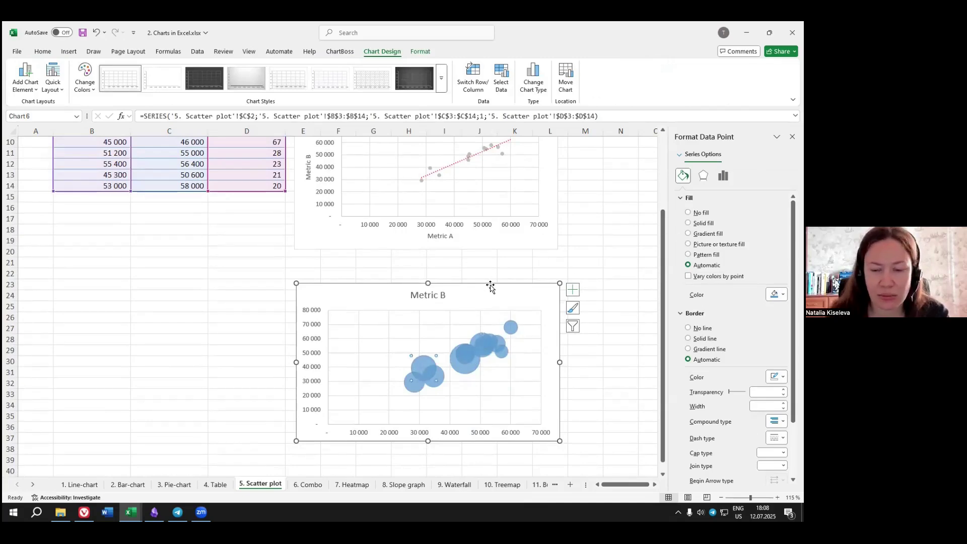
drag(490, 286, 497, 269)
click(433, 278)
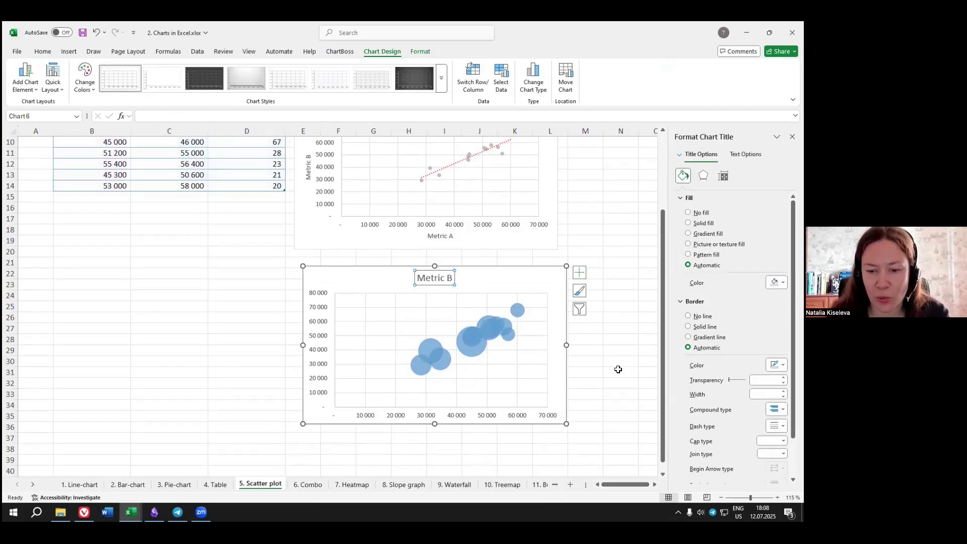
click(618, 369)
Check the finished 2. Charts in Excel_done workbook, return, and align the bubble chart under the scatter plot from around row 21.
click(130, 512)
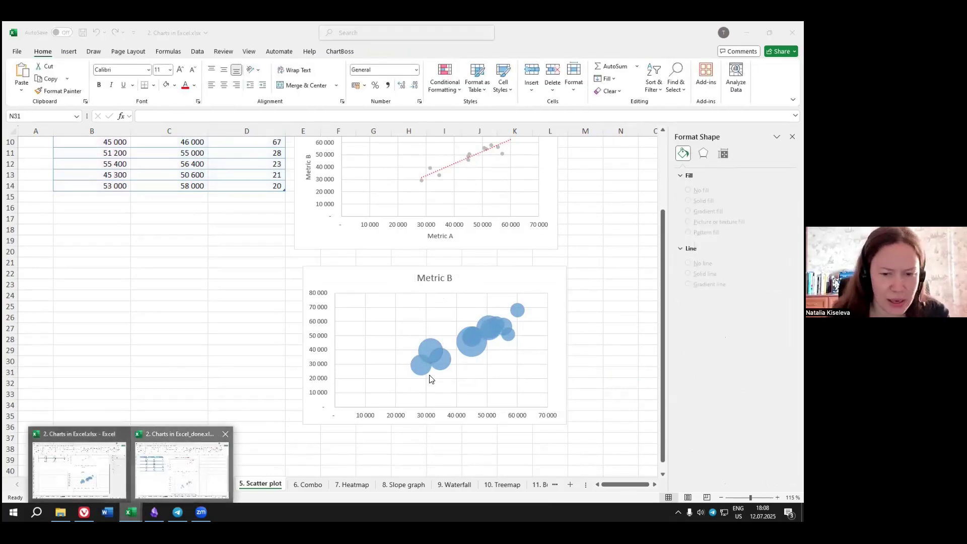
click(182, 469)
scroll(628, 290, down, 3)
mouse_move(139, 516)
click(97, 469)
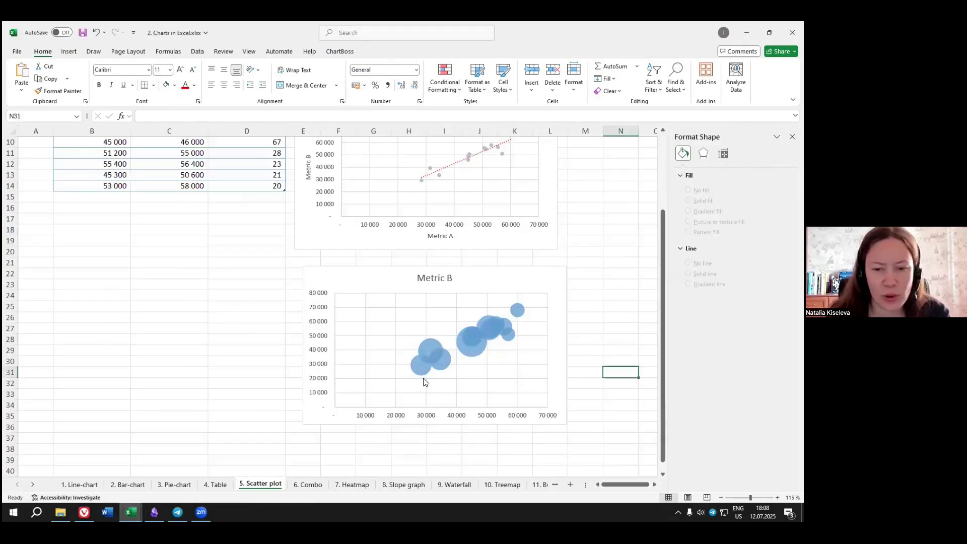
click(371, 261)
Examine individual bubbles in the bubble chart and compare their positions and sizes with the table and the scatter plot.
click(427, 339)
click(430, 341)
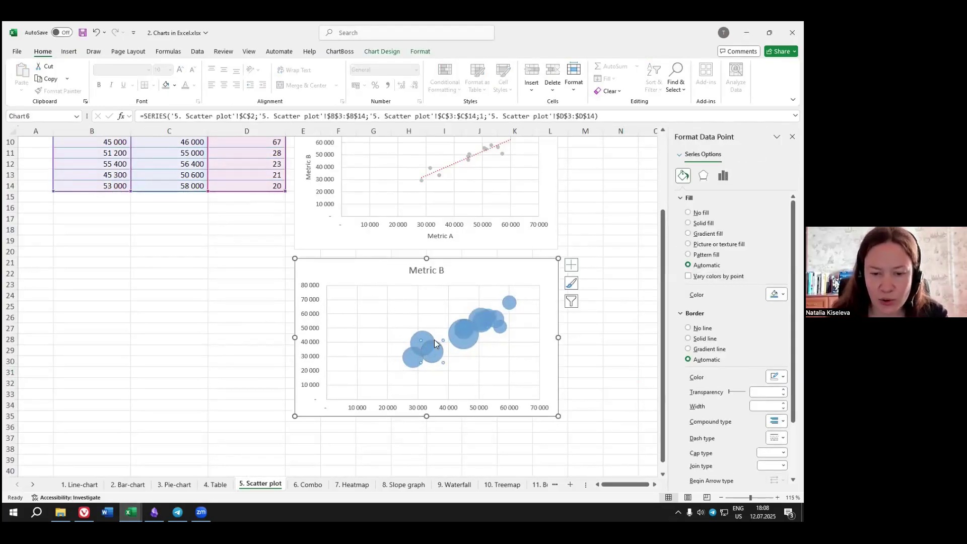
click(467, 348)
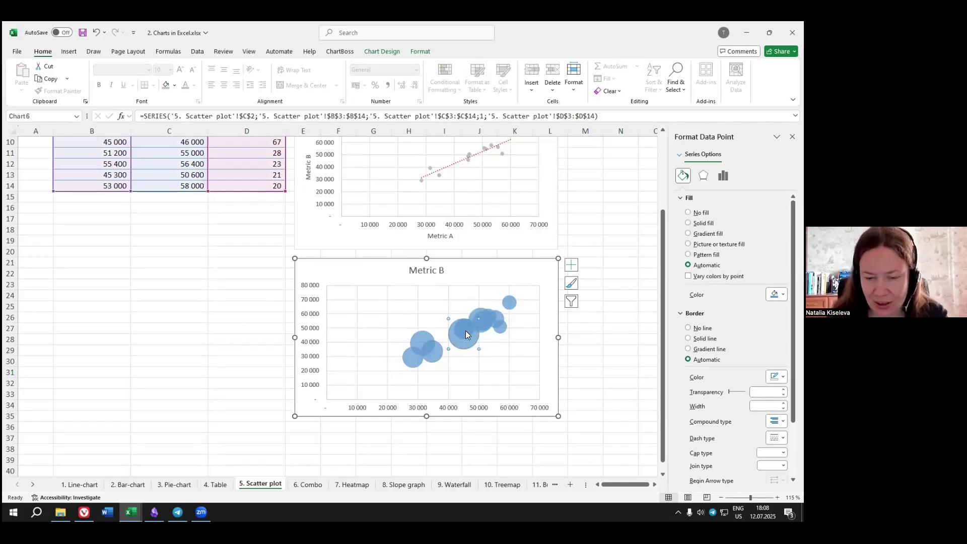
click(509, 304)
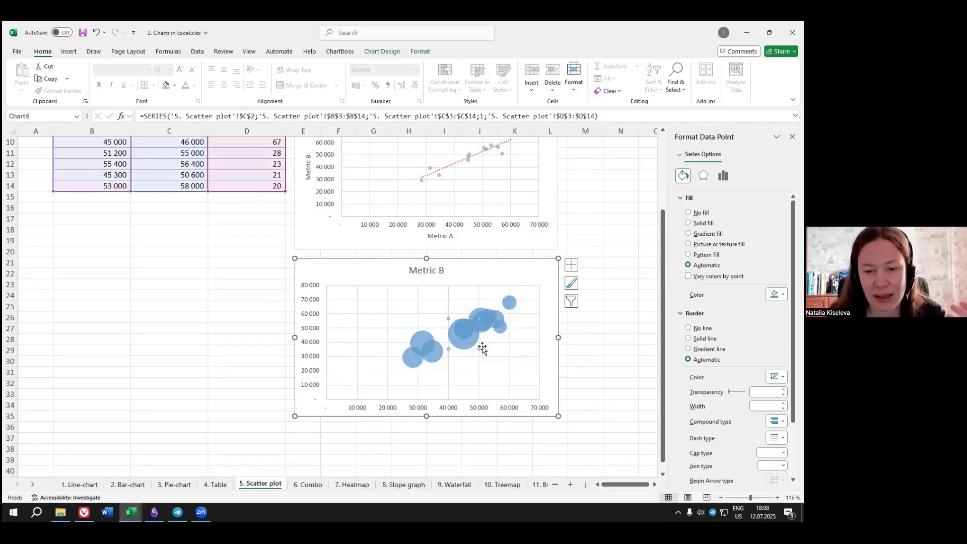
click(590, 339)
click(548, 270)
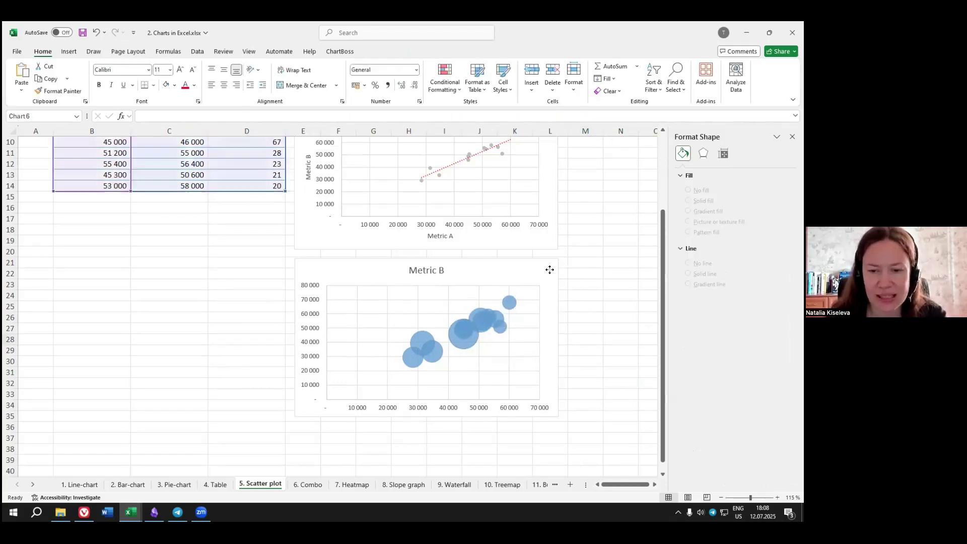
scroll(559, 210, up, 3)
click(231, 393)
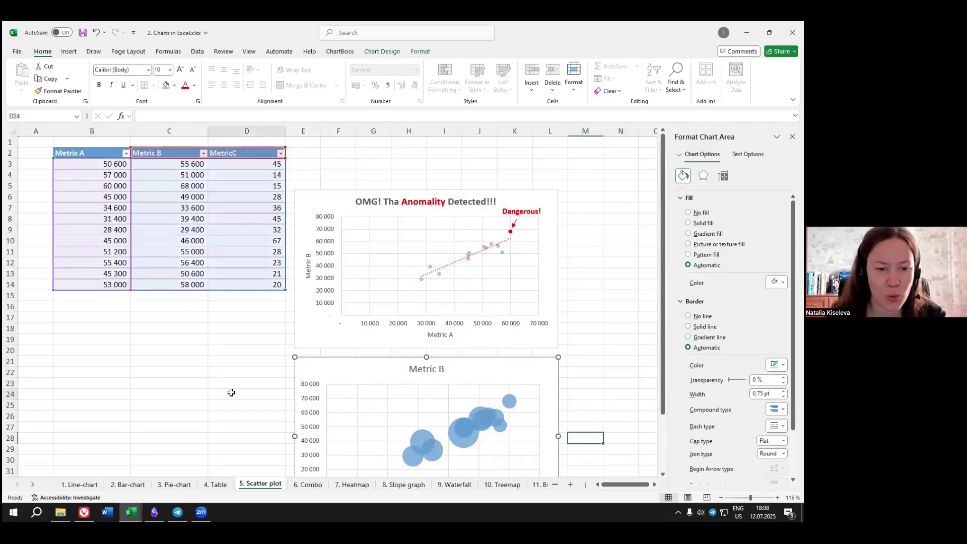
drag(659, 233, 660, 271)
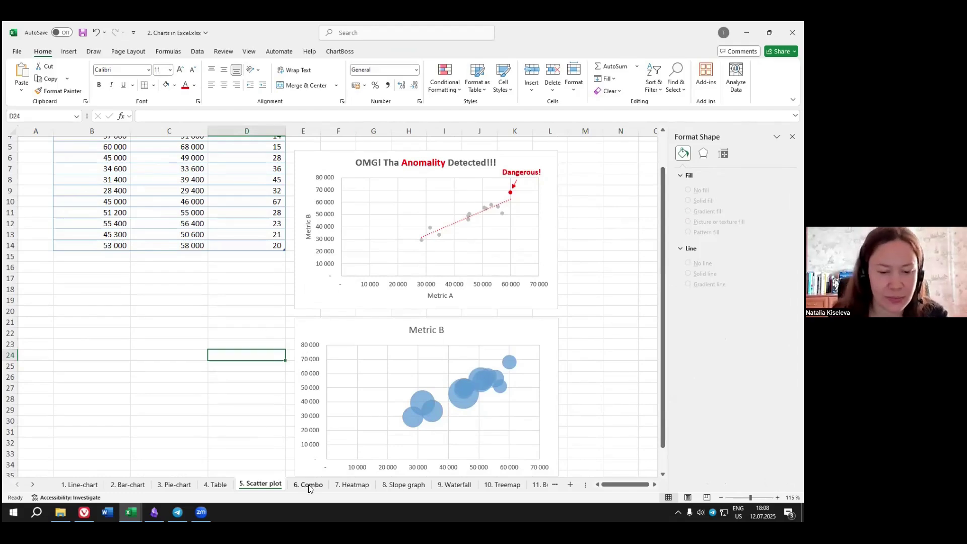
scroll(257, 426, up, 2)
Open the 6. Combo sheet and review its Date, Production output and % of defects columns.
key(ctrl+Page_Down)
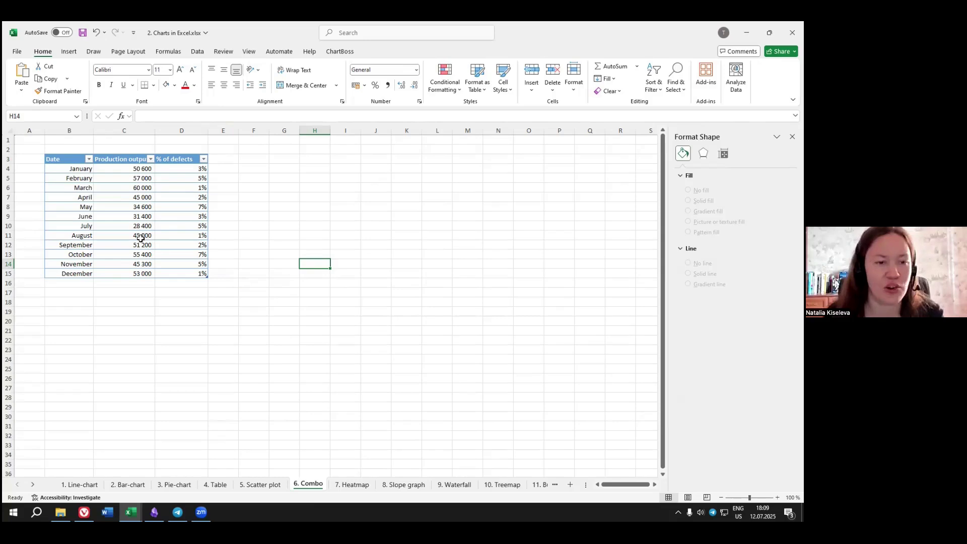
drag(174, 161, 183, 274)
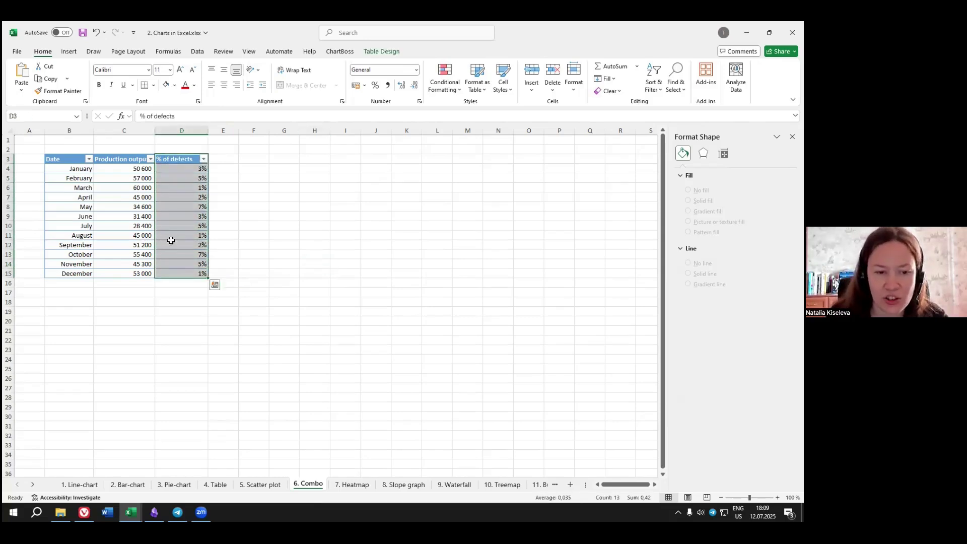
drag(121, 160, 131, 272)
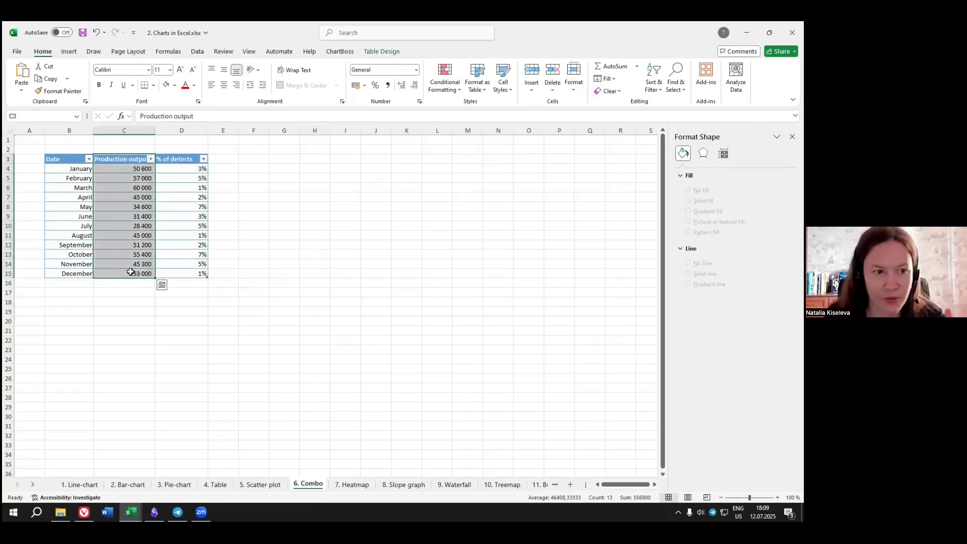
click(191, 161)
drag(66, 170, 60, 273)
click(179, 322)
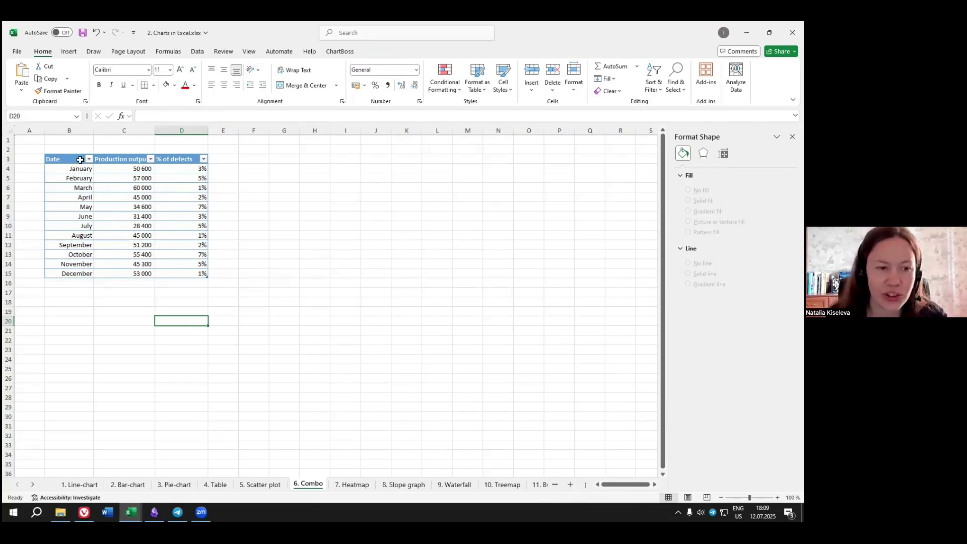
Insert a clustered column and line combo chart with a secondary axis from the whole table, headers included.
drag(76, 160, 186, 274)
click(69, 52)
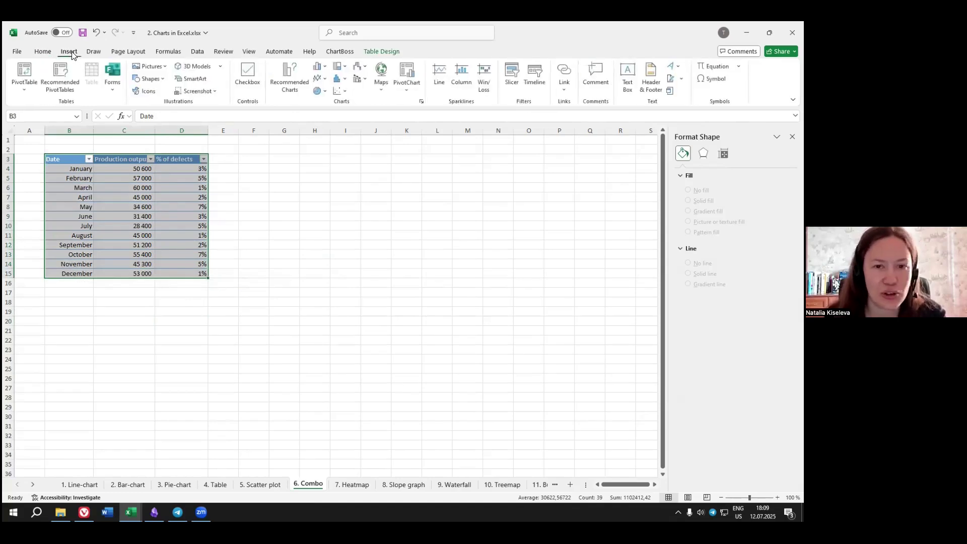
click(362, 81)
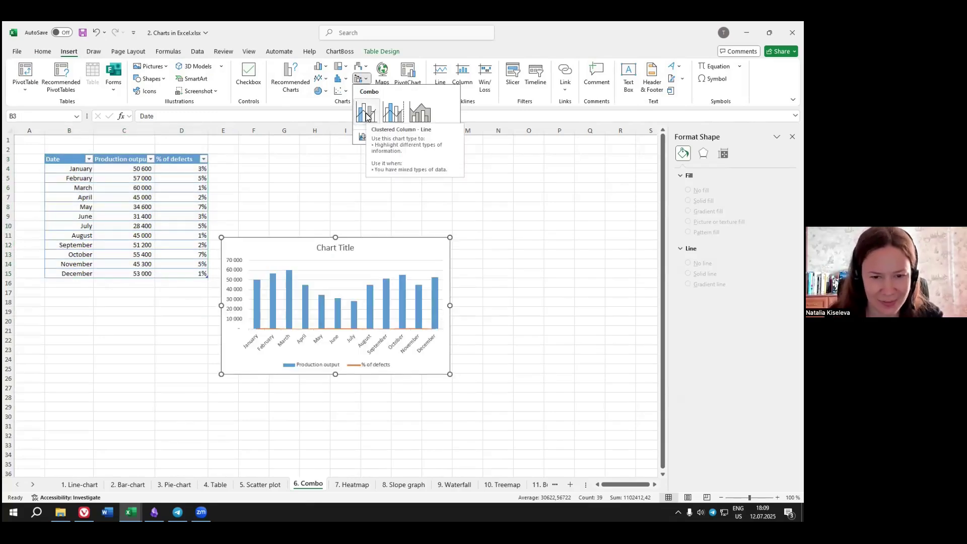
click(392, 111)
Enlarge the combo chart and place it beside the table, spanning about rows 3 to 22 and columns E to Q.
drag(379, 240, 394, 183)
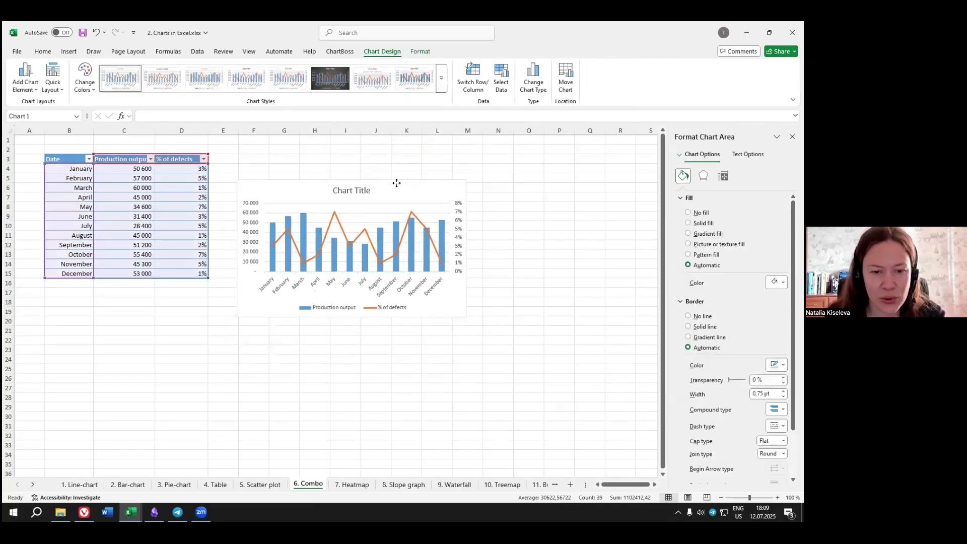
drag(468, 318, 623, 364)
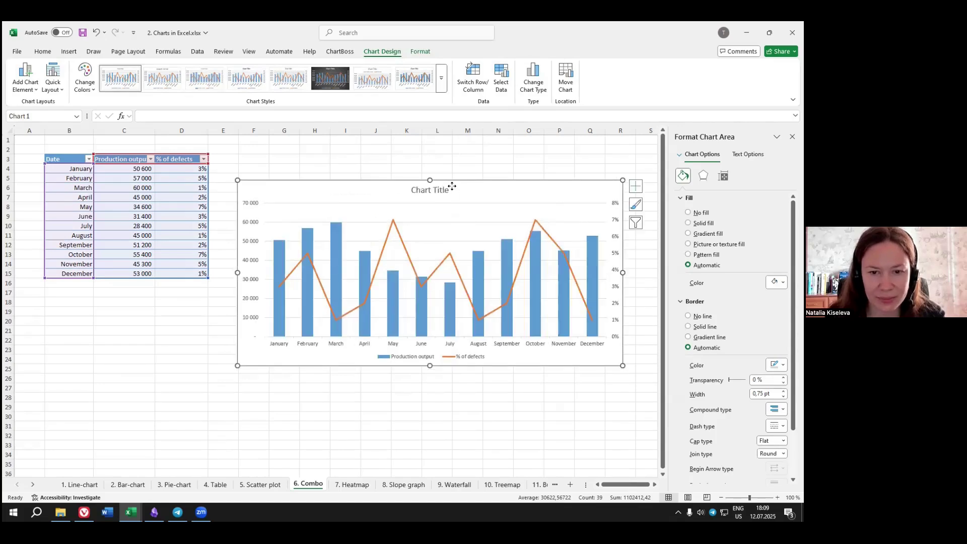
drag(443, 189, 422, 164)
Reduce the combo chart's month axis labels to font size 8 and narrow the chart to end around column P.
click(315, 320)
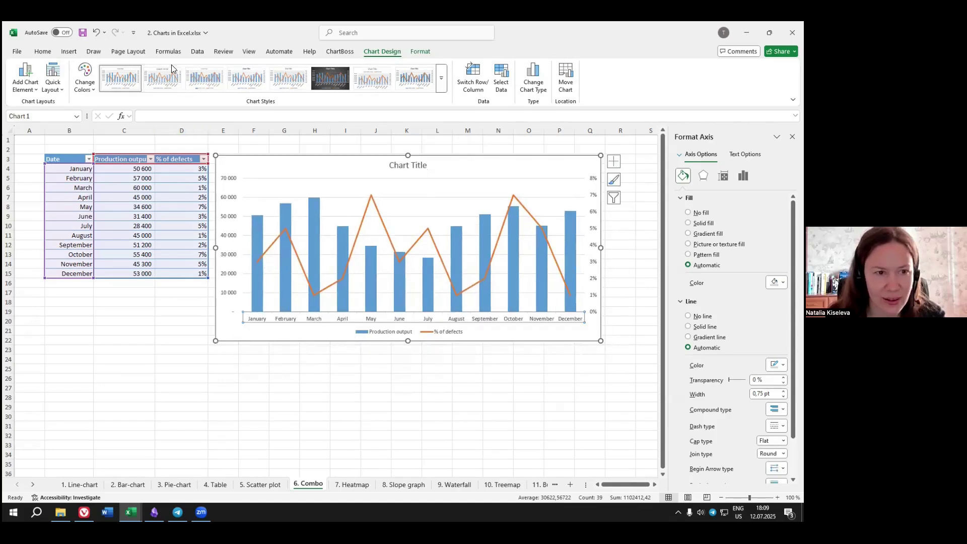
click(48, 54)
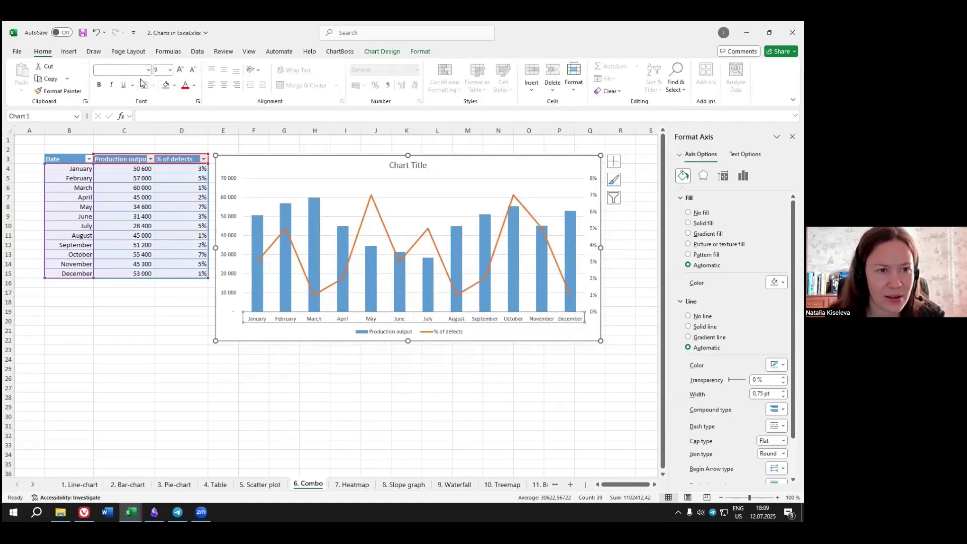
click(192, 71)
click(191, 71)
drag(600, 342, 577, 342)
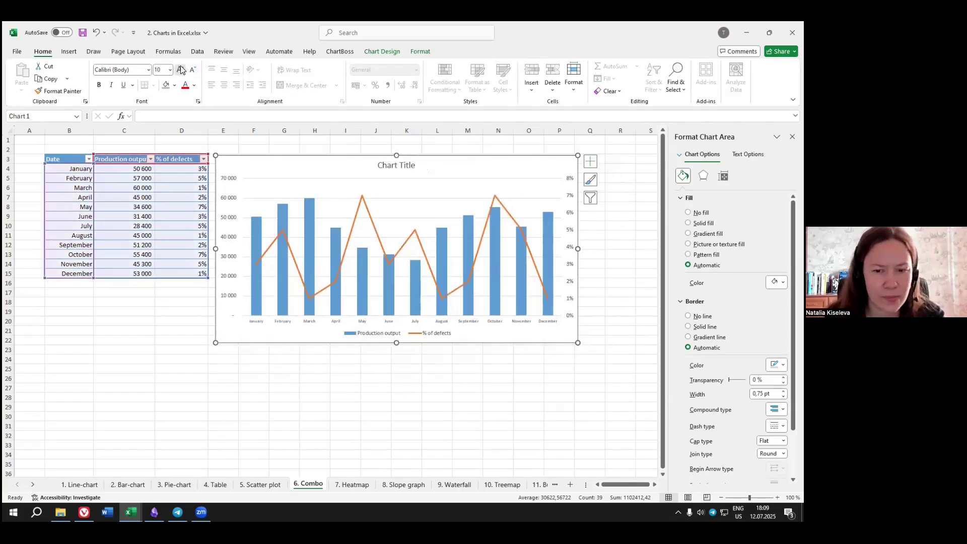
click(492, 322)
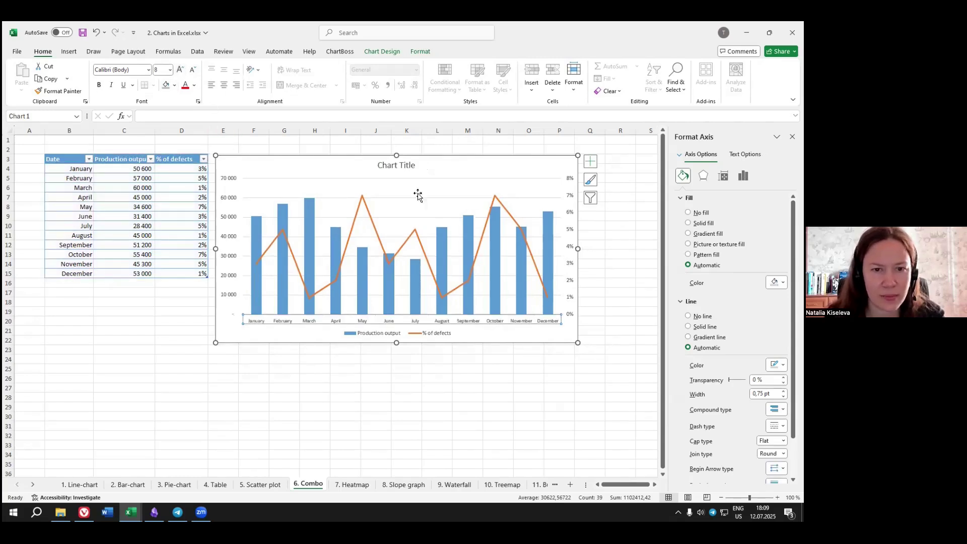
Move the combo chart down slightly to start around row 4 and place its legend at the top.
drag(541, 158, 542, 169)
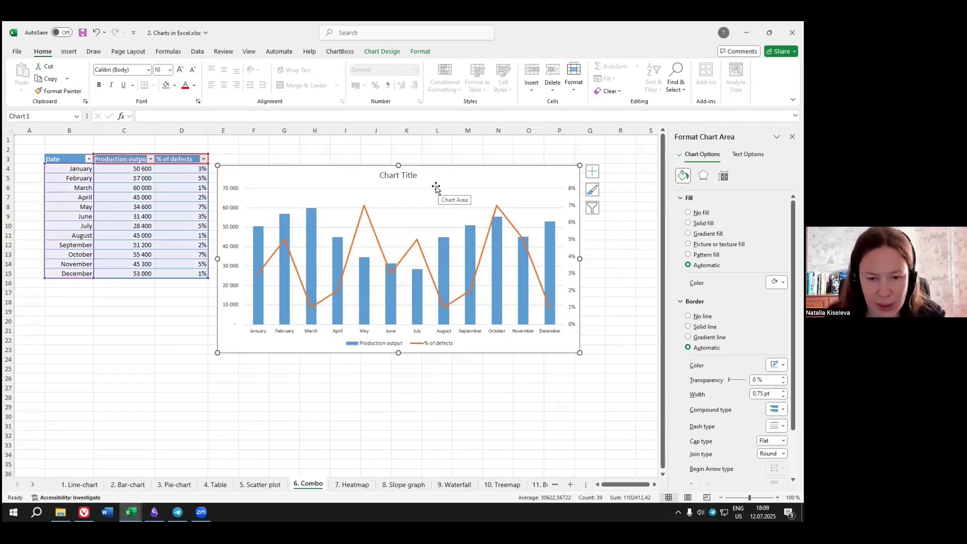
click(592, 173)
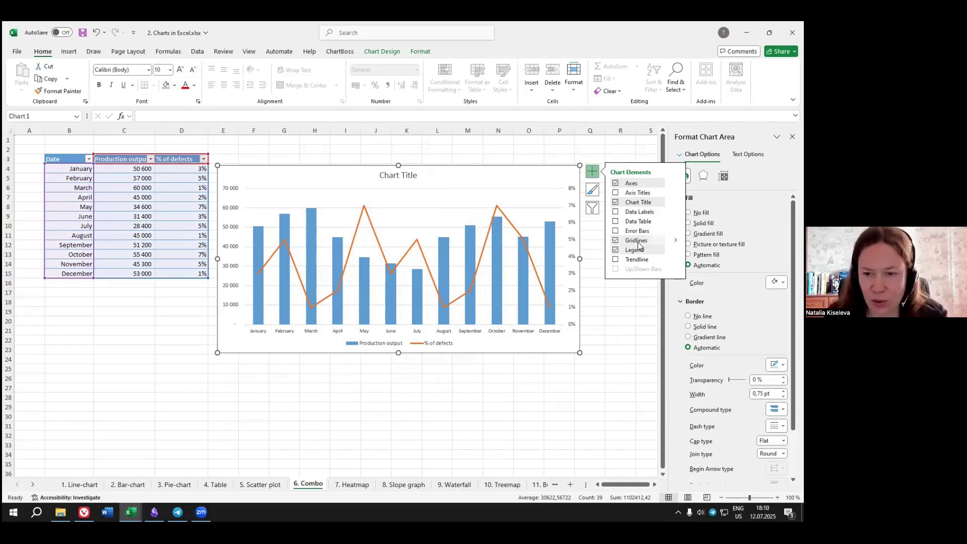
click(676, 250)
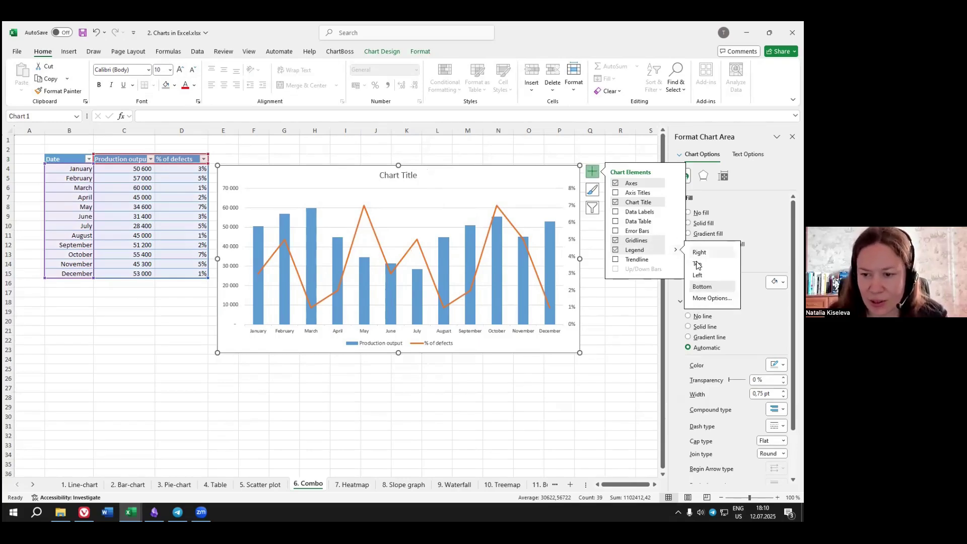
click(524, 204)
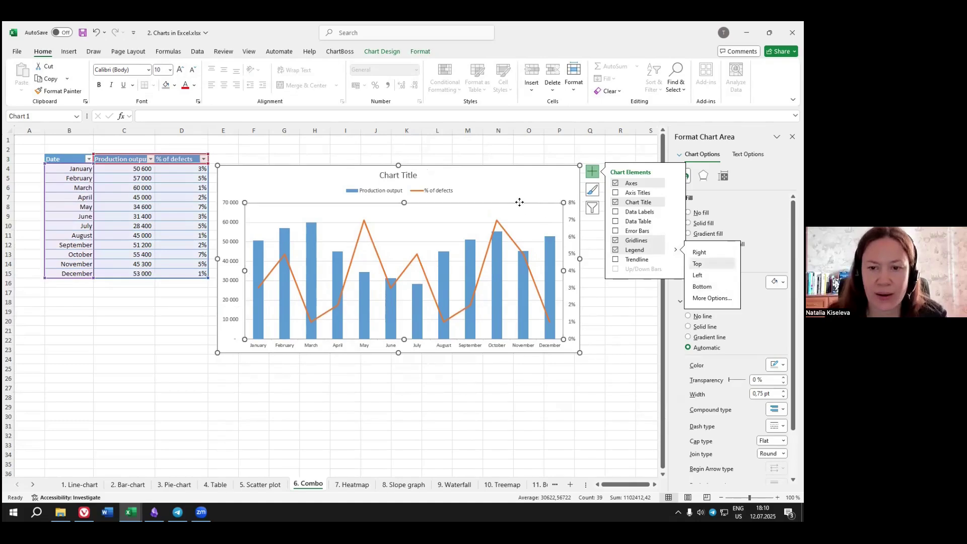
Delete the combo chart's major gridlines and compare its primary and secondary vertical axes.
click(435, 223)
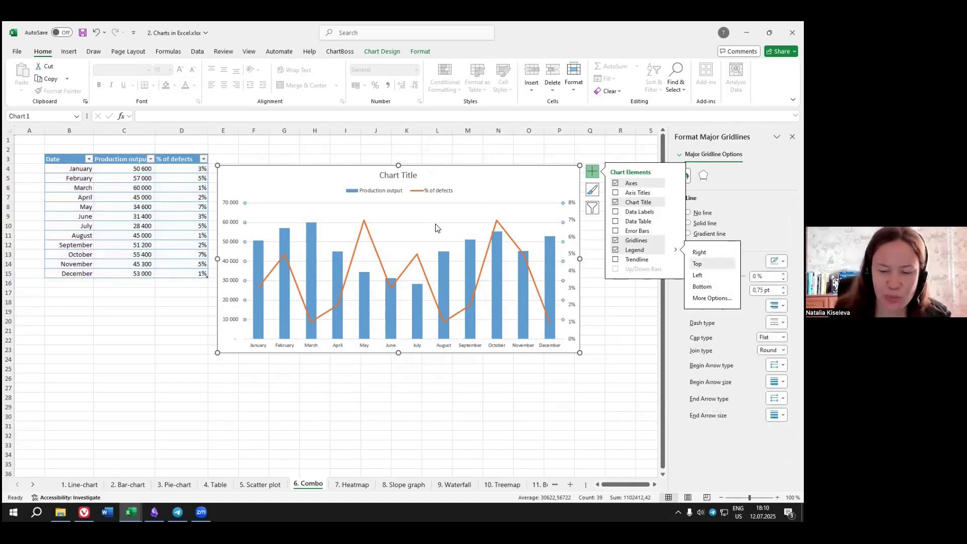
key(Delete)
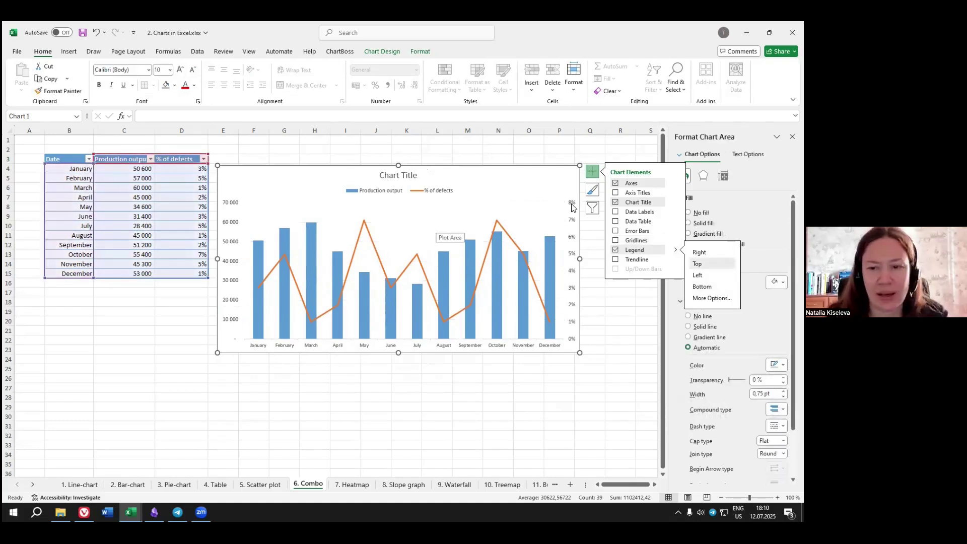
click(572, 205)
click(228, 226)
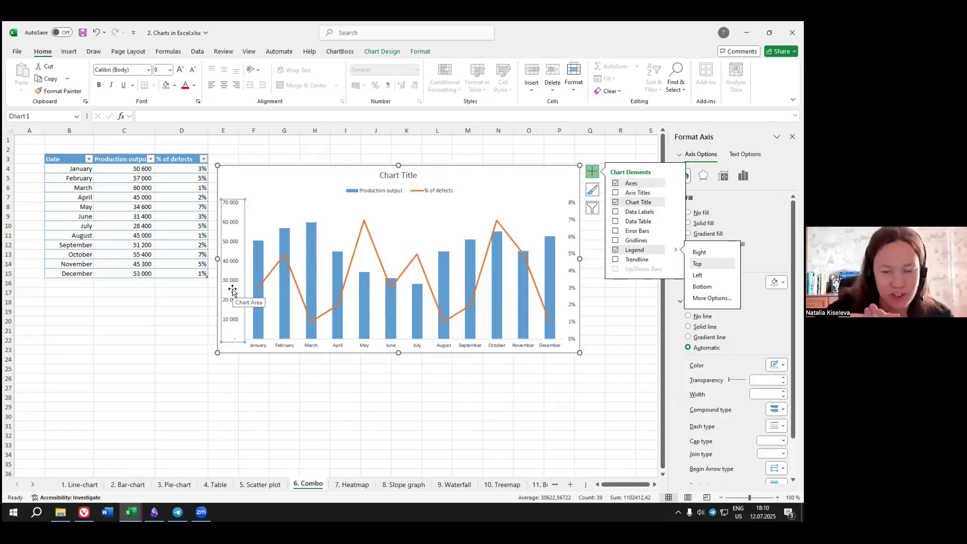
click(570, 201)
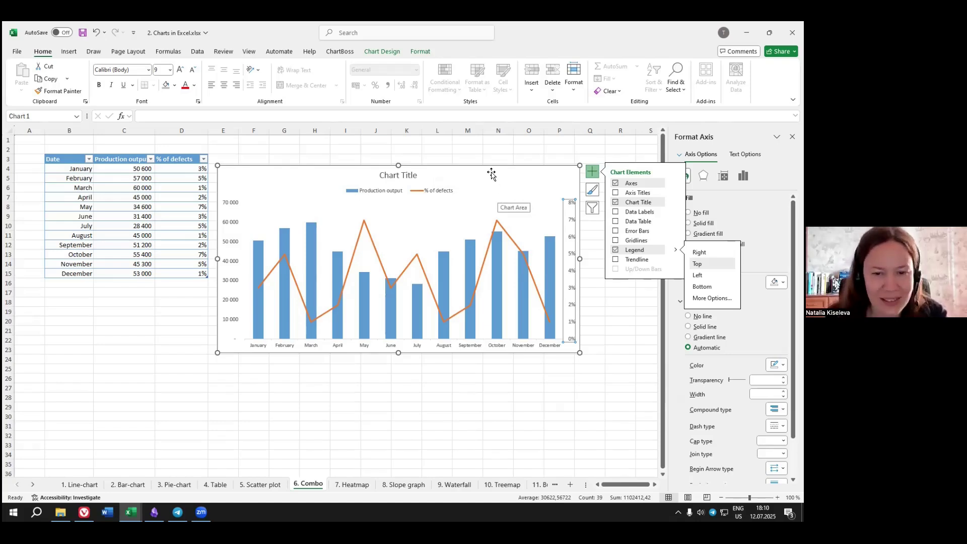
click(535, 388)
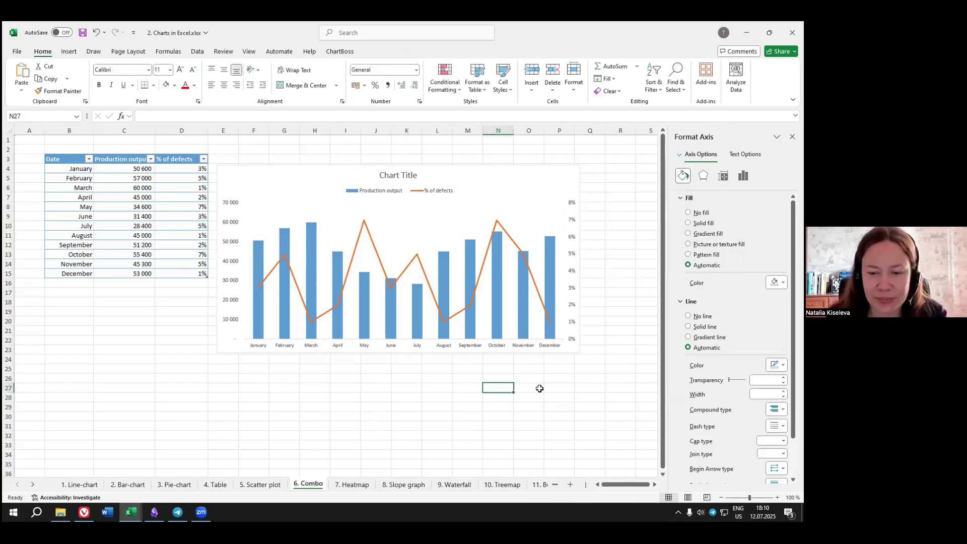
Set the production output columns' gap width to 50% and give them a medium gray solid fill.
click(310, 237)
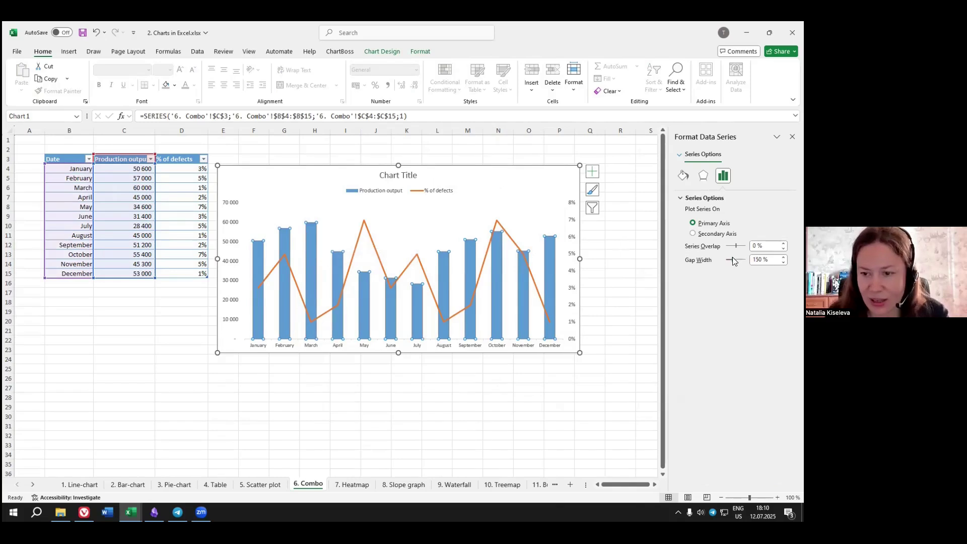
drag(731, 264, 730, 264)
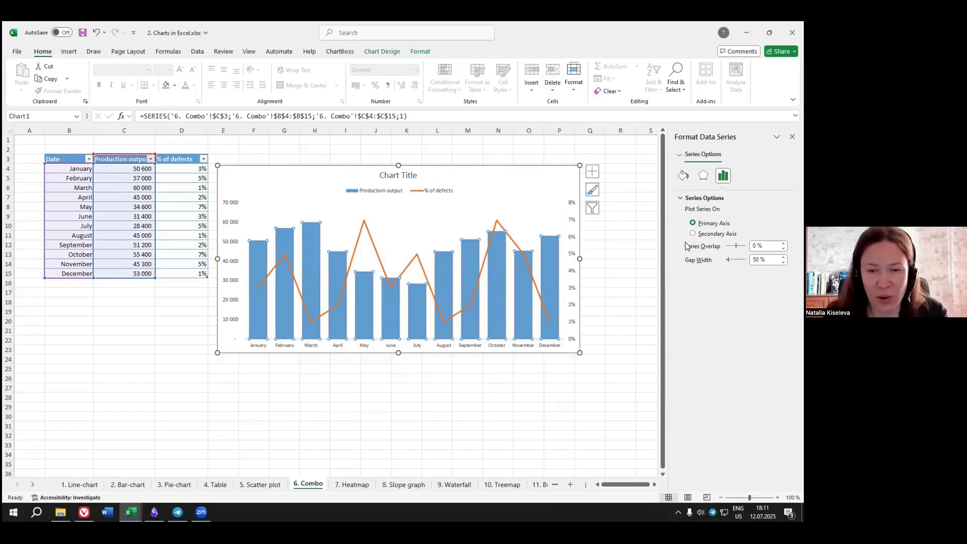
click(682, 175)
click(776, 294)
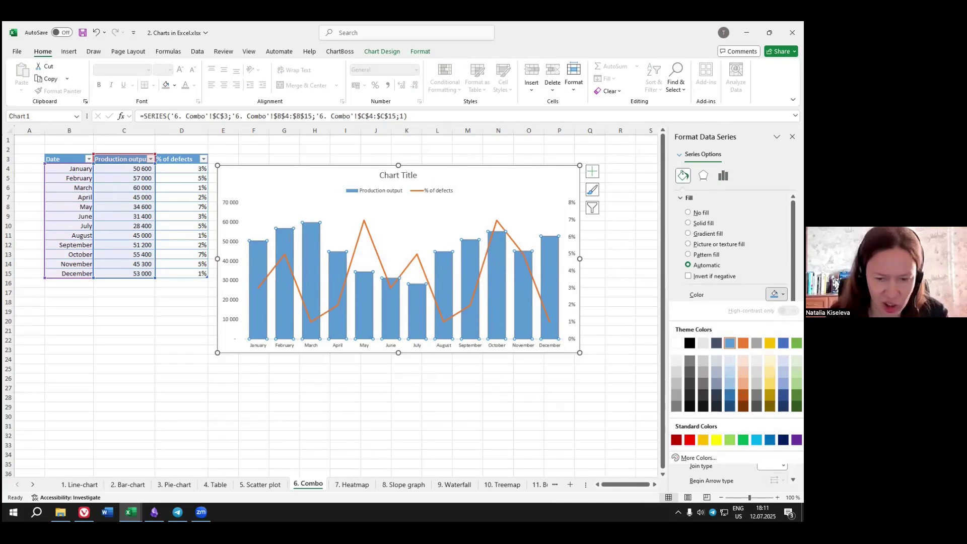
click(677, 406)
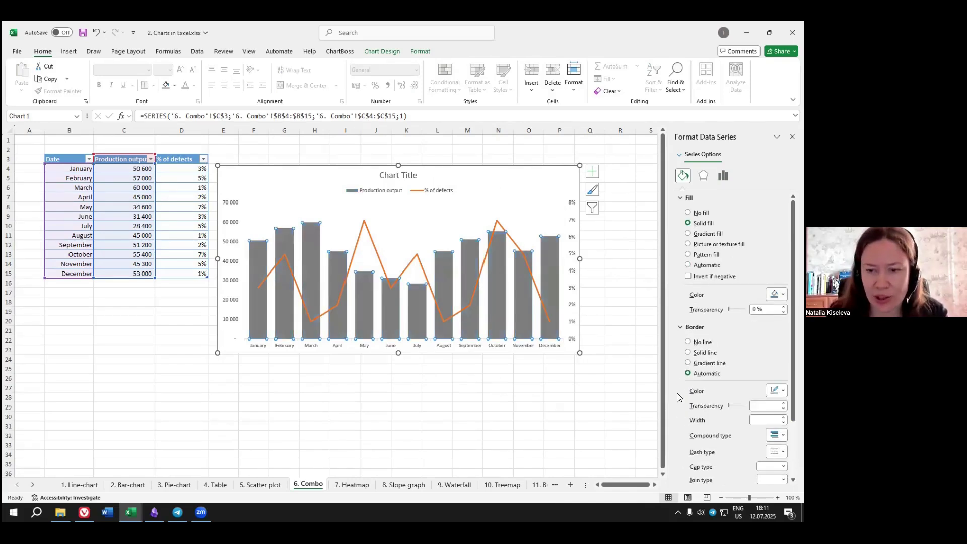
click(775, 294)
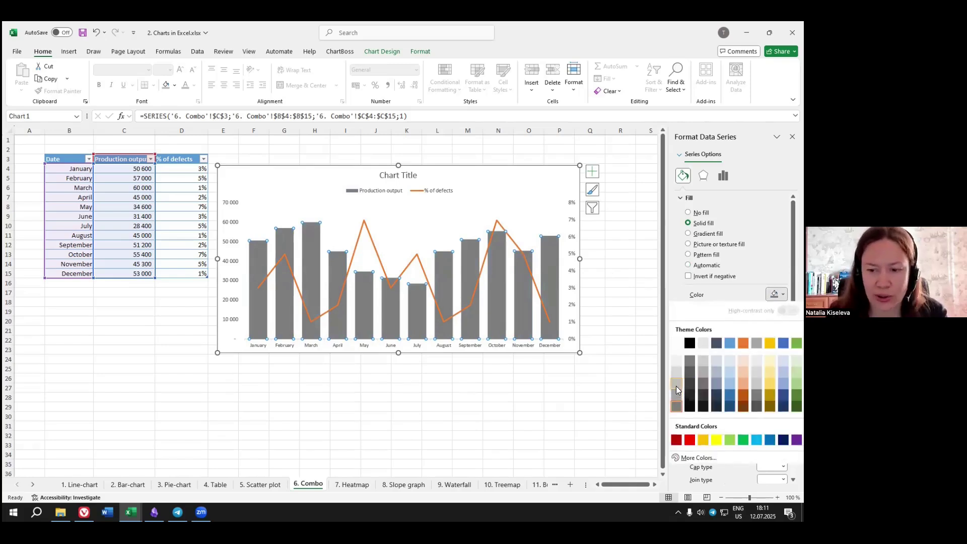
click(676, 393)
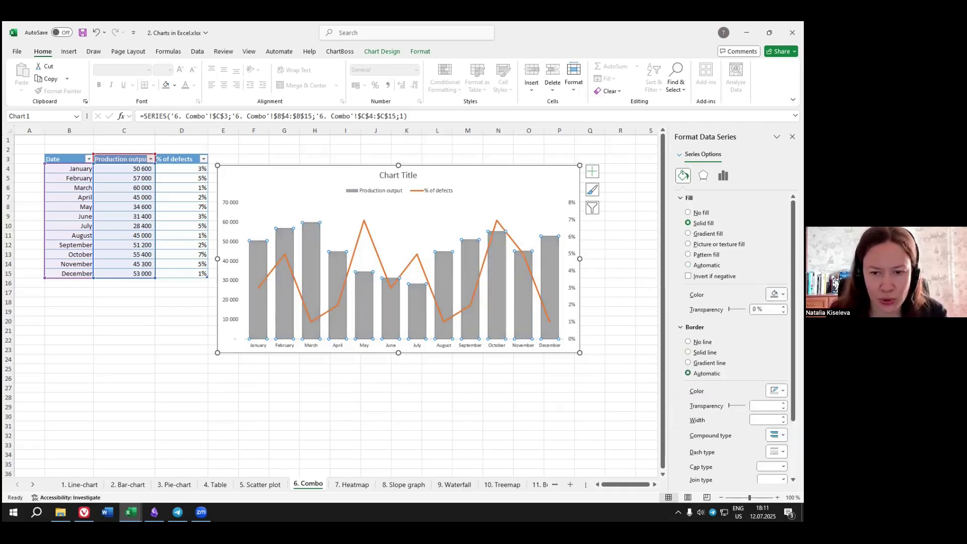
click(523, 256)
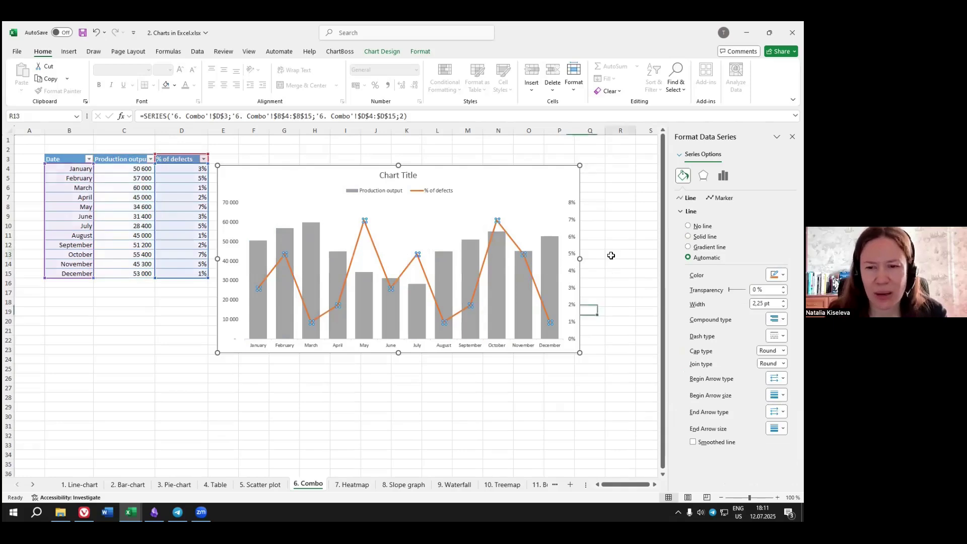
click(611, 255)
click(313, 245)
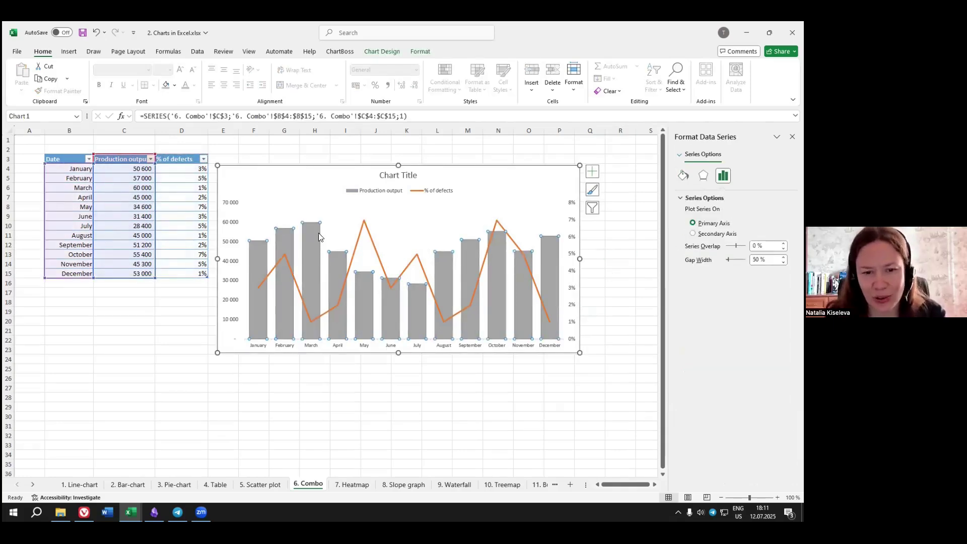
click(384, 388)
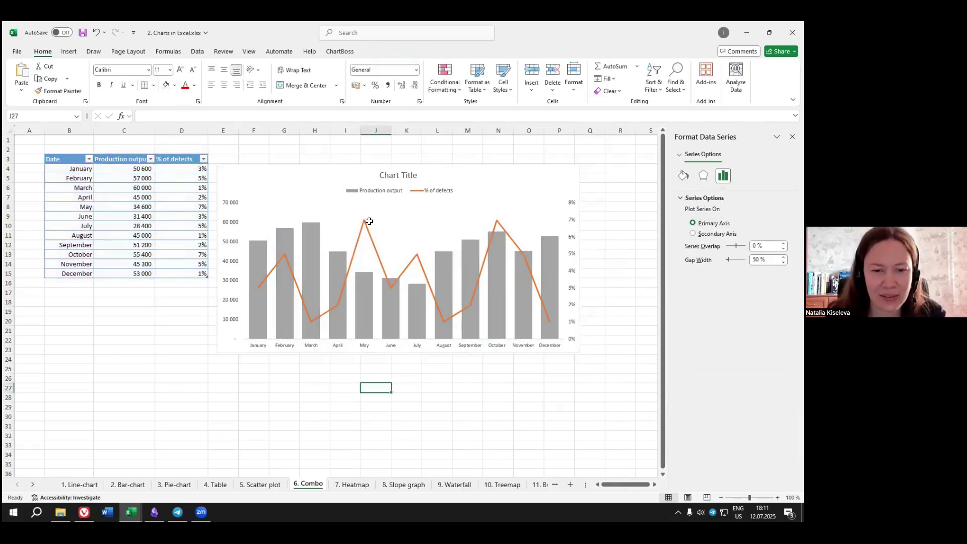
click(361, 230)
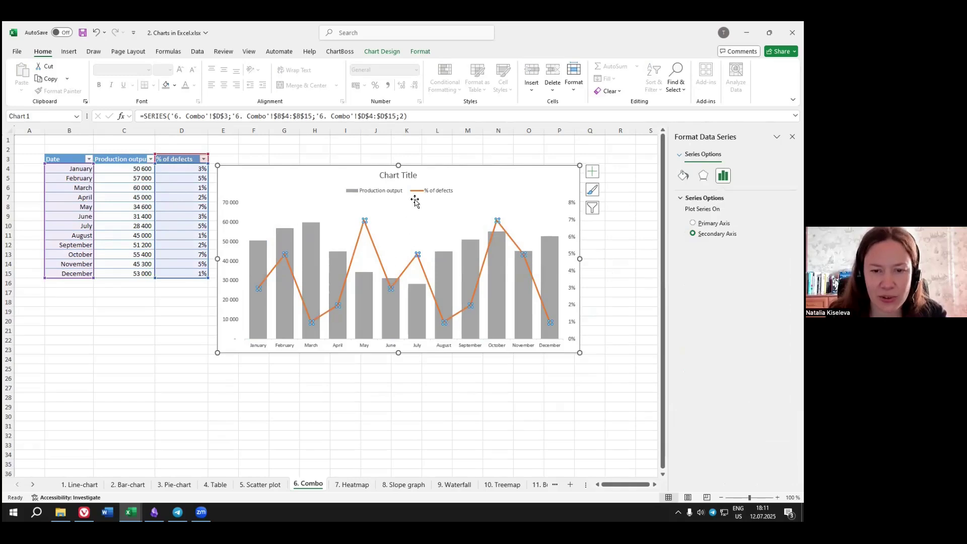
click(411, 194)
Add data labels to the % of defects line and position them above the points.
click(360, 234)
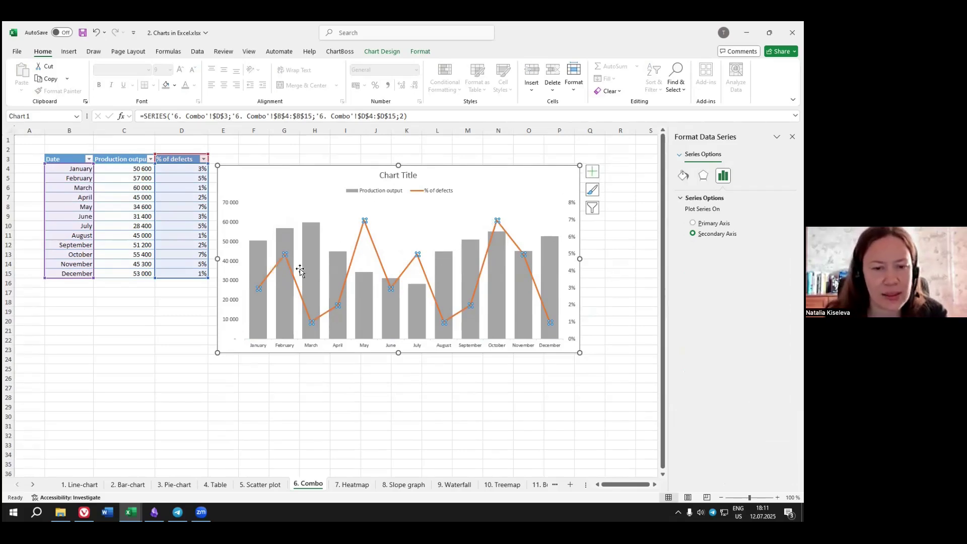
click(596, 173)
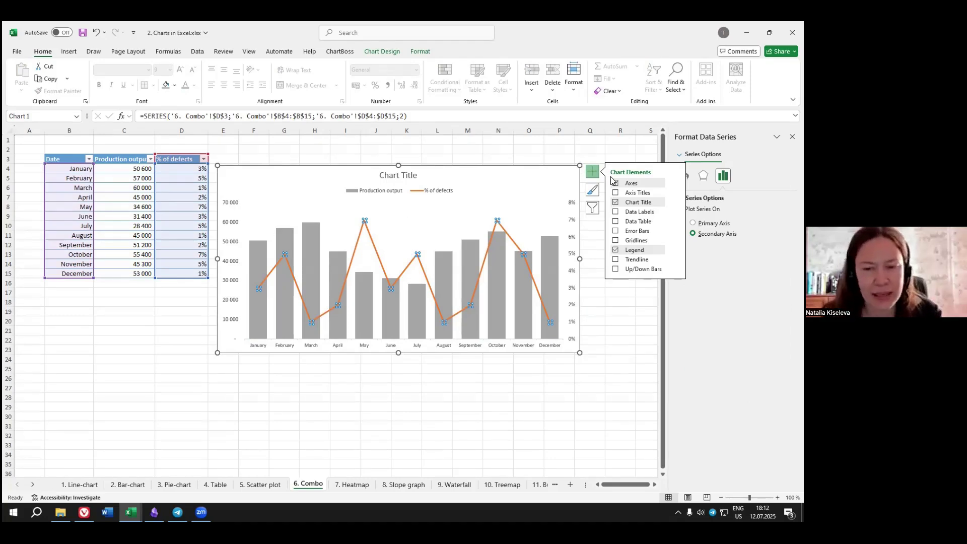
click(615, 215)
click(675, 212)
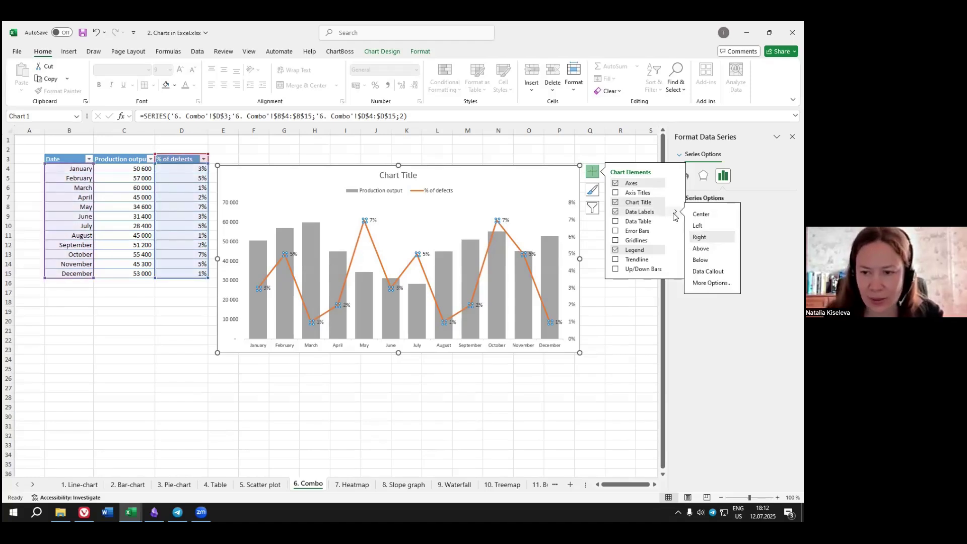
click(698, 248)
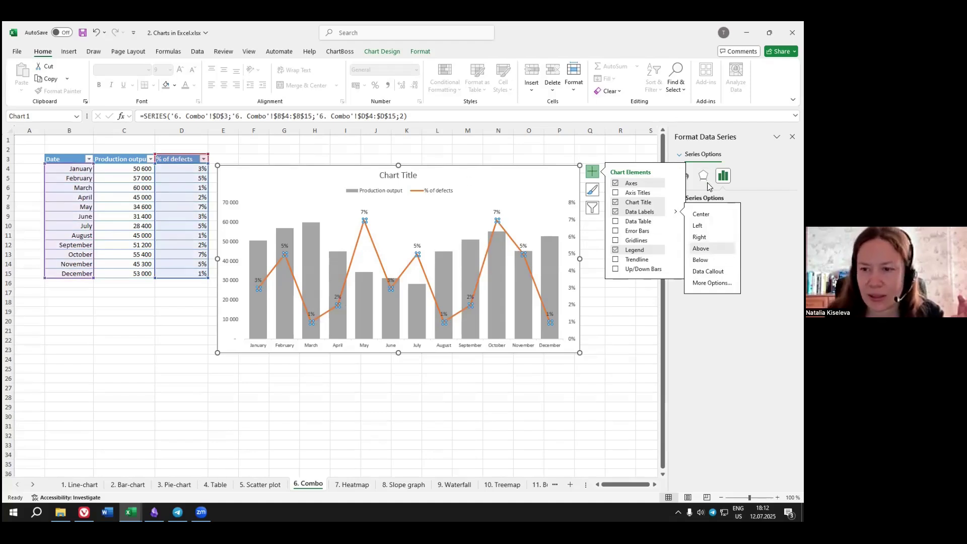
Increase the width of the % of defects line to 3.25 pt.
click(686, 177)
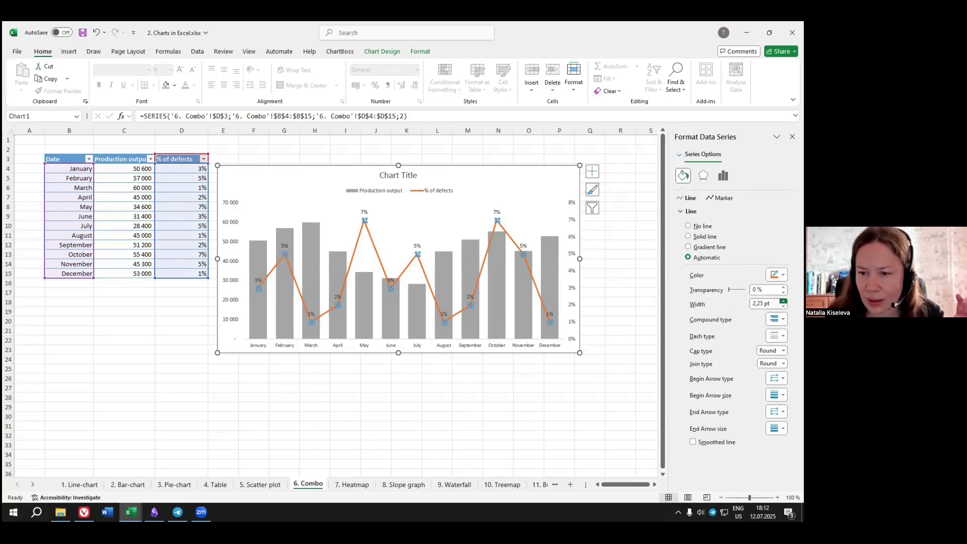
click(783, 301)
click(784, 301)
click(784, 301)
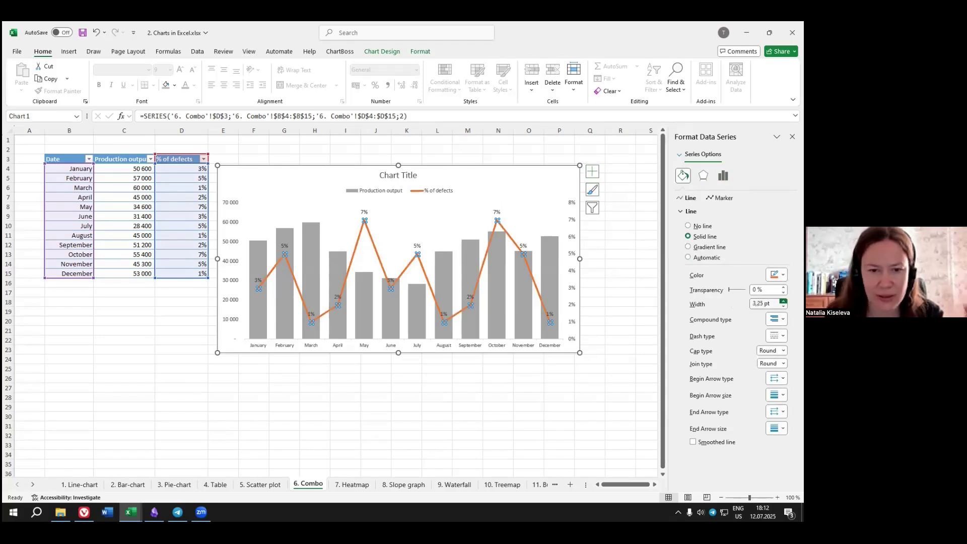
Make the % of defects data labels bold and color their text dark orange.
click(498, 214)
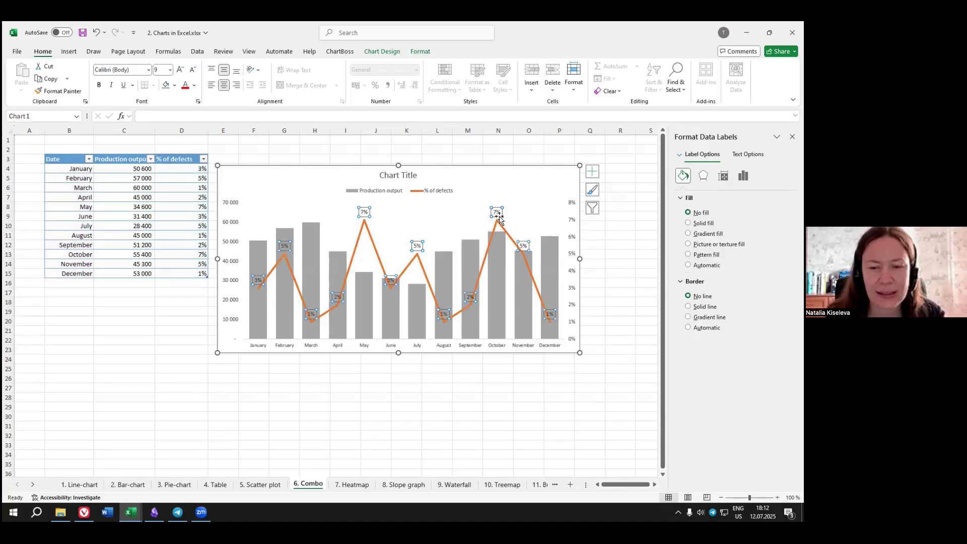
click(605, 272)
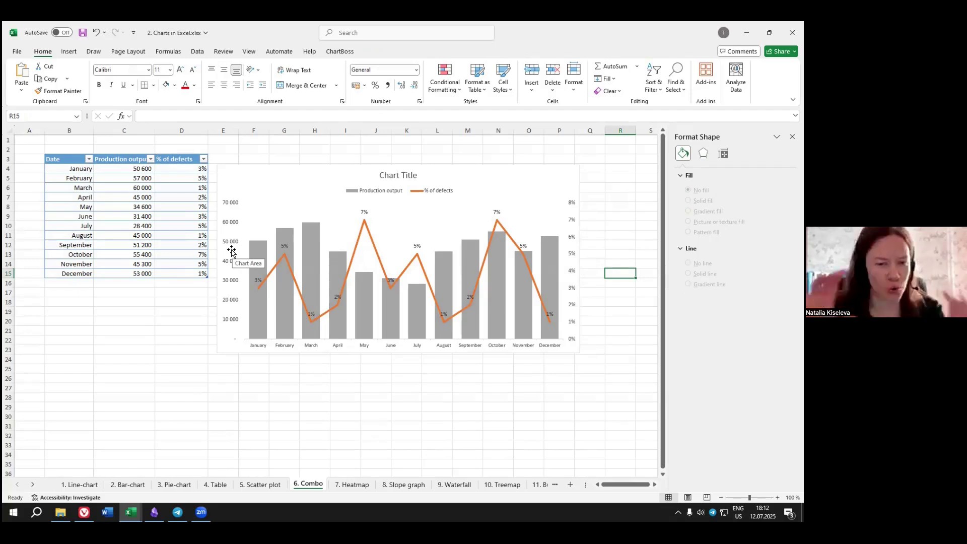
click(364, 213)
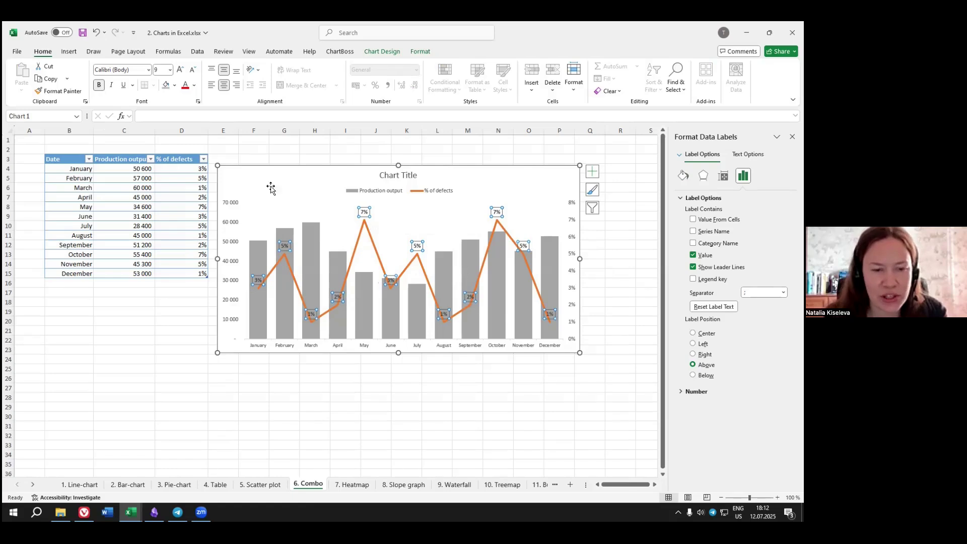
click(194, 85)
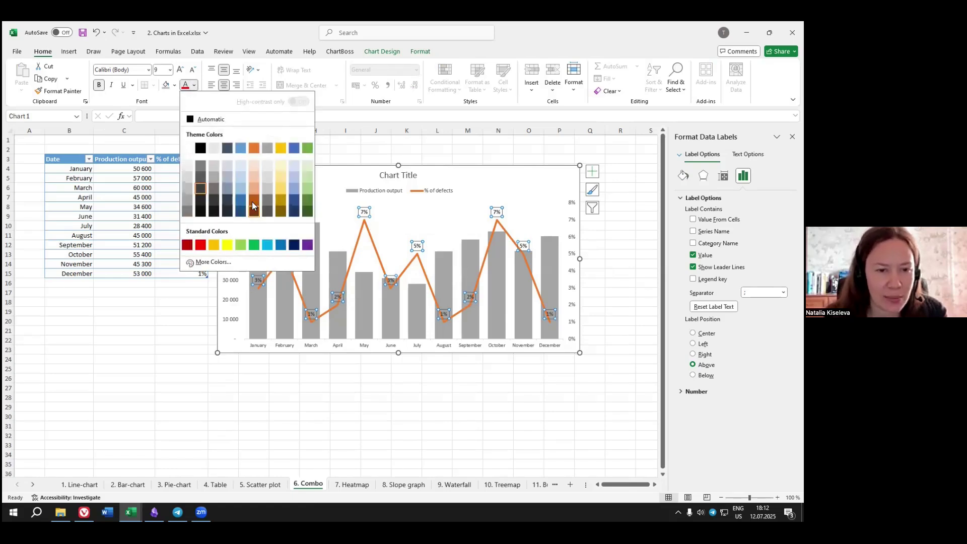
click(255, 148)
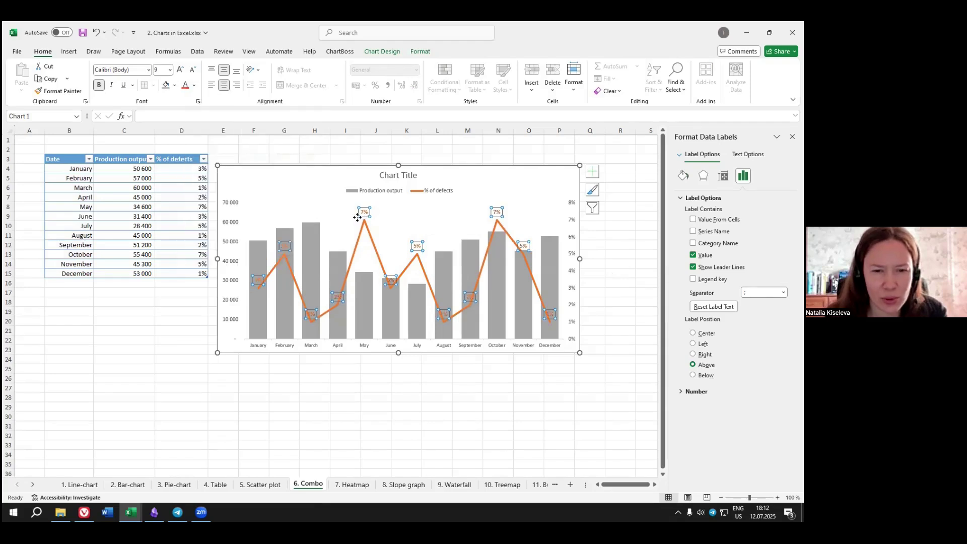
click(193, 85)
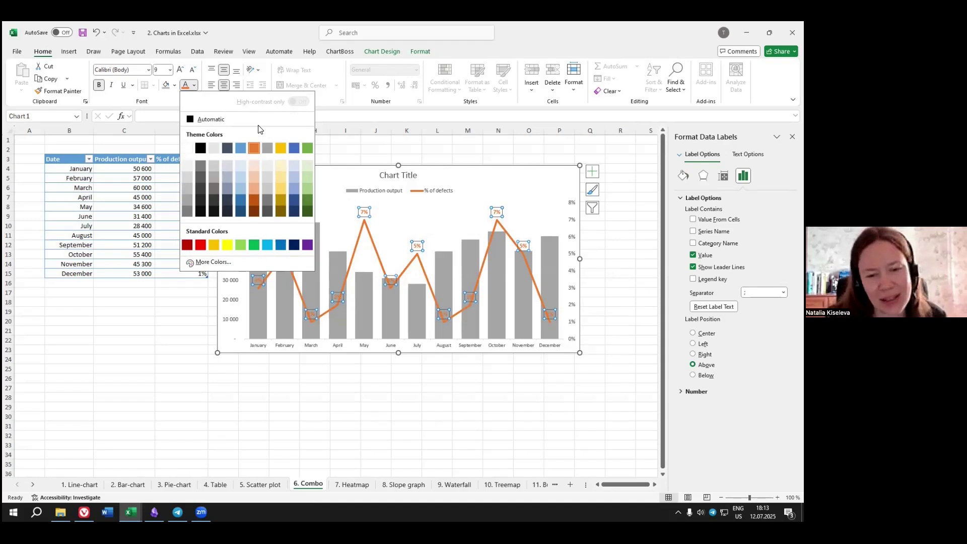
click(256, 203)
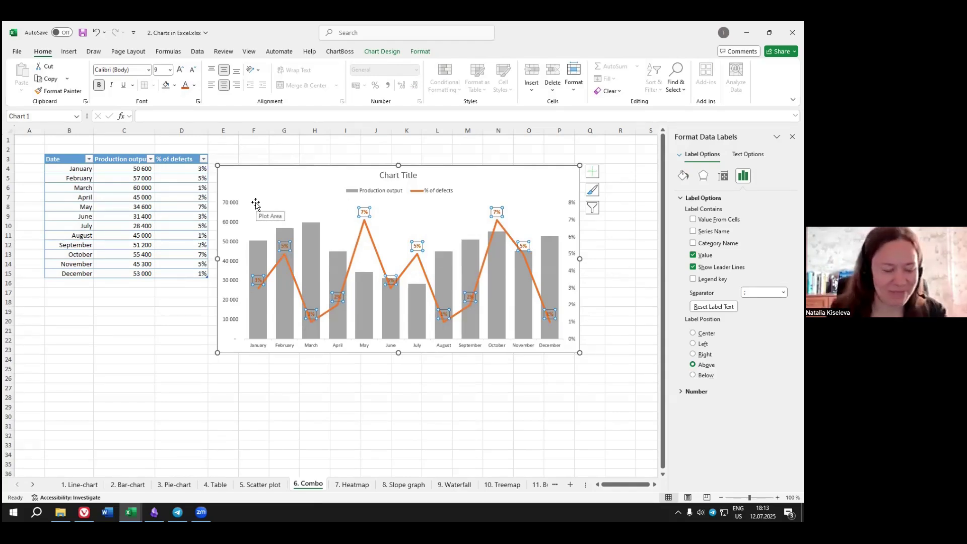
click(386, 387)
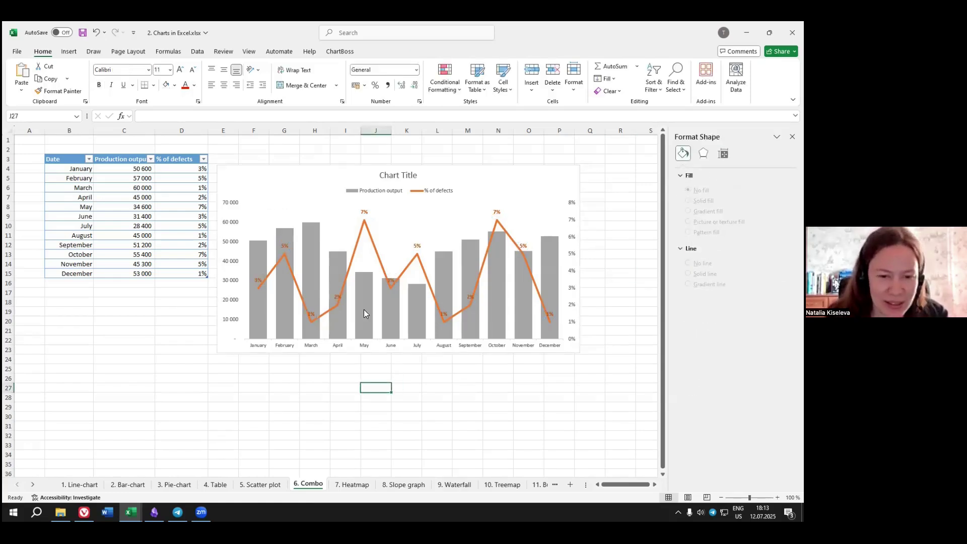
Open the fill color choices for the production output columns.
click(364, 212)
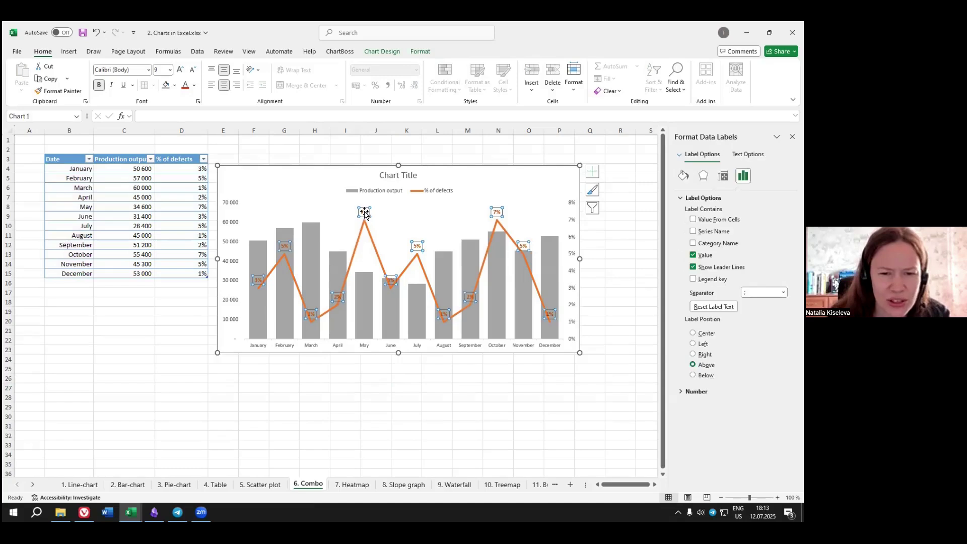
click(439, 265)
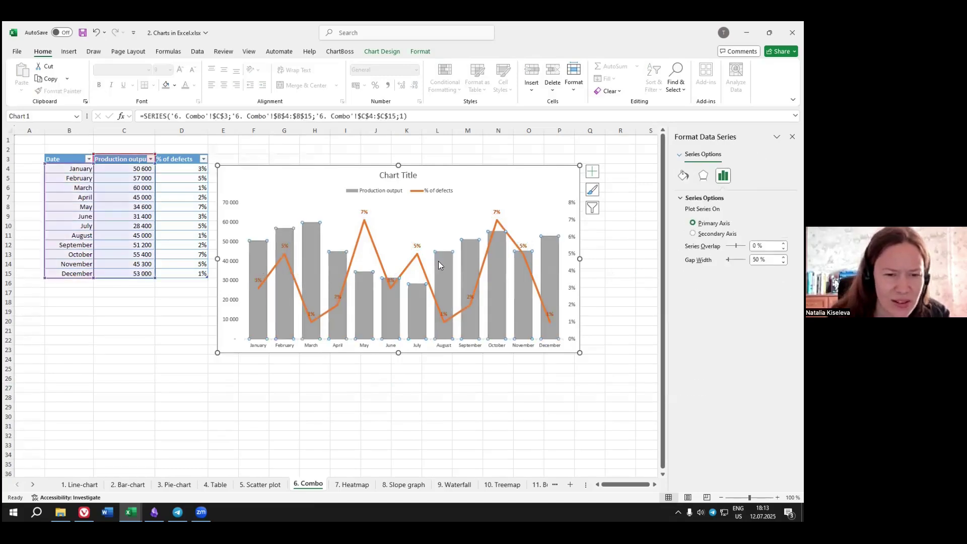
click(682, 175)
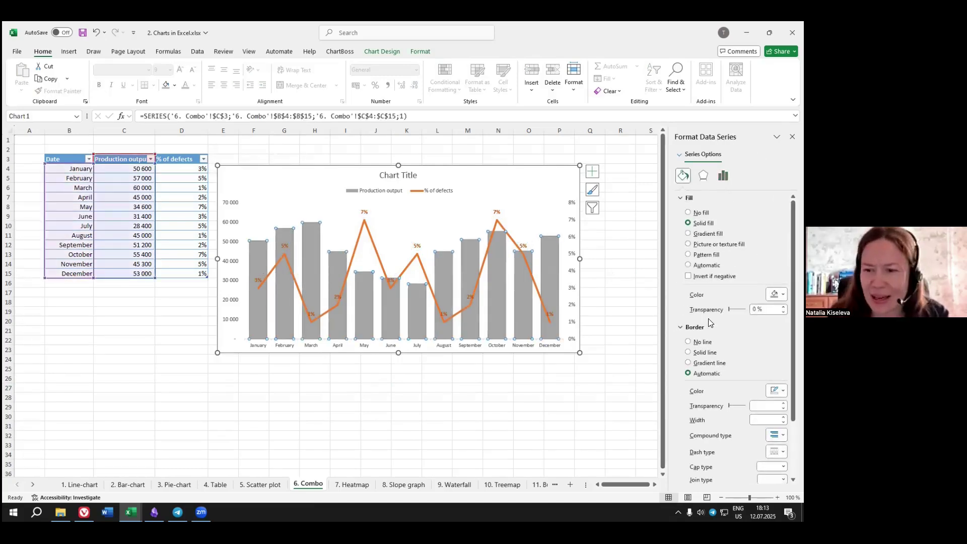
click(776, 294)
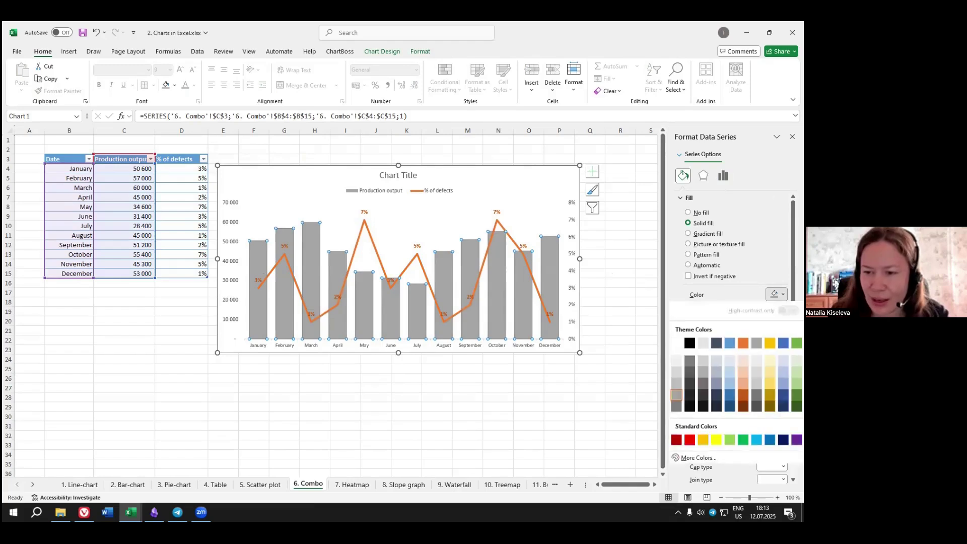
Recolour the production output columns with a lighter theme grey solid fill.
click(676, 382)
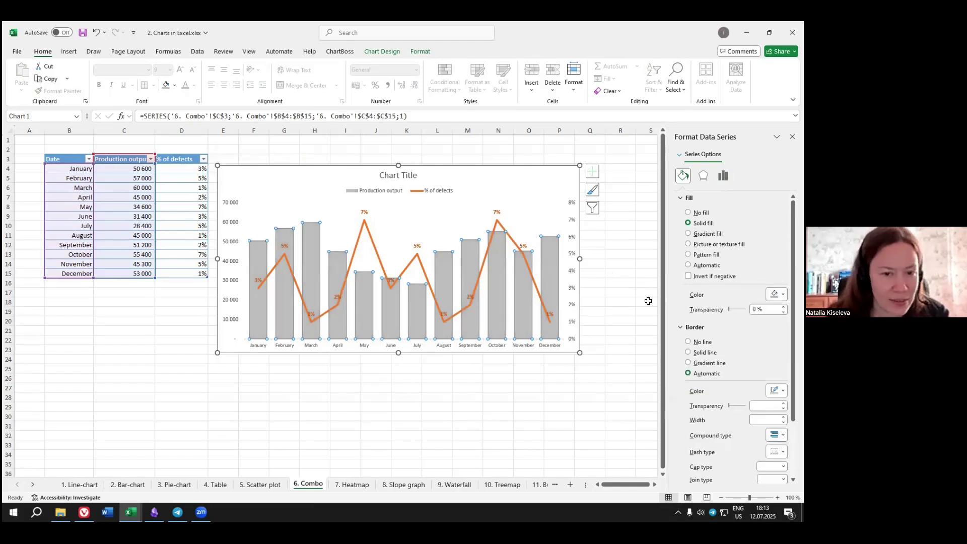
click(619, 301)
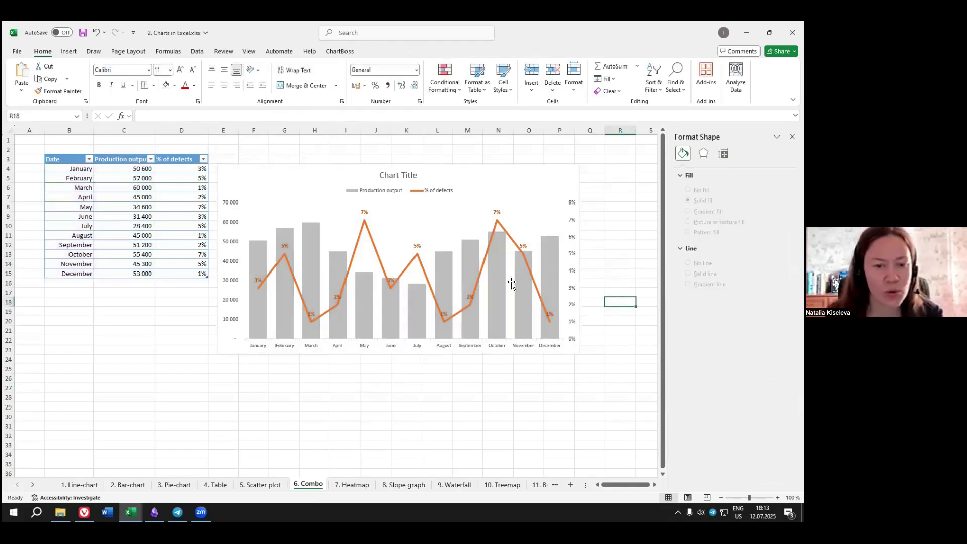
Move the March, June and August defect-percentage labels below the orange line so they no longer overlap it.
click(309, 312)
click(310, 314)
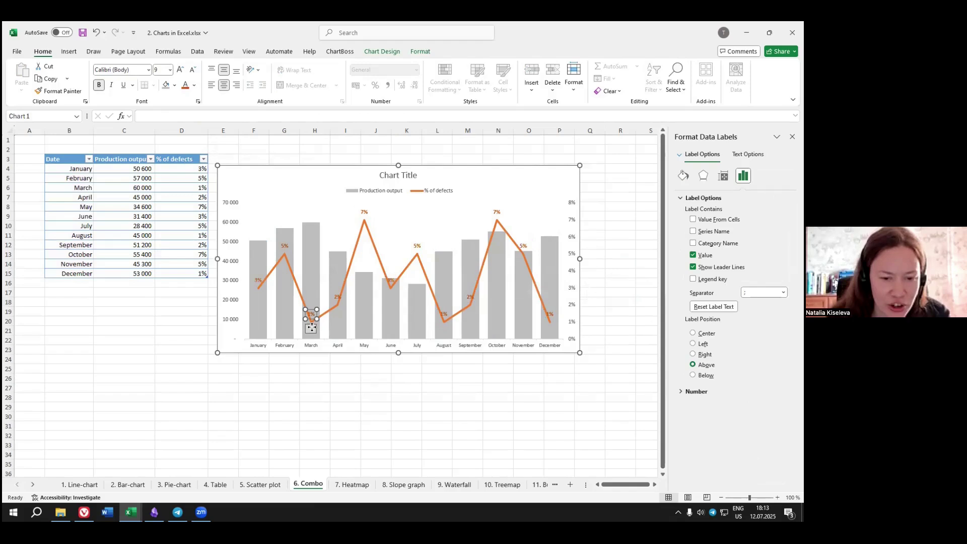
drag(312, 330, 312, 329)
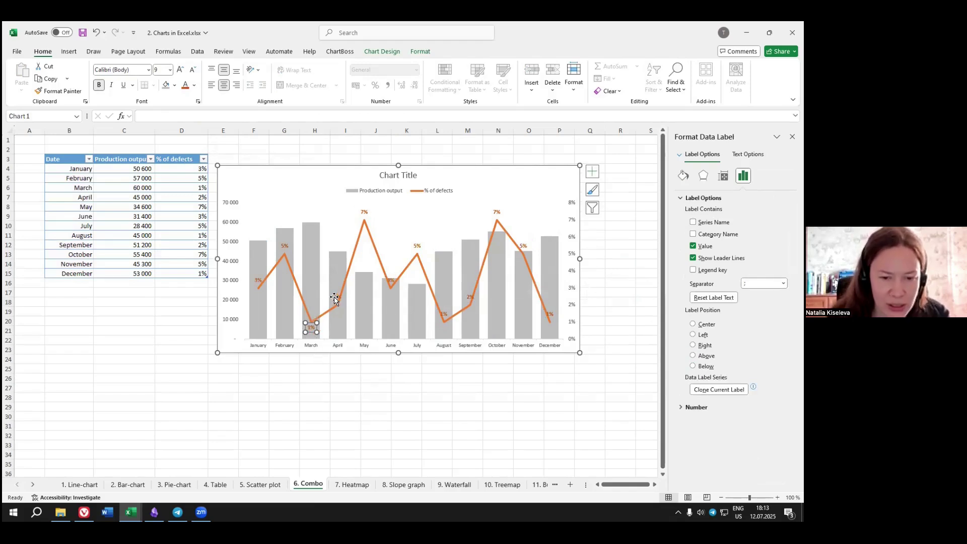
click(389, 280)
drag(389, 281, 389, 291)
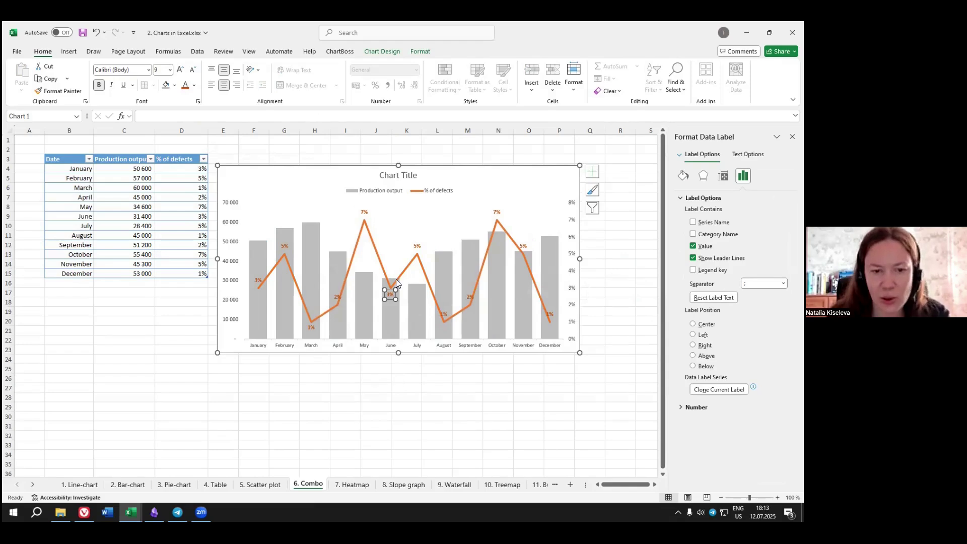
click(448, 313)
drag(448, 312, 449, 326)
Shift the September and December defect-percentage labels slightly up and away from the orange line.
click(468, 295)
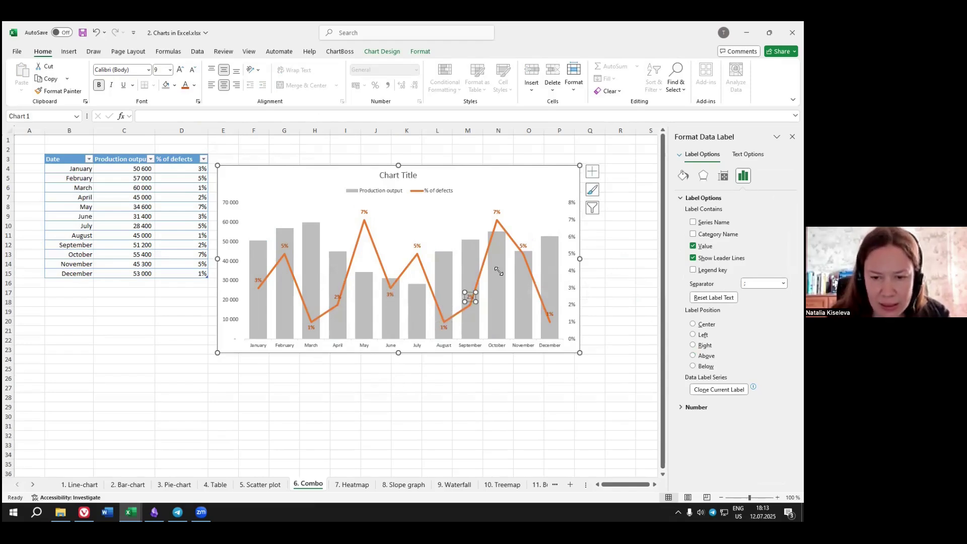
click(549, 315)
drag(549, 308, 552, 305)
click(437, 387)
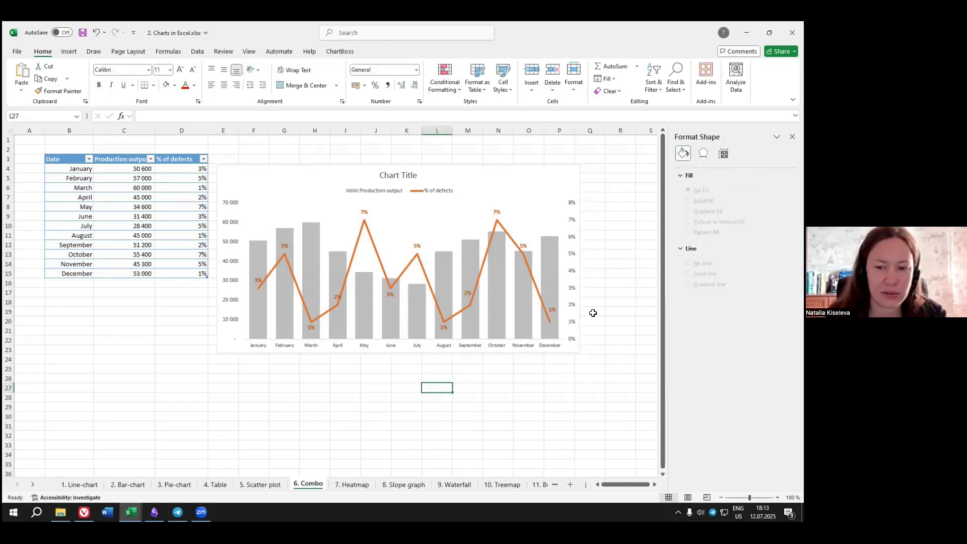
Turn off leader lines for the data labels of the % of defects series.
click(552, 309)
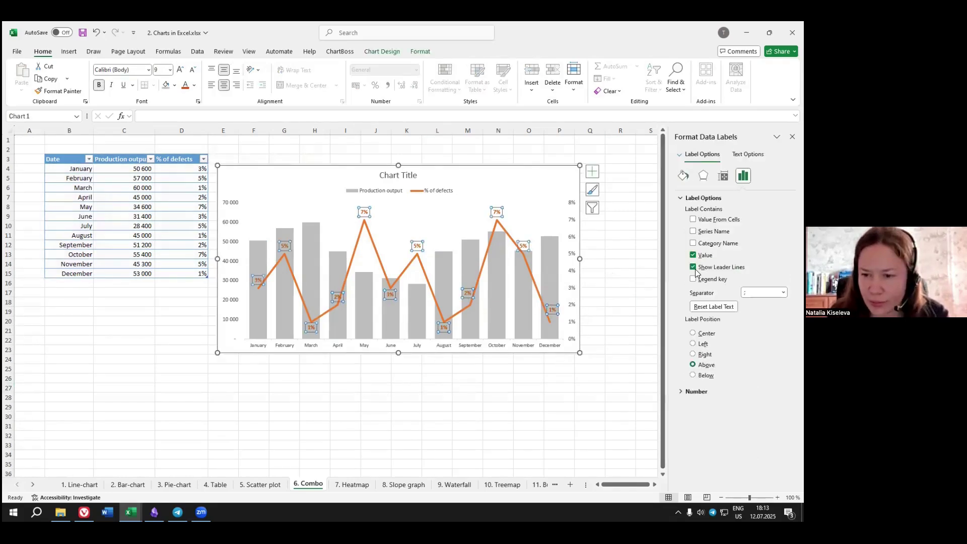
click(550, 317)
click(553, 313)
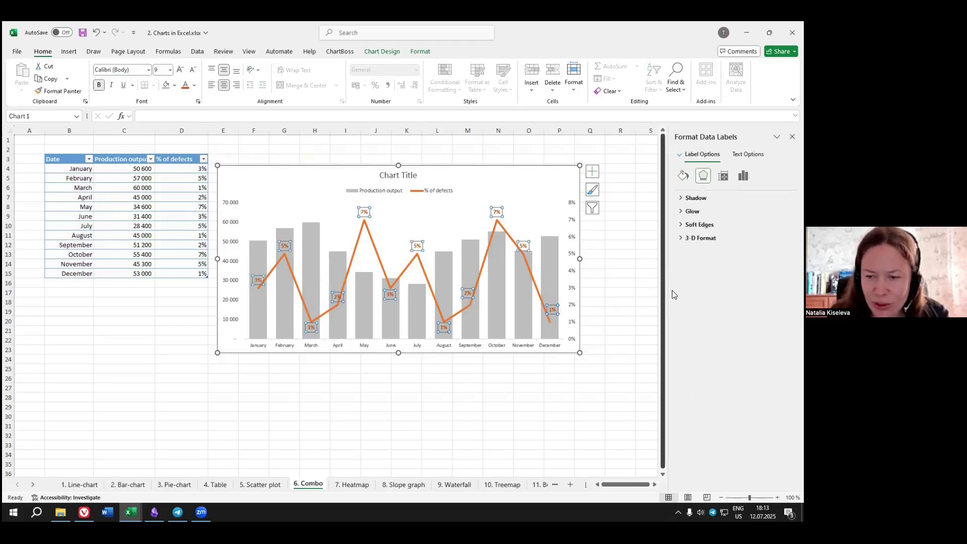
click(743, 175)
click(685, 176)
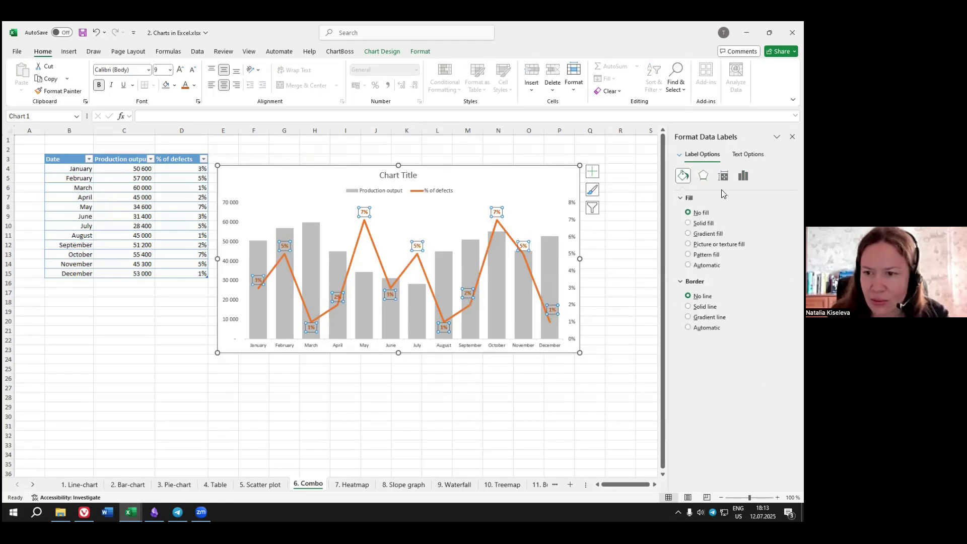
click(744, 155)
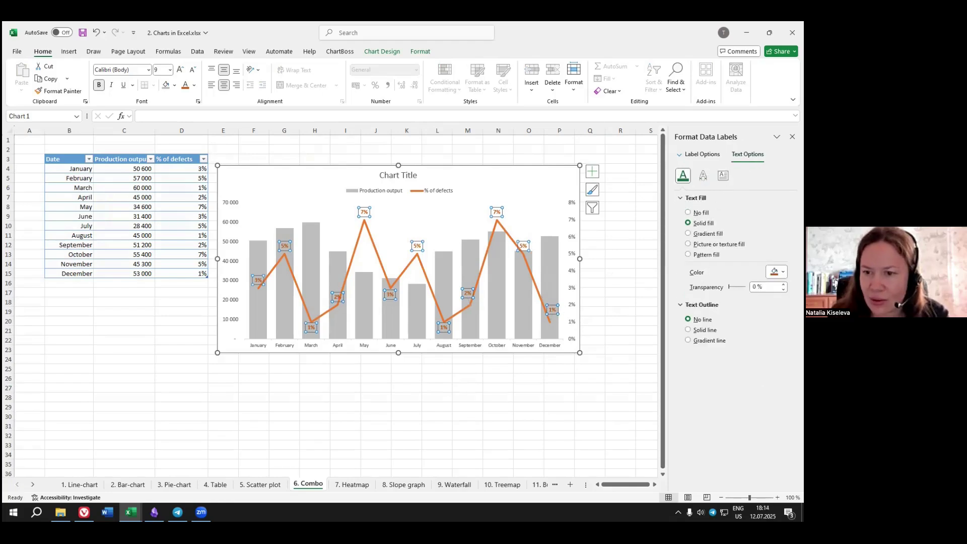
click(725, 176)
click(683, 176)
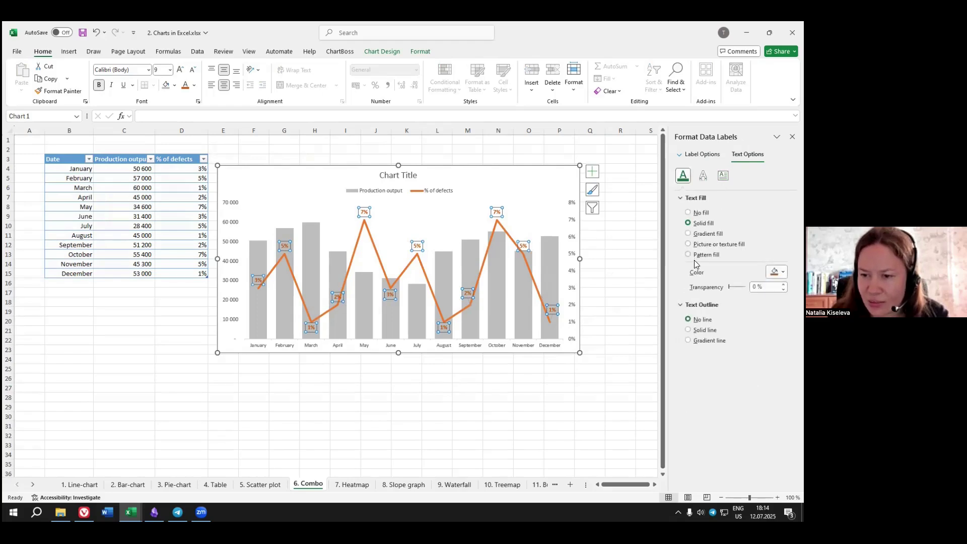
click(705, 155)
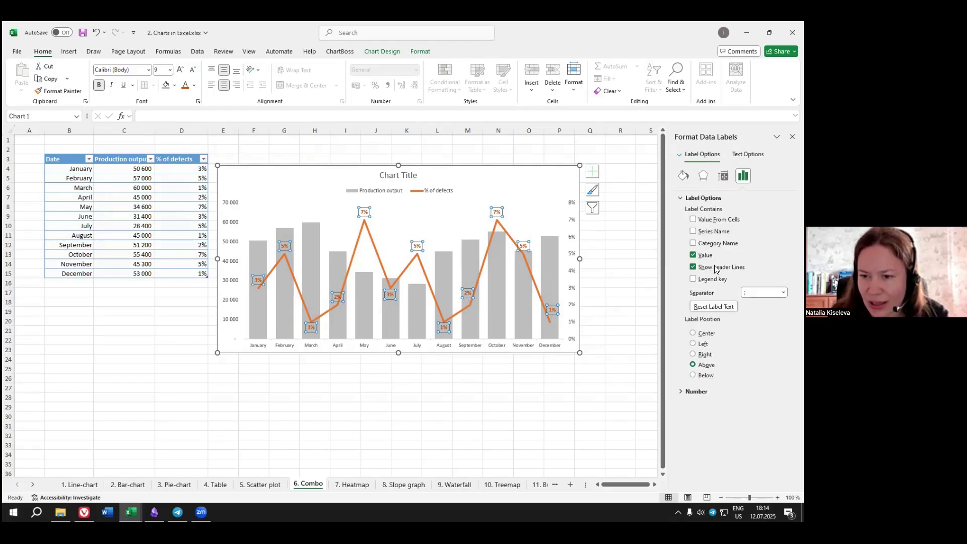
click(693, 267)
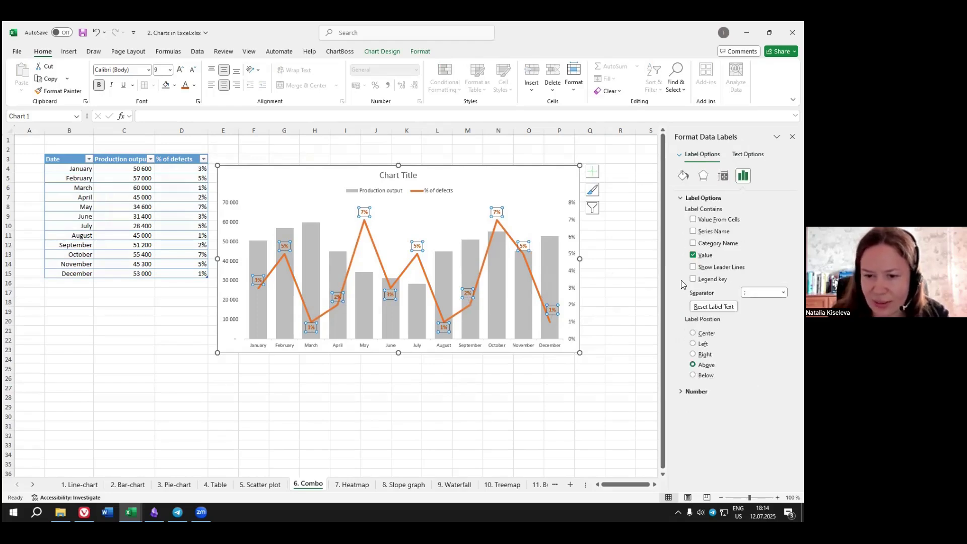
click(493, 378)
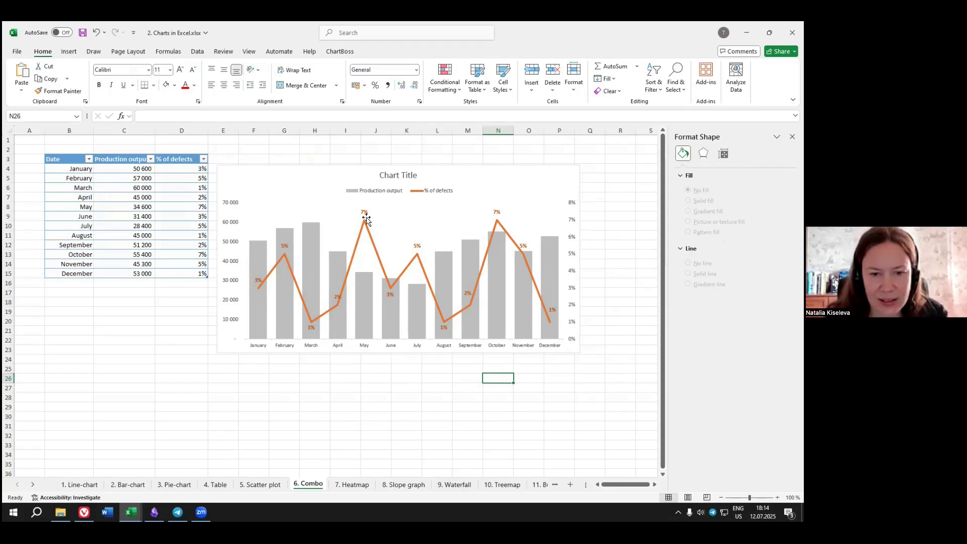
Try deleting the secondary percentage axis from the chart, and undo the deletion.
click(570, 204)
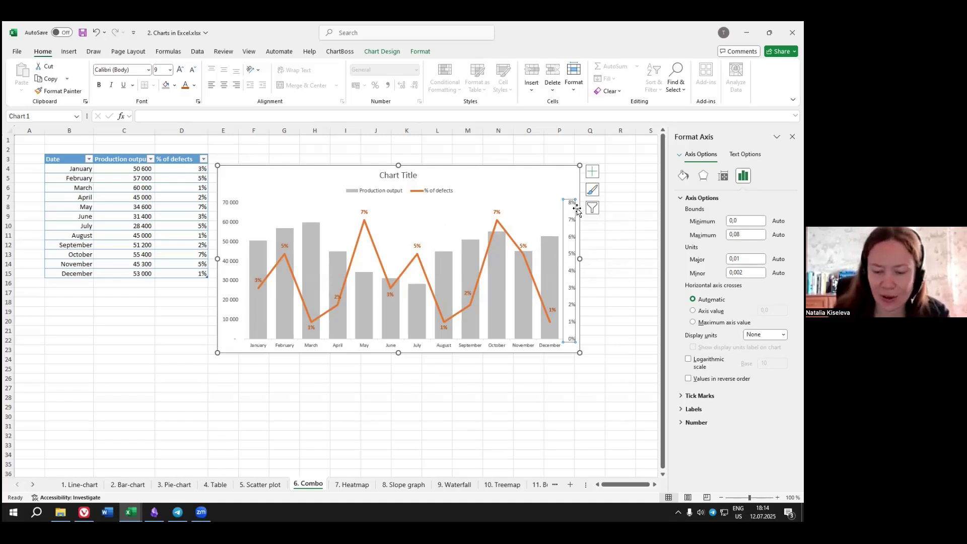
key(Delete)
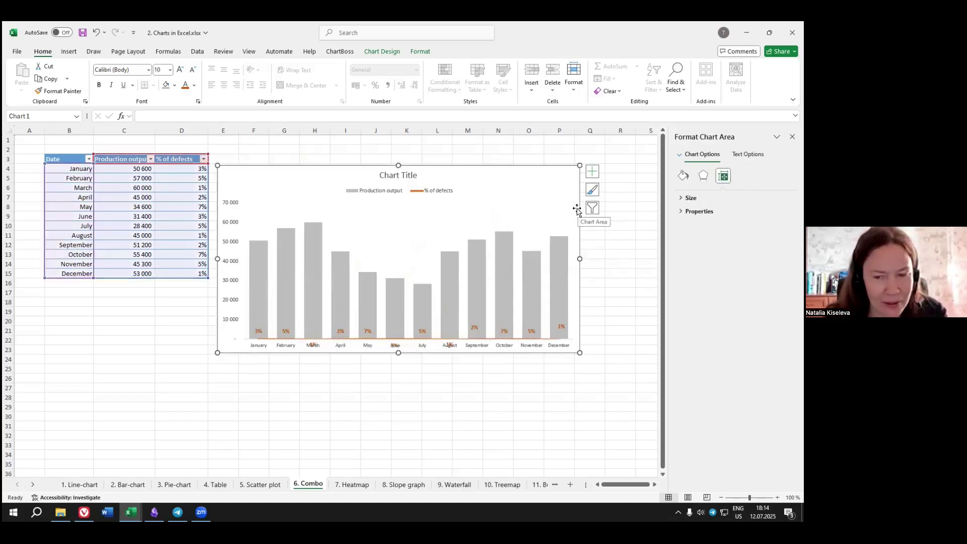
key(ctrl+z)
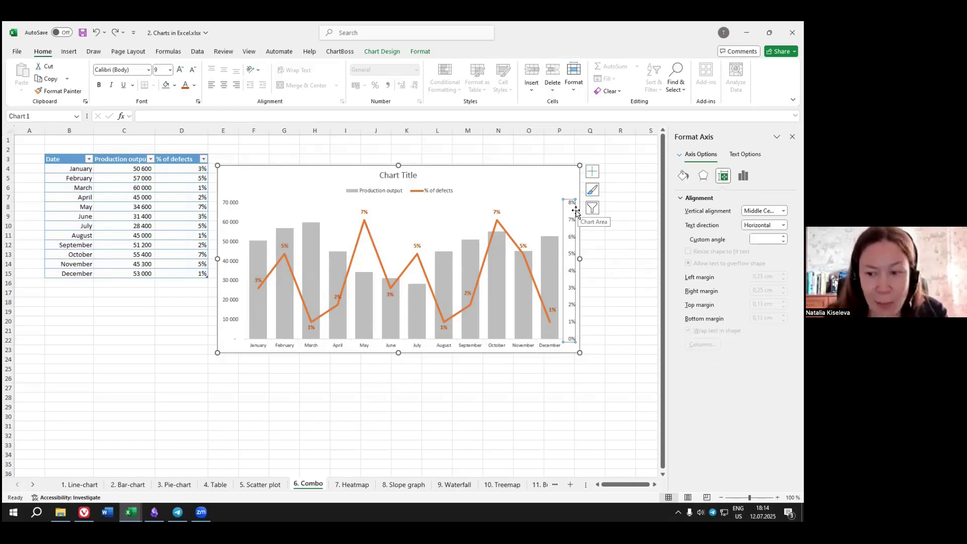
Hide the secondary percentage axis by setting its label font colour to white.
click(195, 85)
click(187, 146)
click(546, 385)
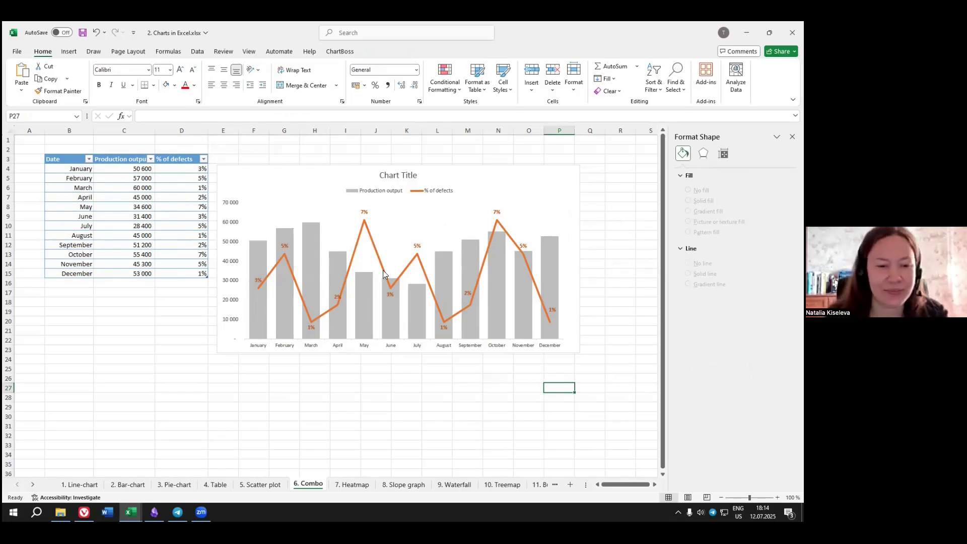
Set the font colour of the primary production output axis labels to a theme grey.
click(228, 207)
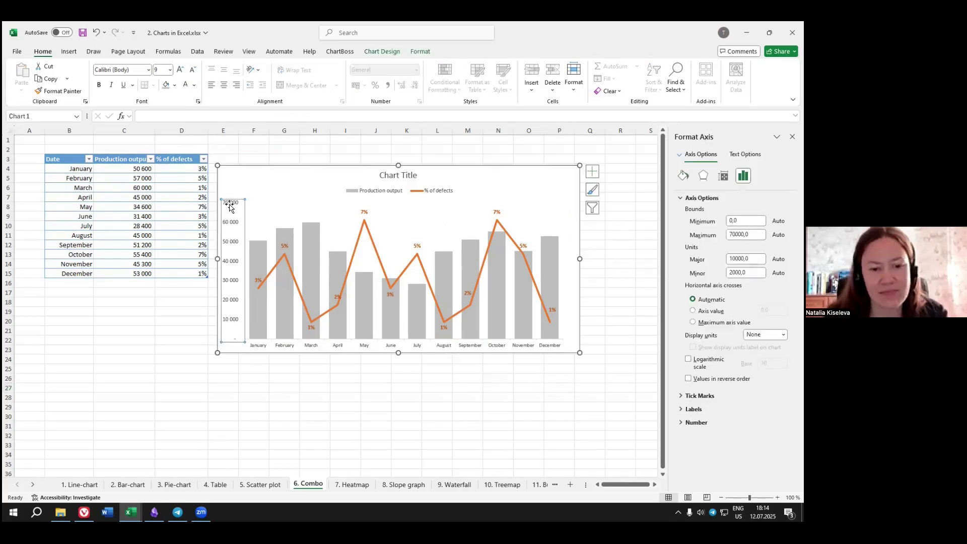
click(194, 85)
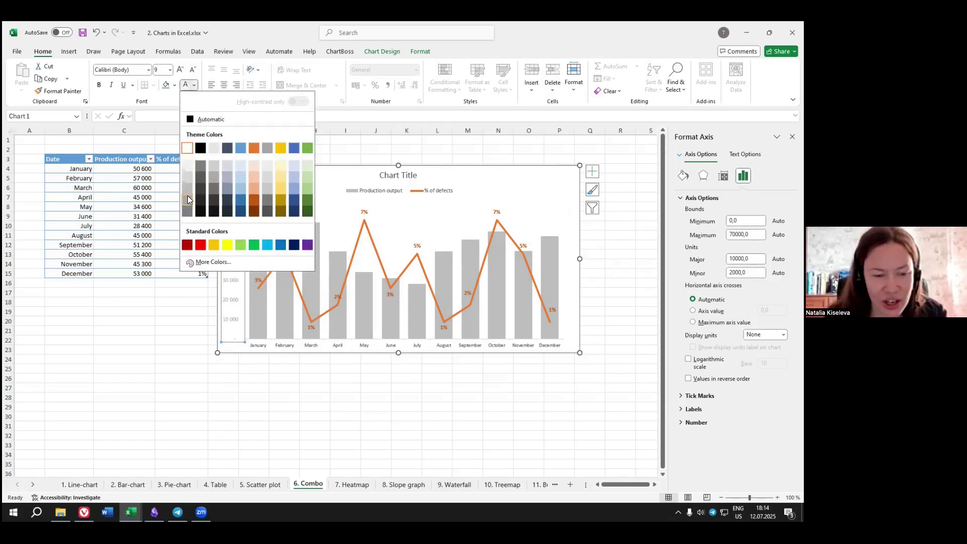
click(188, 195)
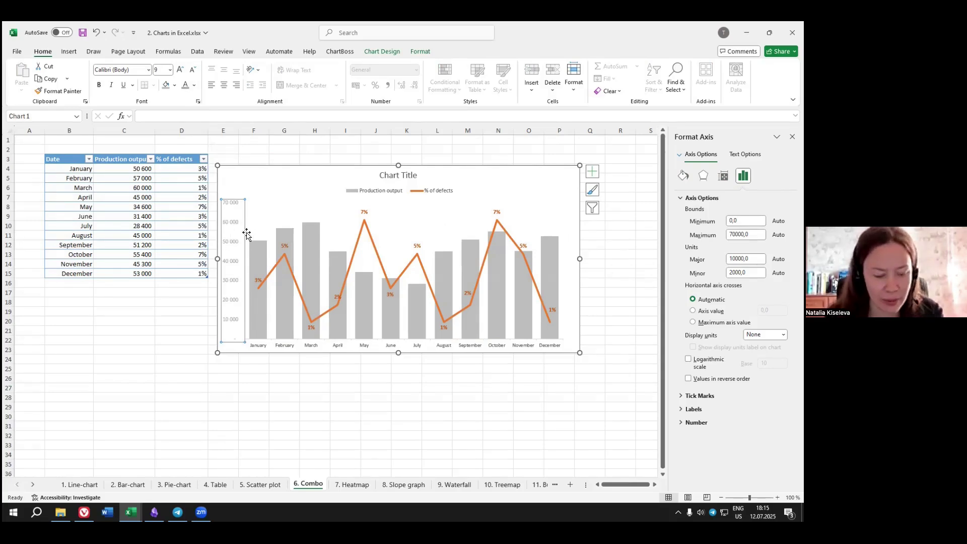
click(325, 398)
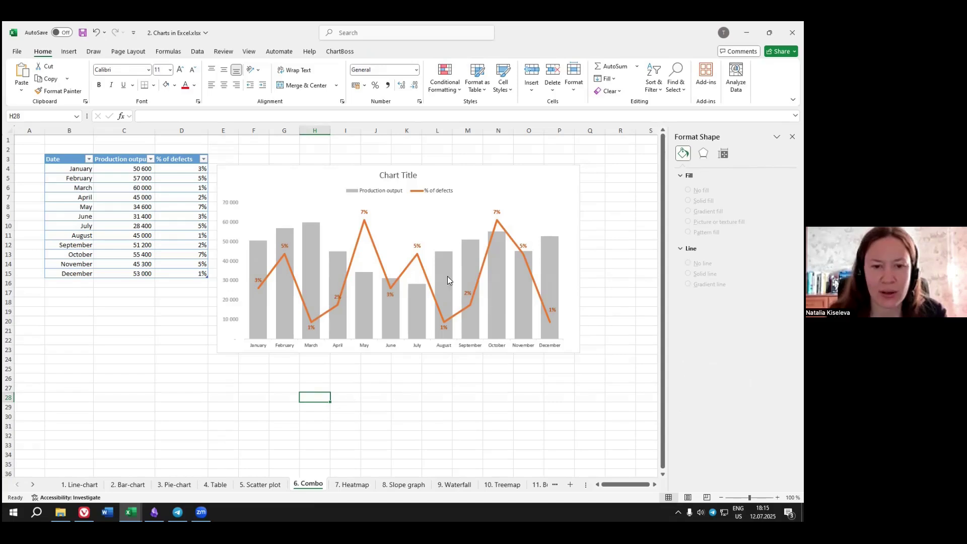
click(380, 194)
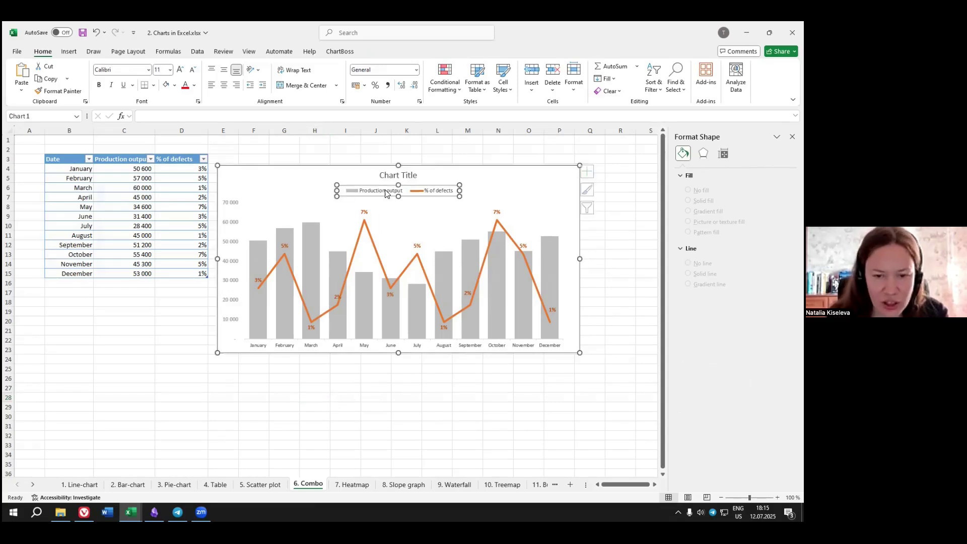
click(393, 174)
triple_click(402, 175)
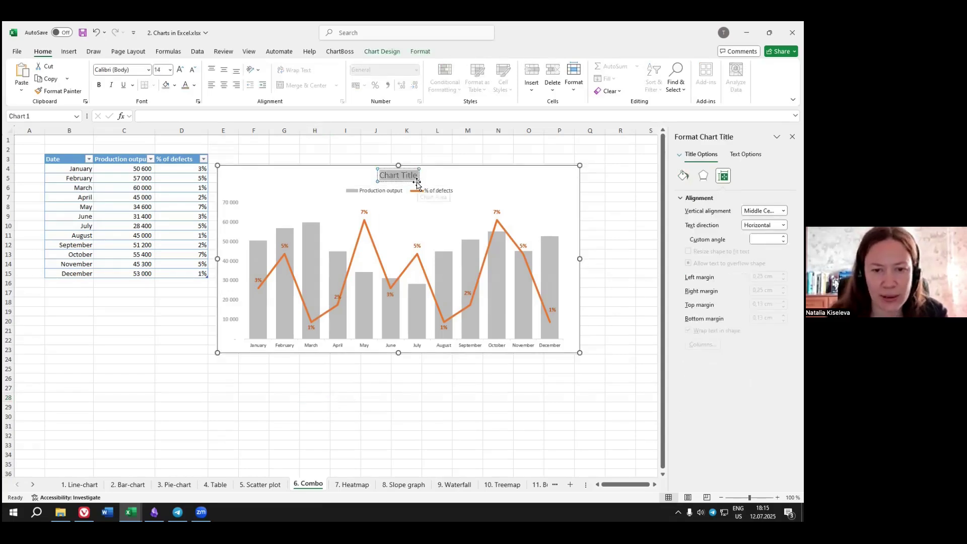
click(374, 426)
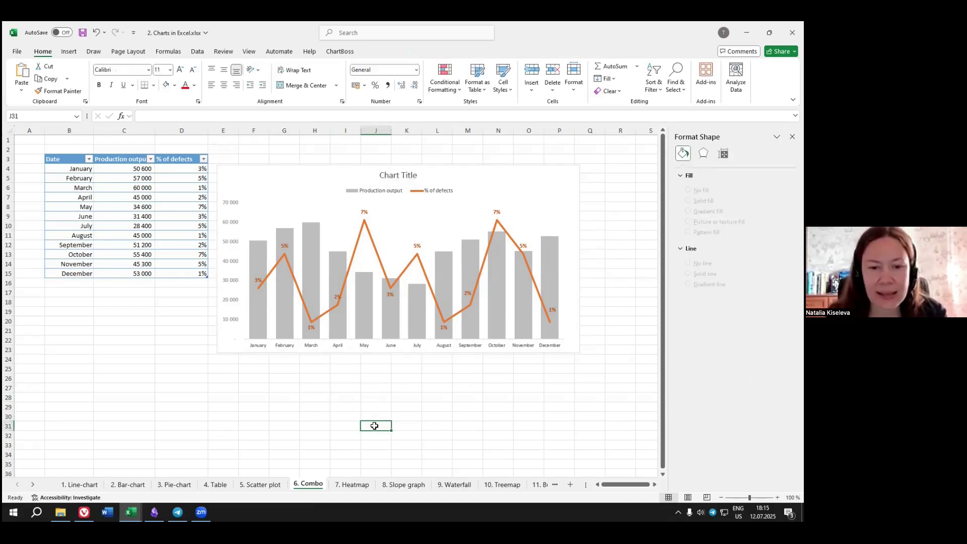
Replace the placeholder chart title with "Last Three Months We Had".
click(402, 176)
click(403, 176)
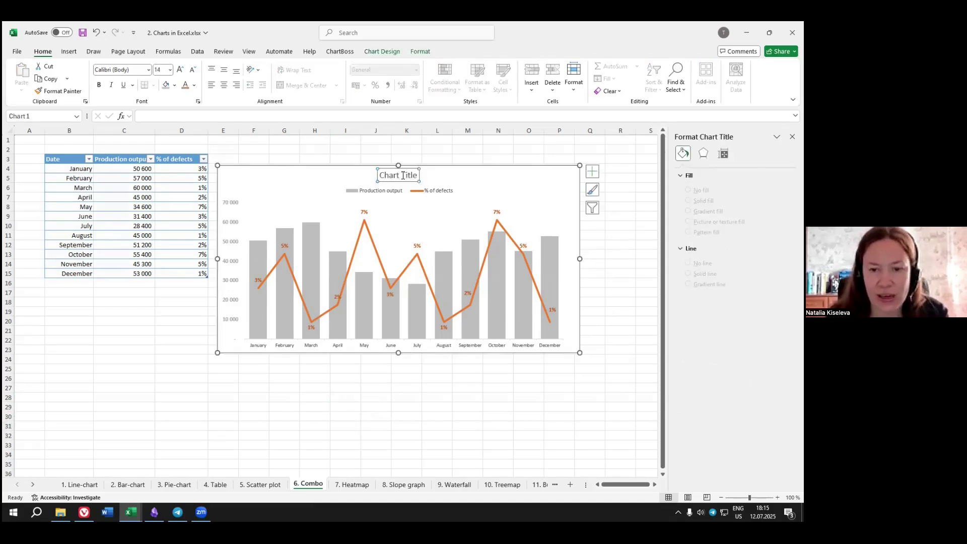
triple_click(403, 178)
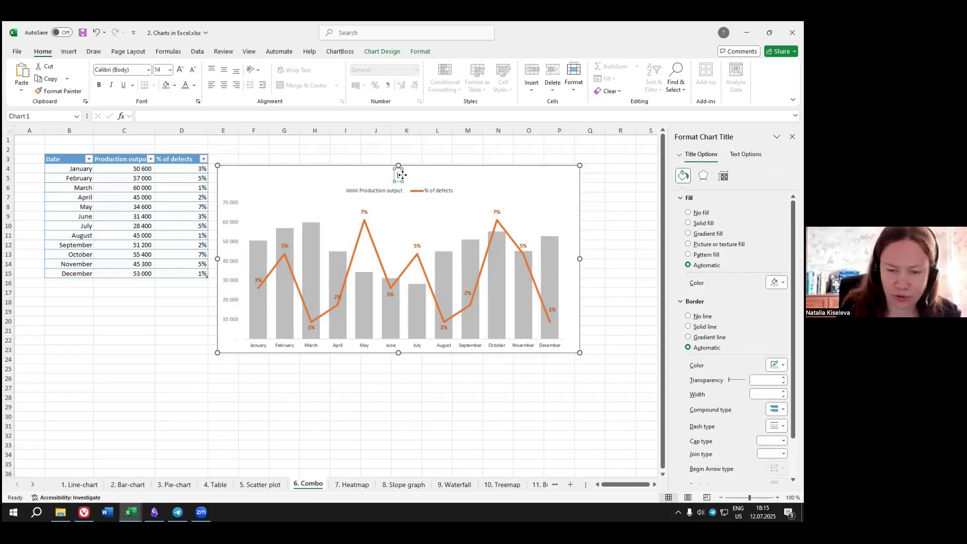
text(Last Three Months We Hav)
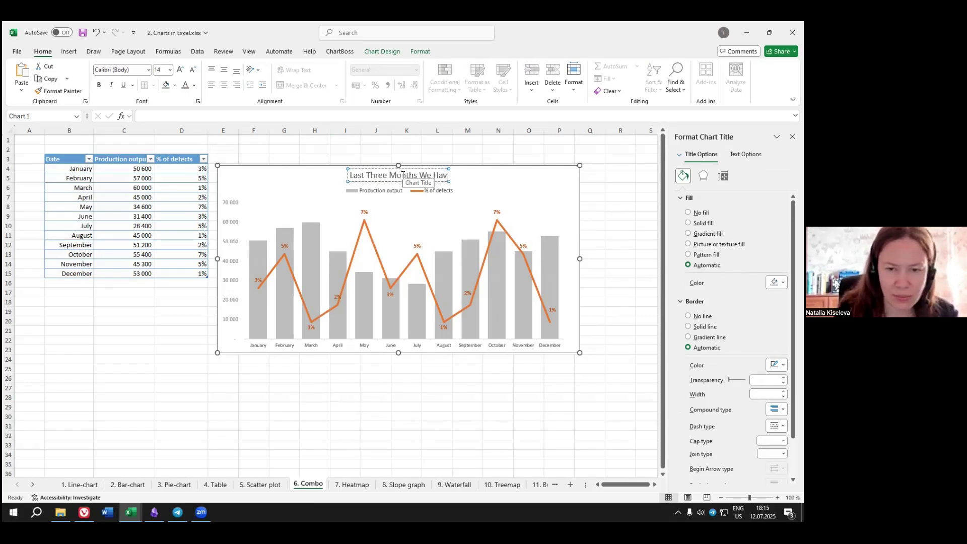
key(BackSpace)
text(d)
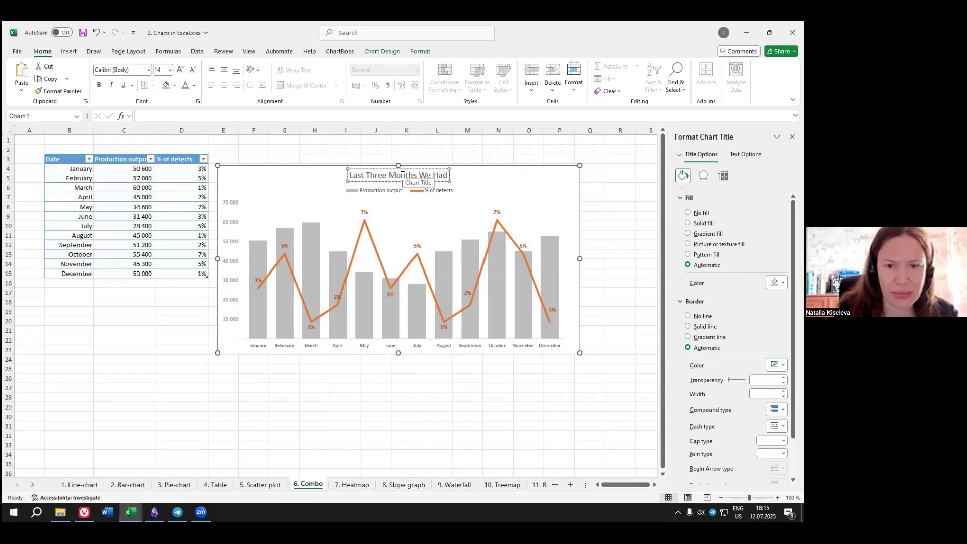
Rewrite the end of the chart title so it reads "Last Three Months Our % of Defection is Declining!".
key(BackSpace)
key(BackSpace)
key(BackSpace)
key(BackSpace)
key(BackSpace)
key(BackSpace)
key(BackSpace)
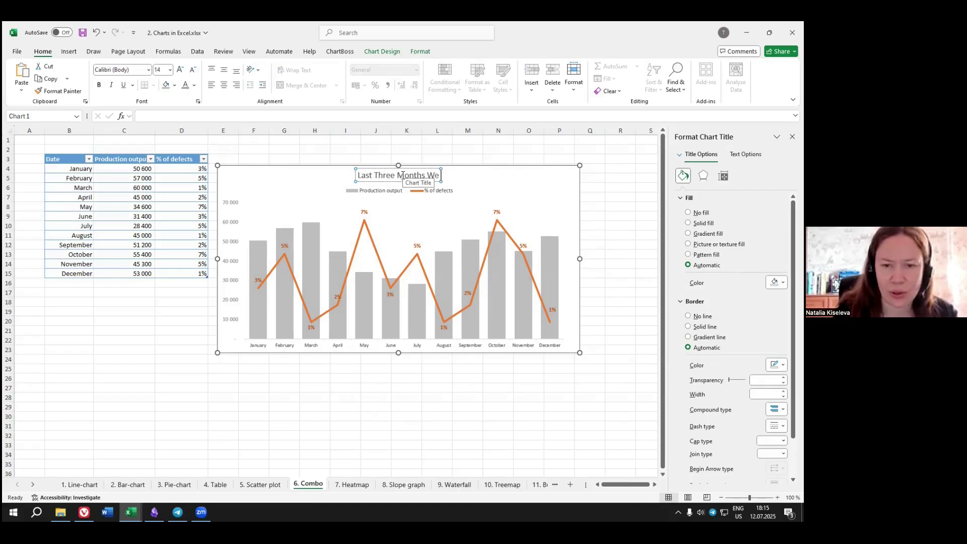
text(Ou)
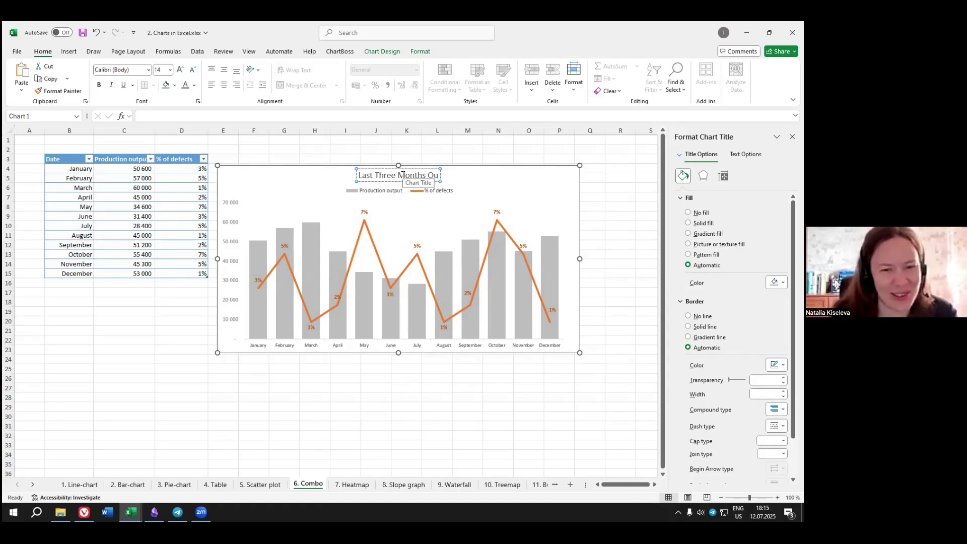
text(r)
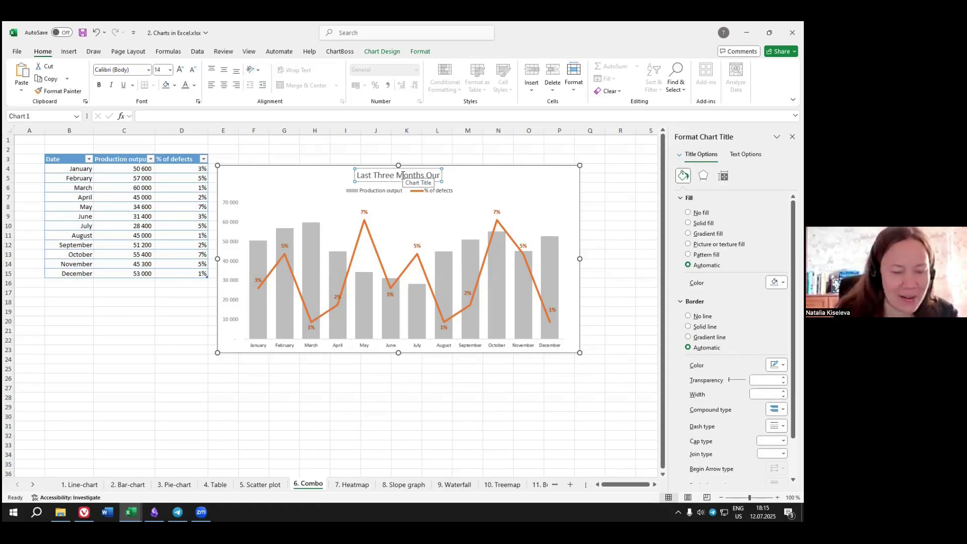
text( % of D)
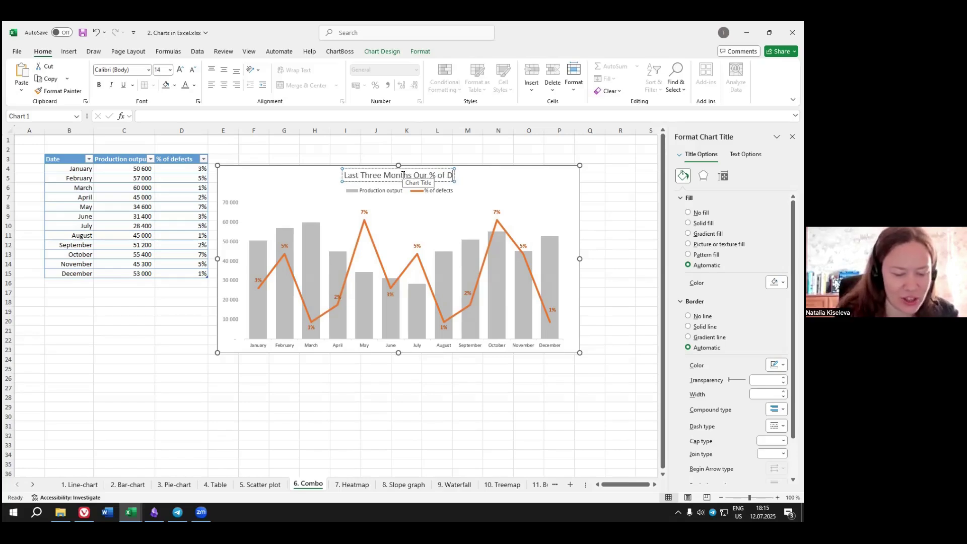
text(efection d)
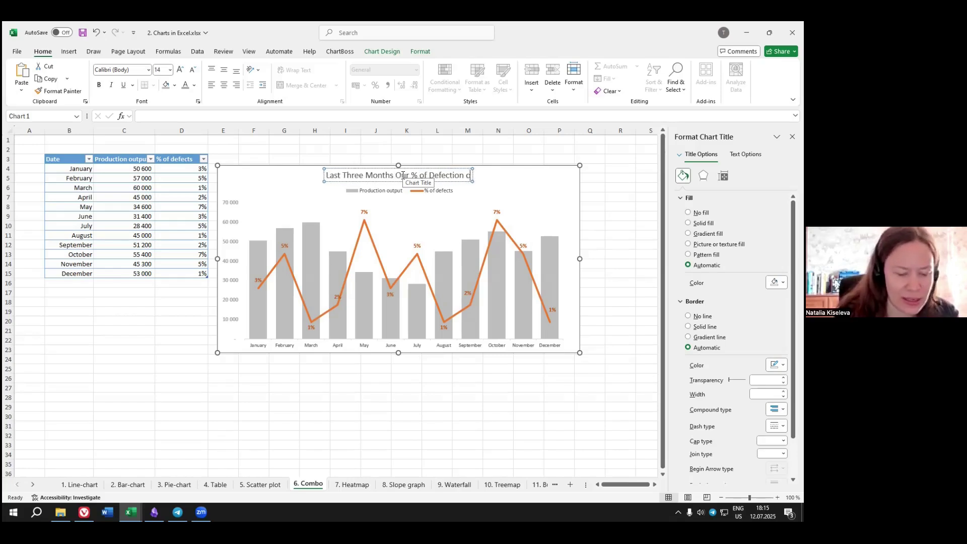
key(BackSpace)
text(is)
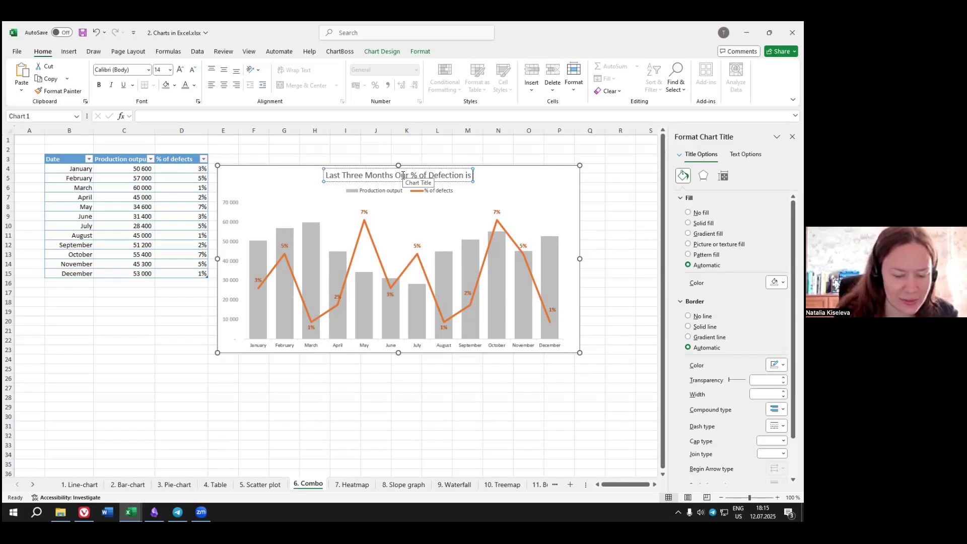
text( Declining!)
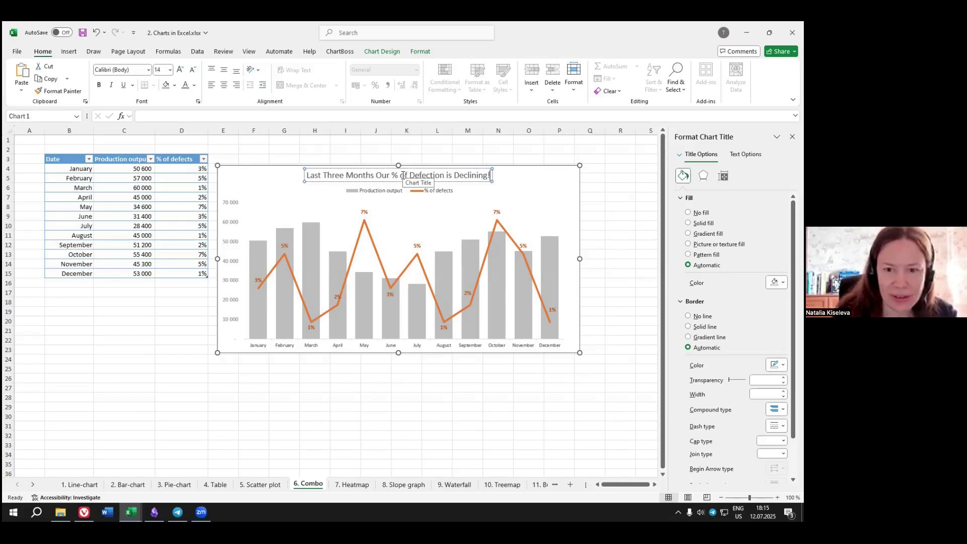
Enlarge the whole chart title to font size 20, keeping it in regular weight.
key(ctrl+a)
key(ctrl+b)
click(182, 72)
click(182, 72)
click(182, 71)
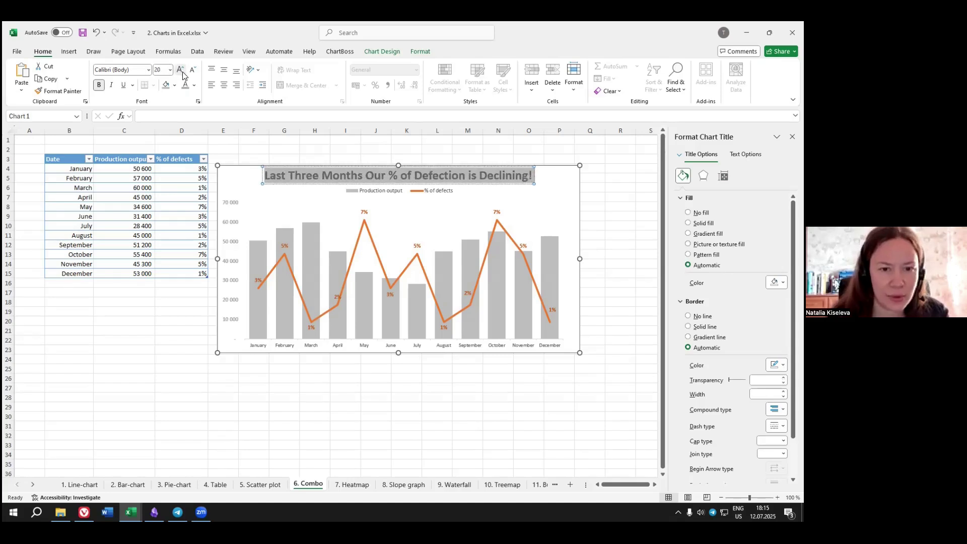
key(ctrl+b)
click(444, 177)
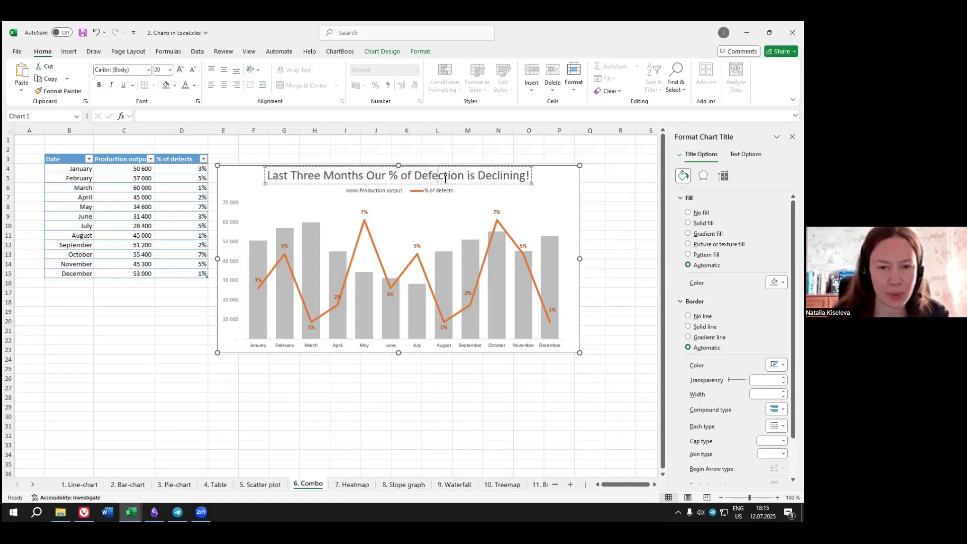
click(634, 305)
Change the line colour of the % of defects series to green.
click(376, 224)
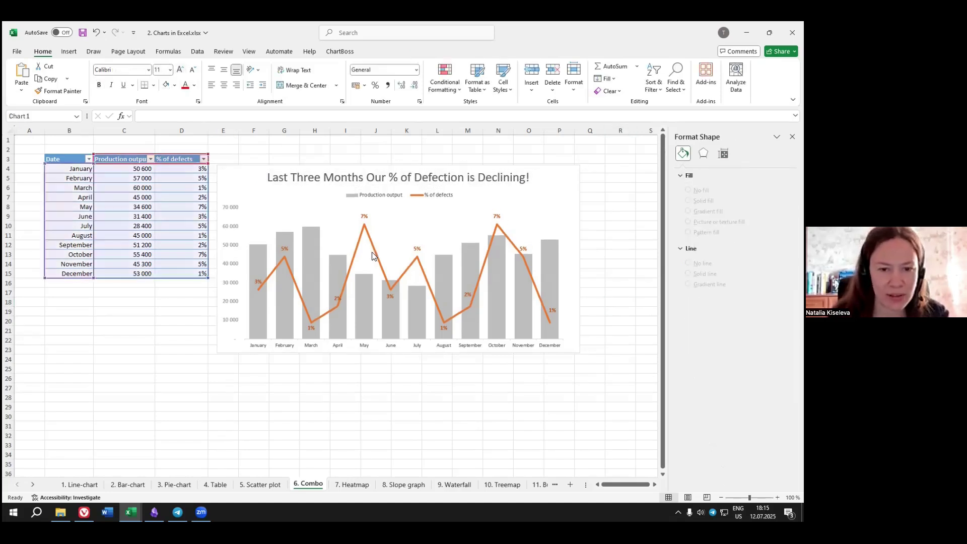
click(372, 252)
click(684, 175)
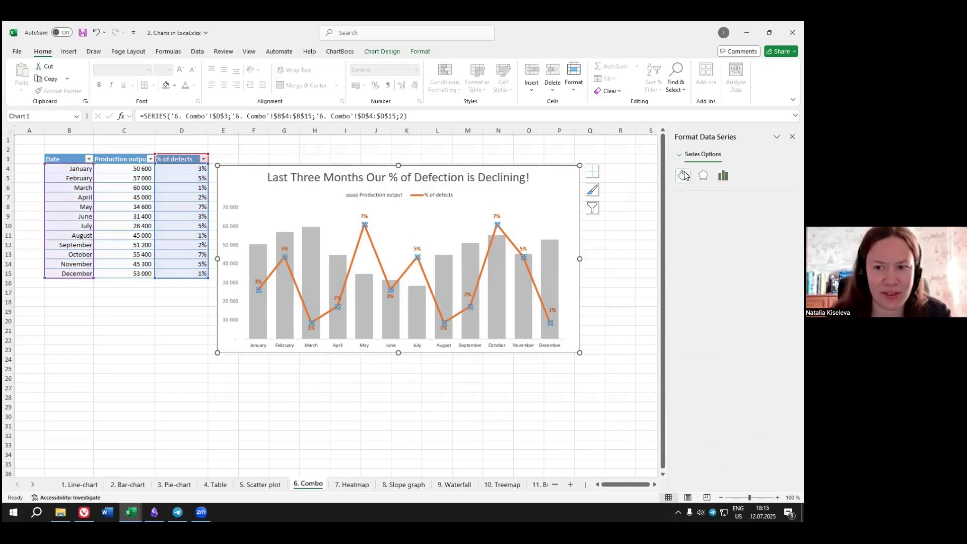
click(776, 274)
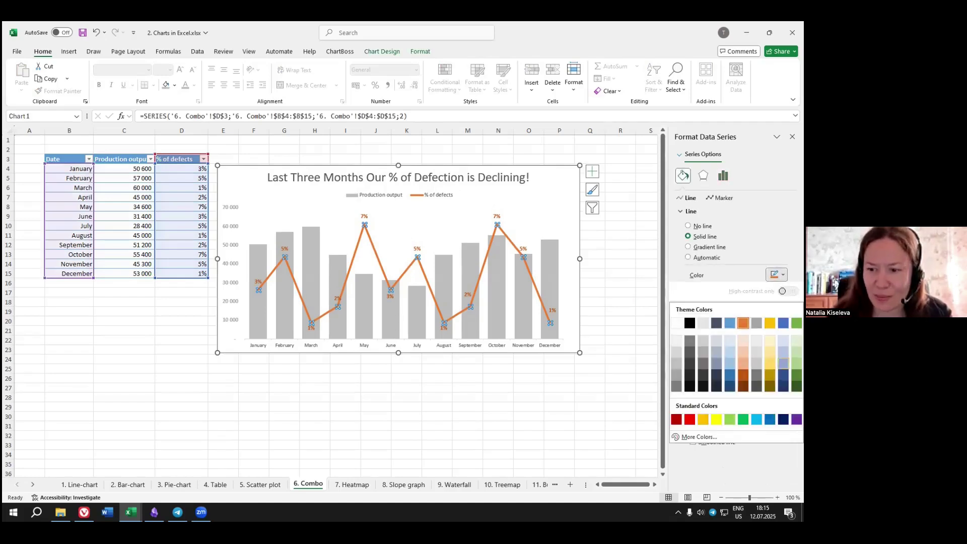
click(796, 323)
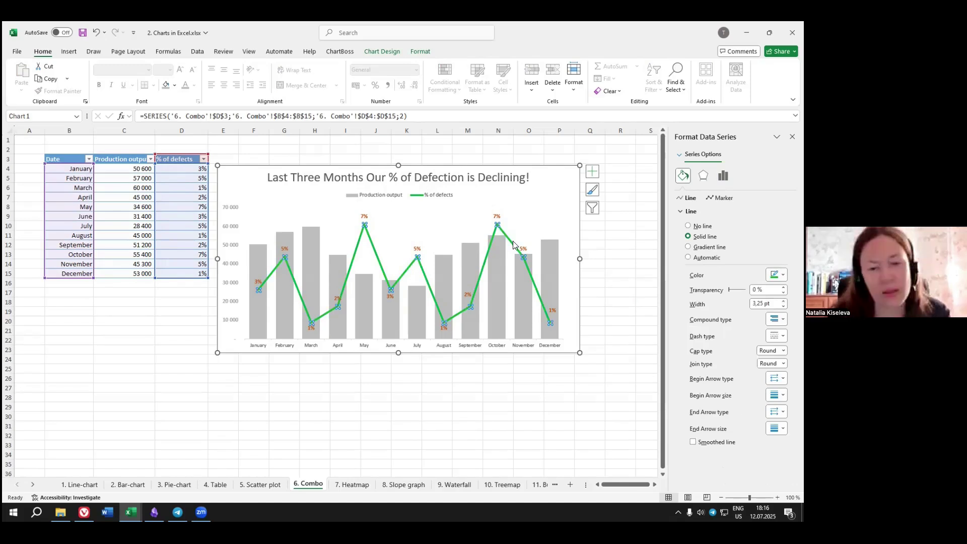
Set the font colour of the % of defects data labels to the same green as the line.
click(497, 216)
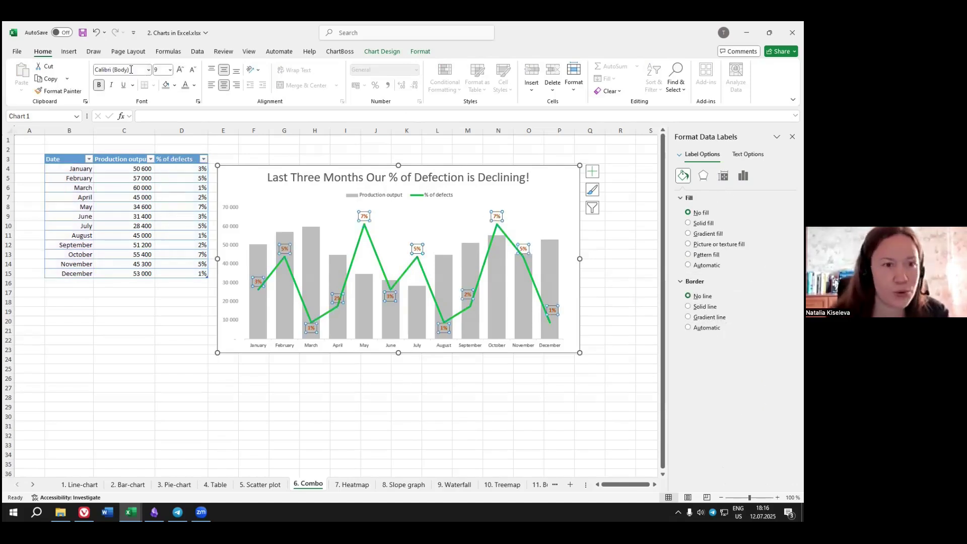
click(193, 86)
click(254, 245)
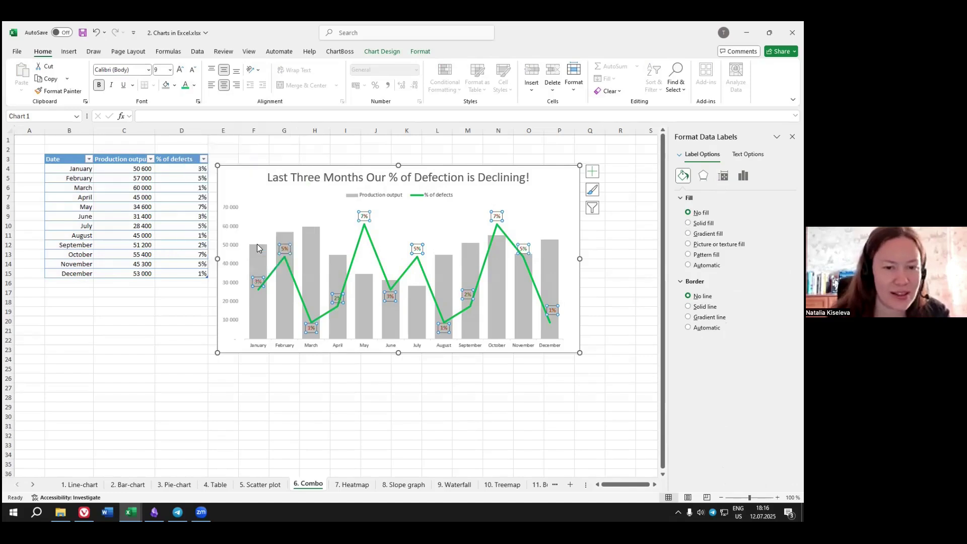
click(487, 412)
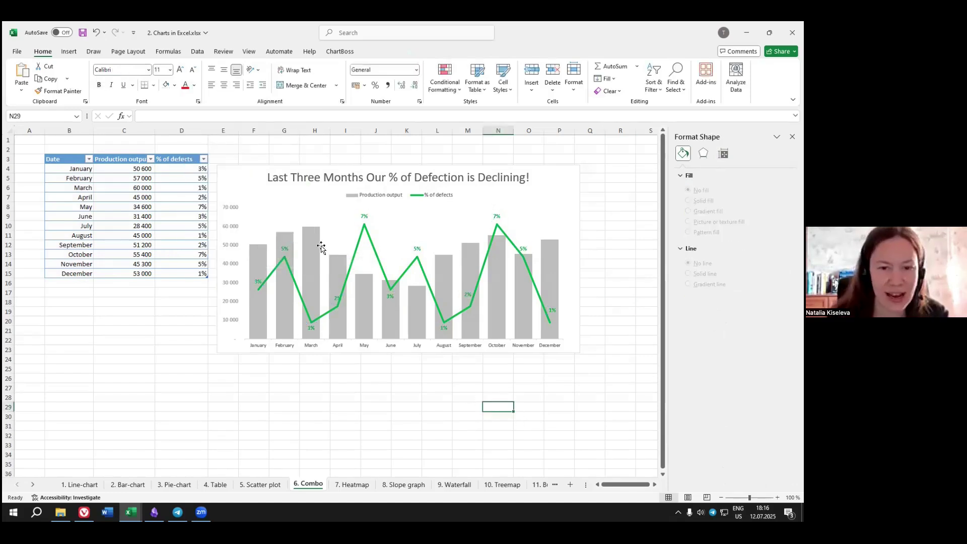
click(334, 295)
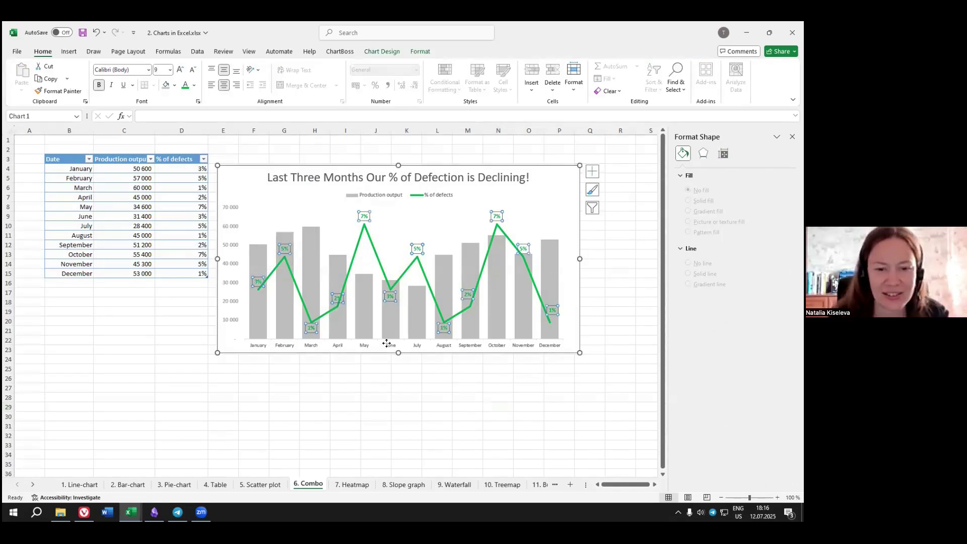
Make the word "Defection" in the chart title bold and green.
click(431, 177)
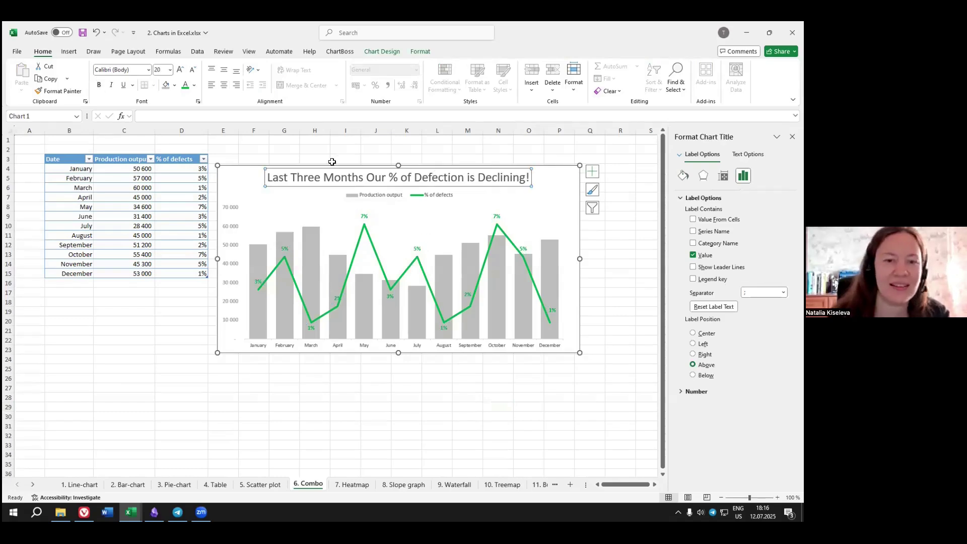
click(529, 178)
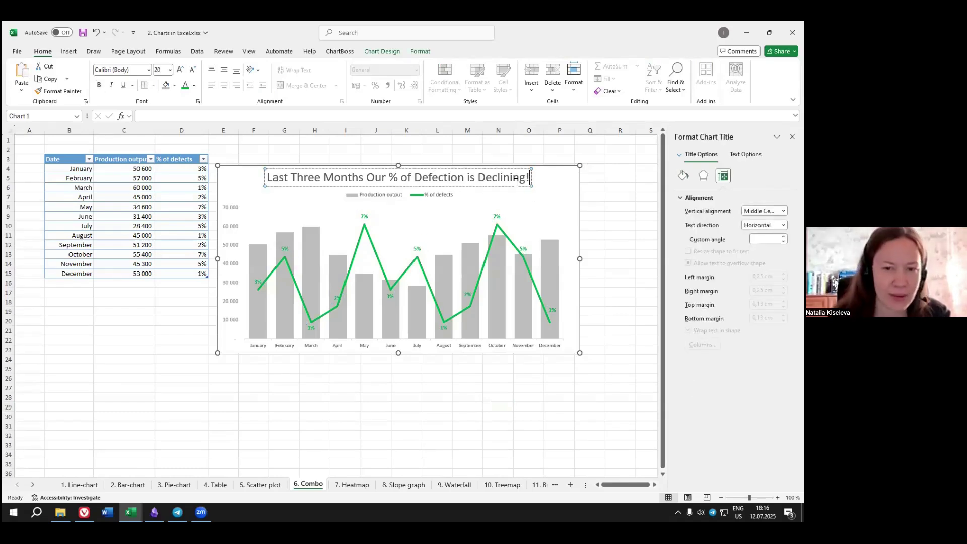
drag(415, 177, 464, 177)
click(194, 85)
click(252, 242)
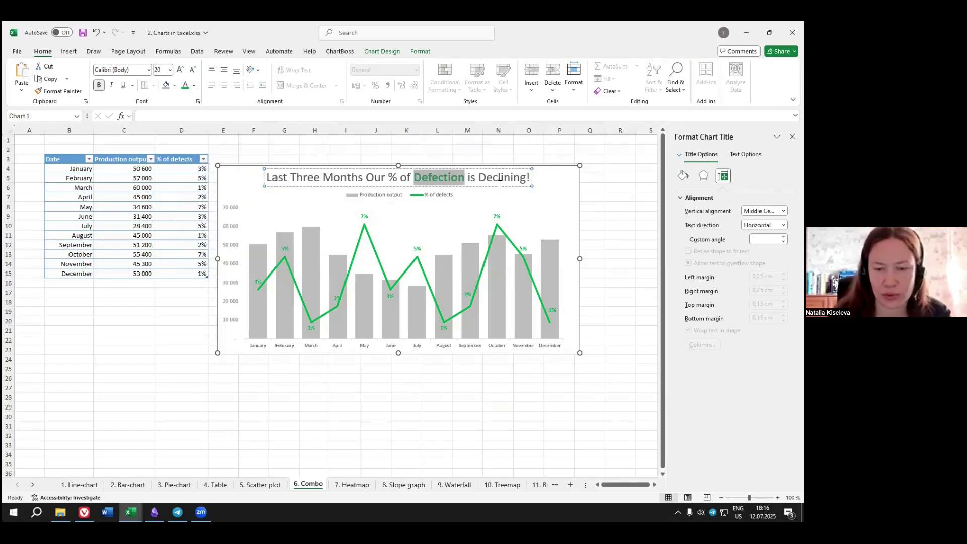
click(467, 425)
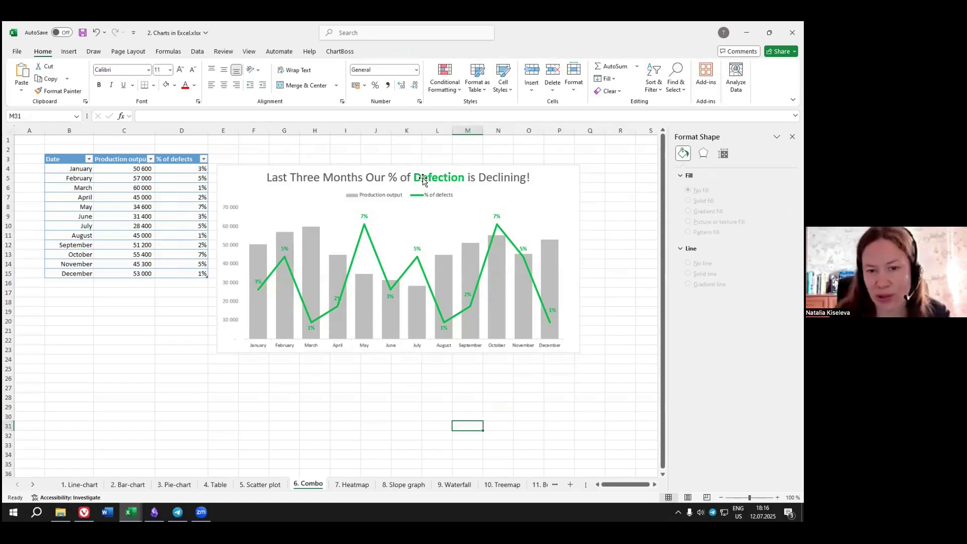
Colour the words "% of" in the chart title green, leaving them in regular weight.
click(392, 175)
drag(389, 177, 413, 177)
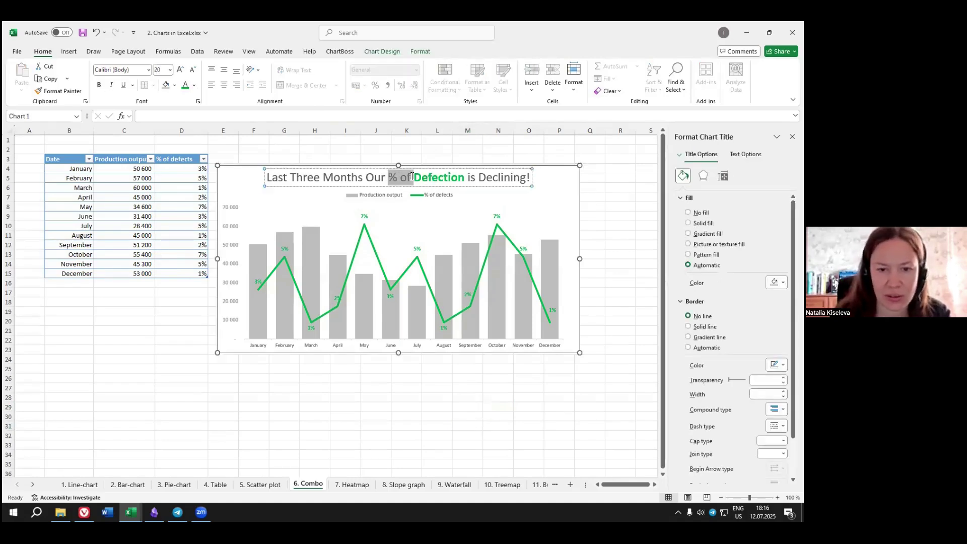
click(498, 433)
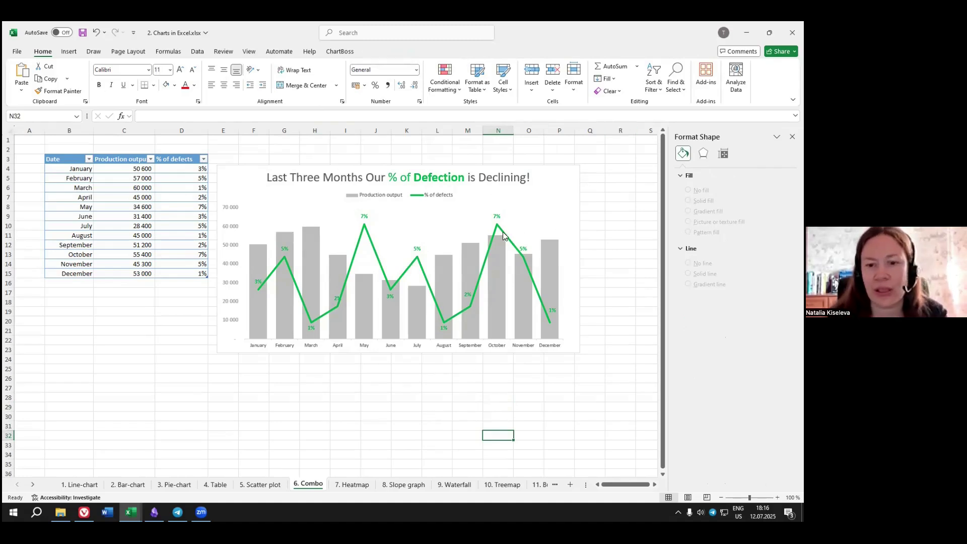
Review the chart by checking the title's "Last Three Months" wording against the defects line, data labels, production axis and columns.
click(282, 177)
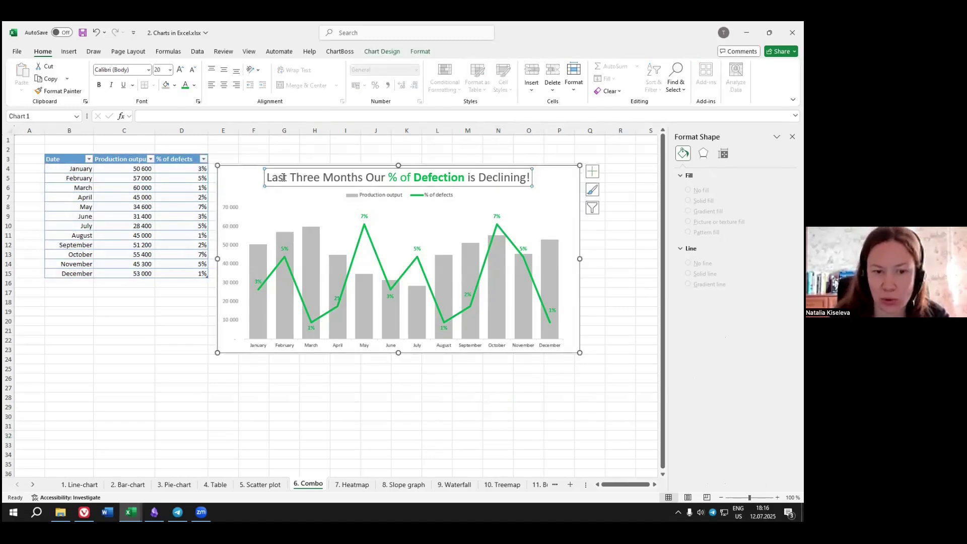
click(283, 177)
drag(267, 177, 364, 178)
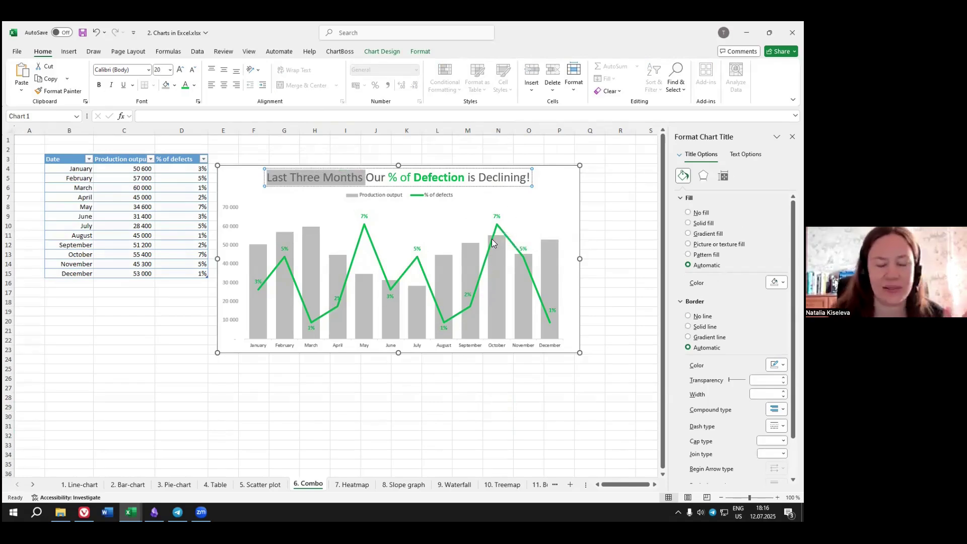
click(514, 245)
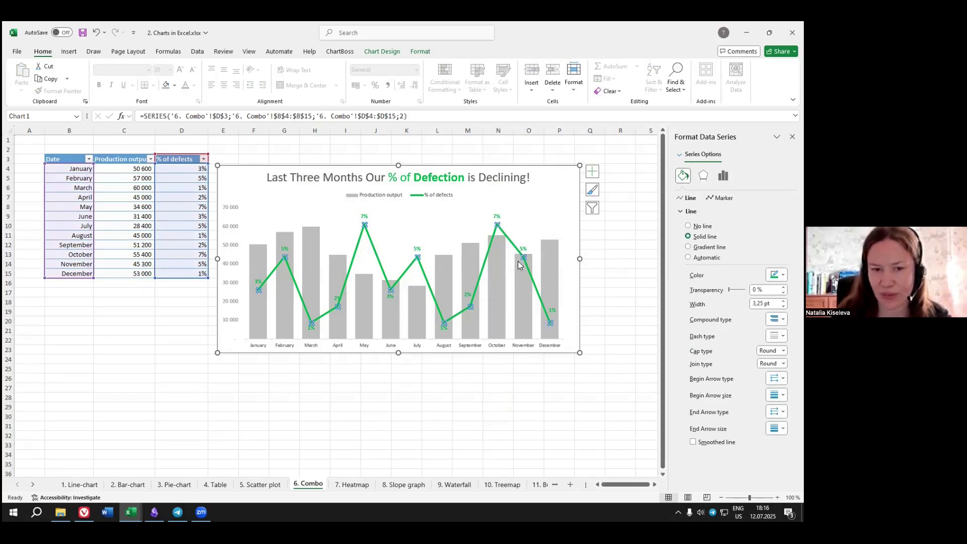
click(360, 177)
drag(364, 177, 267, 177)
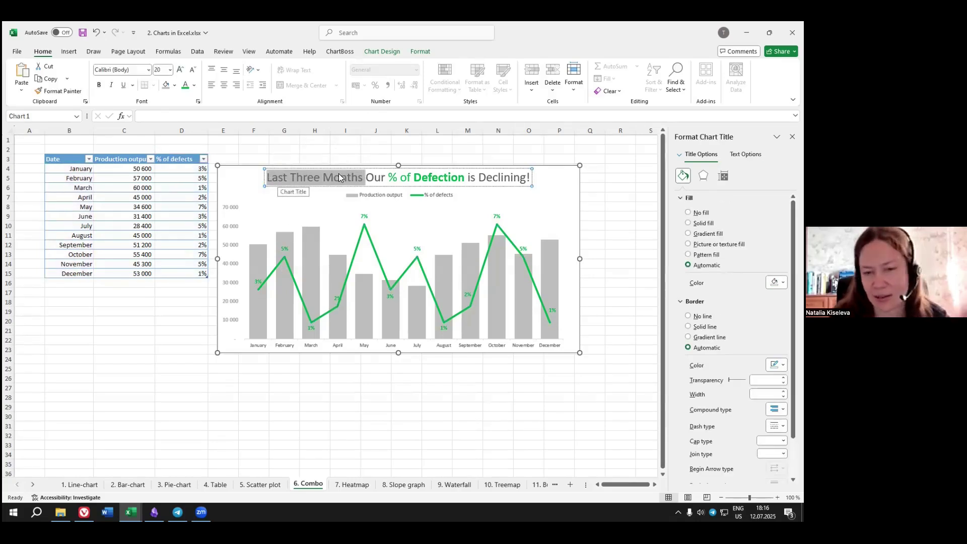
click(393, 361)
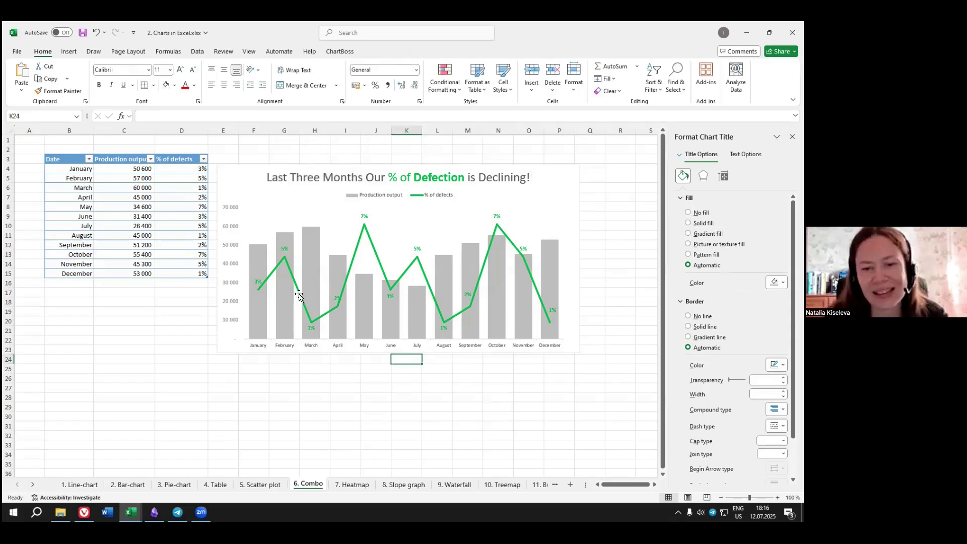
click(459, 371)
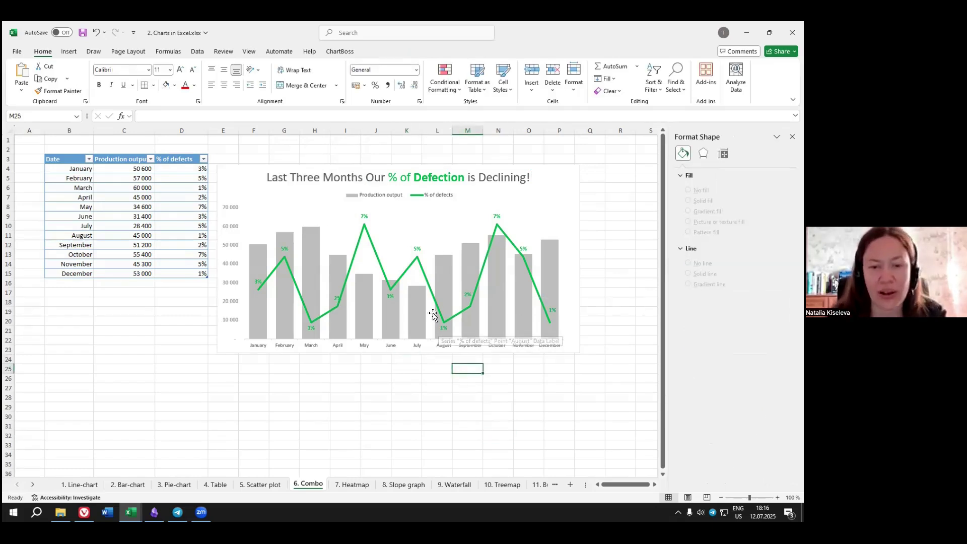
click(363, 216)
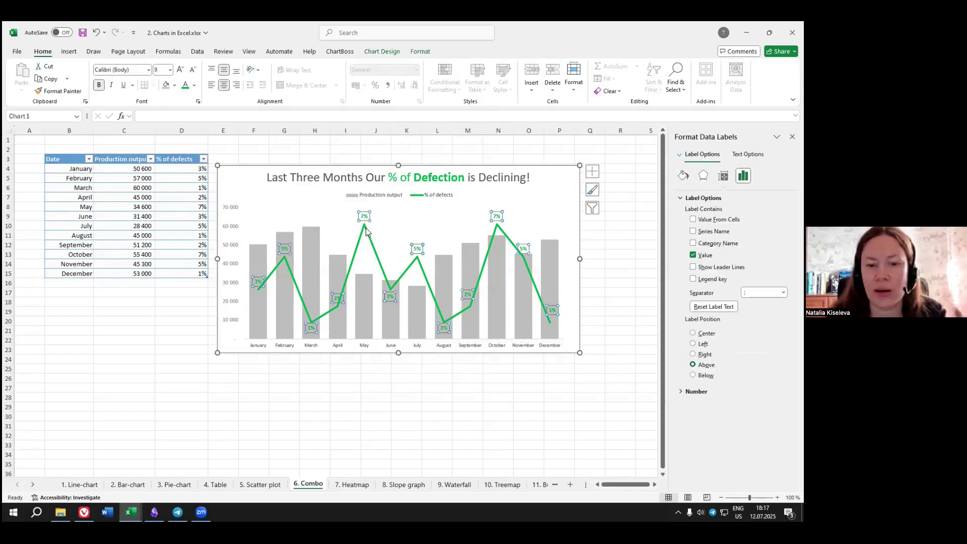
click(236, 231)
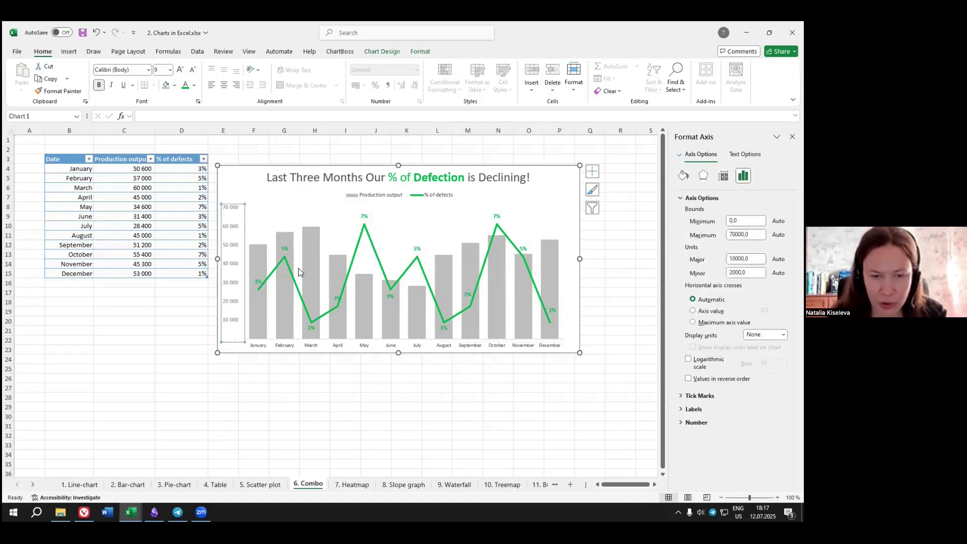
click(449, 181)
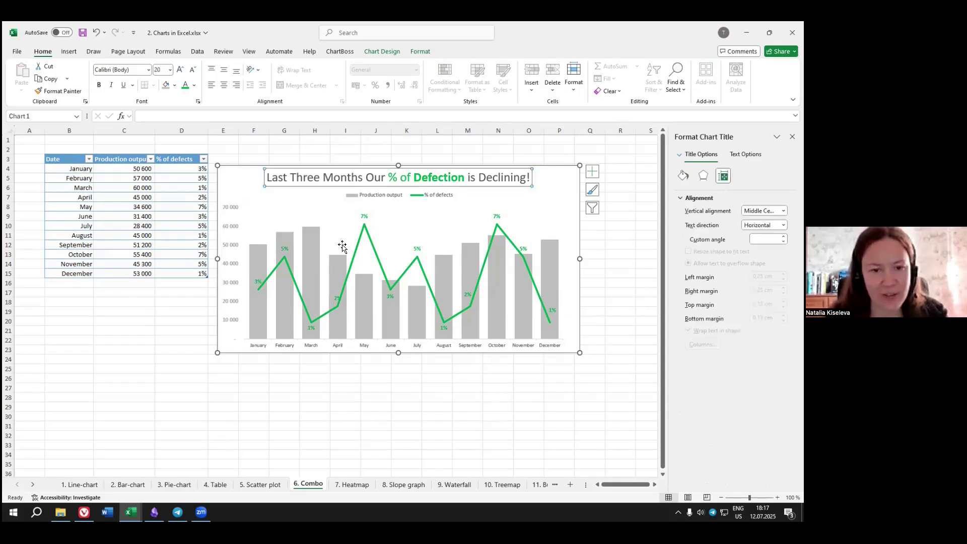
click(371, 241)
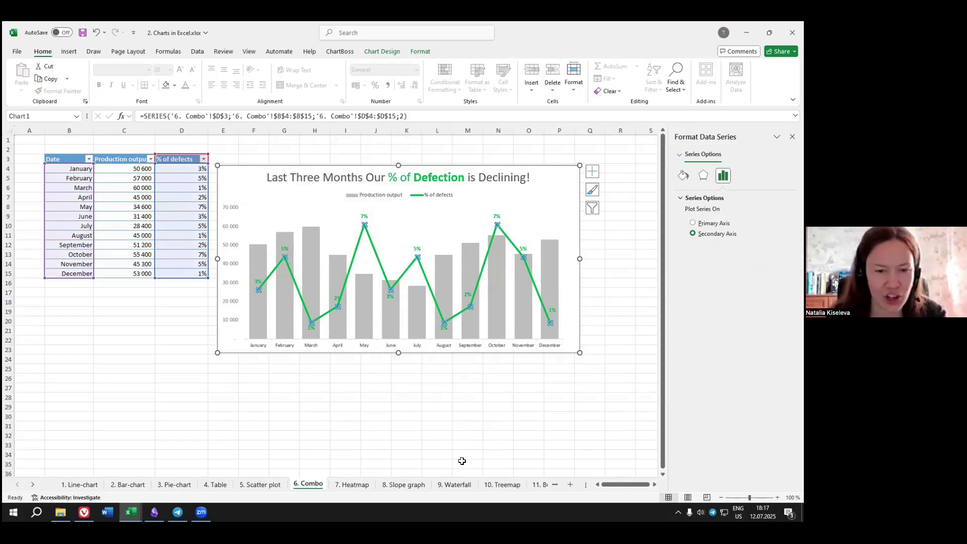
click(448, 406)
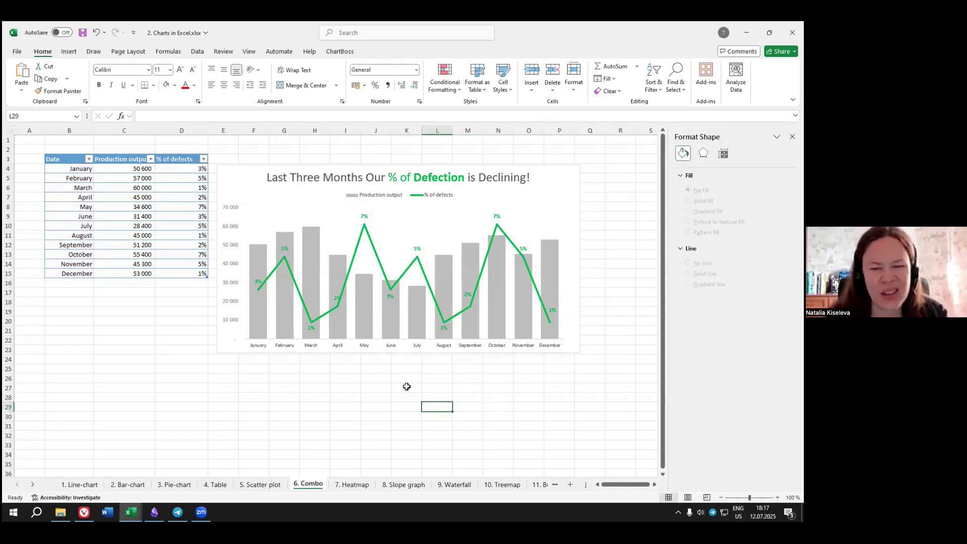
click(554, 252)
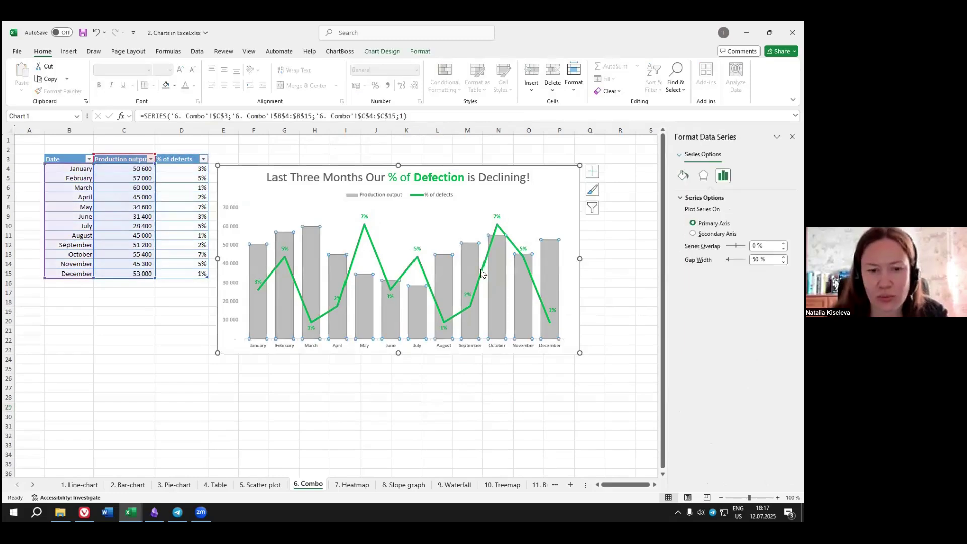
Fill the Production output columns of the combo chart with a lighter grey.
click(683, 176)
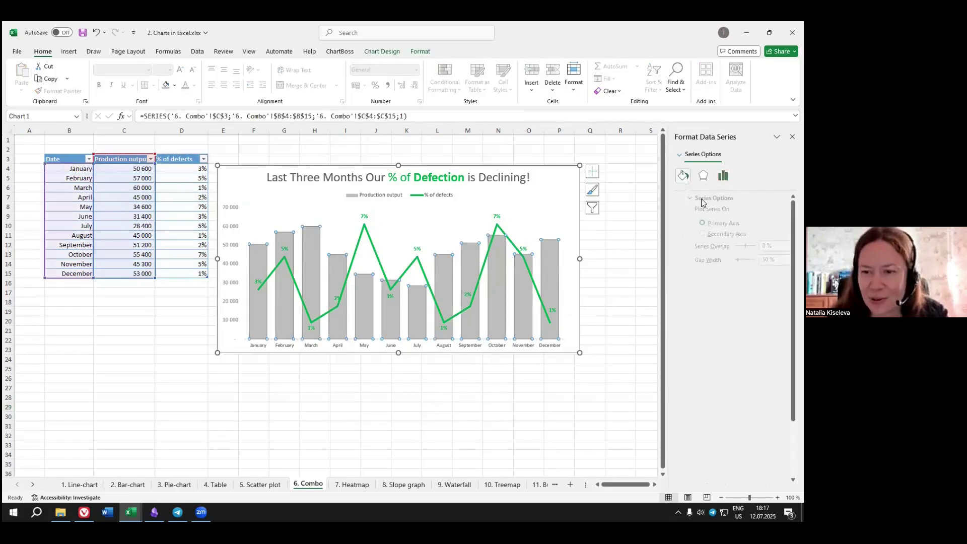
click(776, 294)
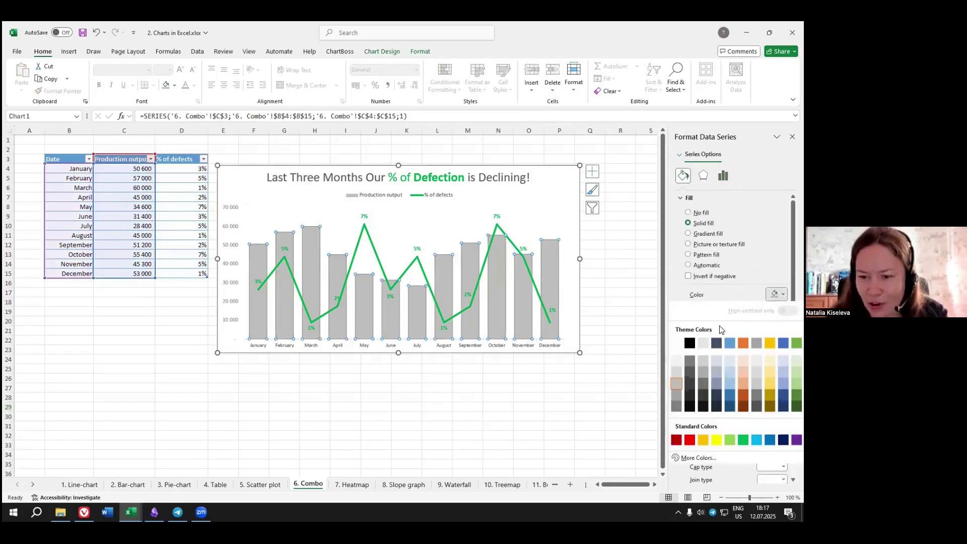
click(677, 372)
click(458, 368)
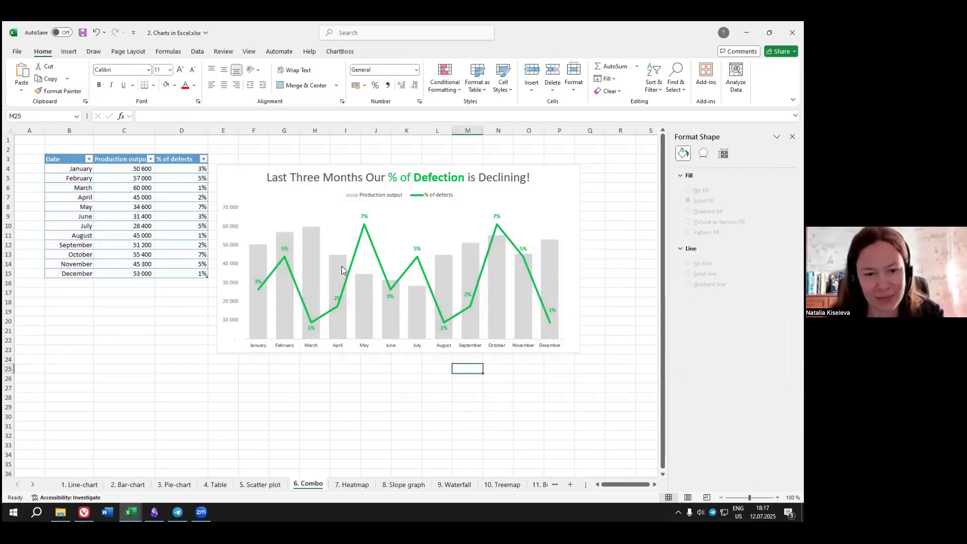
click(271, 385)
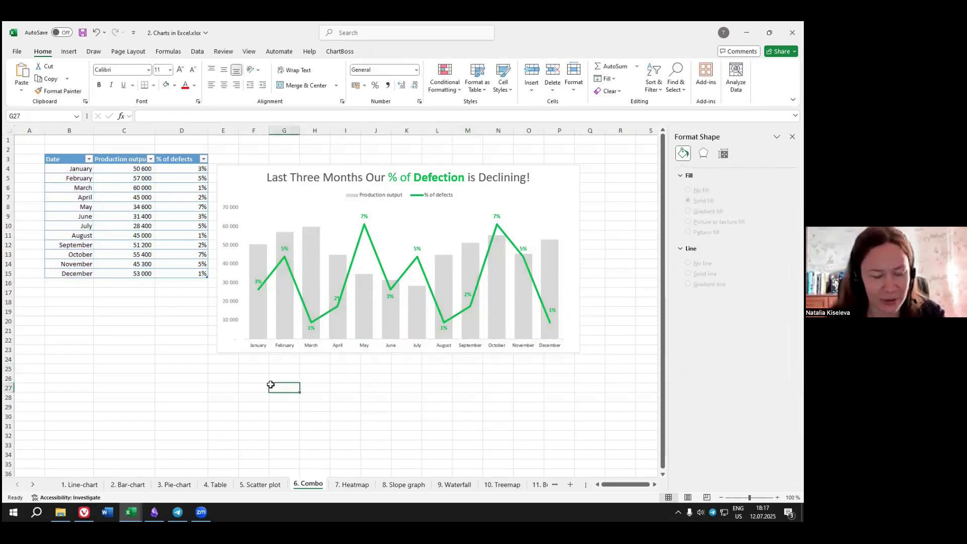
Switch to the 7. Heatmap worksheet with the average monthly temperatures table.
click(354, 485)
click(251, 345)
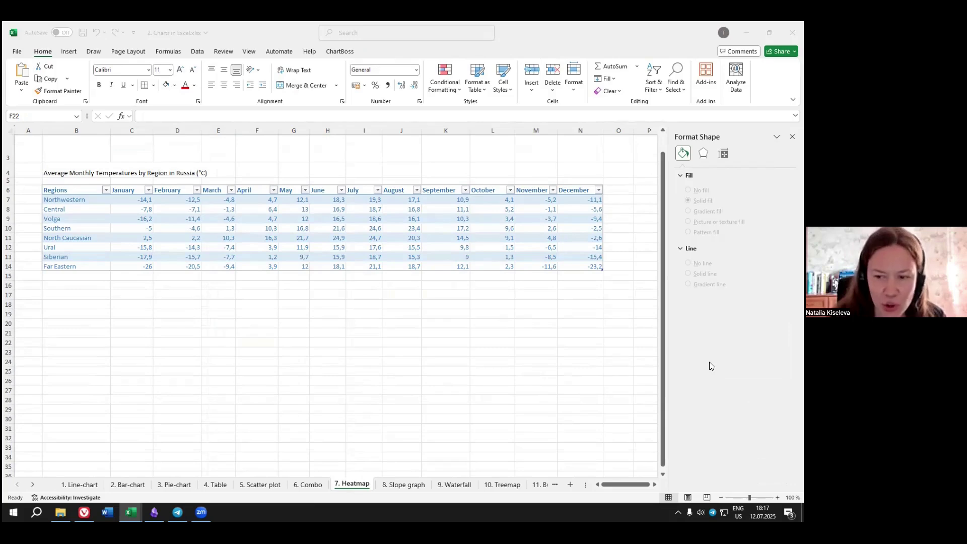
click(309, 485)
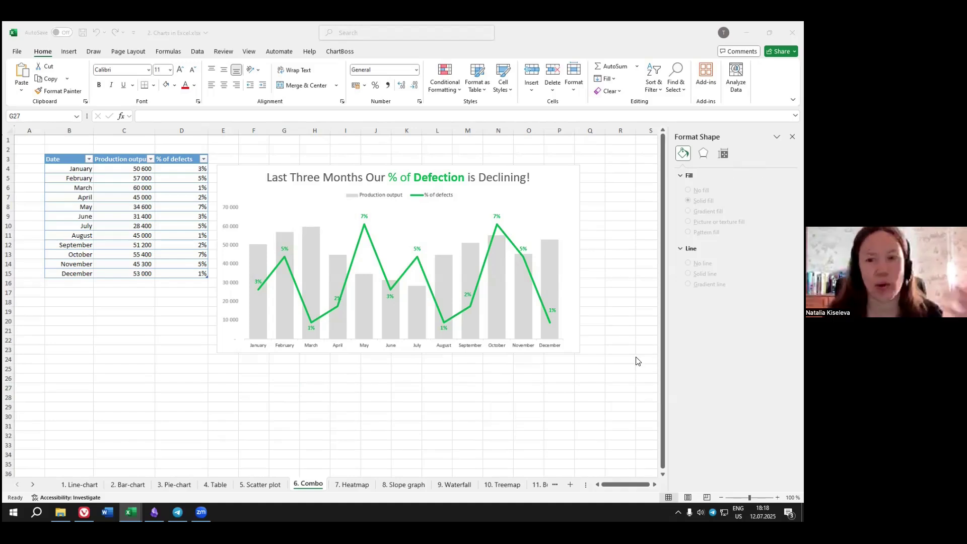
click(355, 489)
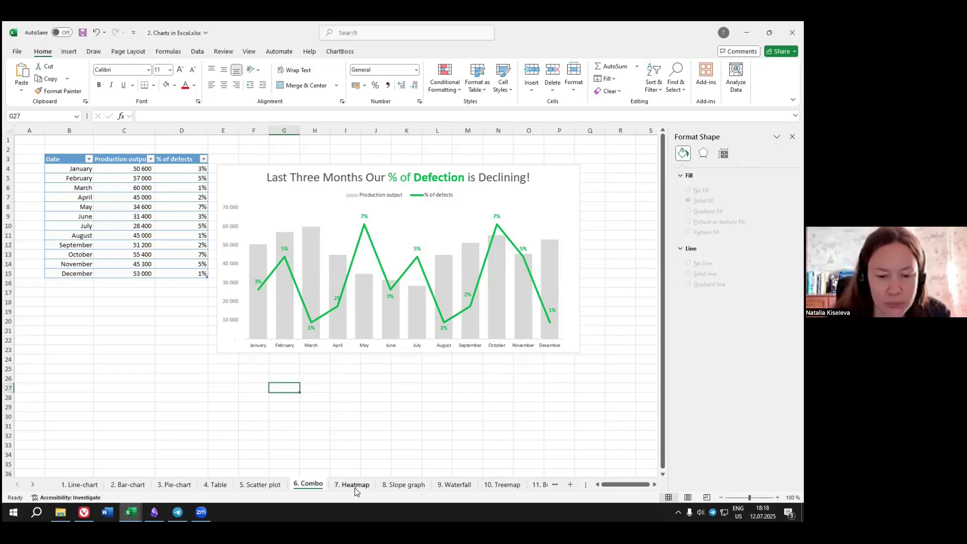
click(354, 485)
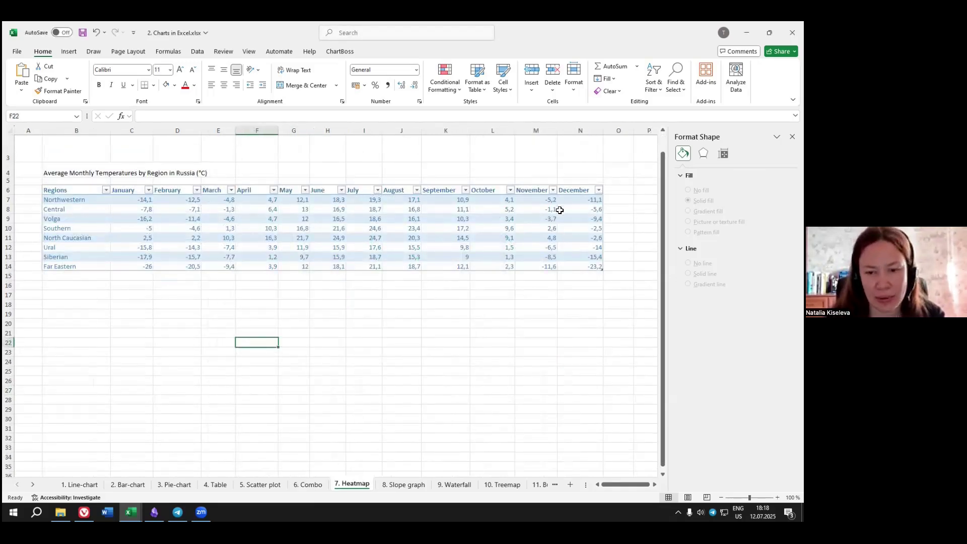
Apply the Red - White - Blue Color Scale to the temperature values in C7:N14.
click(587, 266)
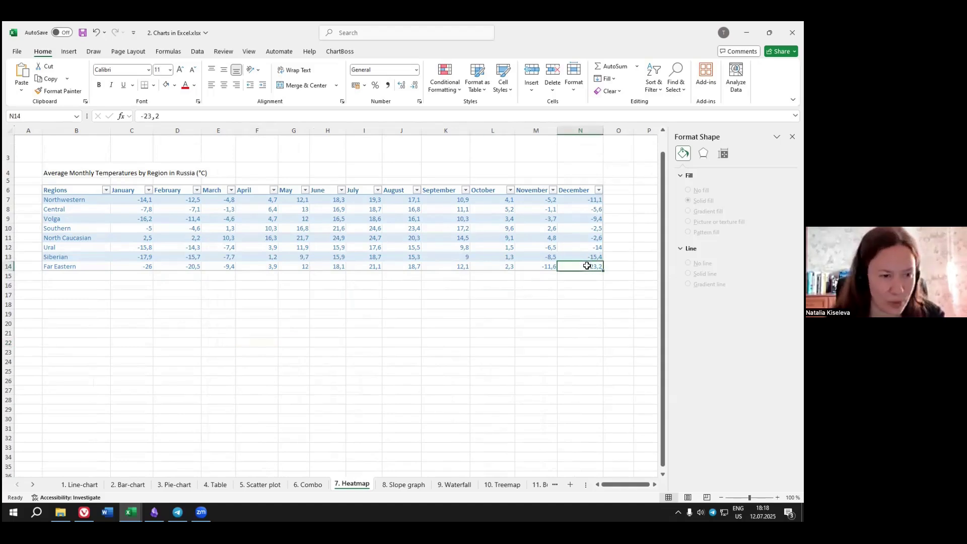
click(456, 342)
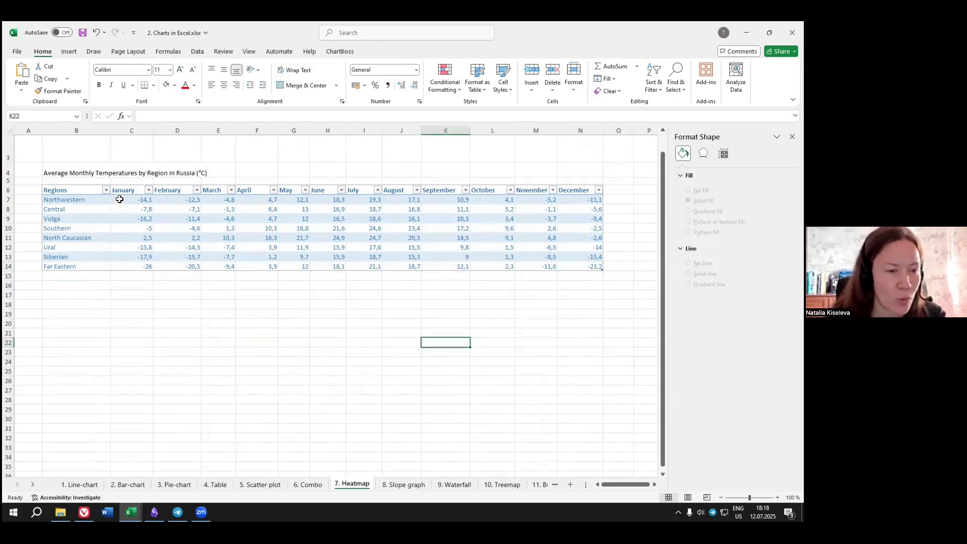
drag(121, 200, 599, 267)
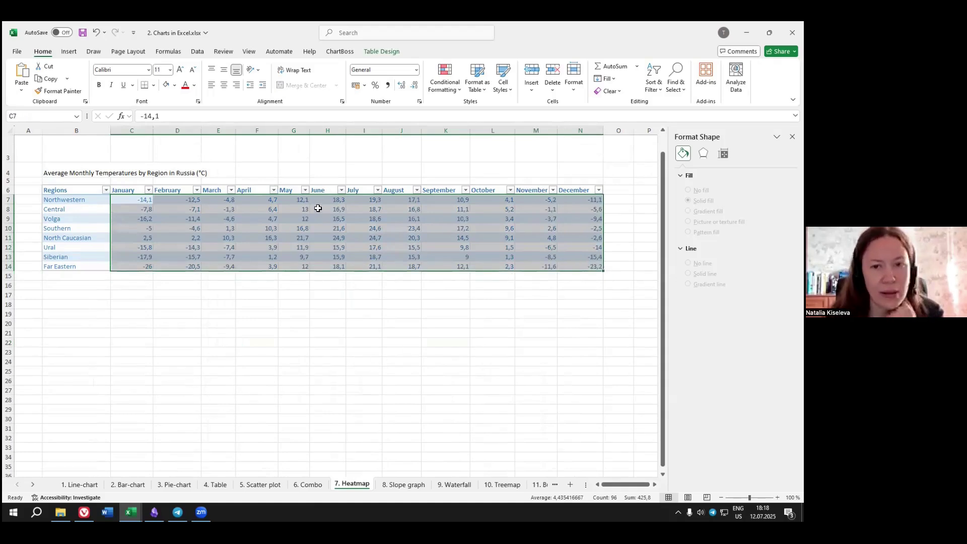
click(457, 89)
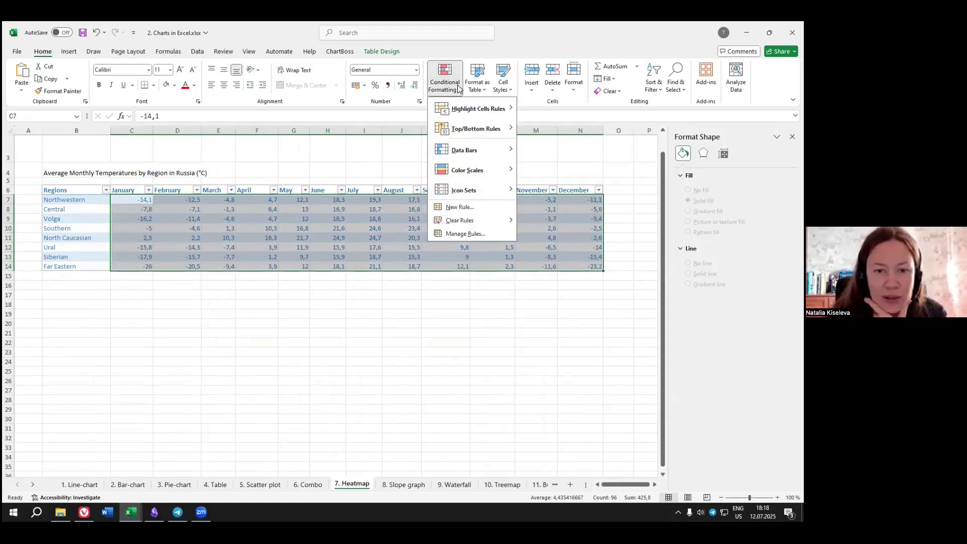
mouse_move(512, 171)
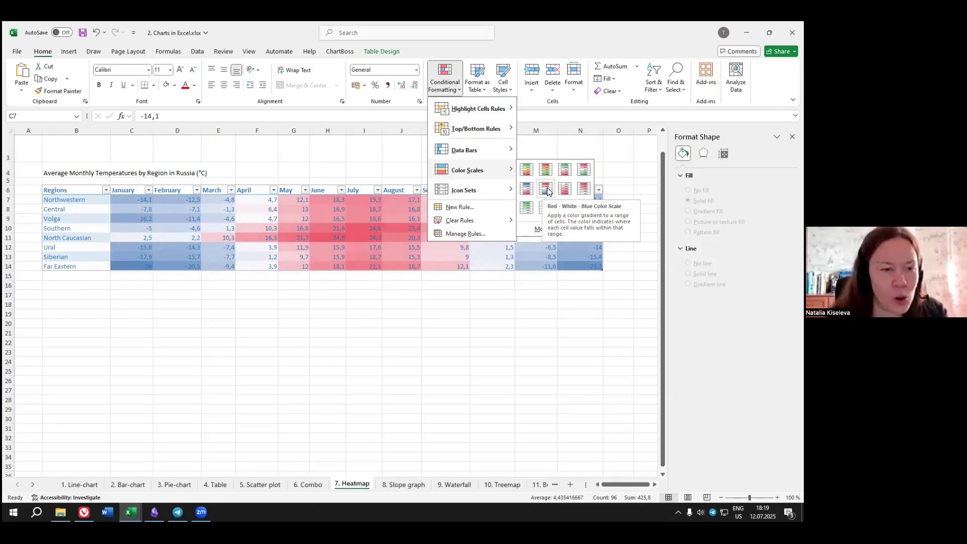
click(547, 189)
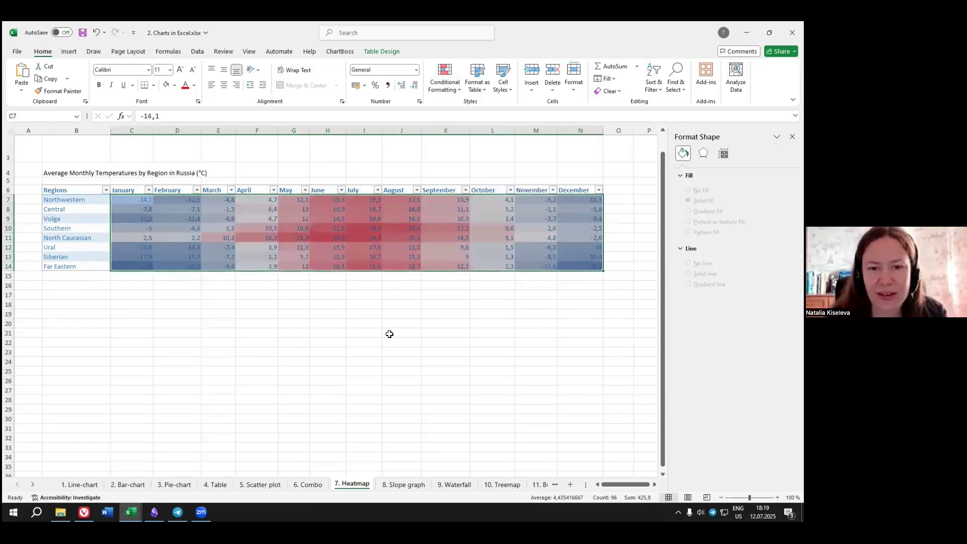
click(393, 330)
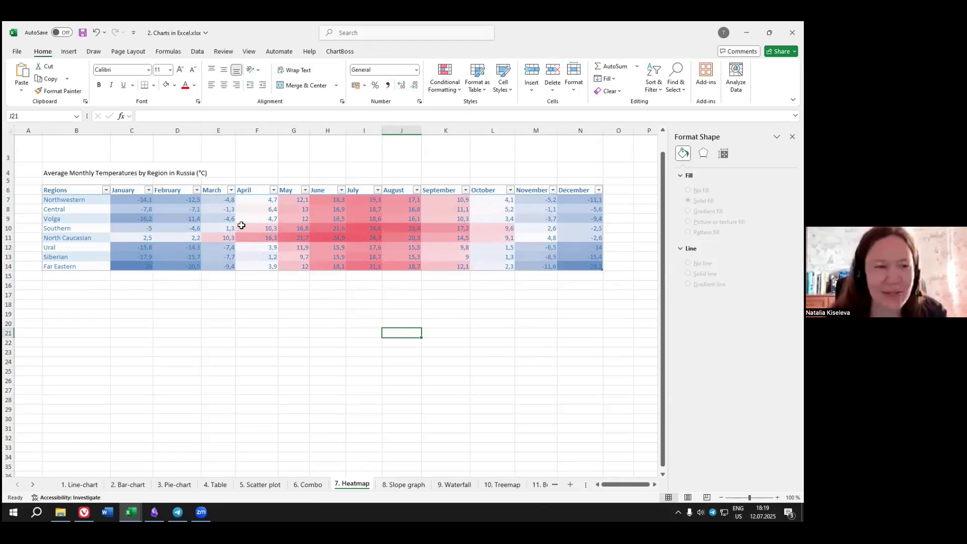
Set the font colour of the table's header row, from Regions to December, to dark grey.
drag(80, 189, 584, 190)
click(194, 85)
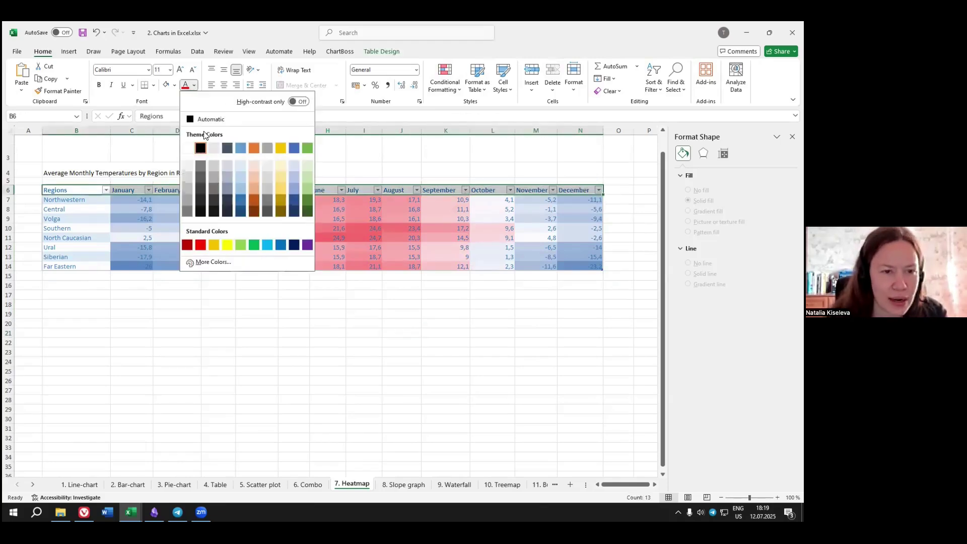
click(198, 178)
Give the region names in B7:B14 a white fill and dark grey font.
drag(61, 199, 75, 267)
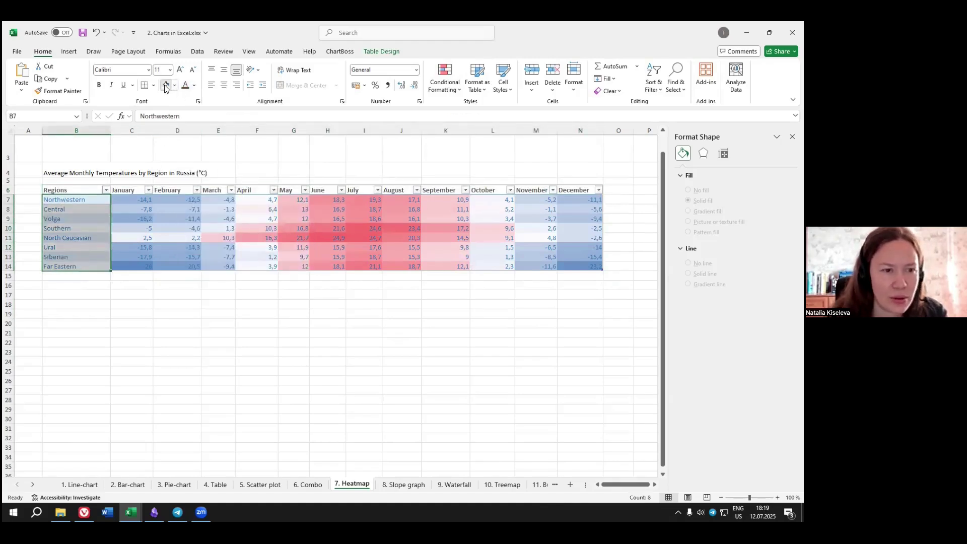
click(194, 85)
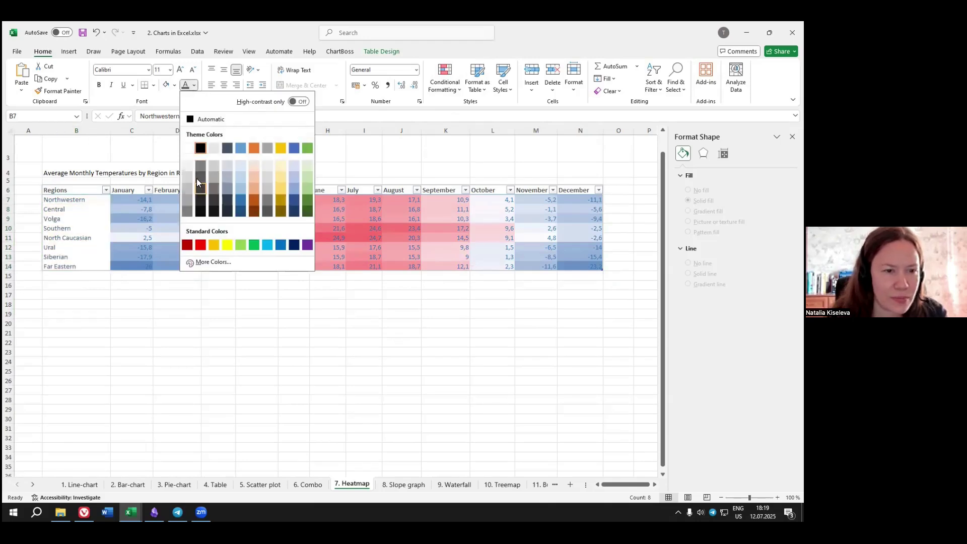
key(Escape)
click(313, 329)
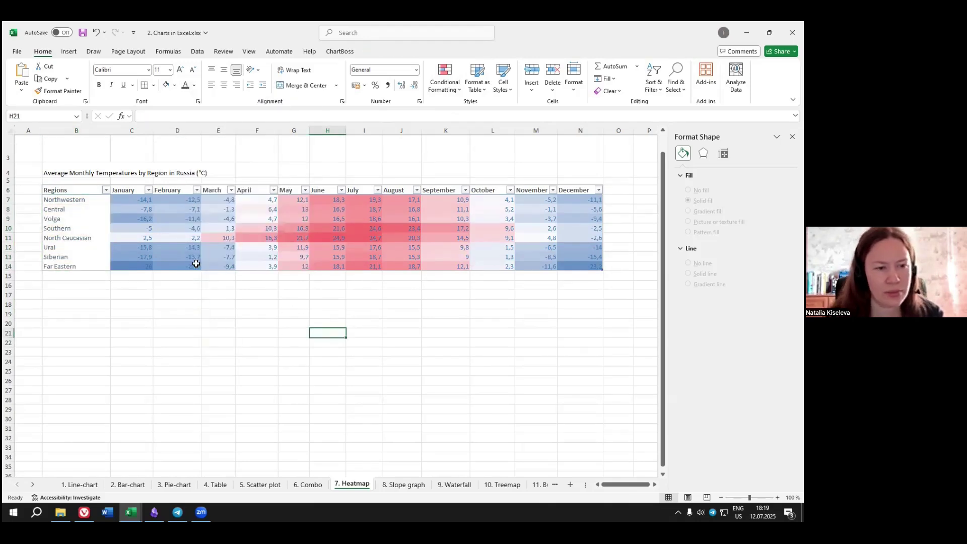
Set the font colour of the temperature values in C7:N14 to black.
drag(137, 200, 589, 267)
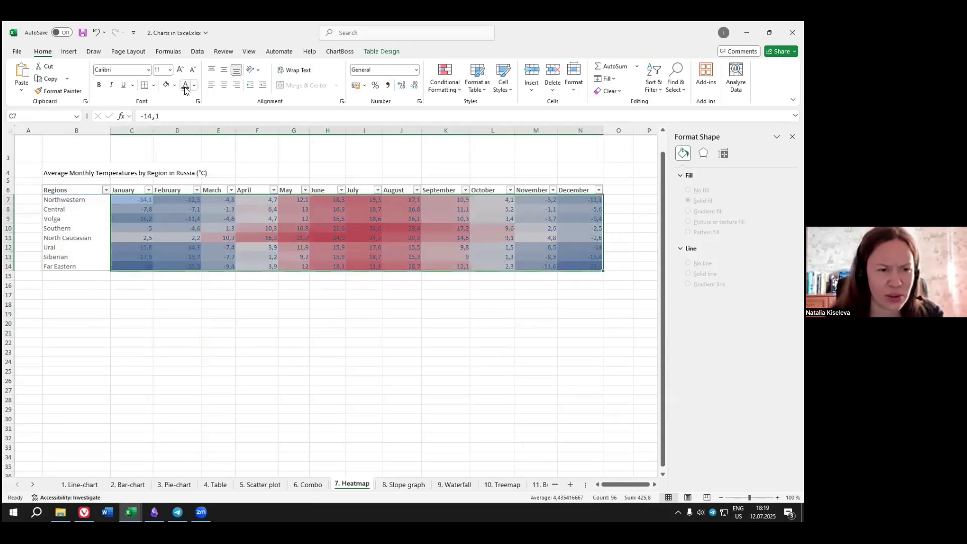
click(227, 331)
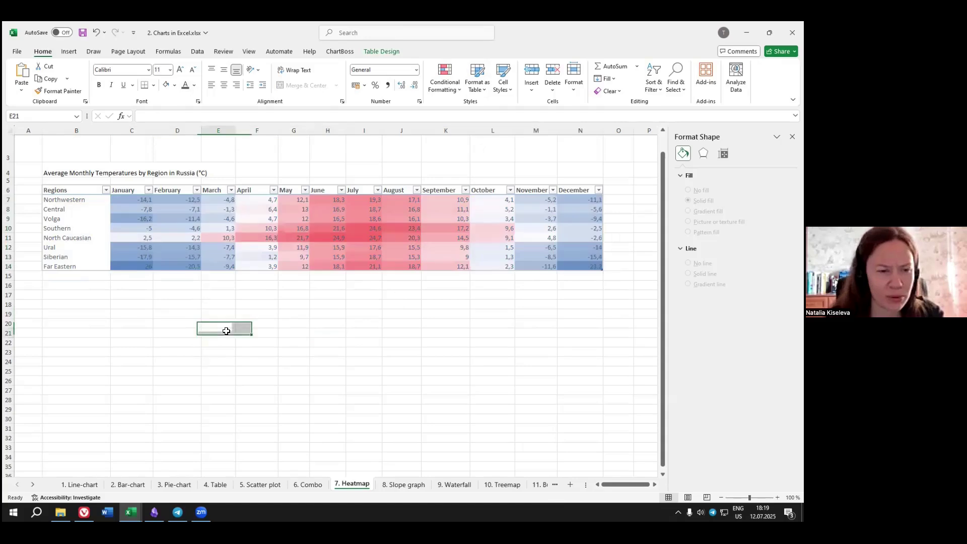
drag(150, 195, 591, 266)
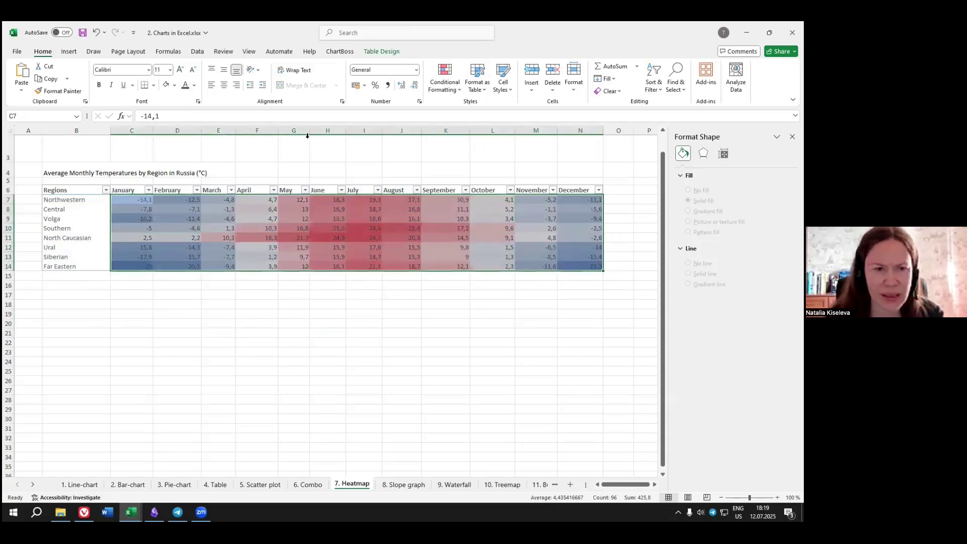
click(195, 85)
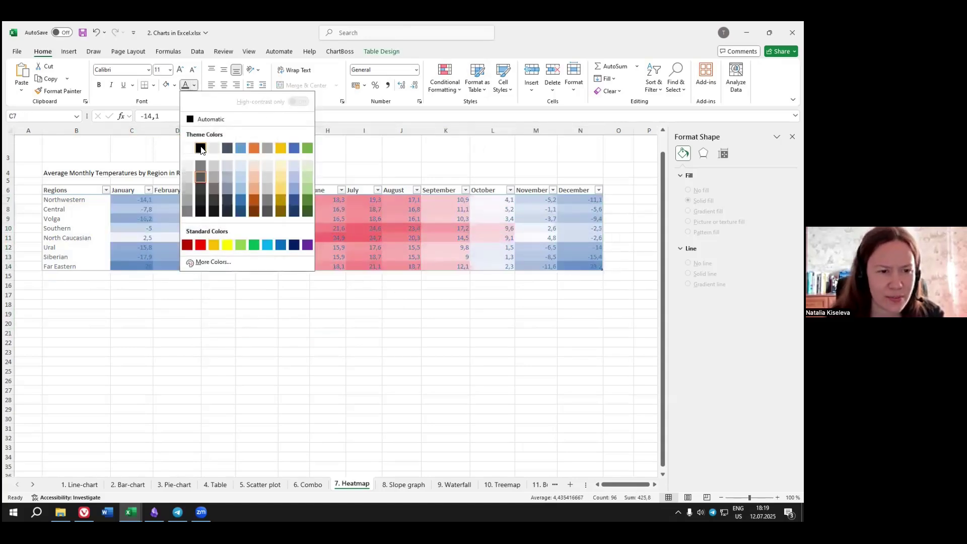
click(200, 145)
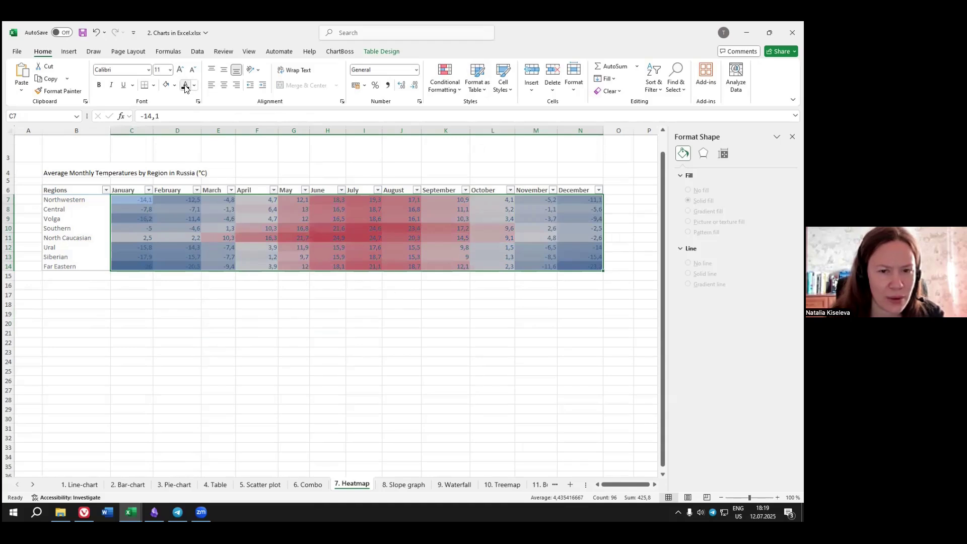
click(228, 325)
drag(147, 197, 579, 265)
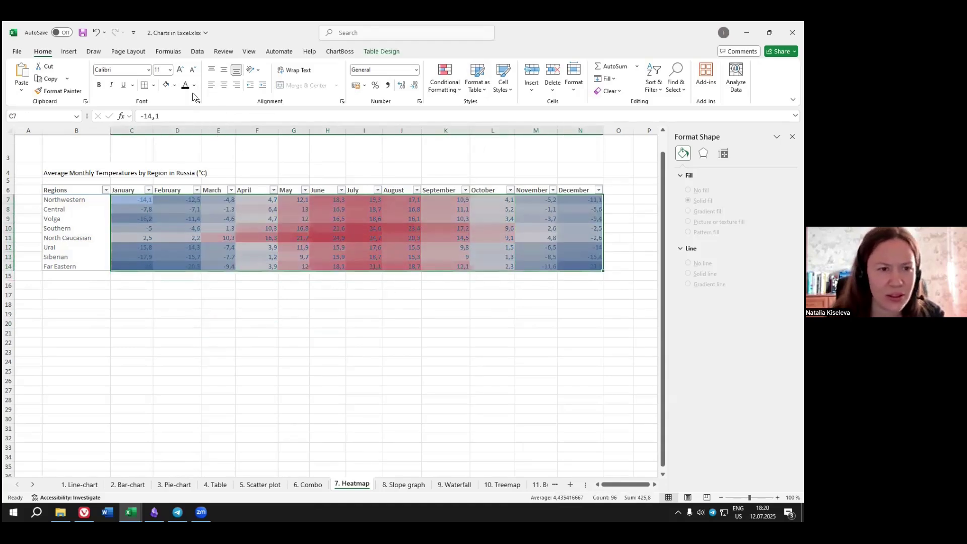
click(521, 318)
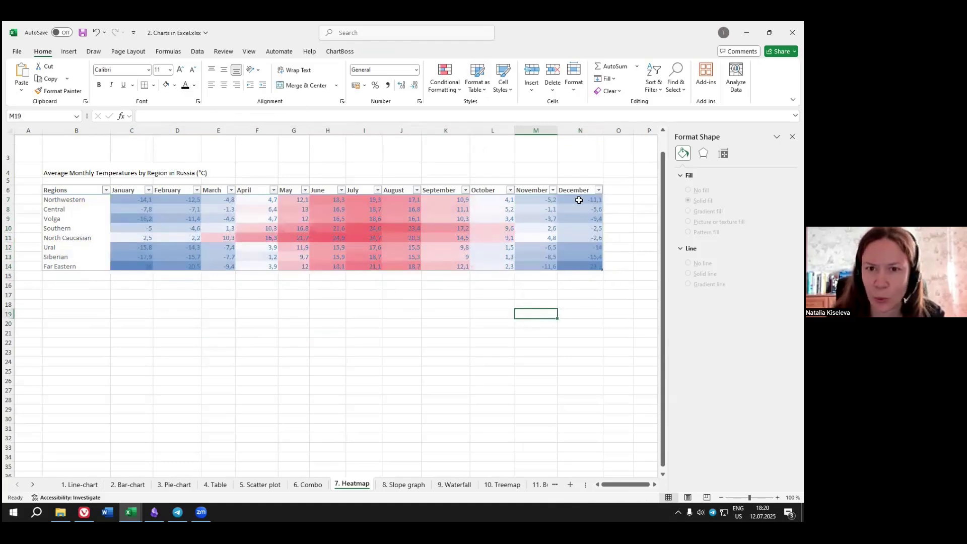
click(270, 340)
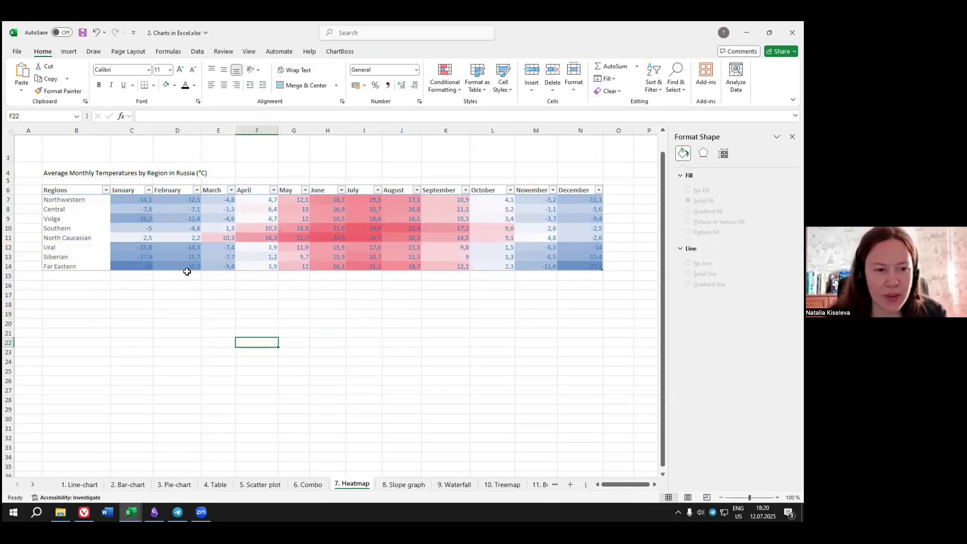
Examine the heatmap's hottest summer cells, the coldest Siberian and Far Eastern cells, the region names and the month headers.
drag(403, 228, 326, 238)
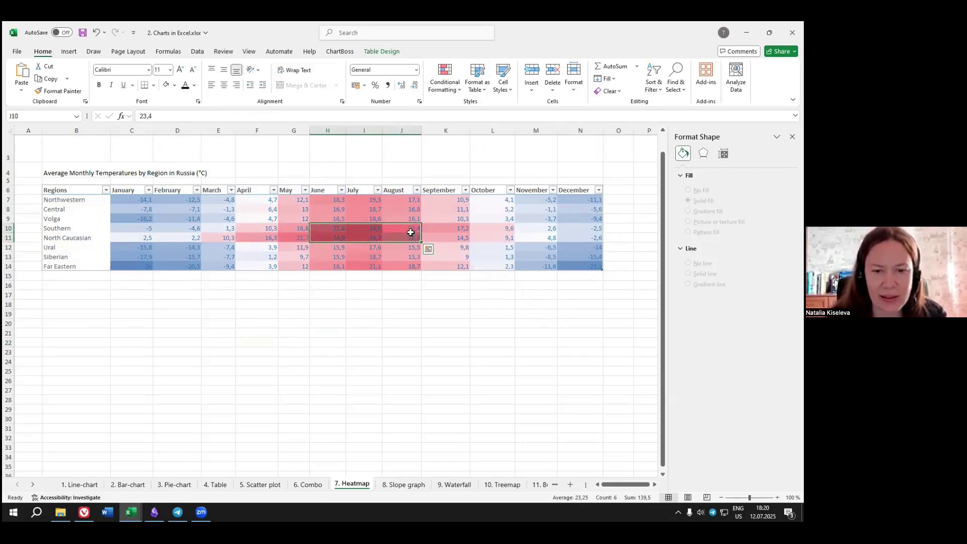
click(244, 291)
drag(141, 259, 139, 275)
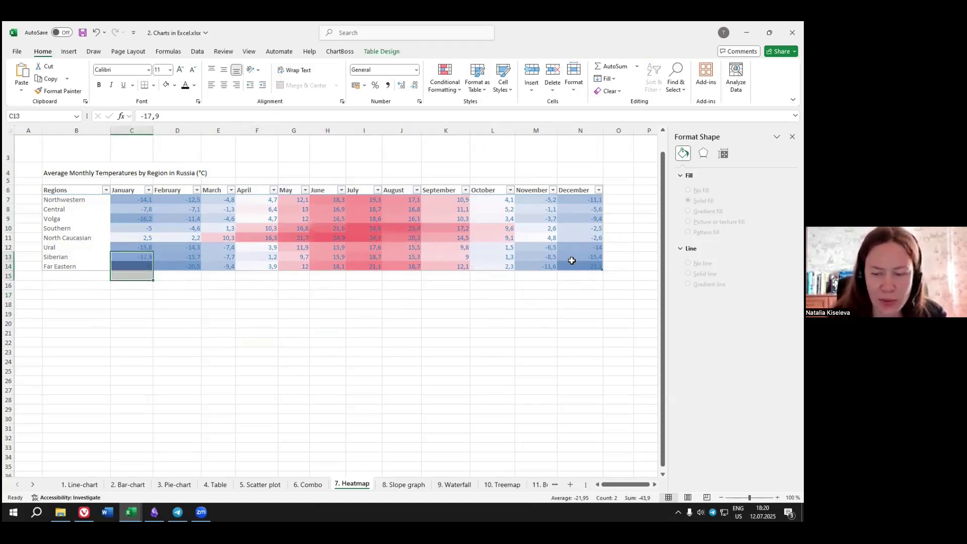
click(572, 260)
click(85, 267)
drag(65, 190, 65, 267)
click(196, 294)
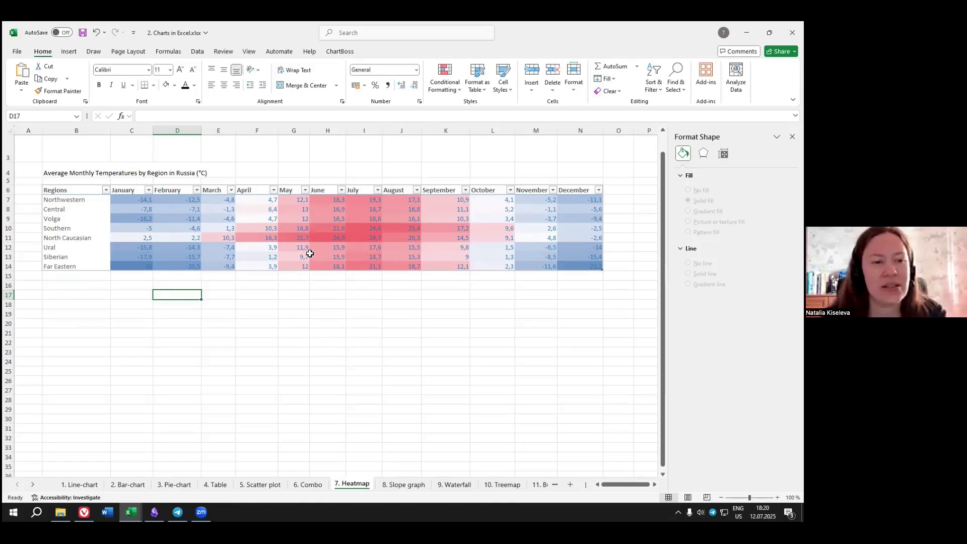
drag(121, 188, 578, 189)
click(256, 306)
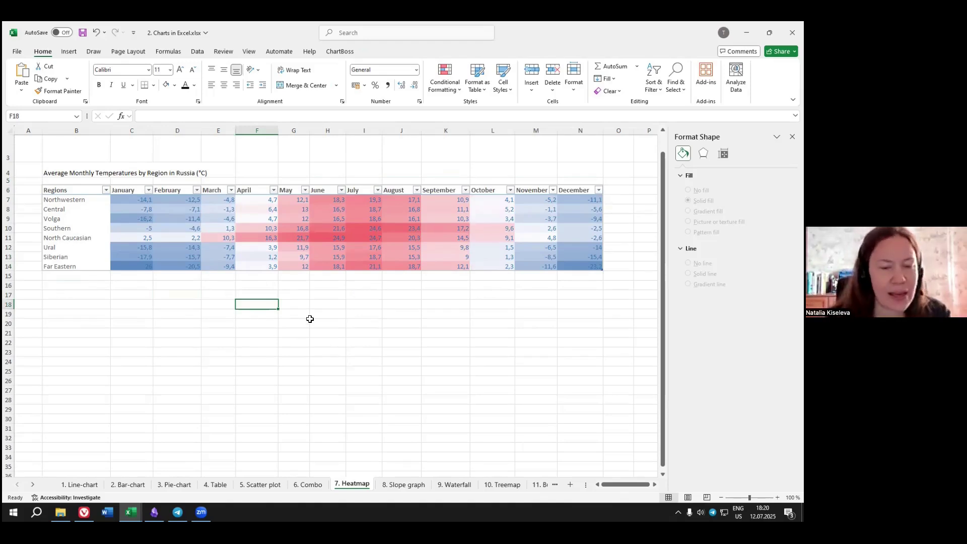
Try the title "Average Monthly Temperatures by Region in Russia (°C)" in bold at 18 pt.
click(71, 171)
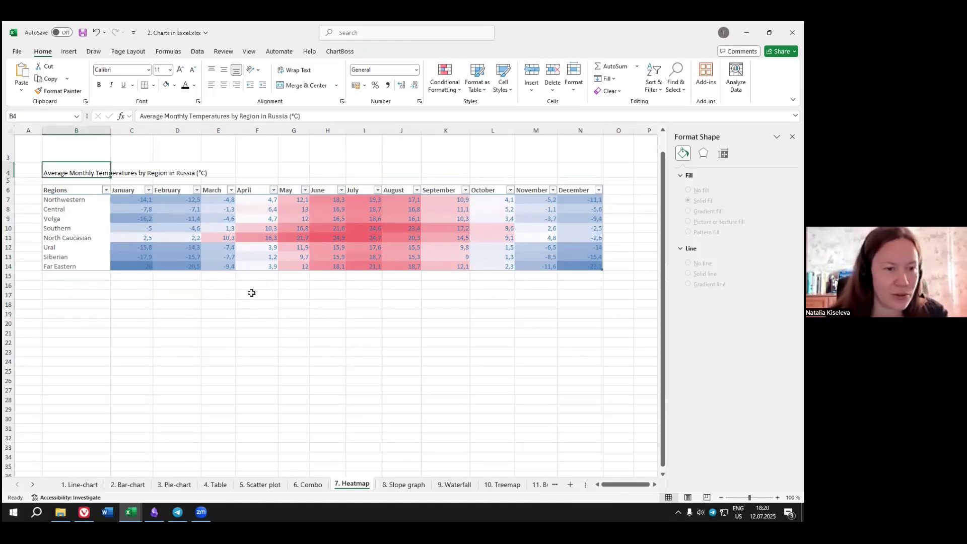
click(180, 69)
click(180, 69)
click(179, 70)
click(179, 70)
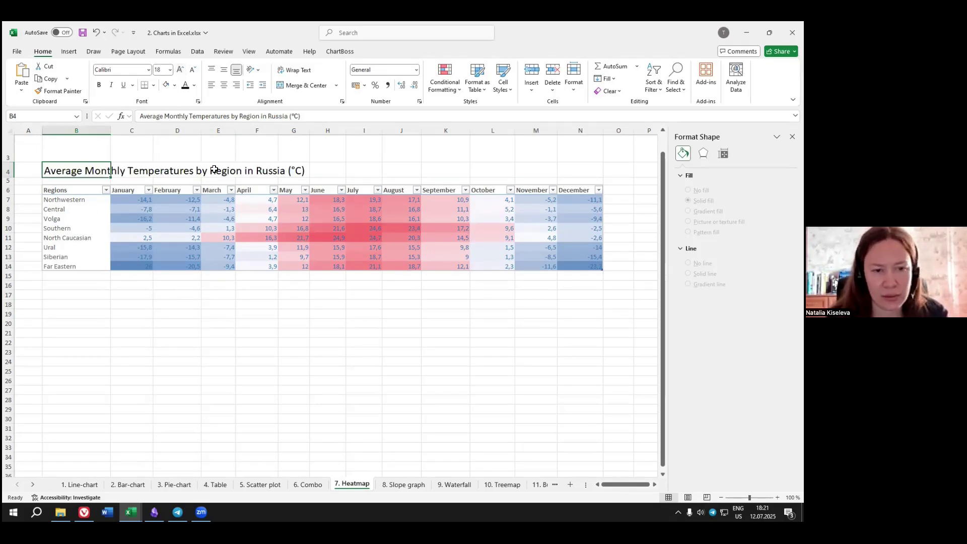
key(ctrl+b)
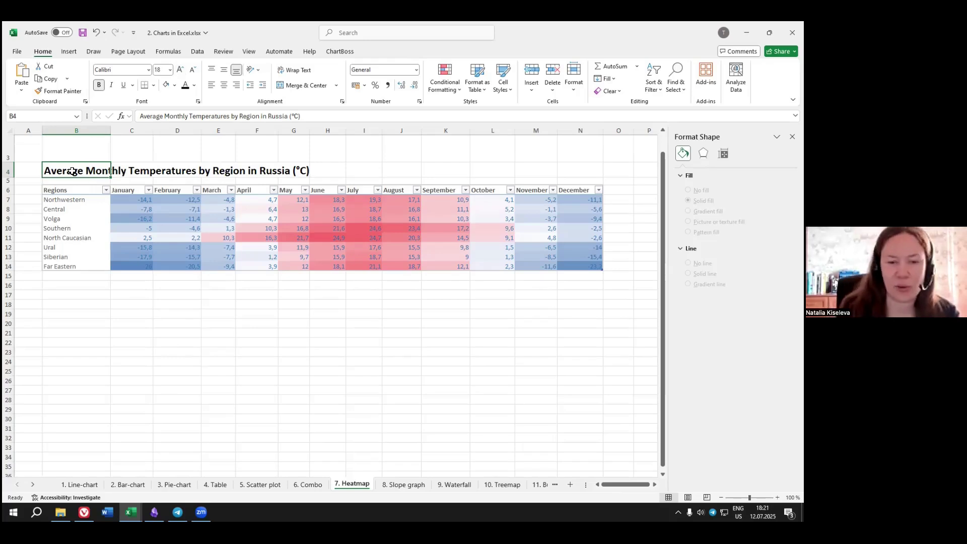
Reduce the temperature table's title to 12 pt and return it to regular weight.
click(192, 69)
click(192, 69)
click(192, 69)
click(100, 86)
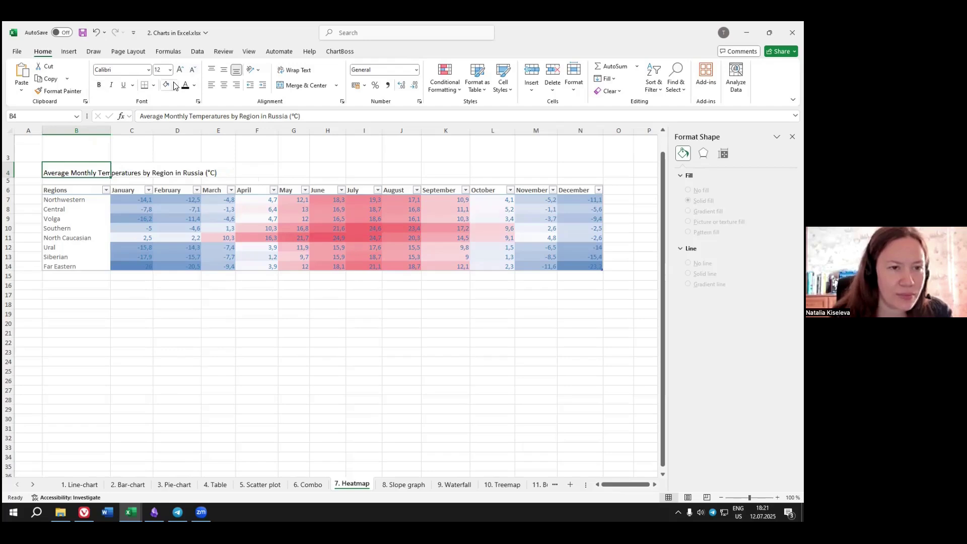
Colour the temperature table's title in B4 grey and duplicate it into B3.
click(194, 87)
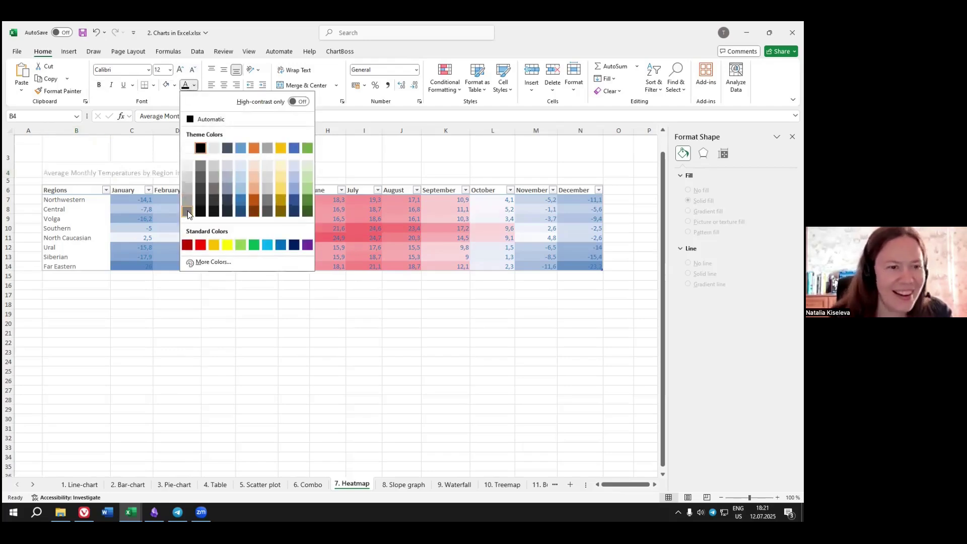
click(201, 166)
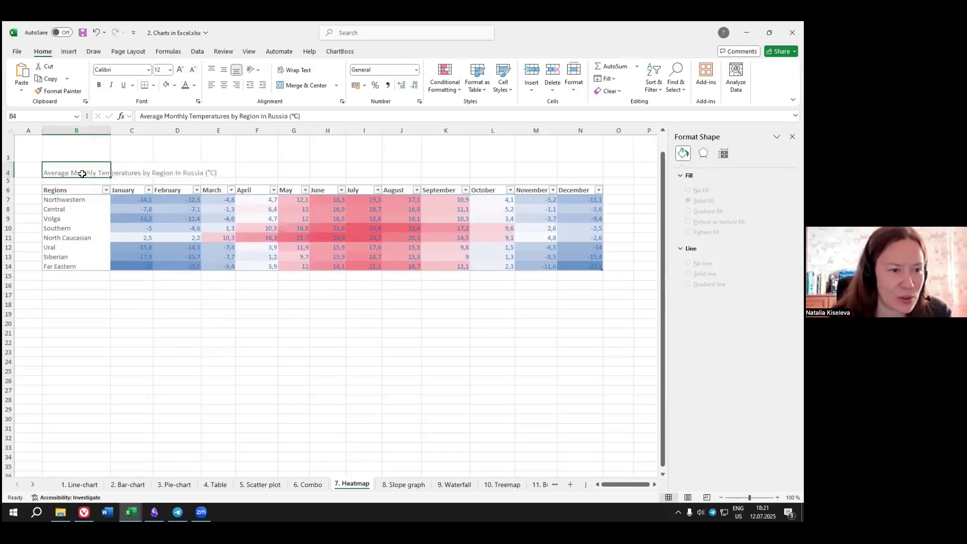
key(ctrl+c)
click(76, 154)
key(ctrl+v)
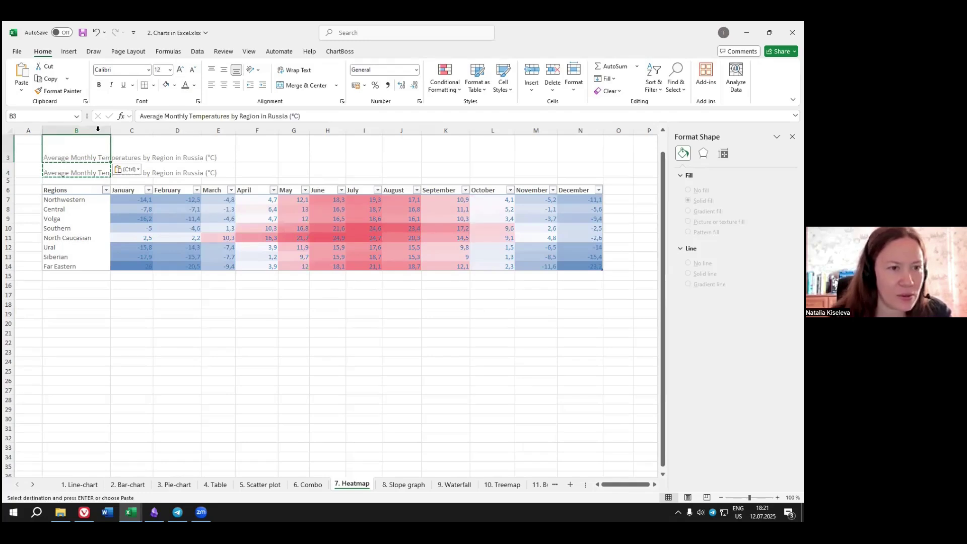
Format the title copy in B3 in dark blue-grey, bold, at 18 pt.
click(194, 86)
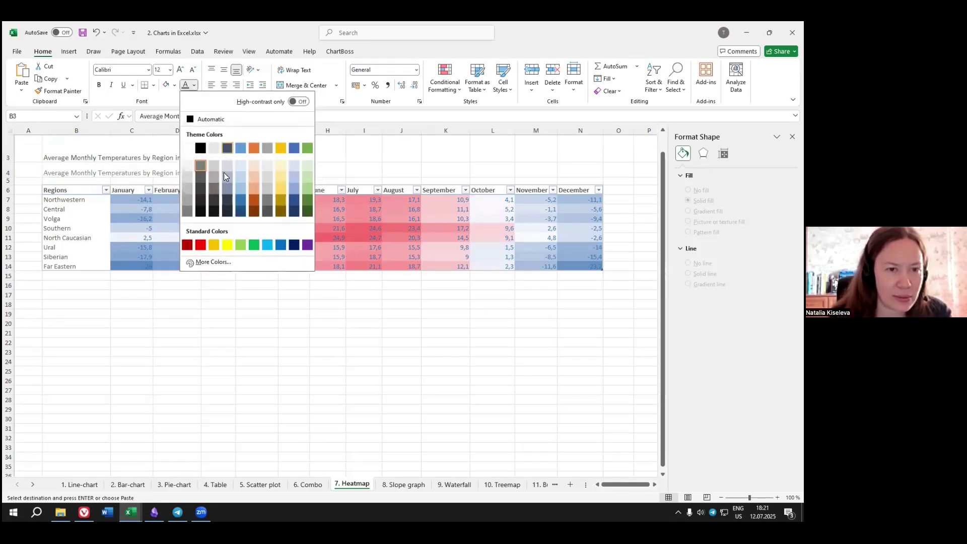
click(225, 199)
click(99, 85)
click(180, 70)
click(181, 70)
click(180, 69)
Replace the text in B3 with the headline "Jully and June are the most hottest".
double_click(60, 155)
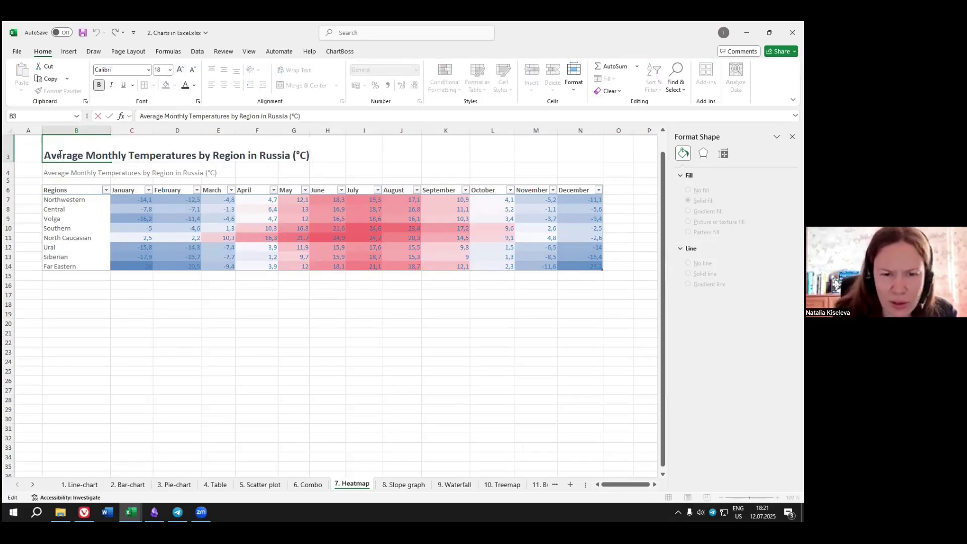
text(Jull)
triple_click(59, 155)
text(Jully and Jy)
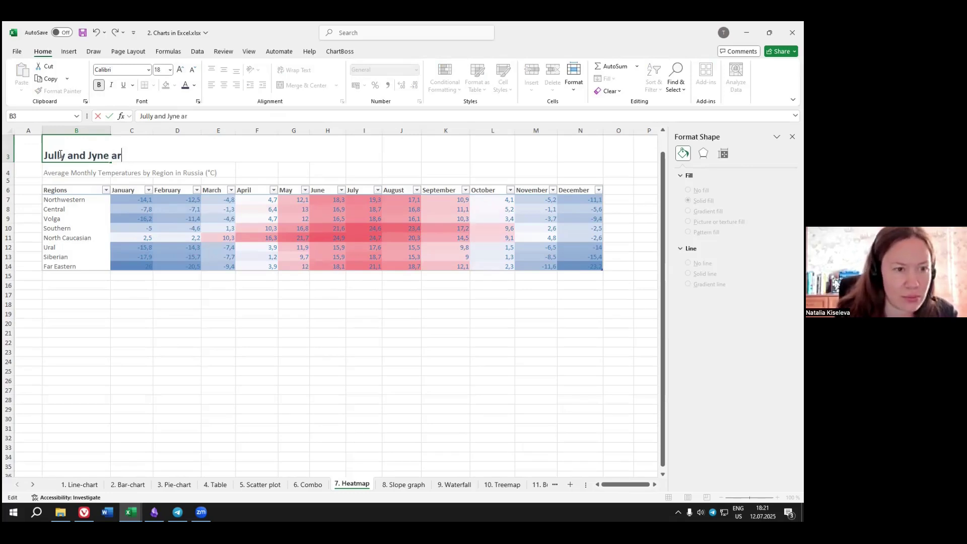
text(ne ar)
key(BackSpace)
key(BackSpace)
key(BackSpace)
key(BackSpace)
key(BackSpace)
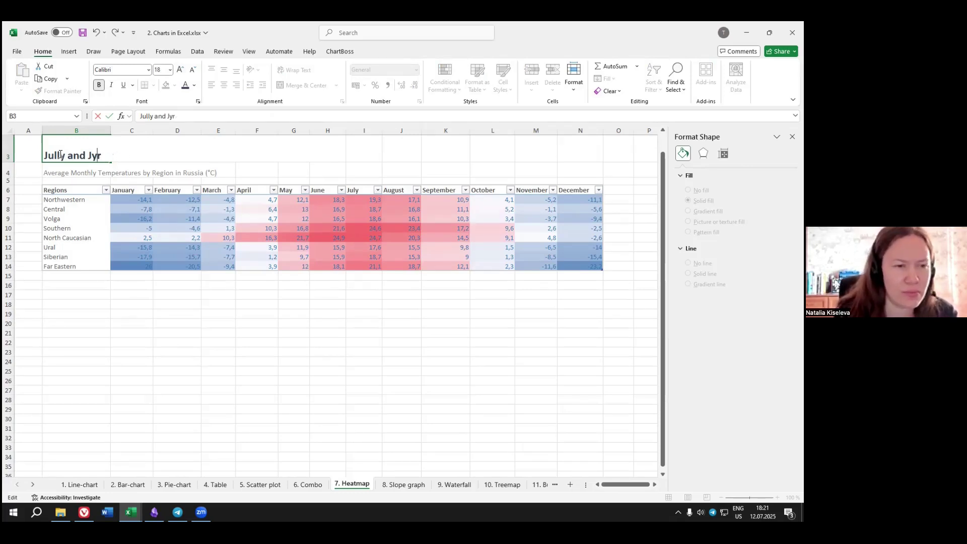
text(une are)
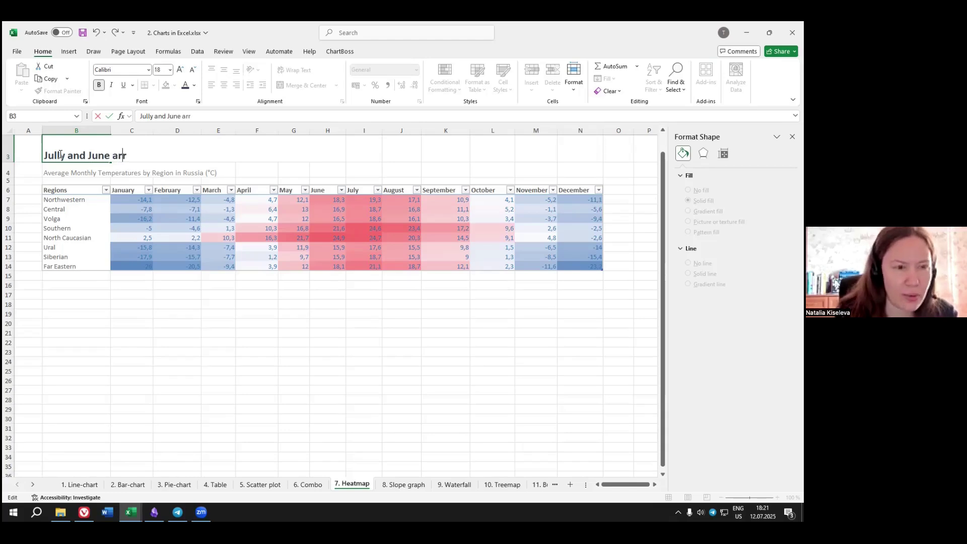
text( the m)
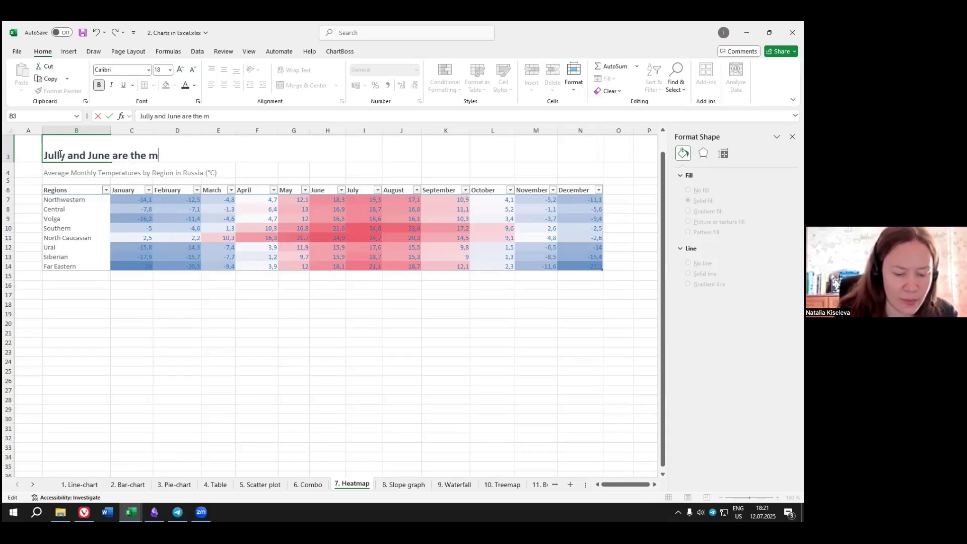
text(ost hottest)
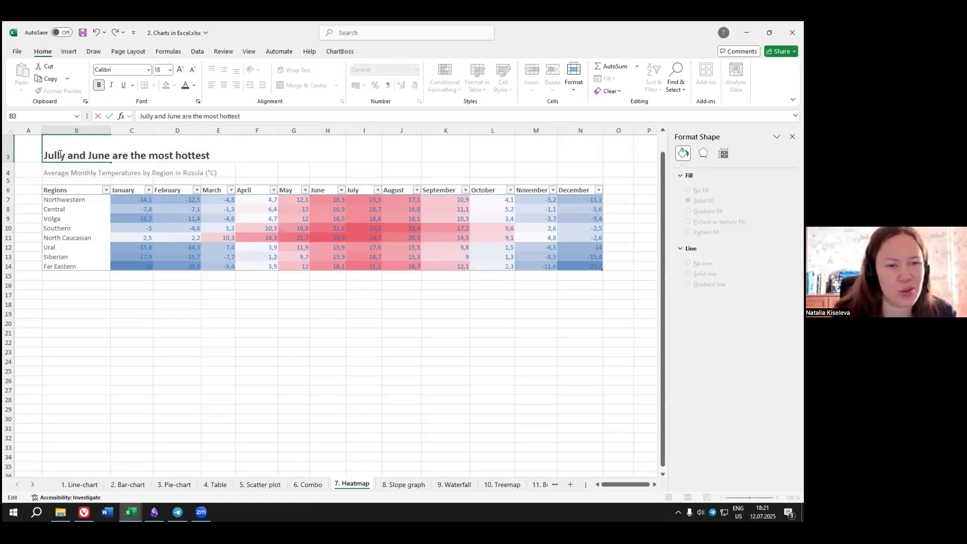
Remove "most" from the headline and complete it so it reads "Jully and June are the hottest months in Russia".
double_click(208, 116)
key(BackSpace)
key(BackSpace)
text(mo)
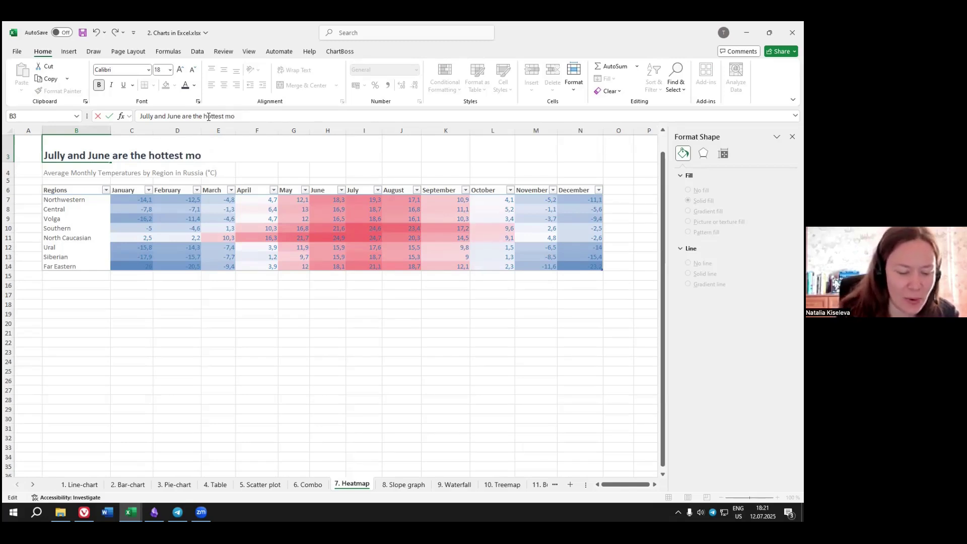
text(nths in Russia)
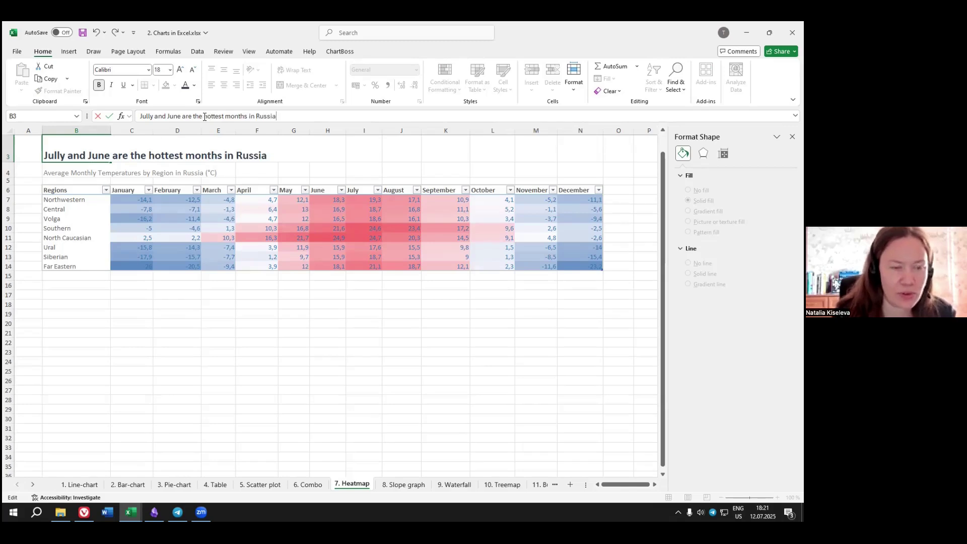
Colour only the word "hottest" in the B3 headline red.
drag(205, 115, 224, 116)
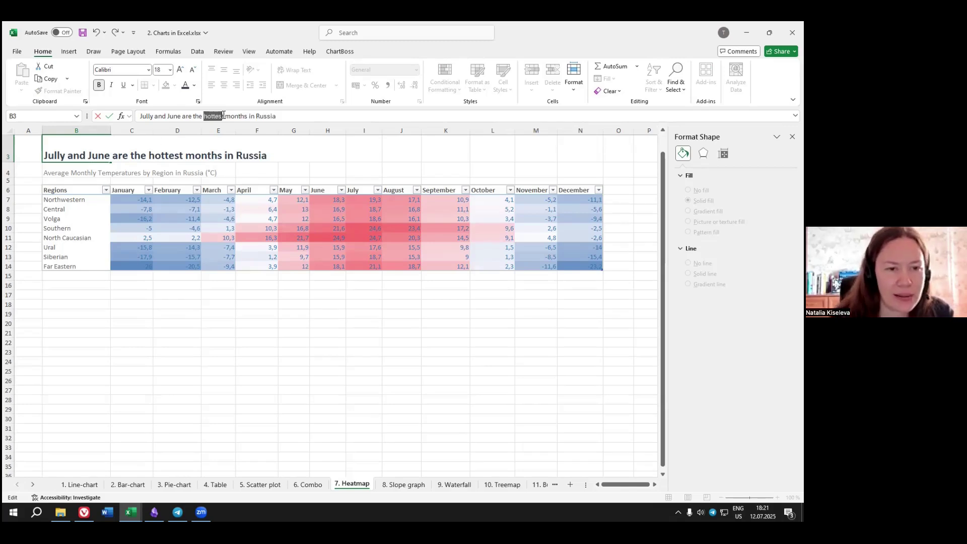
click(162, 155)
drag(150, 156, 183, 157)
click(194, 85)
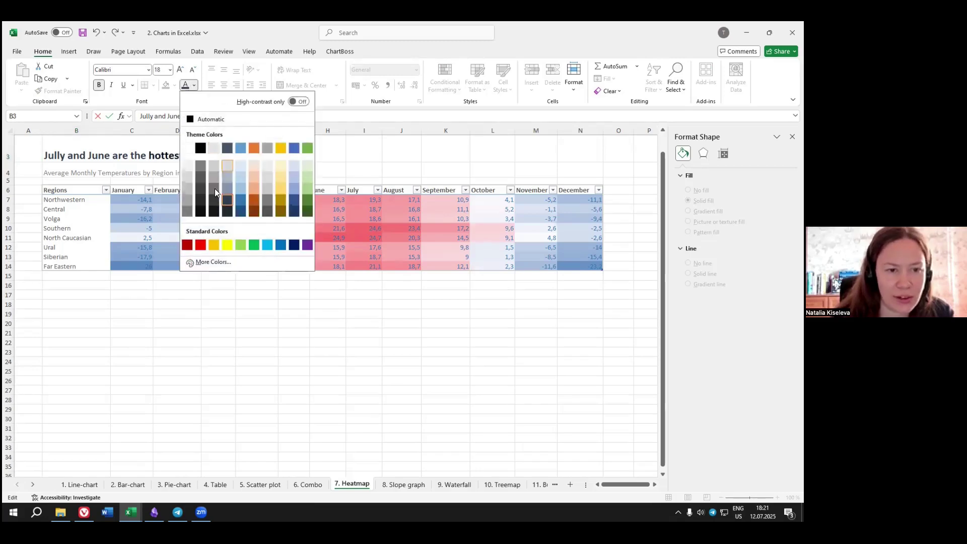
click(200, 245)
click(193, 323)
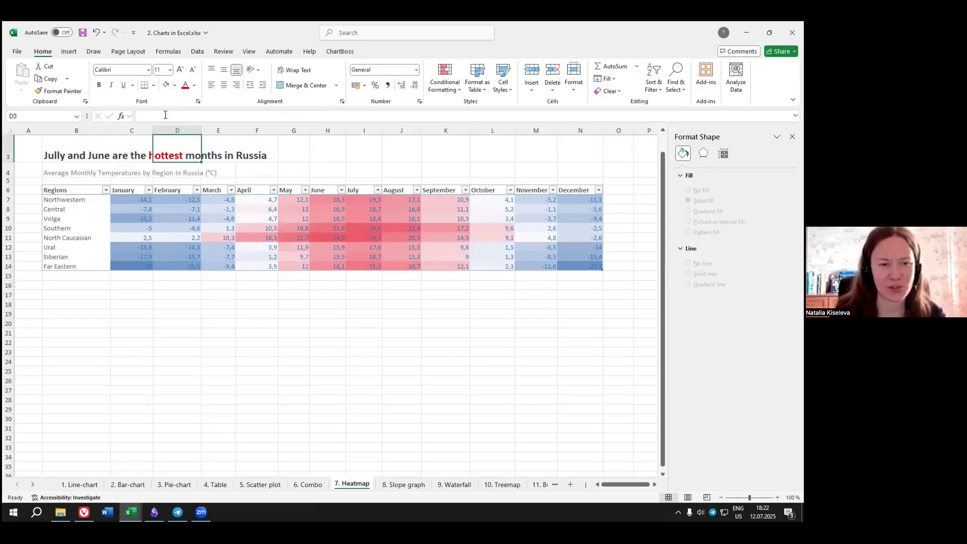
click(101, 155)
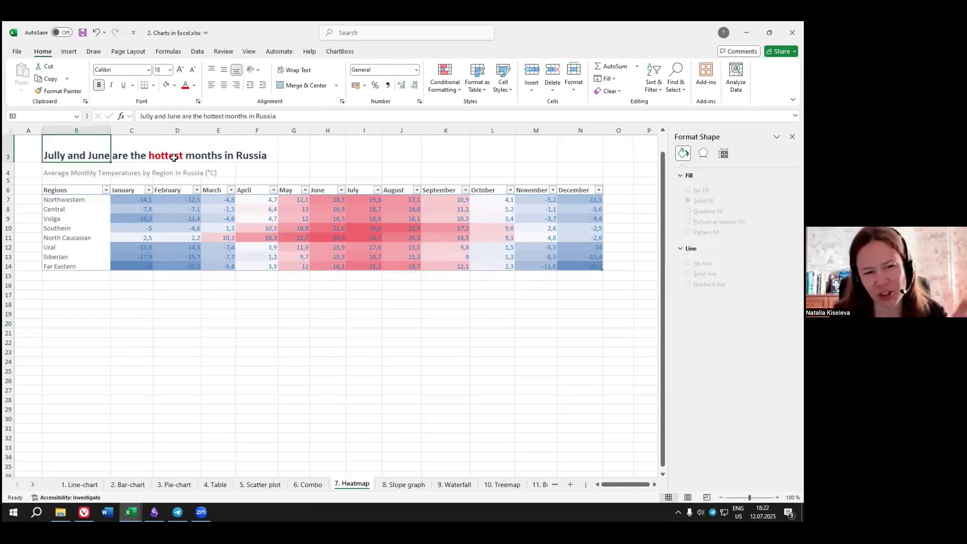
click(358, 237)
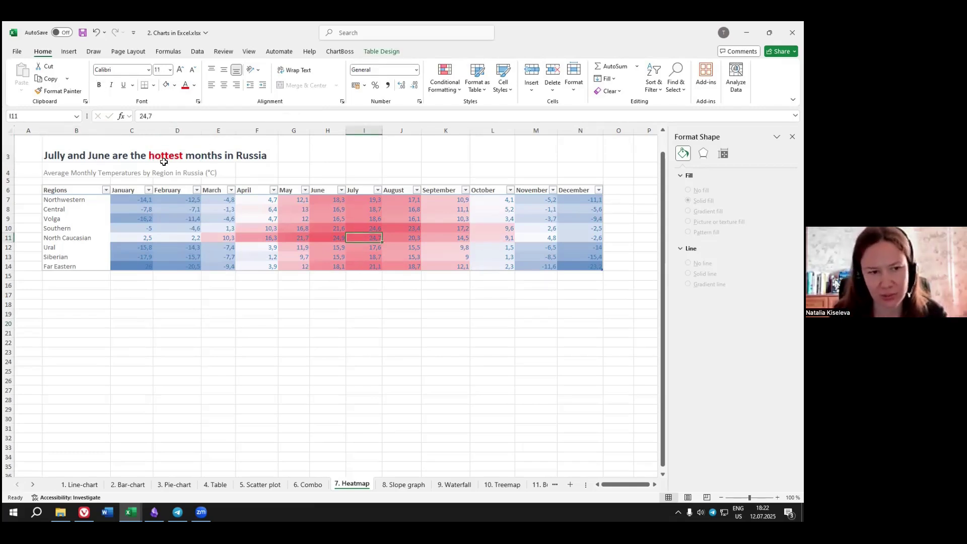
click(293, 324)
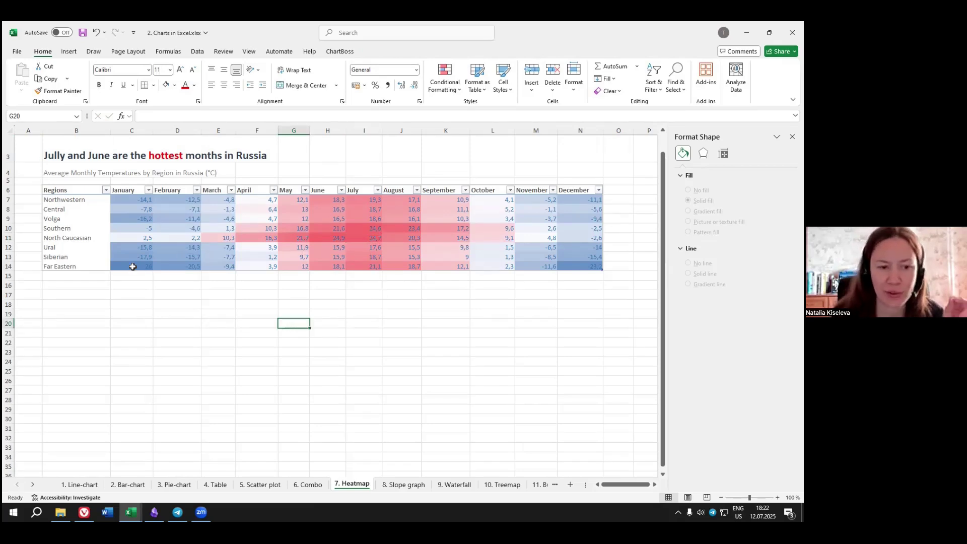
click(133, 266)
click(340, 230)
click(356, 230)
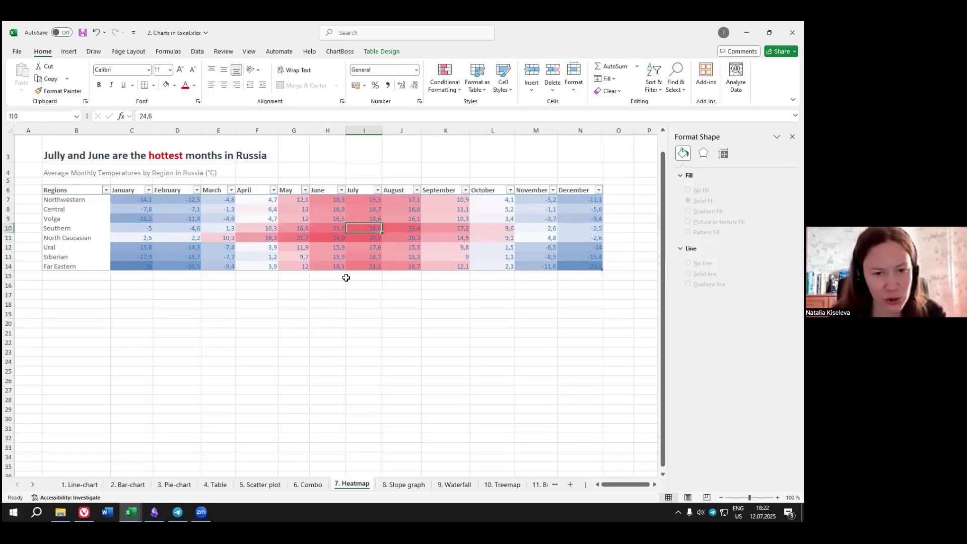
Edit the 3-color scale rule on C7:N14 so that its minimum colour is dark grey instead of blue.
drag(128, 195, 582, 264)
click(446, 82)
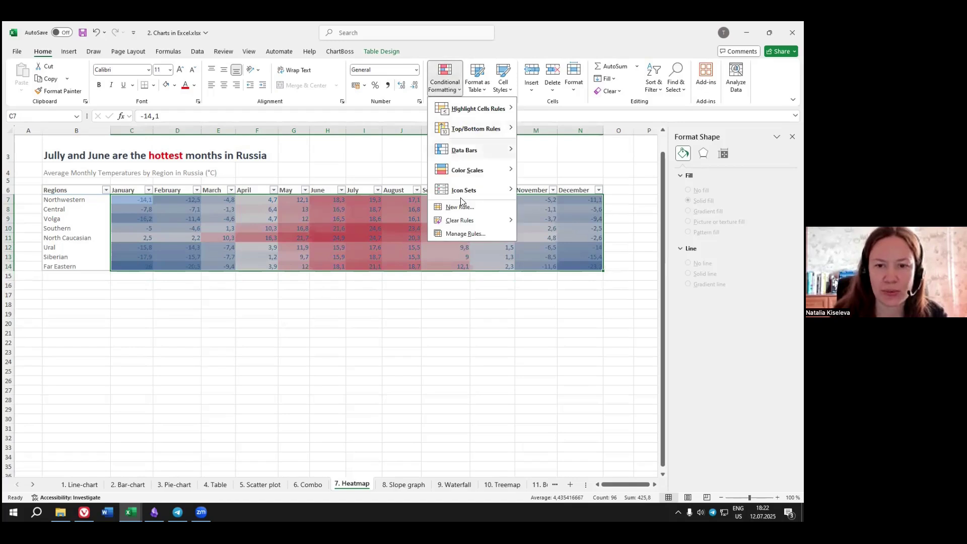
click(463, 234)
double_click(552, 266)
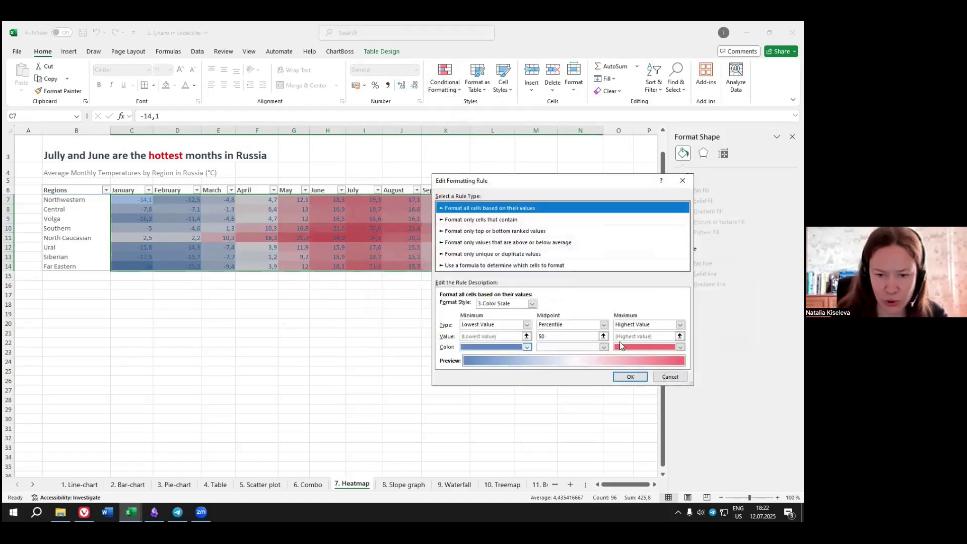
click(527, 348)
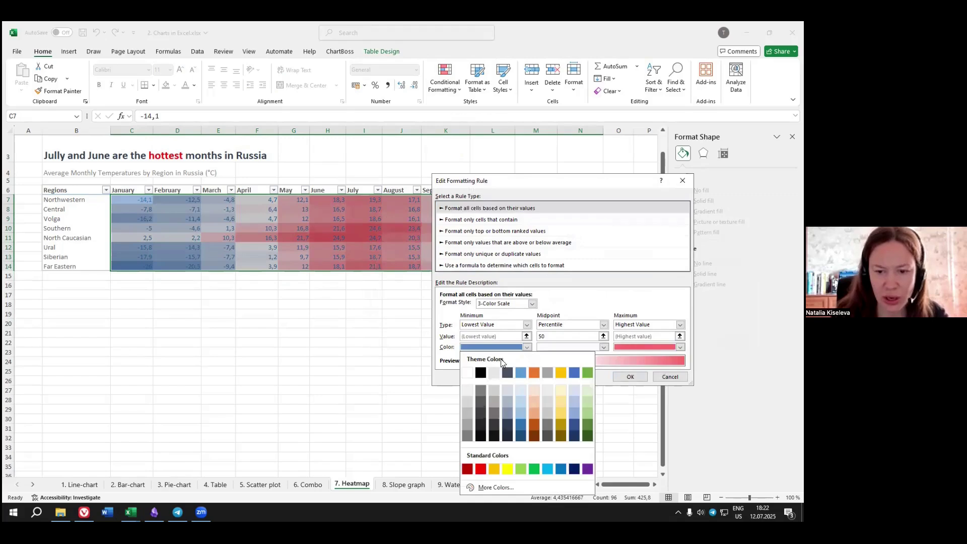
click(467, 438)
click(630, 376)
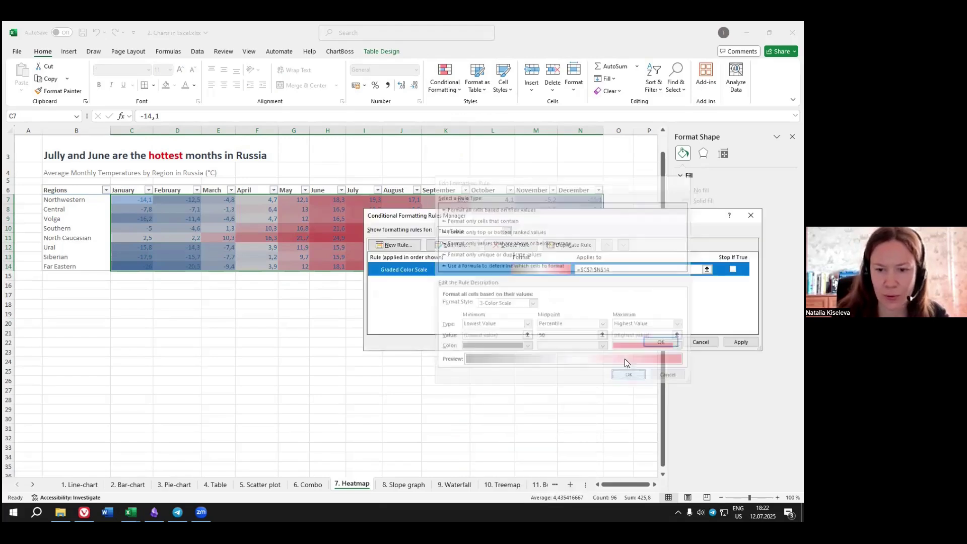
click(661, 342)
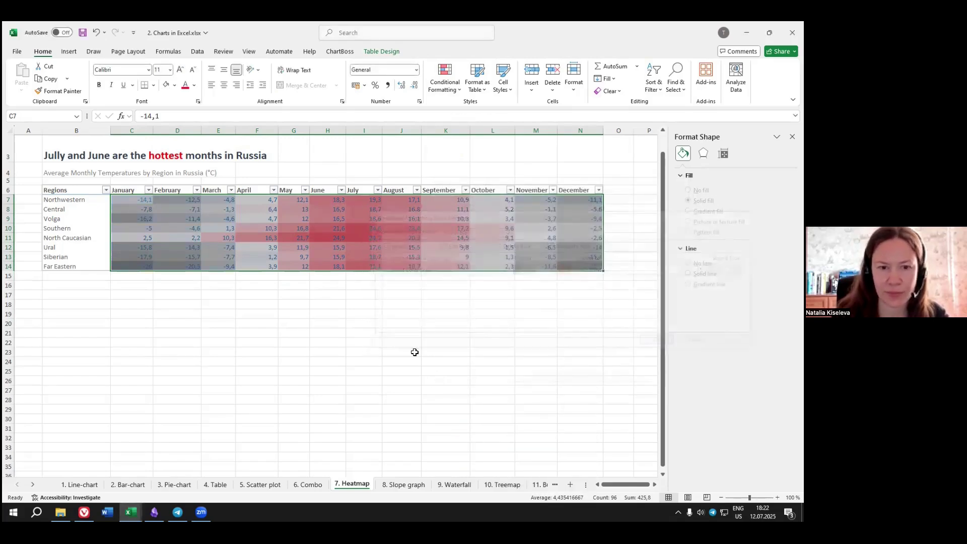
click(328, 342)
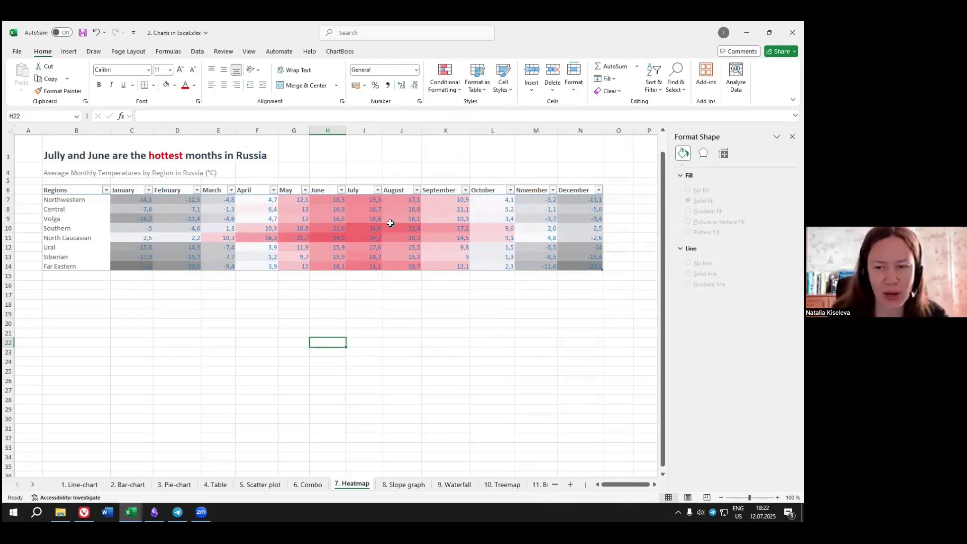
Restyle the temperature table with the first light table style in plain black and white.
drag(145, 199, 575, 265)
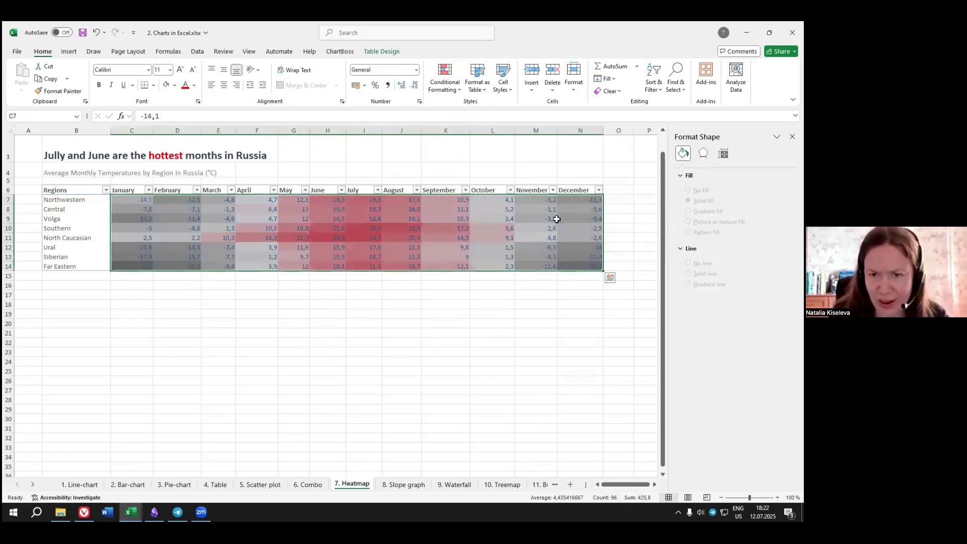
click(482, 91)
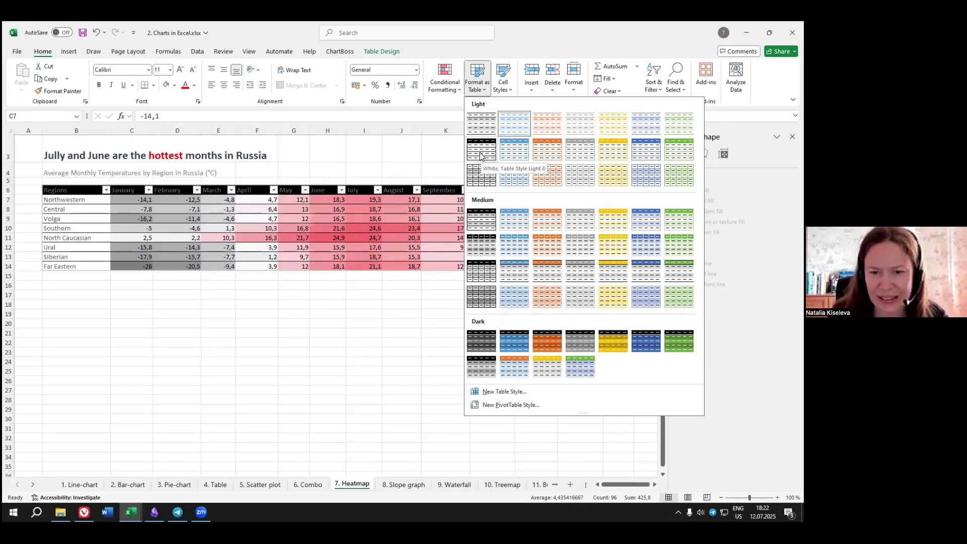
click(479, 120)
click(341, 339)
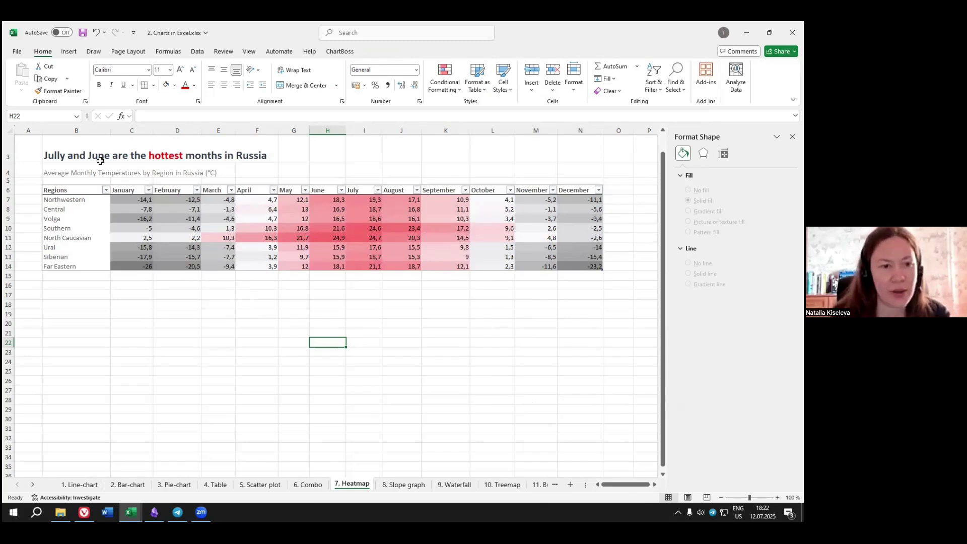
Narrow the November and December columns of the temperature table slightly.
drag(602, 130, 509, 130)
click(317, 295)
key(ctrl+z)
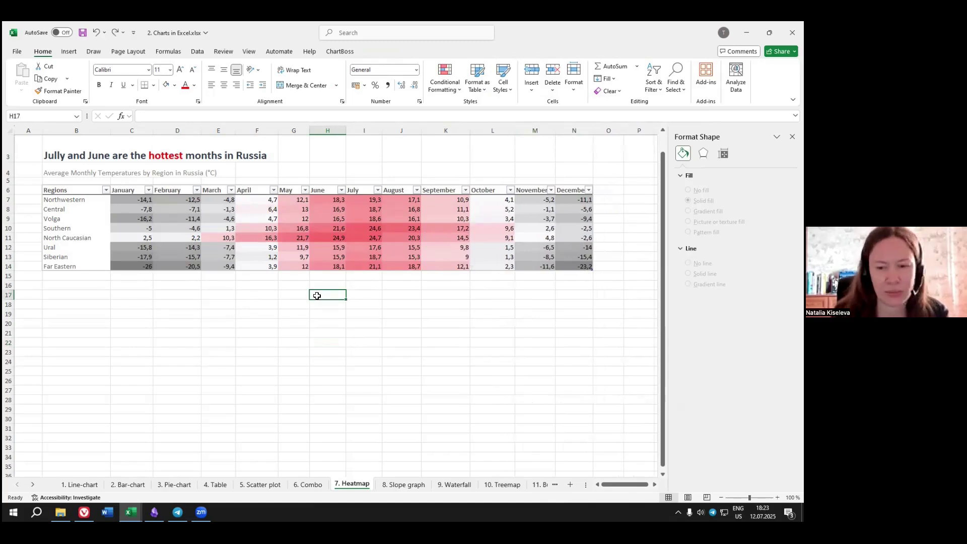
click(253, 334)
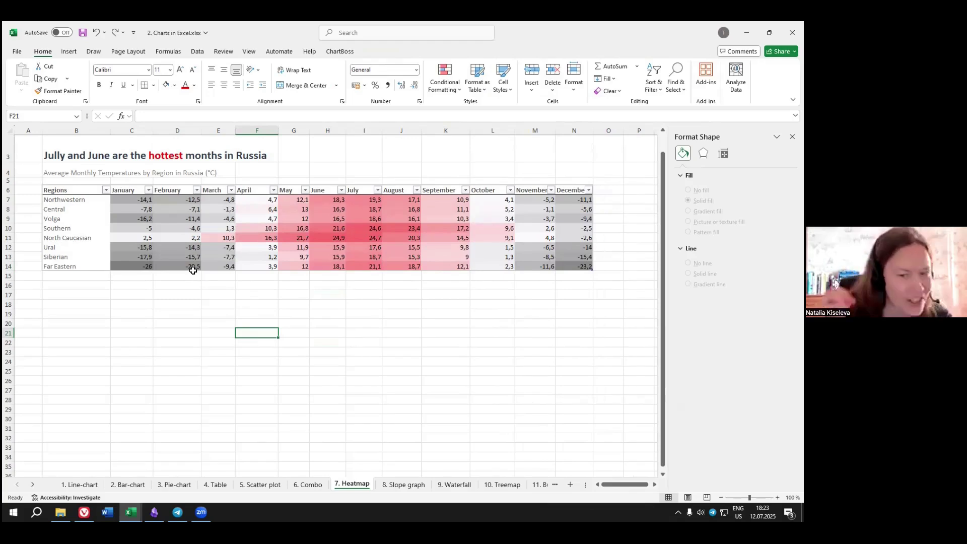
Review the grey-and-red heatmap alongside the Scatter plot sheet, examining the Metric A and Metric B values and their charts.
drag(401, 228, 257, 248)
click(366, 256)
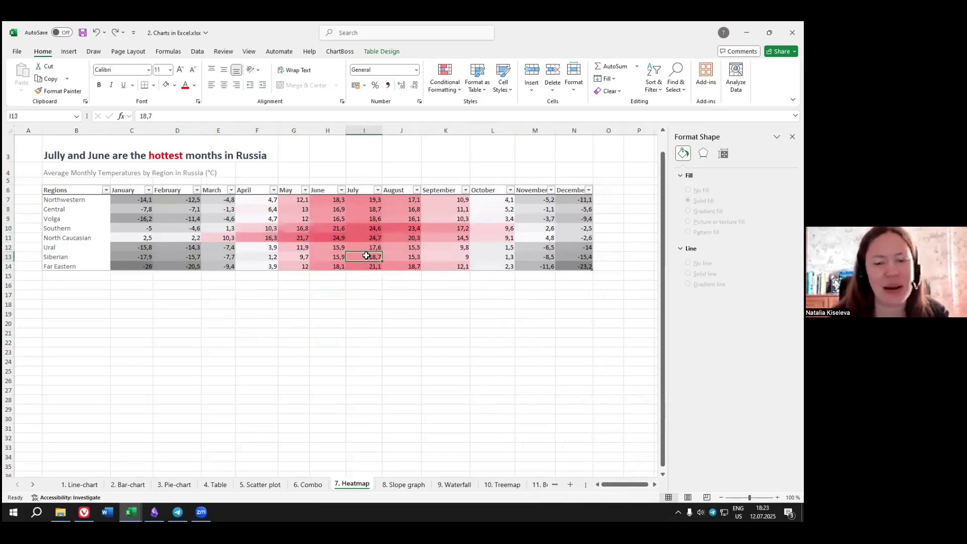
click(259, 485)
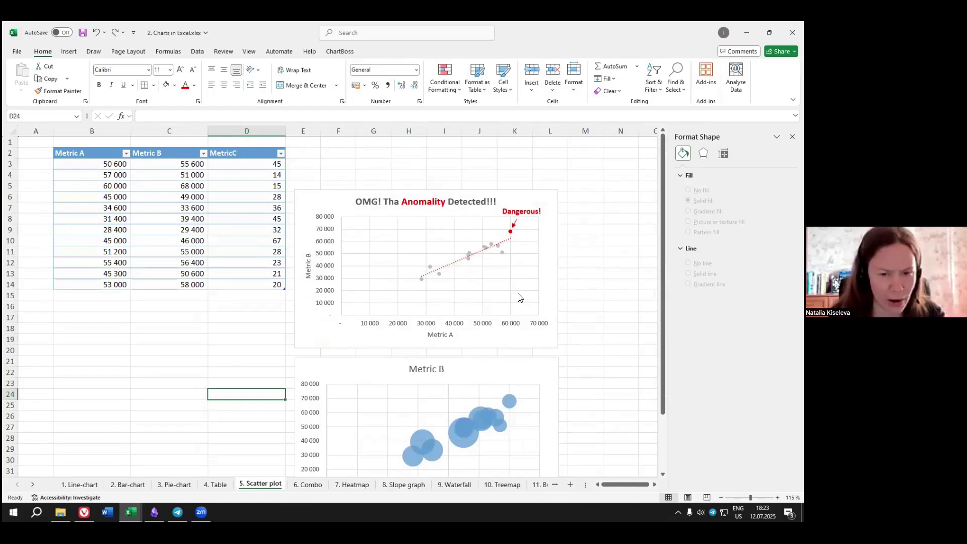
click(352, 484)
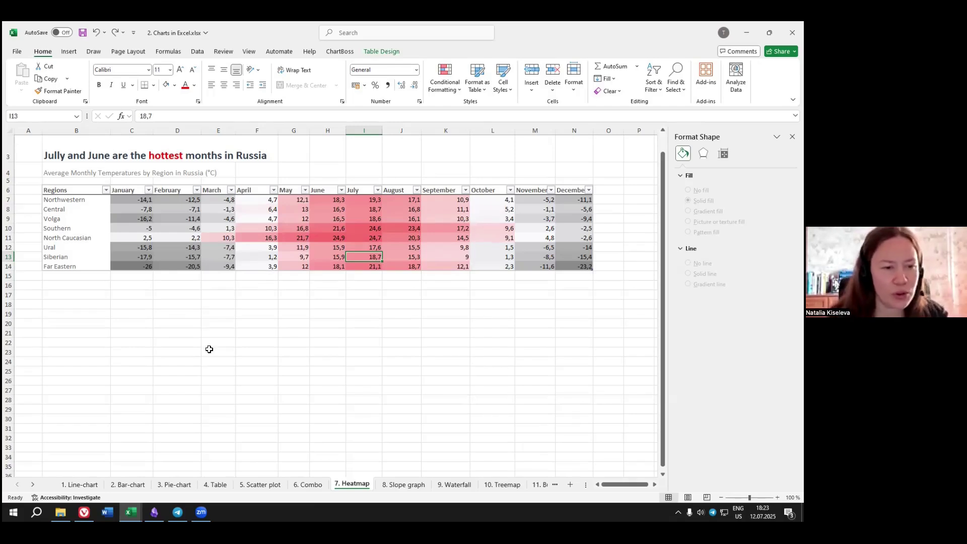
click(259, 485)
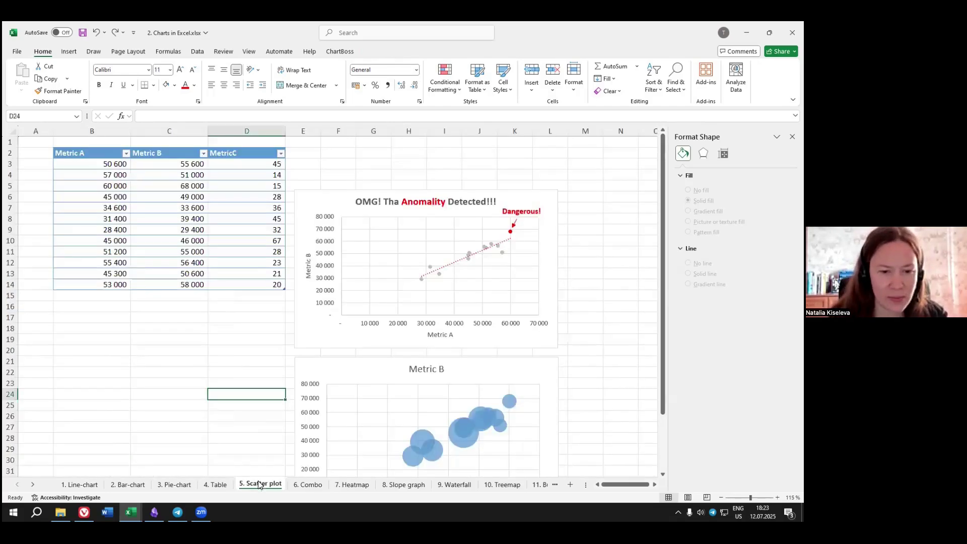
click(195, 184)
click(181, 251)
click(105, 238)
click(169, 207)
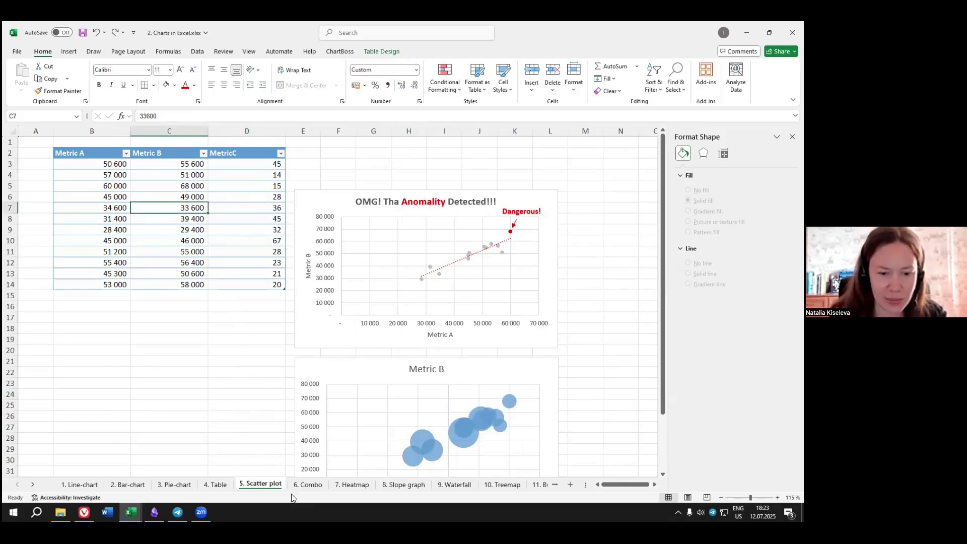
Examine the month headings and region names of the temperature table on the Heatmap sheet.
click(352, 484)
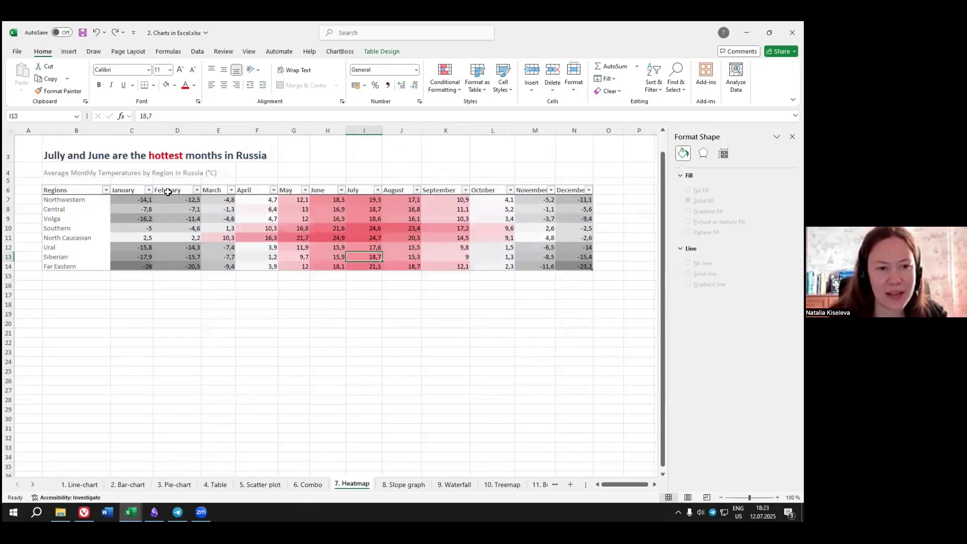
click(168, 192)
click(130, 190)
click(46, 201)
click(54, 210)
click(59, 247)
click(62, 199)
click(58, 218)
click(58, 238)
click(59, 257)
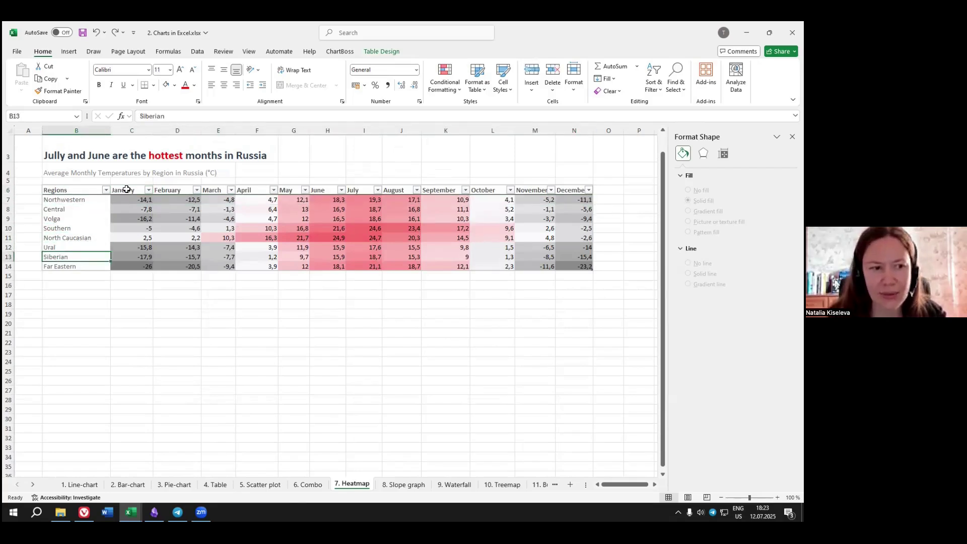
click(398, 376)
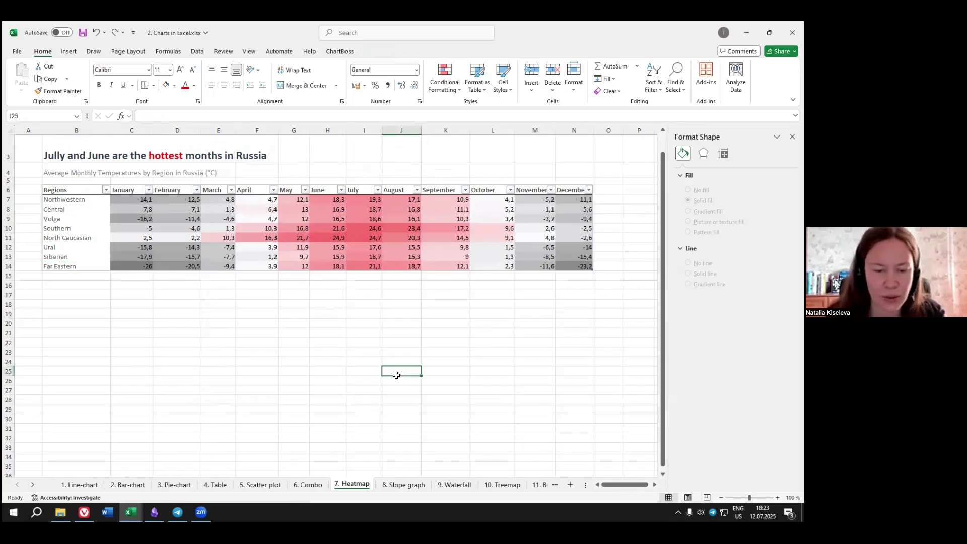
Review the tea product table on the Slope graph sheet alongside the Plan and Fact line chart on the Line-chart sheet.
click(401, 484)
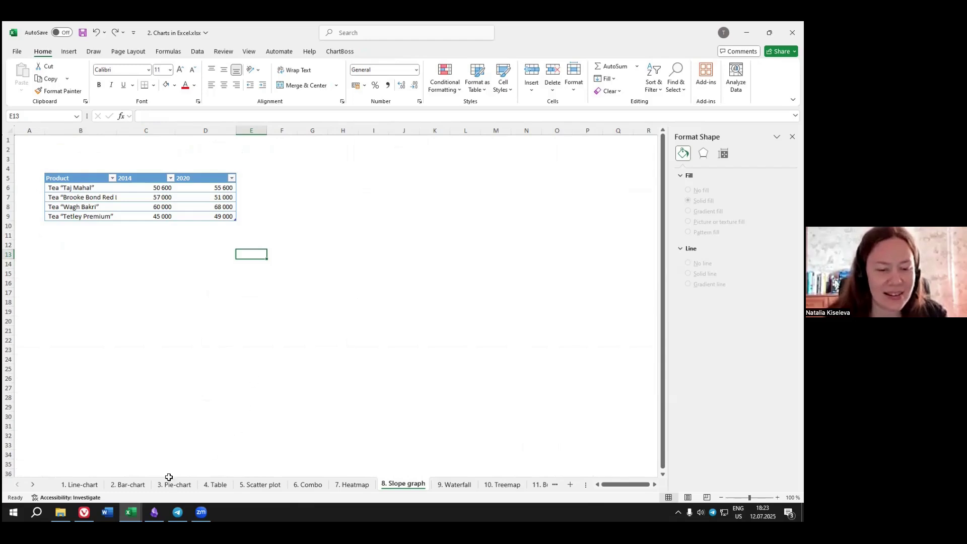
click(79, 485)
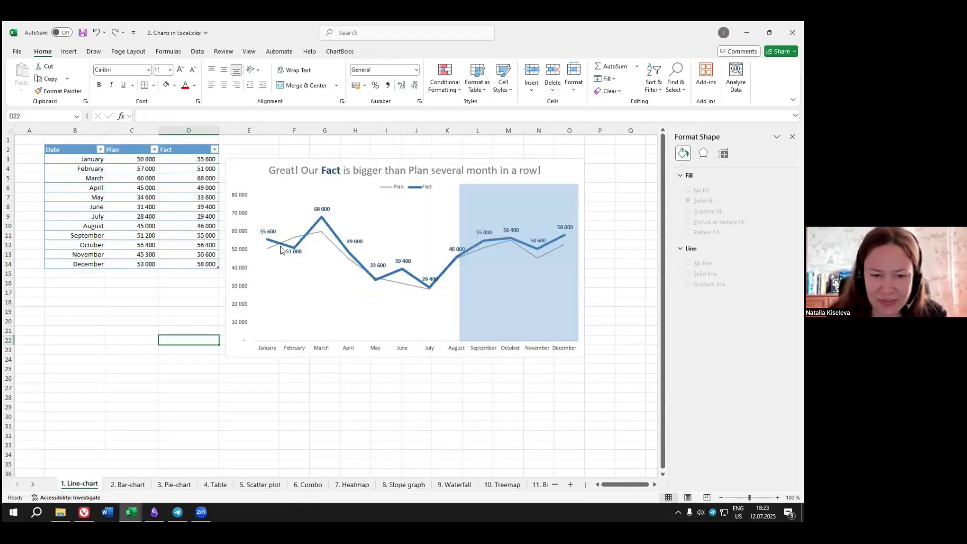
click(268, 241)
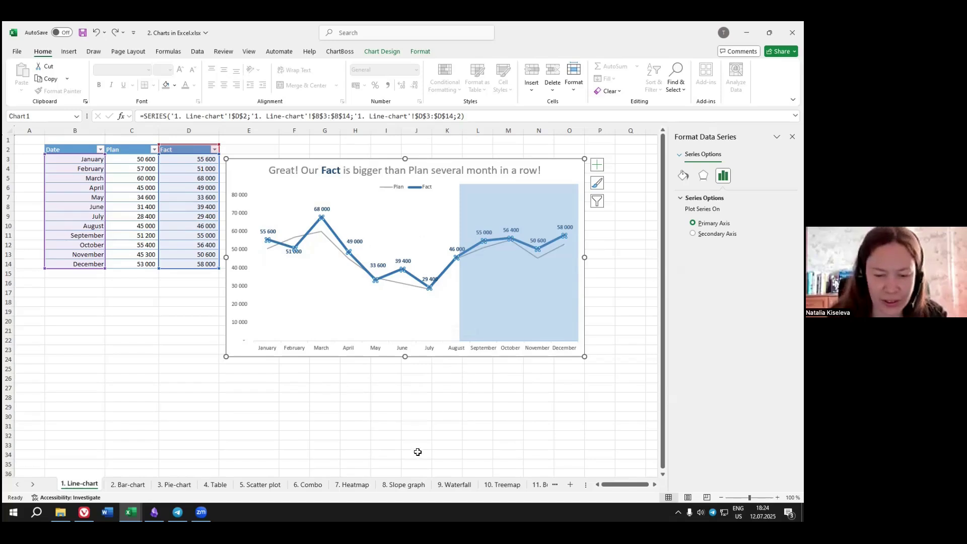
click(404, 484)
click(189, 272)
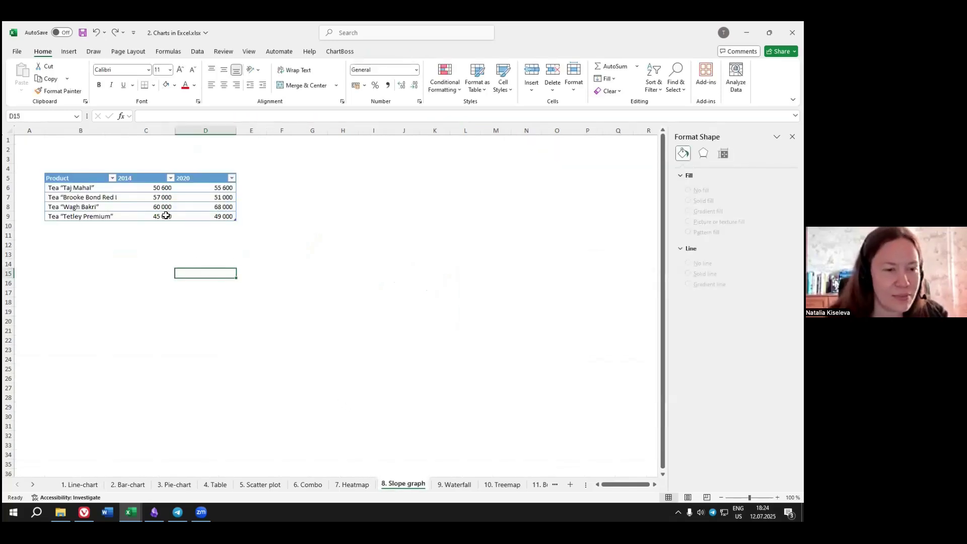
Insert a 2-D line chart from the tea product data in B6:D9 and place it beside the table.
drag(86, 188, 222, 216)
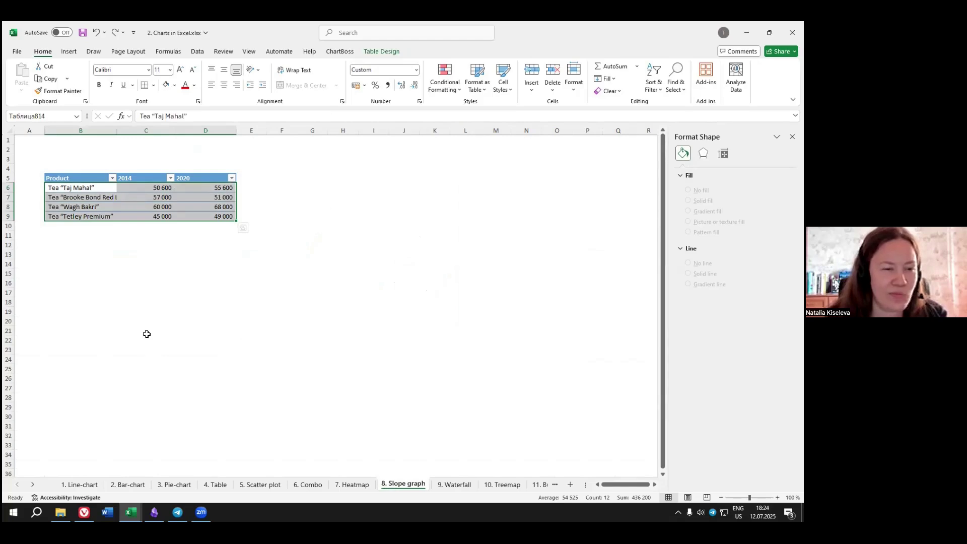
drag(146, 189, 196, 213)
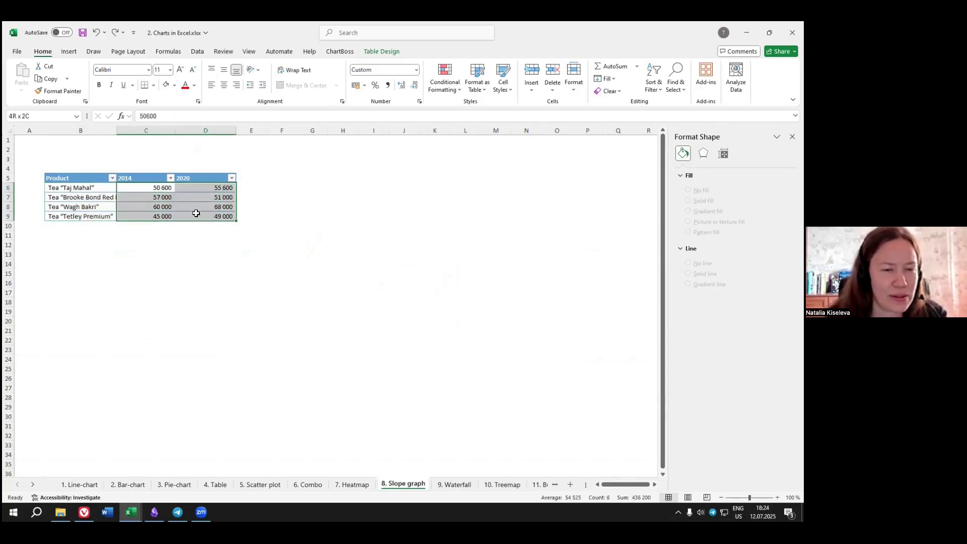
drag(101, 186, 206, 218)
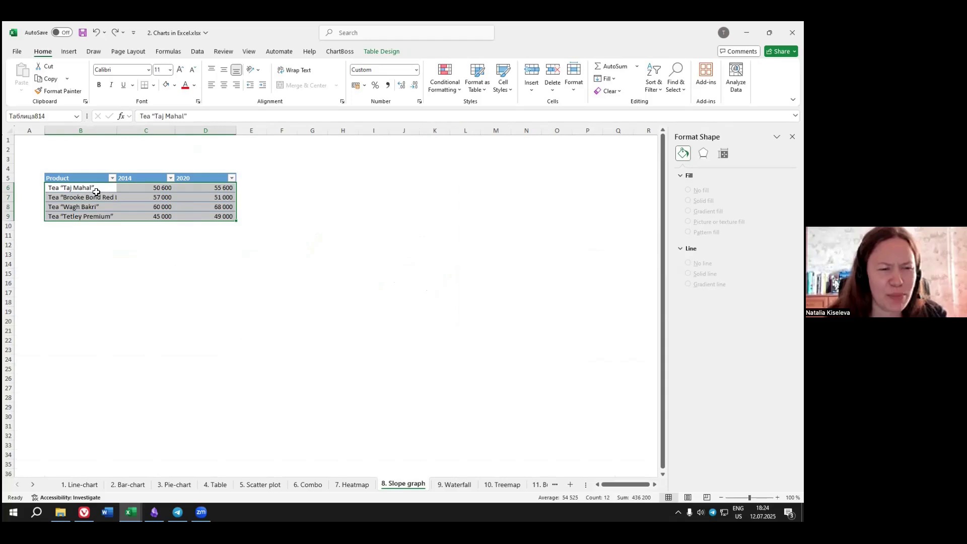
click(69, 51)
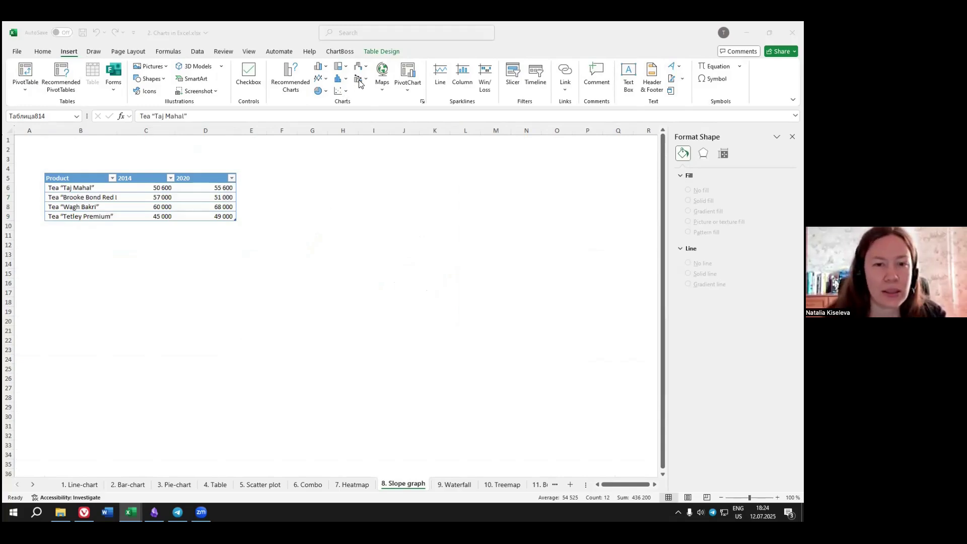
click(319, 80)
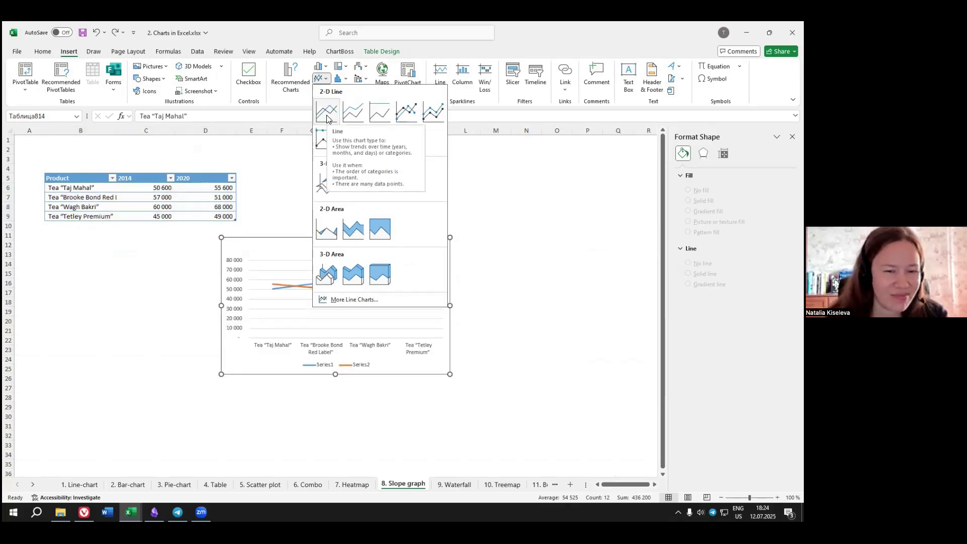
click(326, 119)
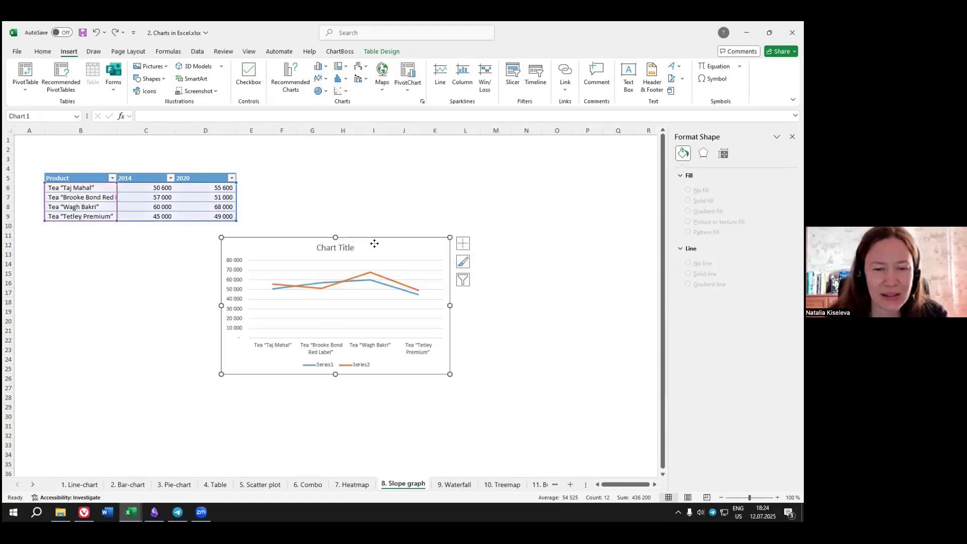
drag(376, 244, 421, 169)
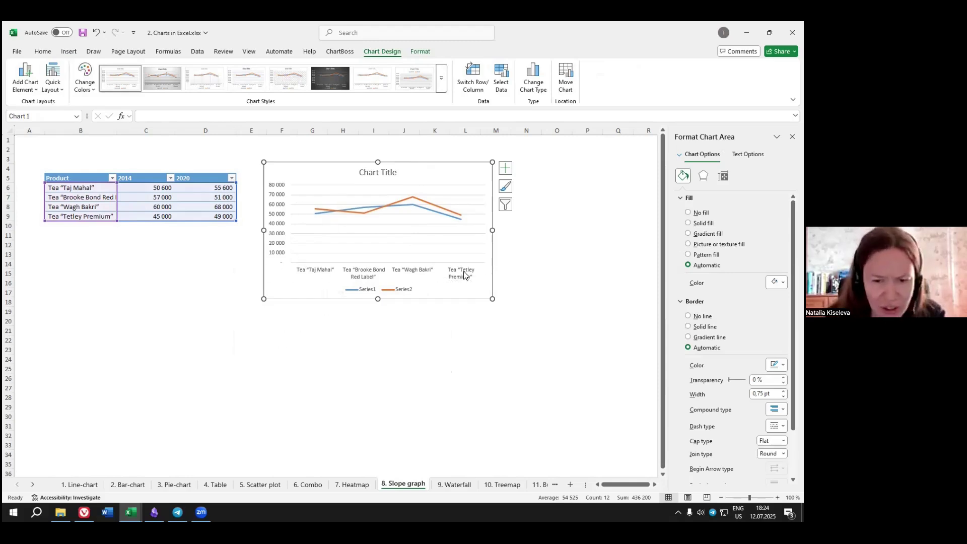
drag(339, 165, 348, 193)
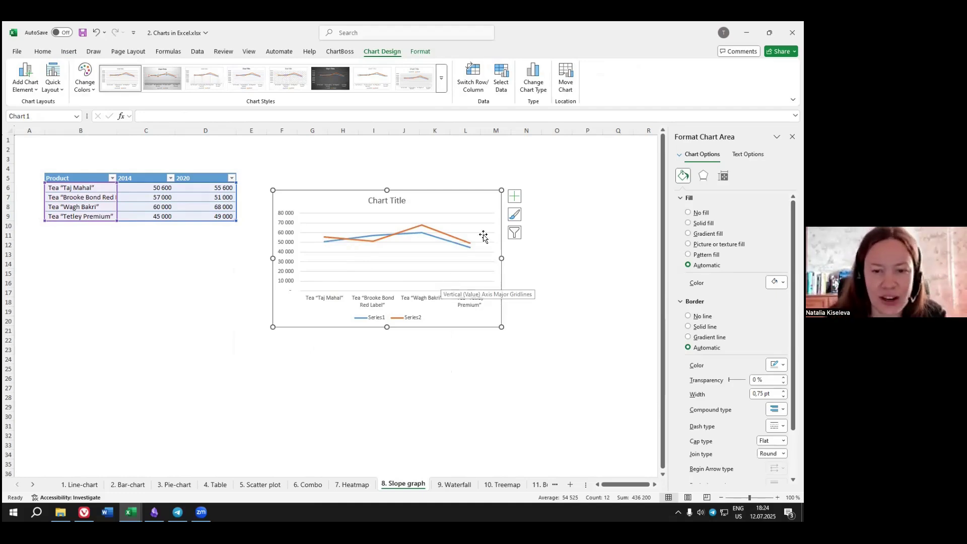
Switch the rows and columns of the line chart's source data so that each tea product is a series.
right_click(461, 194)
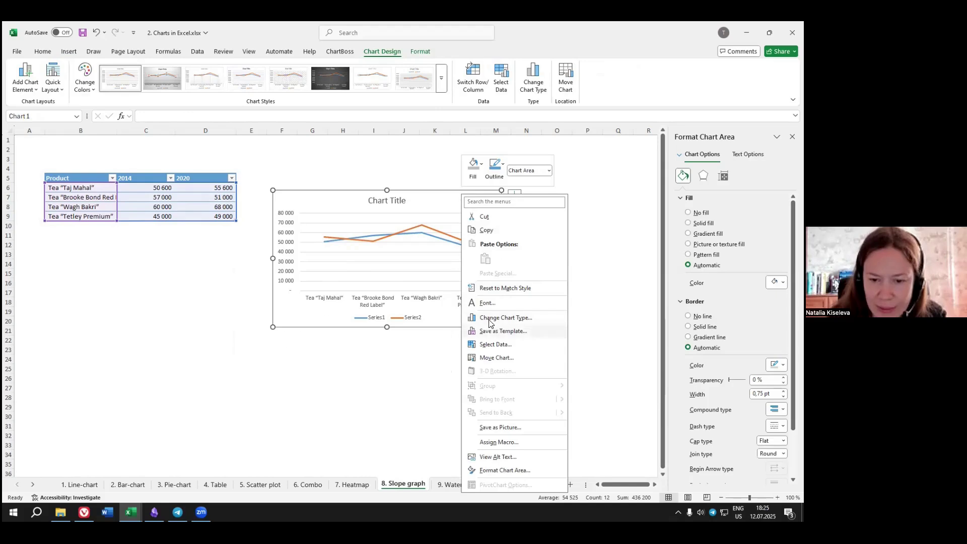
click(495, 346)
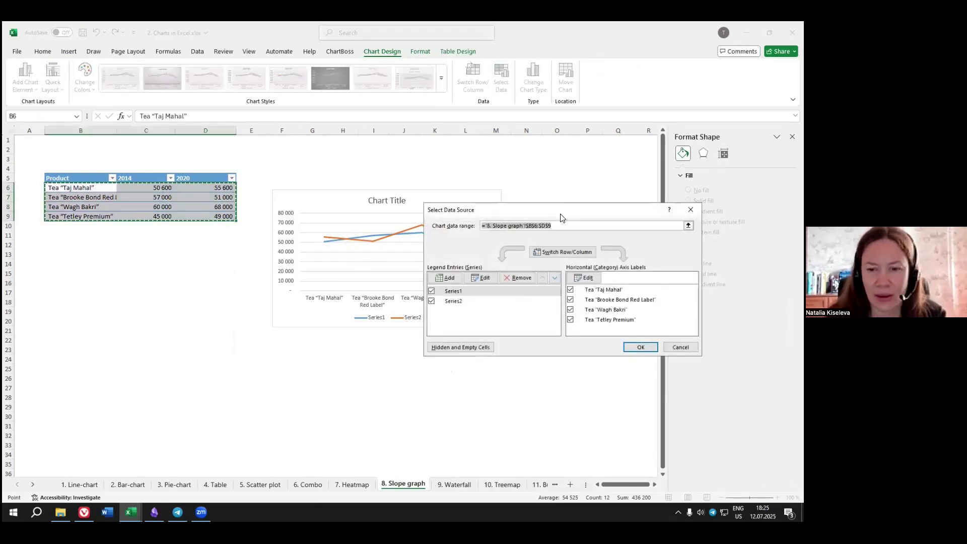
drag(621, 160, 618, 157)
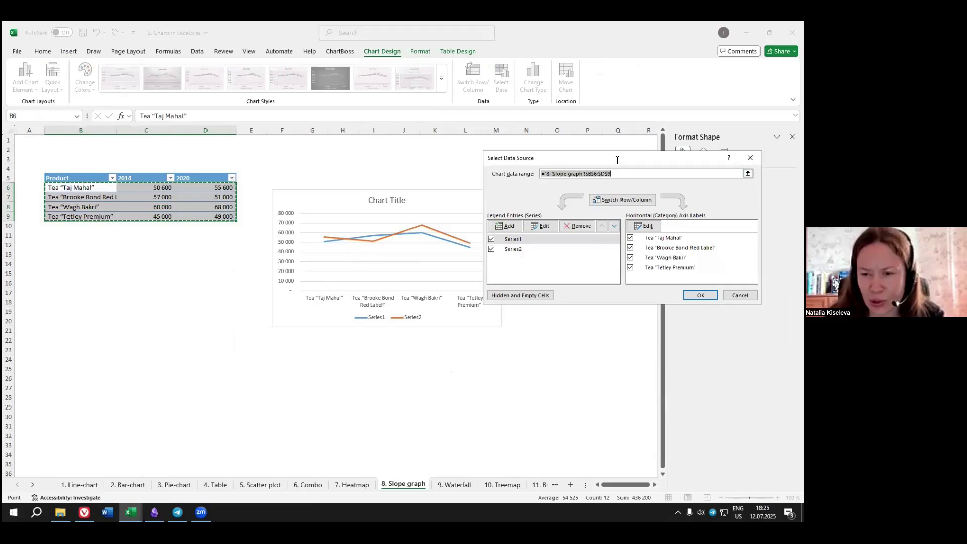
click(621, 200)
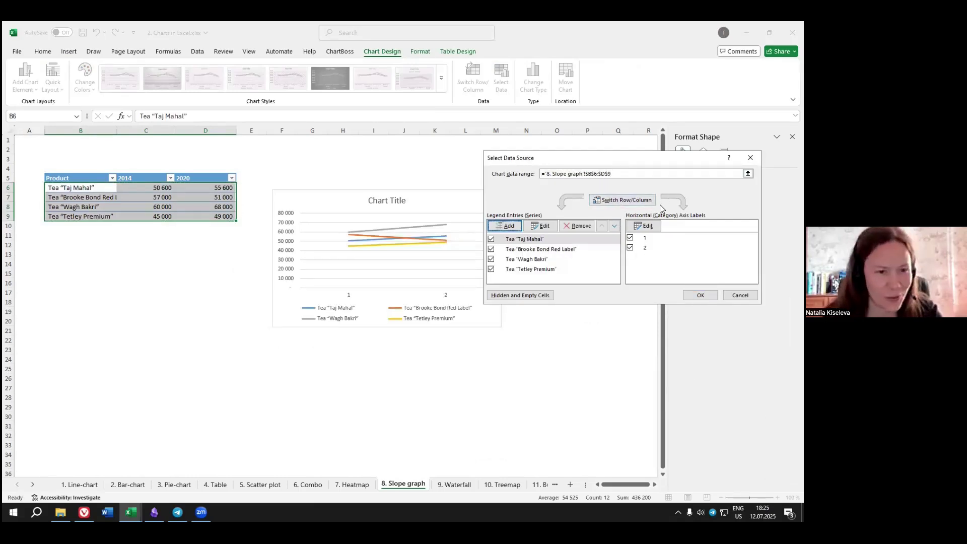
click(697, 295)
Enlarge the tea line chart and align it next to the product table.
drag(403, 187, 397, 158)
drag(497, 302, 555, 386)
drag(455, 165, 435, 164)
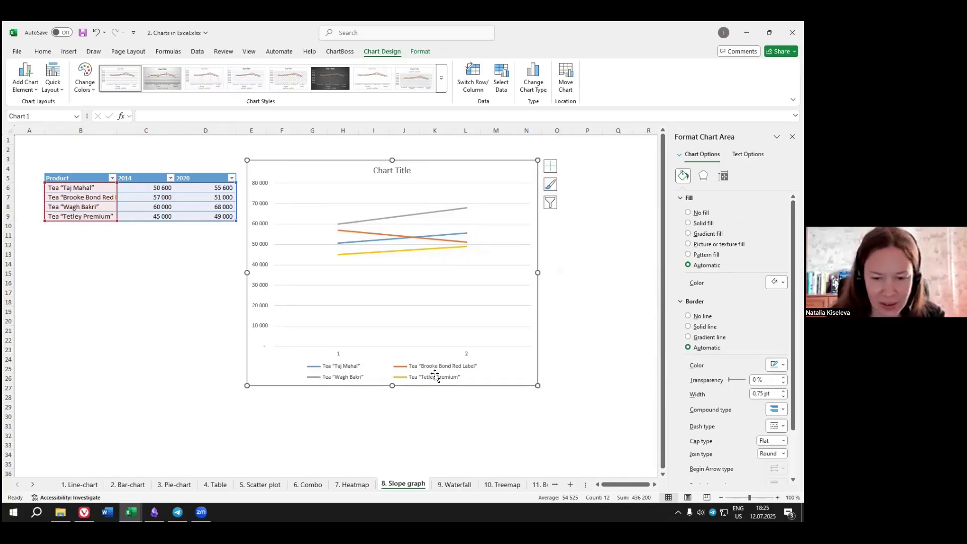
Examine the horizontal axis's formatting options, including alignment, axis type, tick marks, labels and number format, for a way to show the years.
click(337, 355)
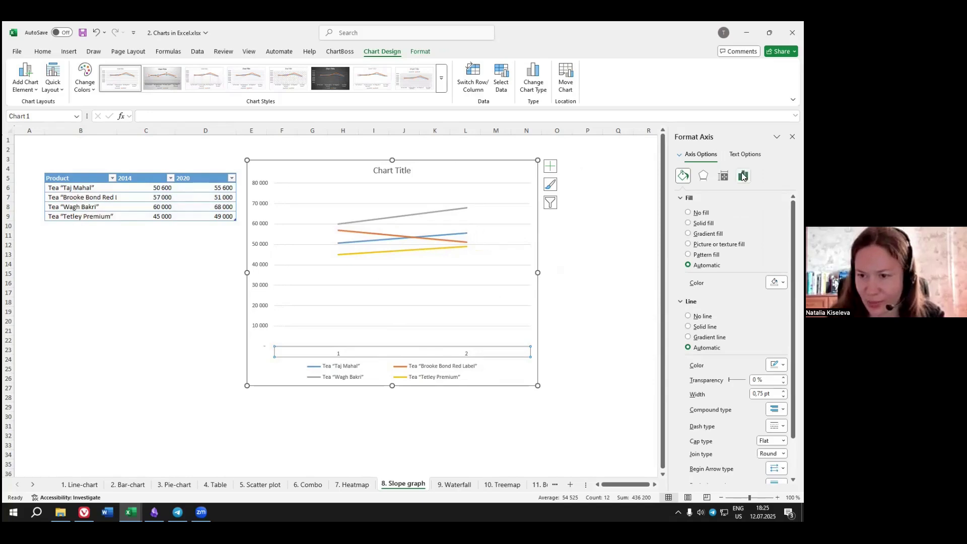
click(743, 175)
click(742, 156)
click(700, 153)
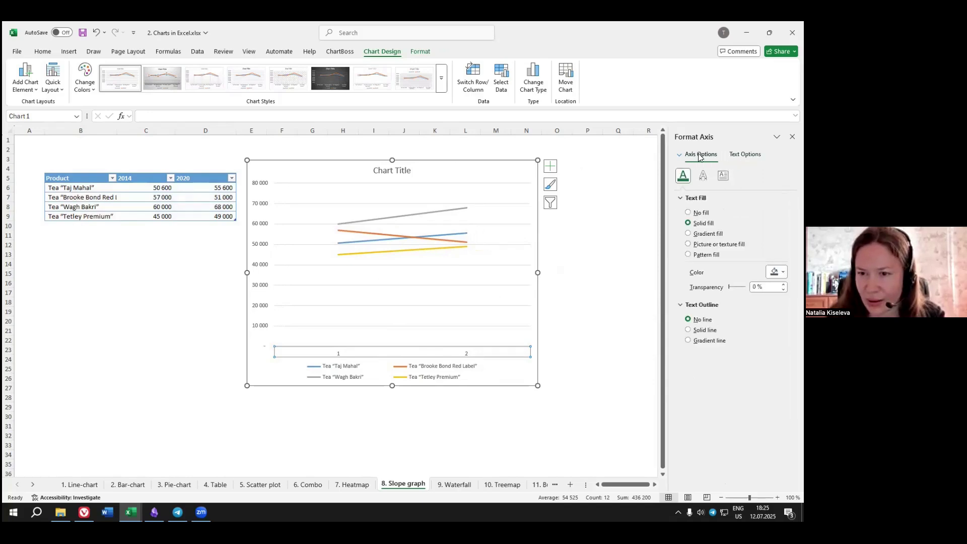
click(425, 358)
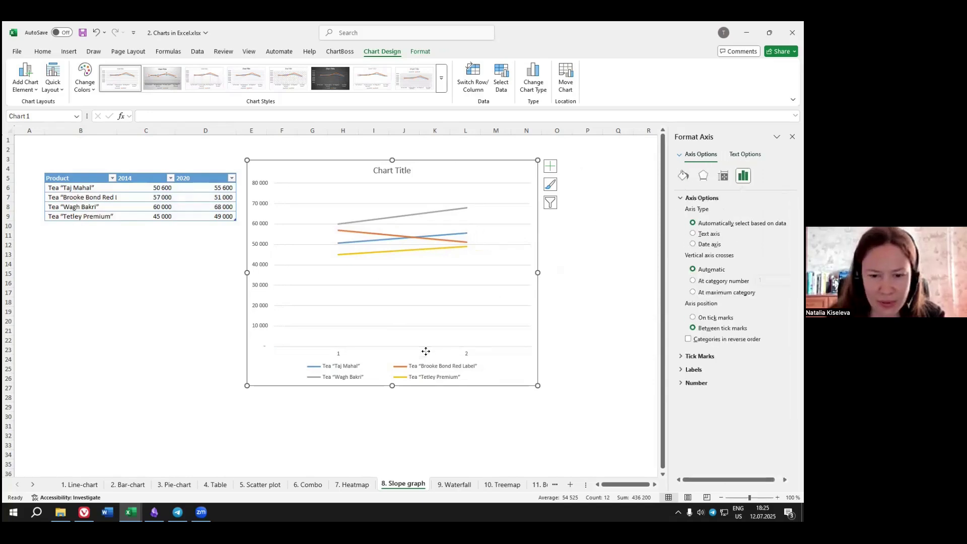
click(464, 356)
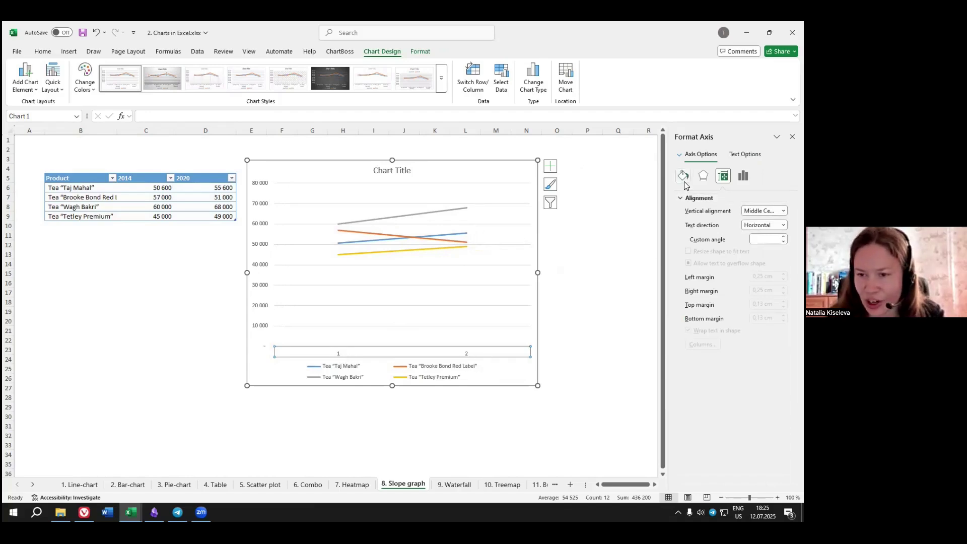
right_click(466, 356)
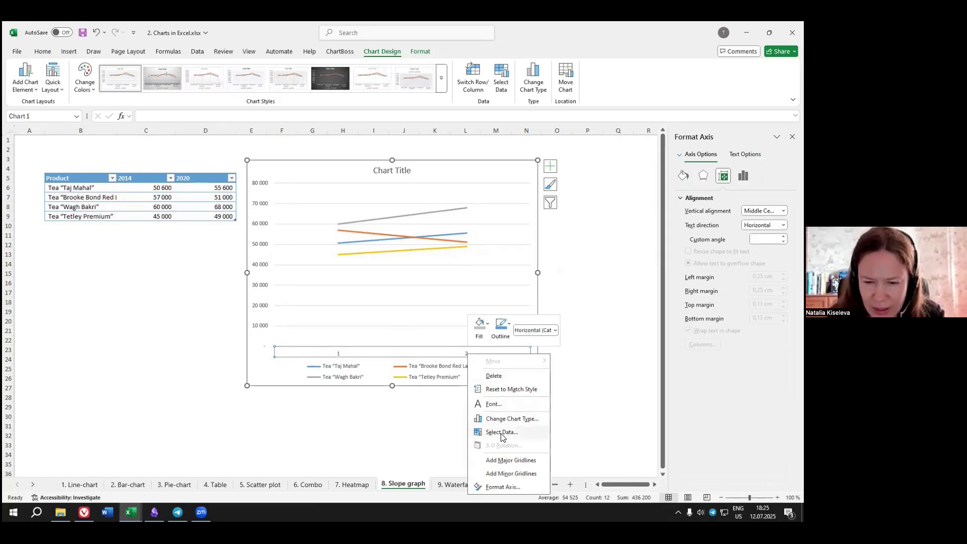
click(503, 487)
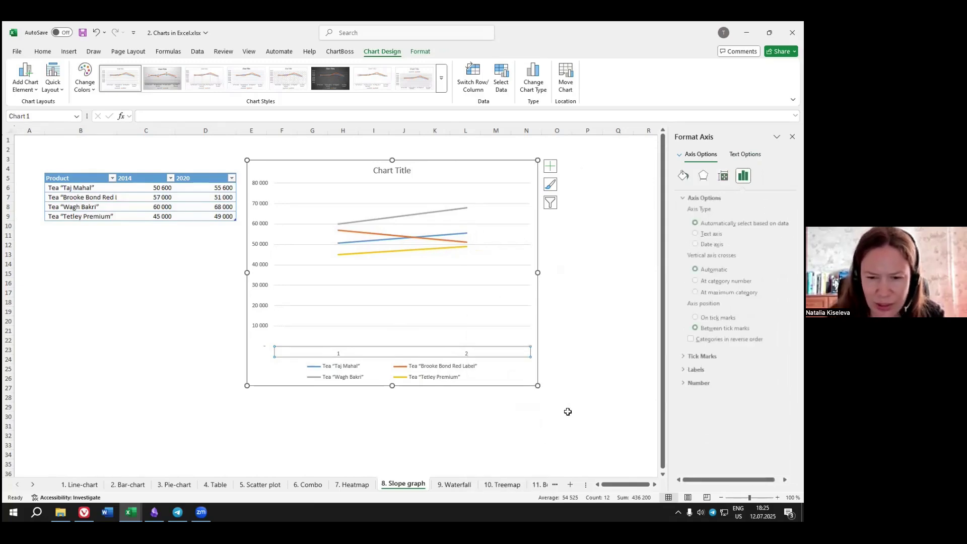
click(681, 369)
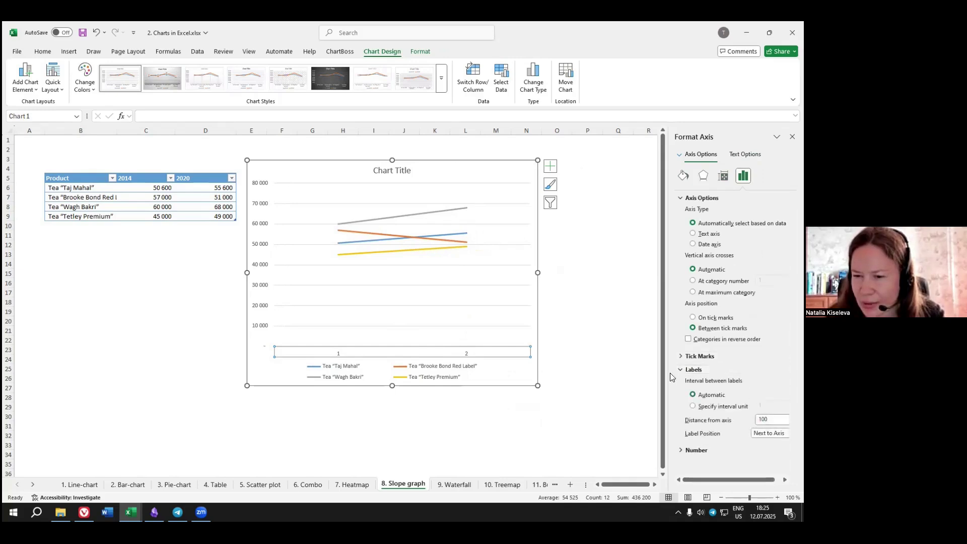
drag(663, 365, 640, 365)
click(654, 356)
click(655, 356)
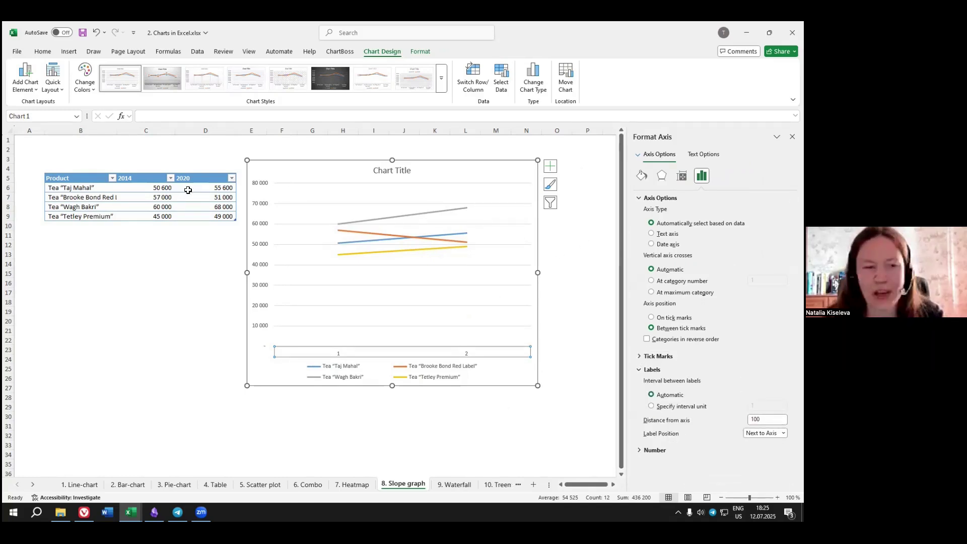
click(645, 449)
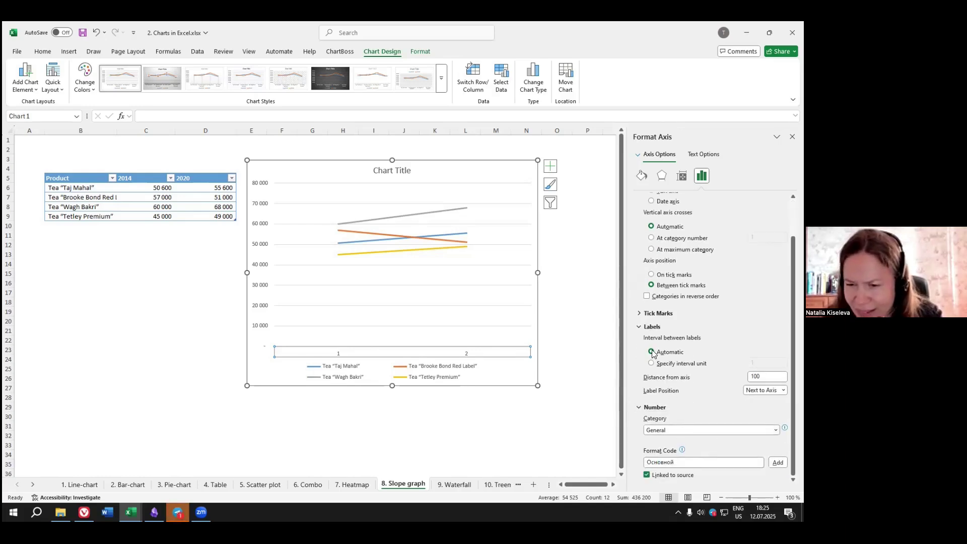
click(643, 312)
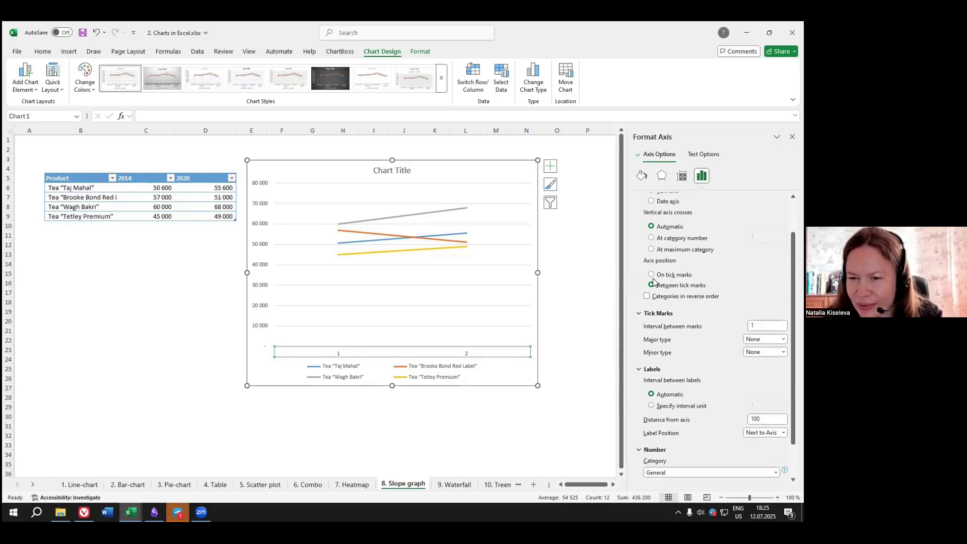
scroll(680, 281, up, 3)
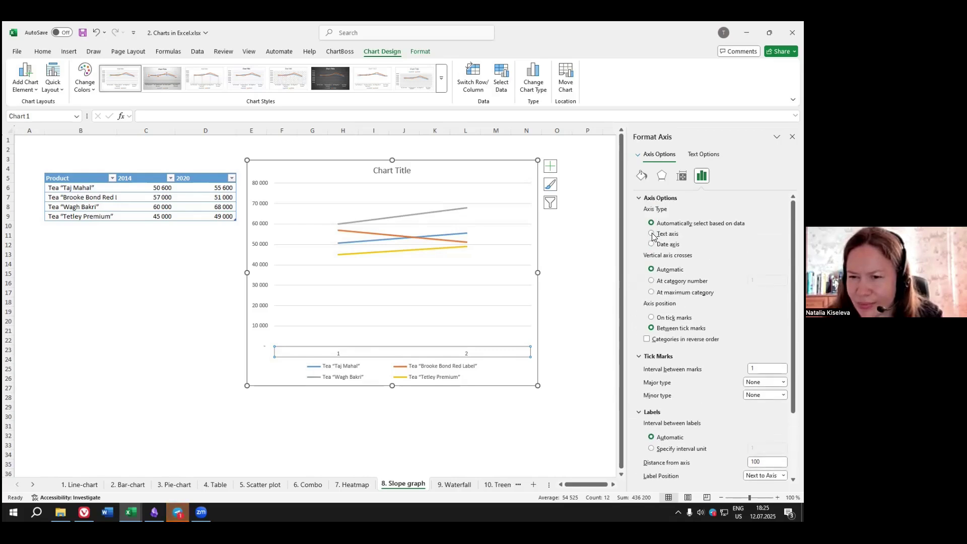
click(657, 198)
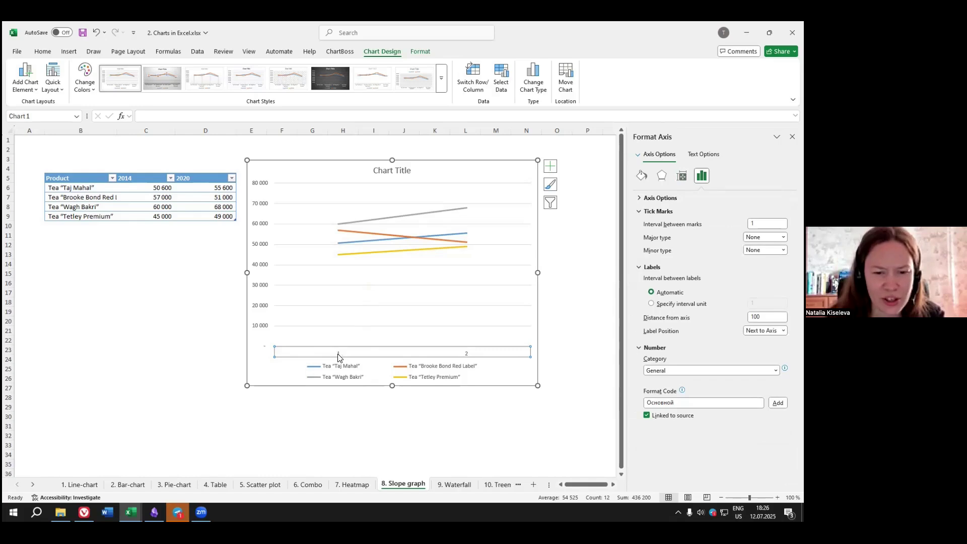
Delete the horizontal category axis from the tea line chart and check the year headings in C5 and D5.
key(Delete)
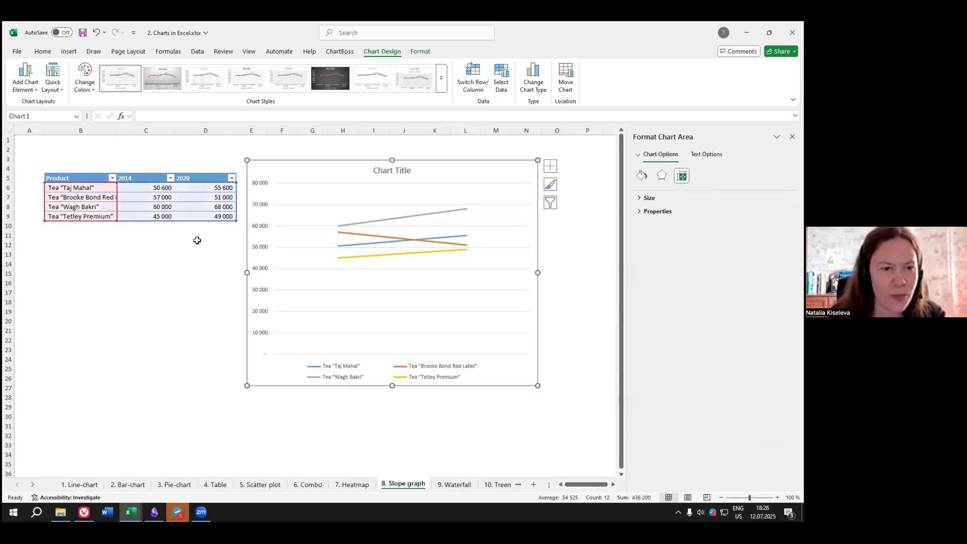
click(131, 177)
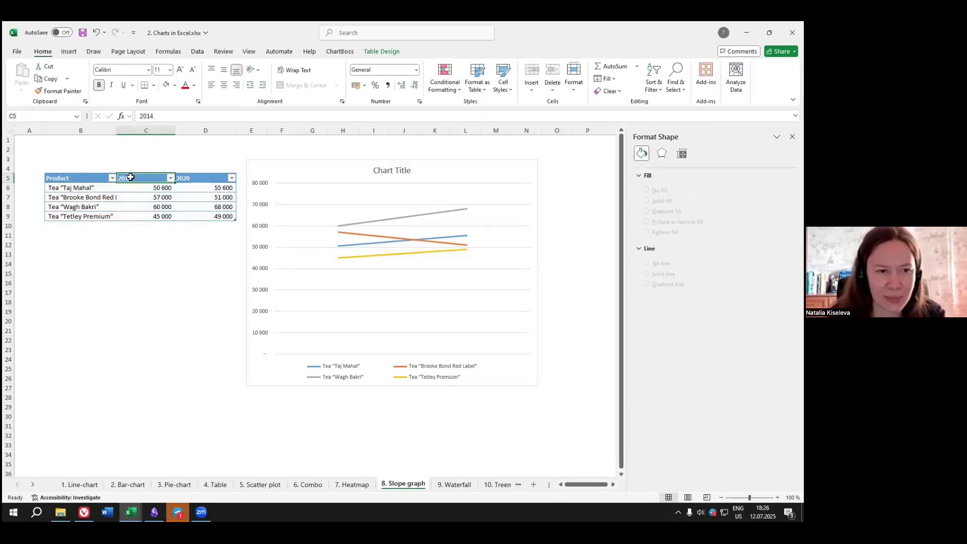
click(197, 178)
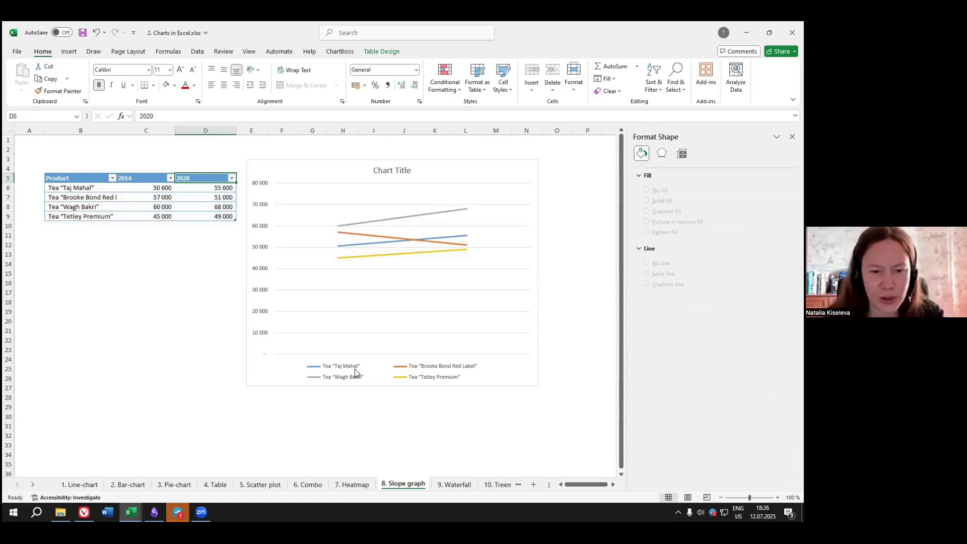
Move the tea line chart's legend from the bottom to the top of the chart.
click(335, 371)
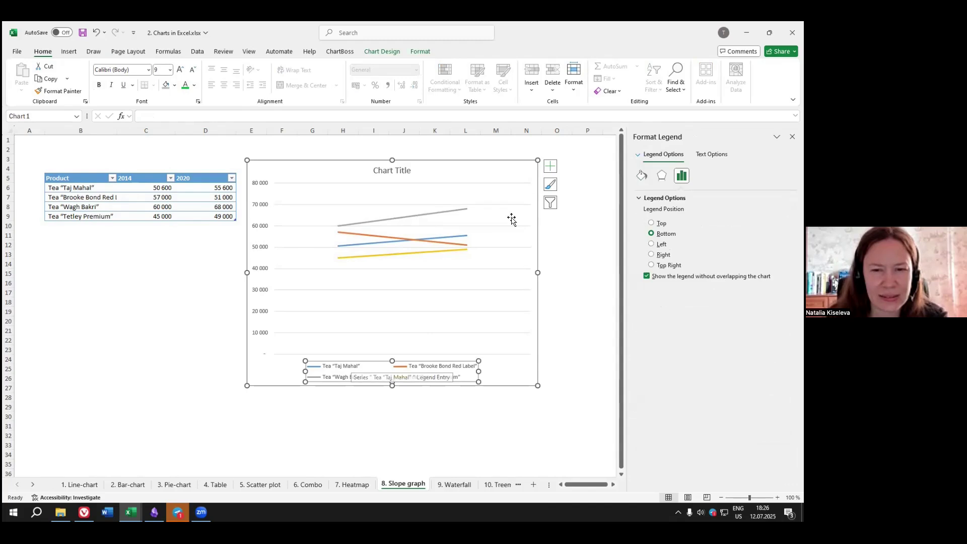
click(549, 167)
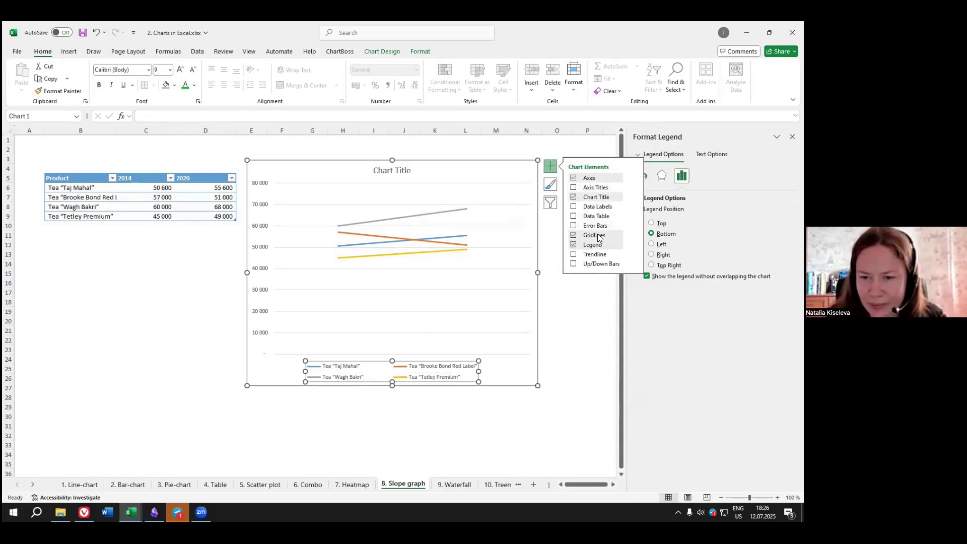
click(633, 245)
click(655, 258)
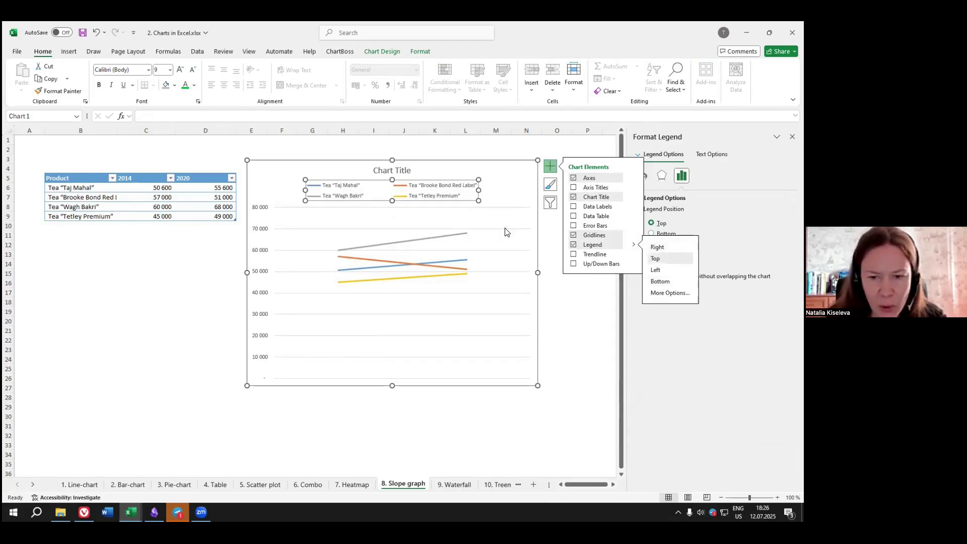
Delete the horizontal gridlines from the tea line chart.
click(514, 245)
key(Delete)
click(265, 233)
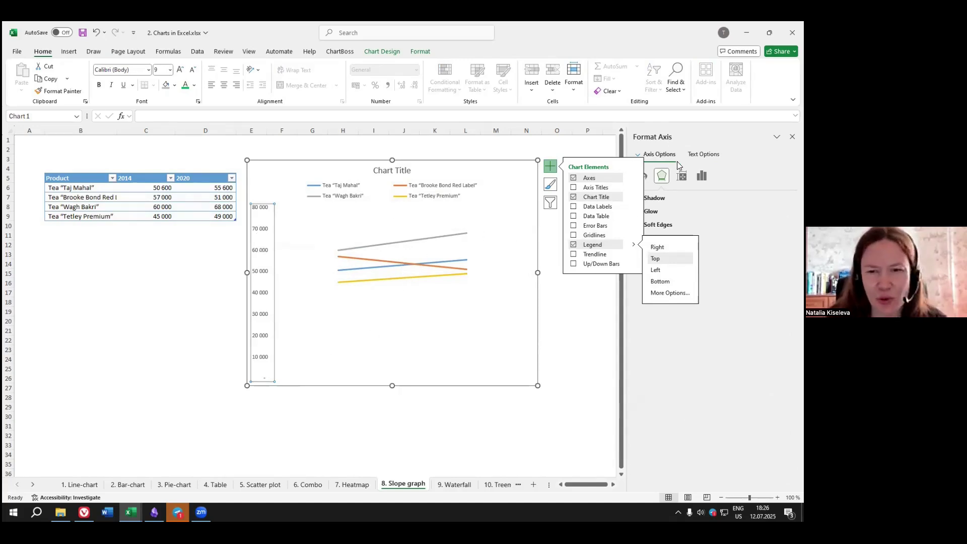
click(553, 311)
click(489, 307)
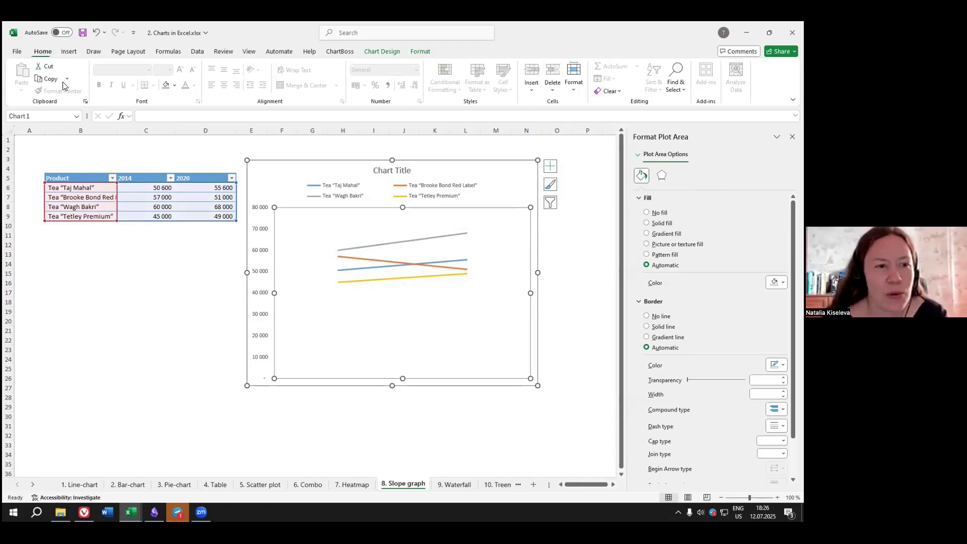
Add a text box reading 2014 inside the chart and place it below the start of the lines.
click(71, 53)
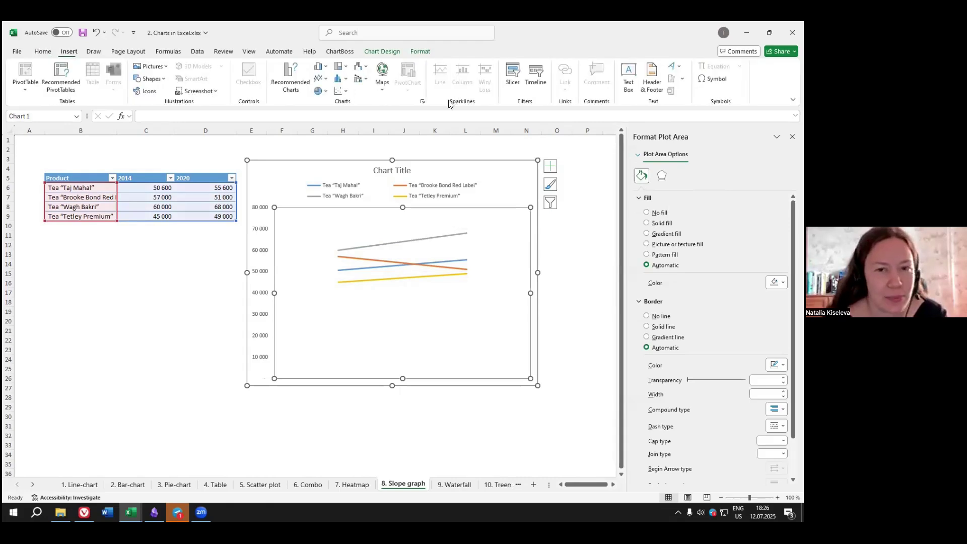
click(627, 74)
drag(330, 343, 361, 360)
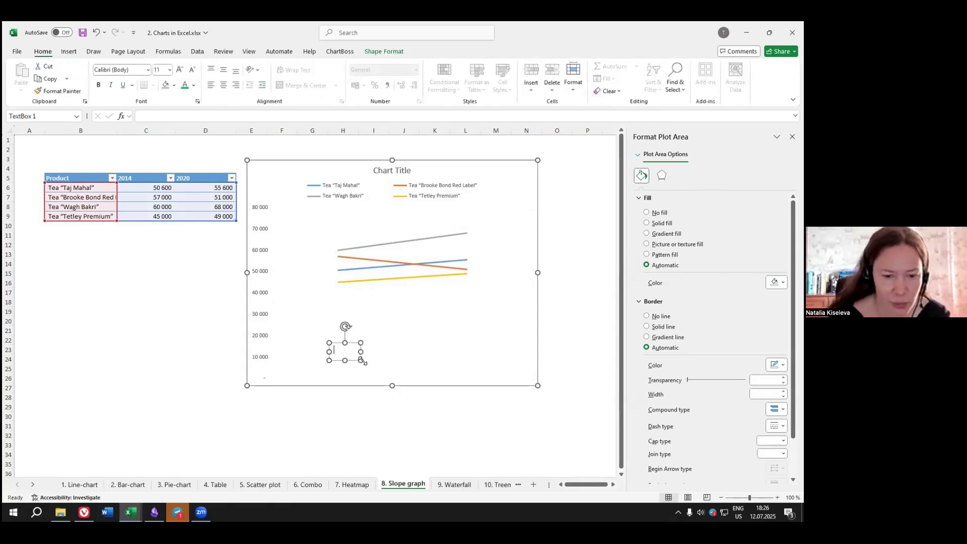
click(352, 417)
click(331, 343)
drag(331, 343, 330, 304)
Duplicate the 2014 text box below the end of the lines, change its text to 2020 and compare with the table's year headings.
key(ctrl+c)
key(ctrl+v)
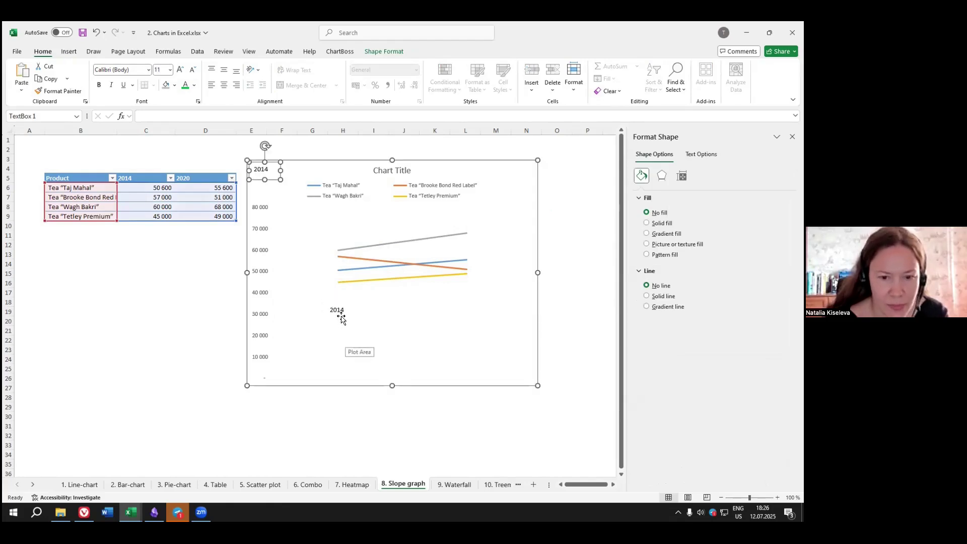
drag(276, 166, 469, 307)
double_click(469, 308)
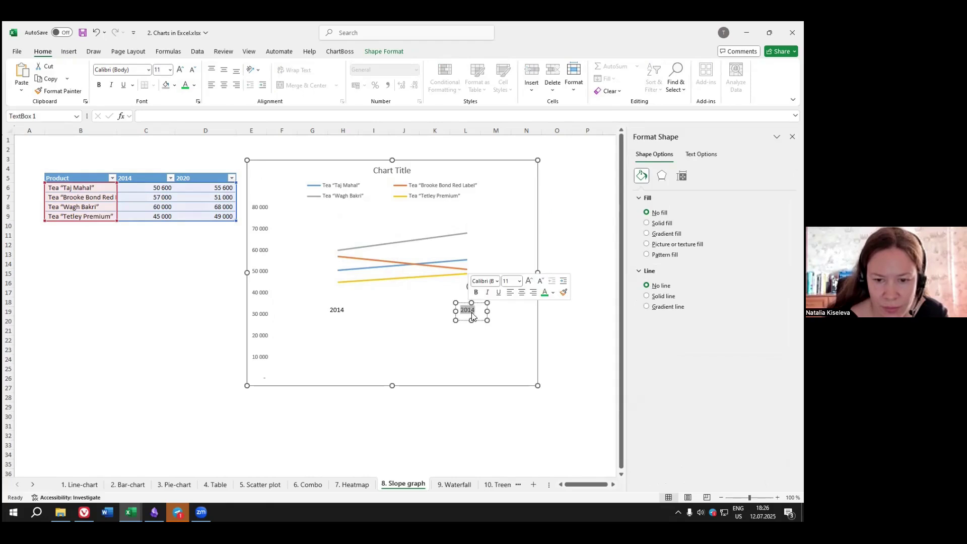
text(2020)
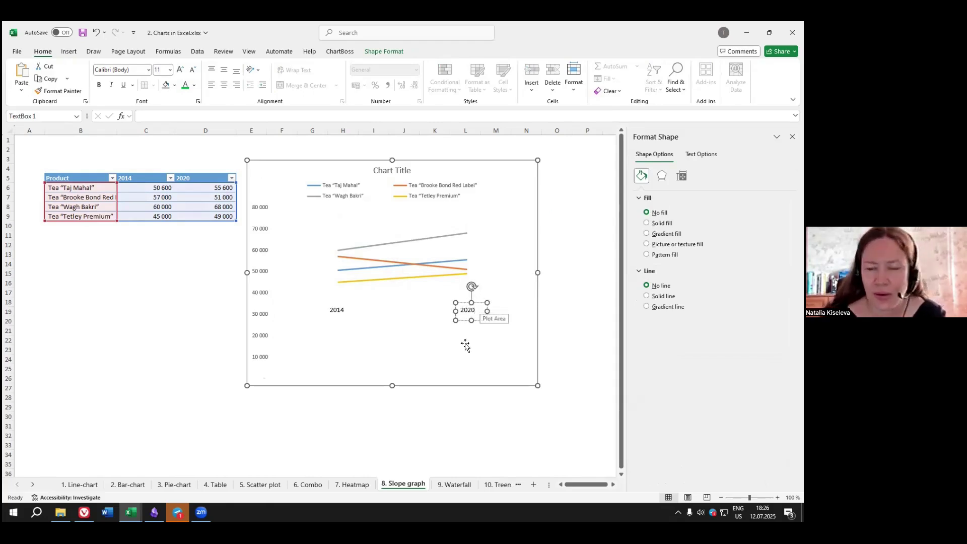
click(433, 406)
drag(143, 178, 191, 181)
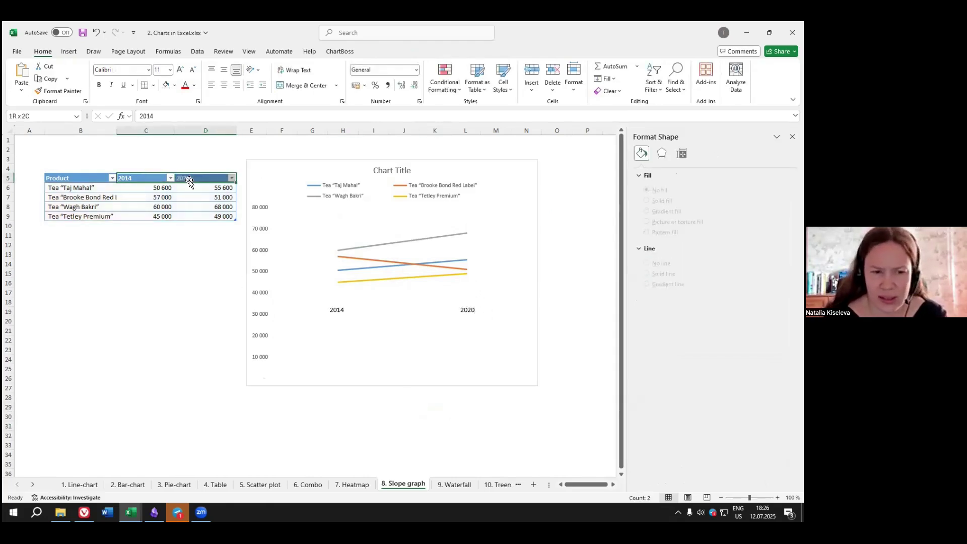
click(349, 416)
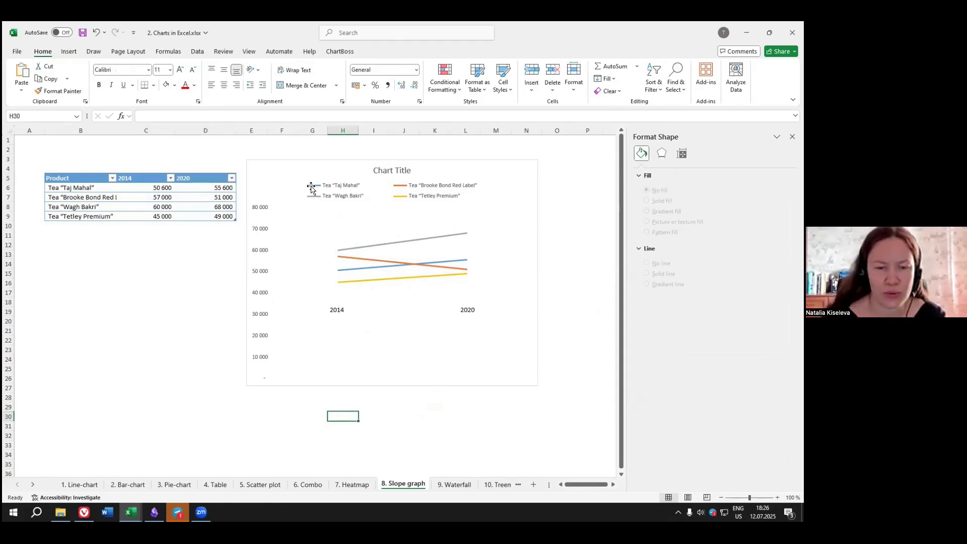
Move the 2014 and 2020 text boxes lower in the chart, near the bottom of the plot area.
click(266, 291)
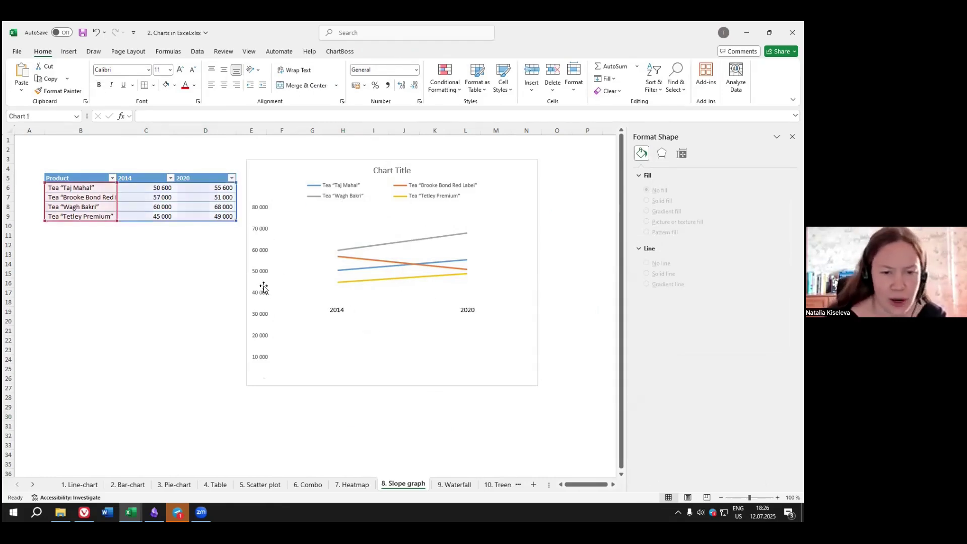
click(260, 251)
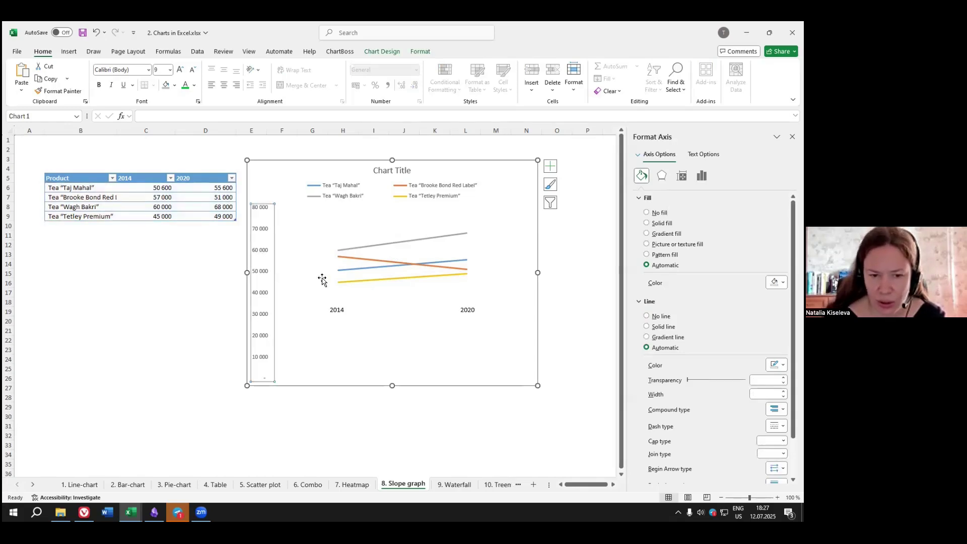
click(343, 309)
click(343, 308)
drag(344, 302, 344, 349)
click(467, 309)
drag(476, 304, 479, 352)
Set the vertical axis's minimum bound to 40000 after trying 30000.
click(255, 302)
click(259, 303)
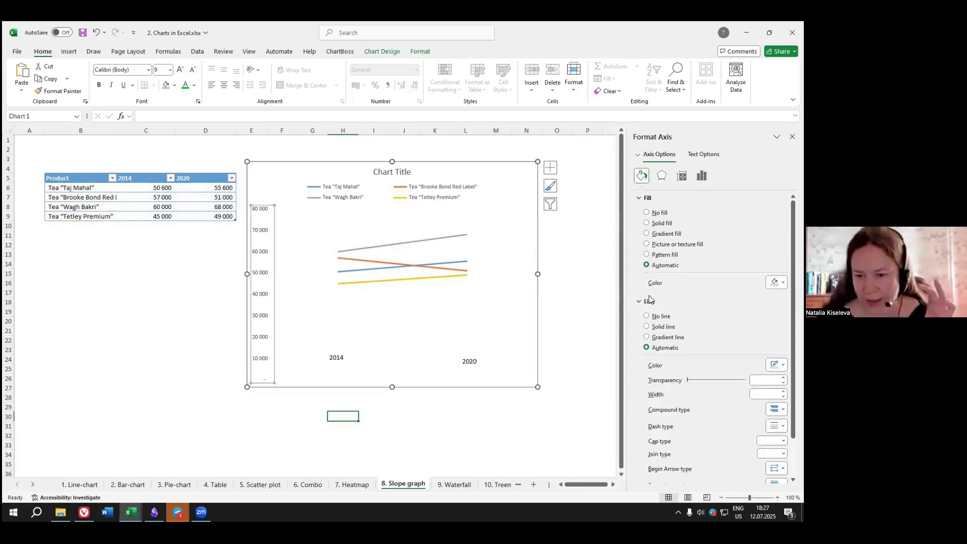
click(700, 177)
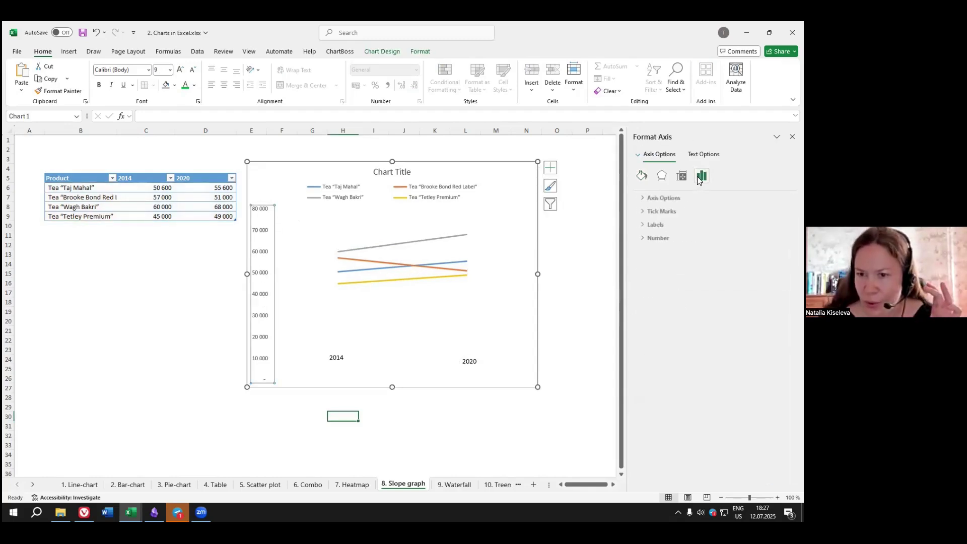
click(662, 199)
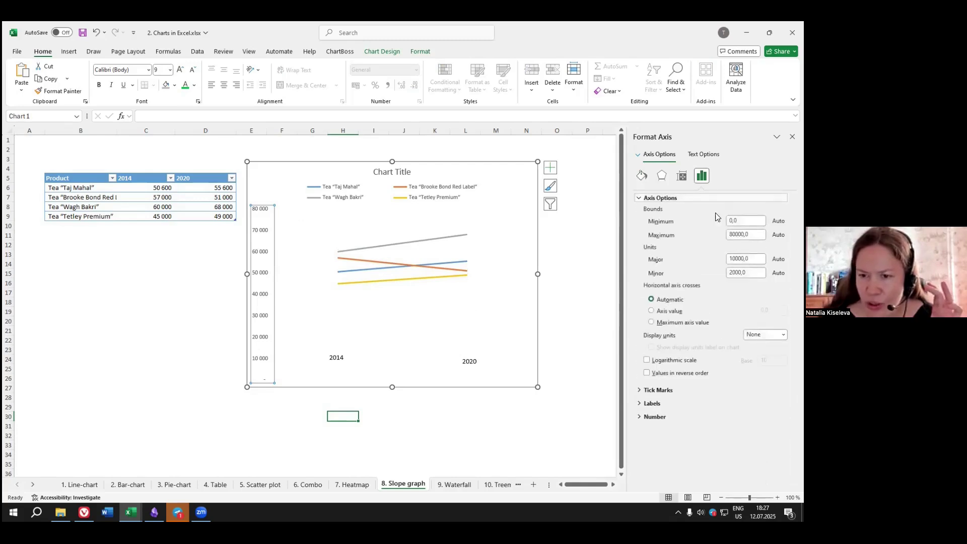
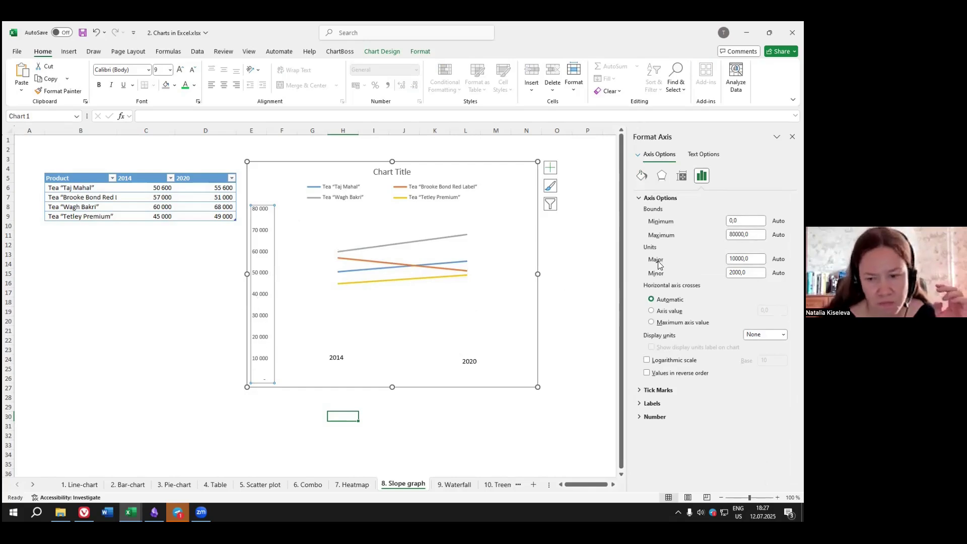
click(728, 221)
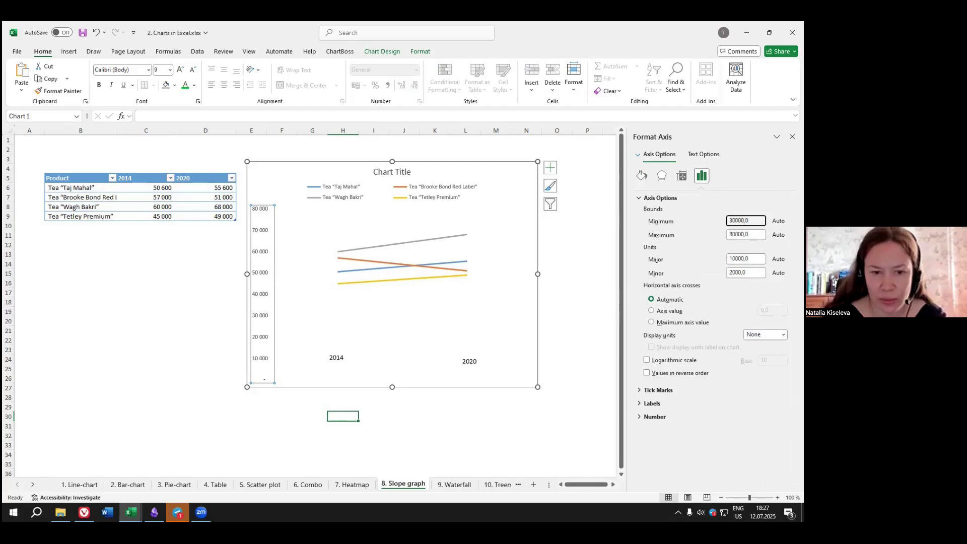
key(Return)
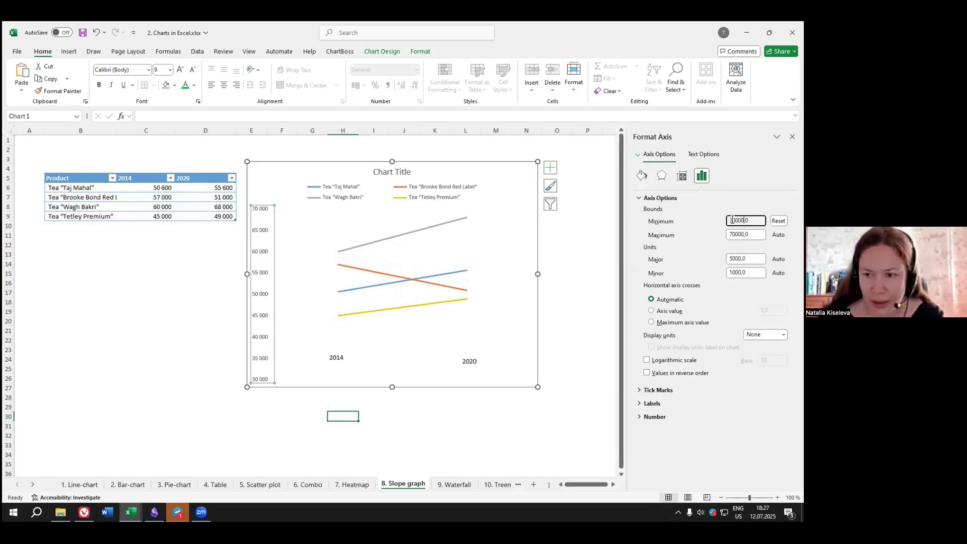
text(4)
key(Return)
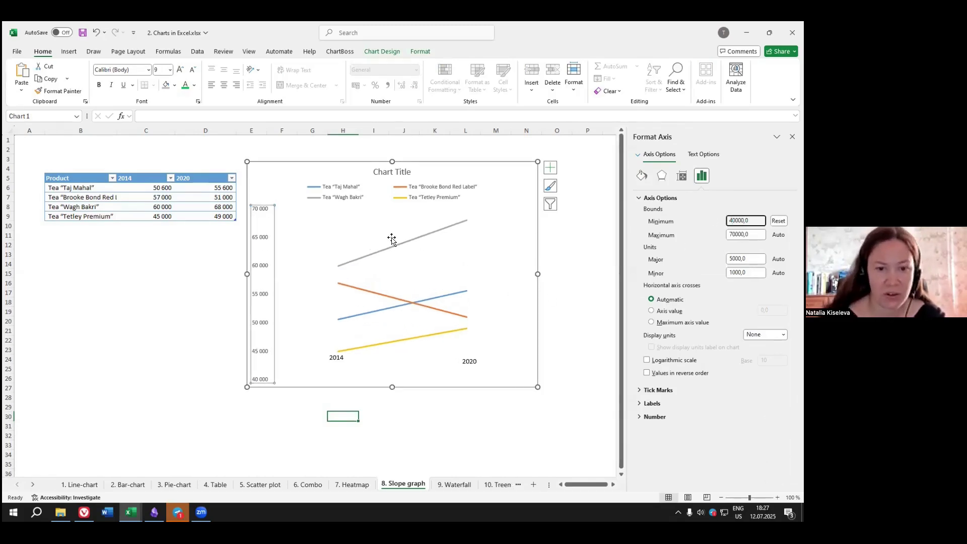
Move the 2014 text box out of the chart onto the sheet, just below the start of the lines.
click(336, 366)
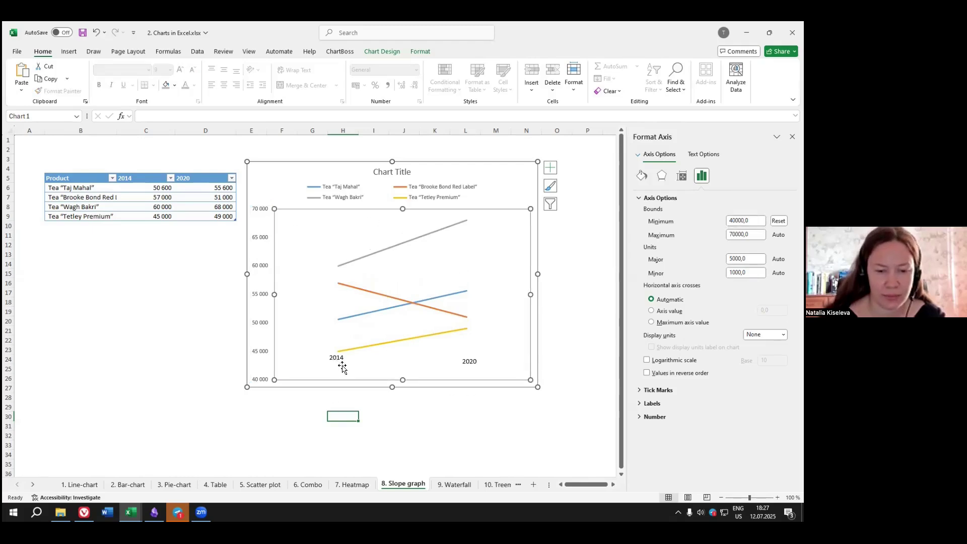
click(335, 358)
drag(334, 354, 394, 414)
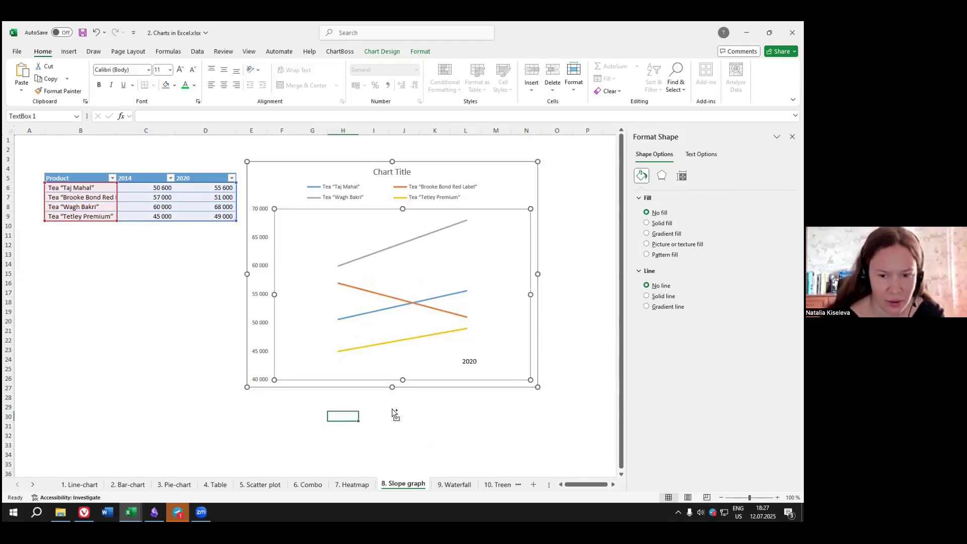
click(306, 416)
key(ctrl+v)
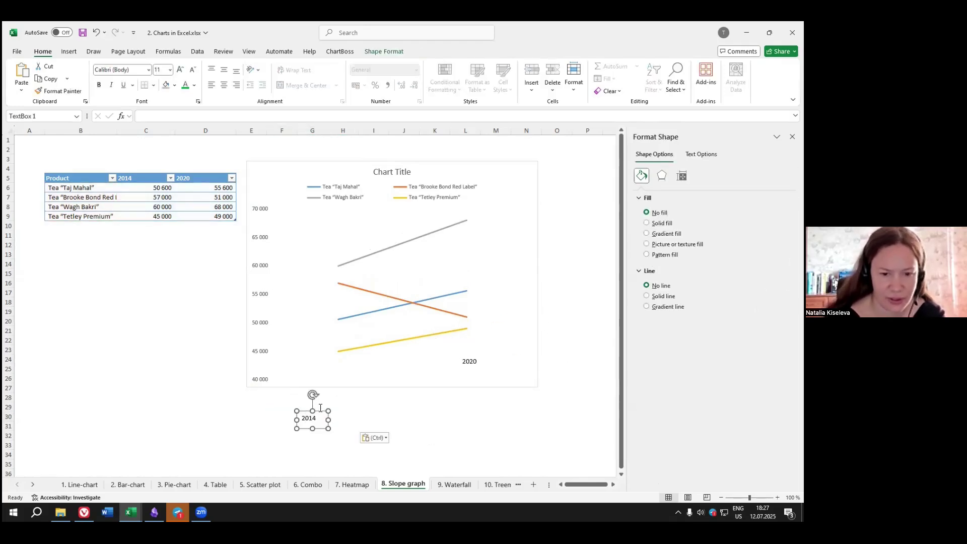
drag(321, 411, 349, 397)
Cut the 2020 text box out of the chart and paste it onto the sheet just below the end of the lines.
click(478, 362)
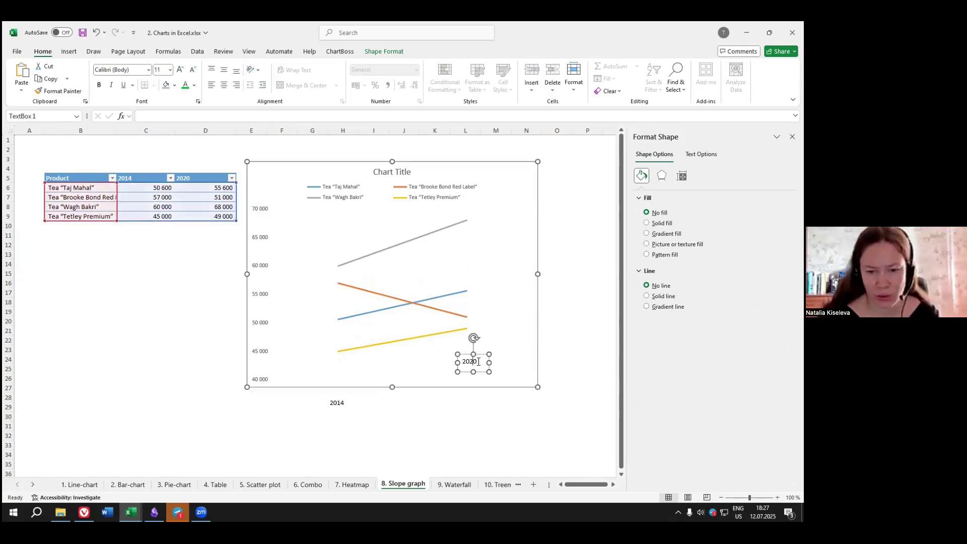
key(ctrl+x)
click(459, 418)
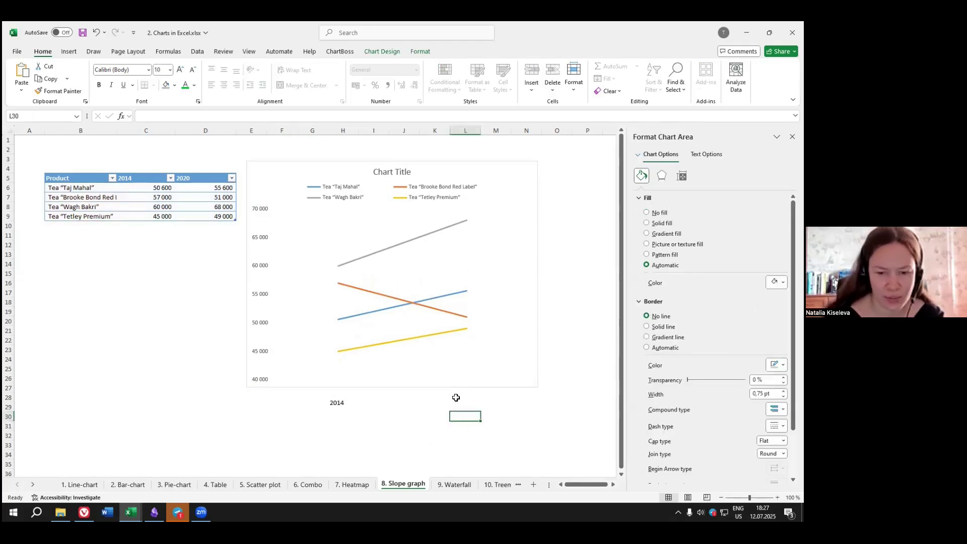
click(456, 398)
click(440, 406)
key(ctrl+v)
drag(443, 404, 481, 401)
Make the 2014 and 2020 labels bold and adjust the 2020 label's position under the line ends.
click(340, 404)
key(ctrl+b)
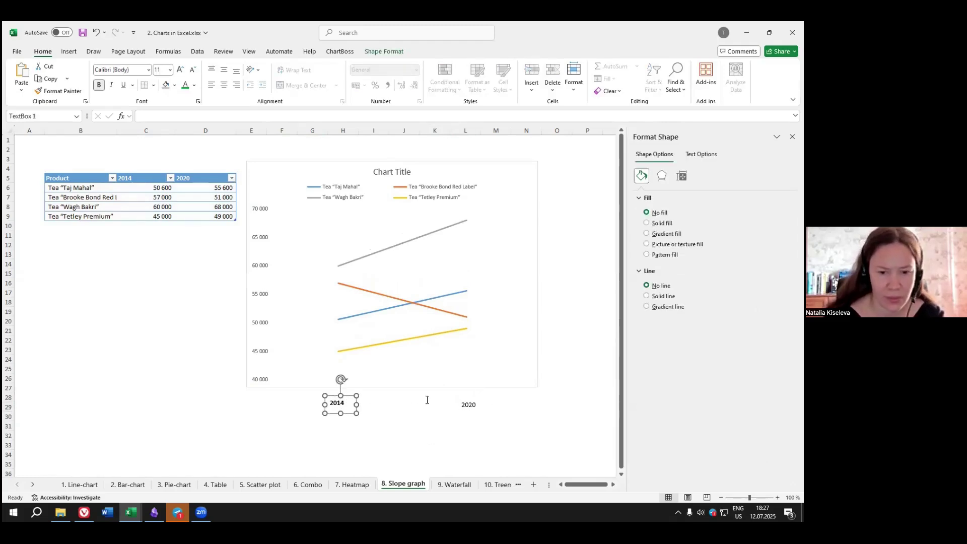
click(474, 403)
key(ctrl+b)
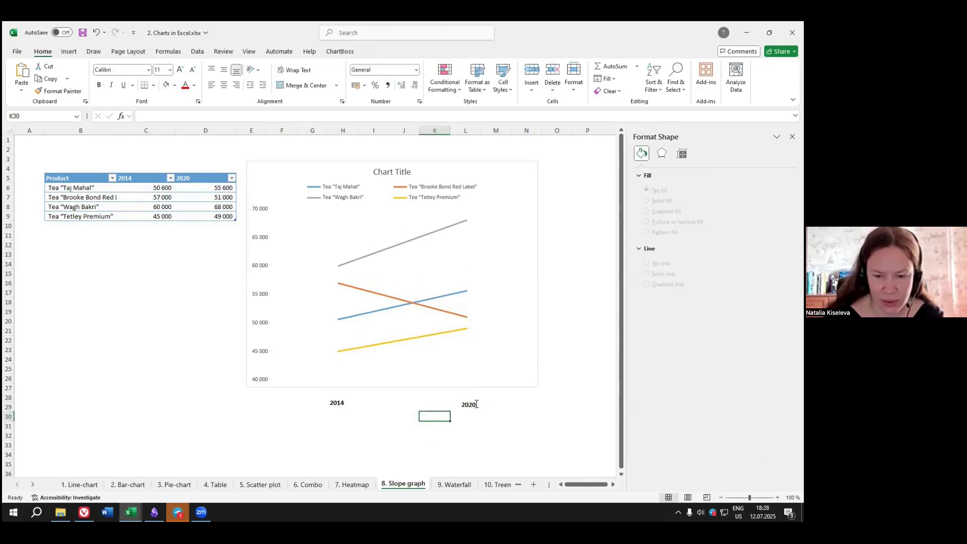
drag(481, 398, 479, 397)
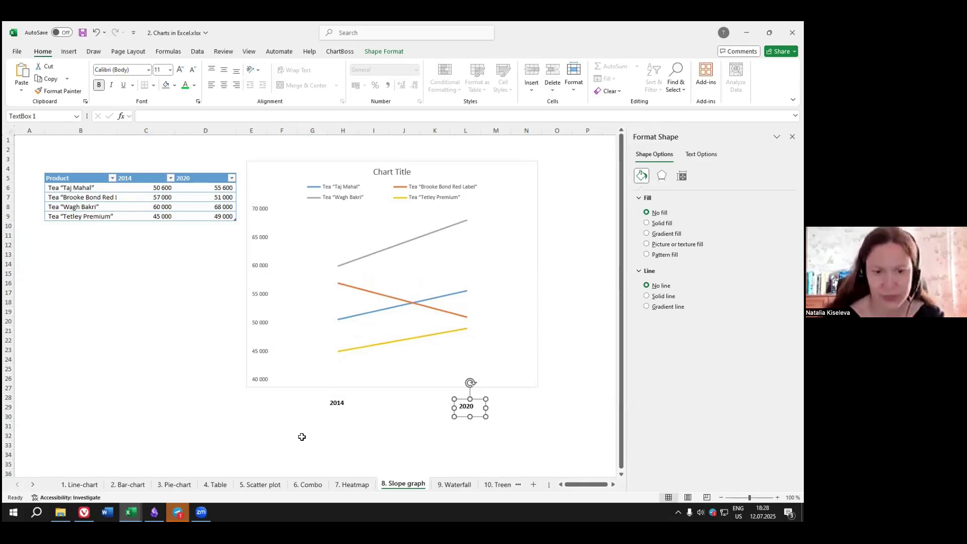
Close the messaging app running in the background and return to the slope graph sheet.
click(176, 512)
right_click(173, 503)
click(165, 494)
click(479, 459)
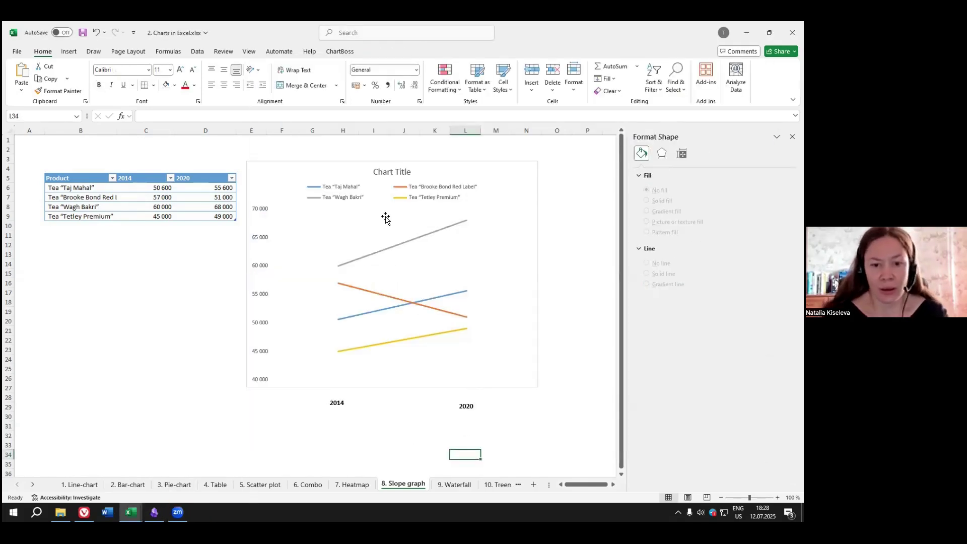
click(385, 173)
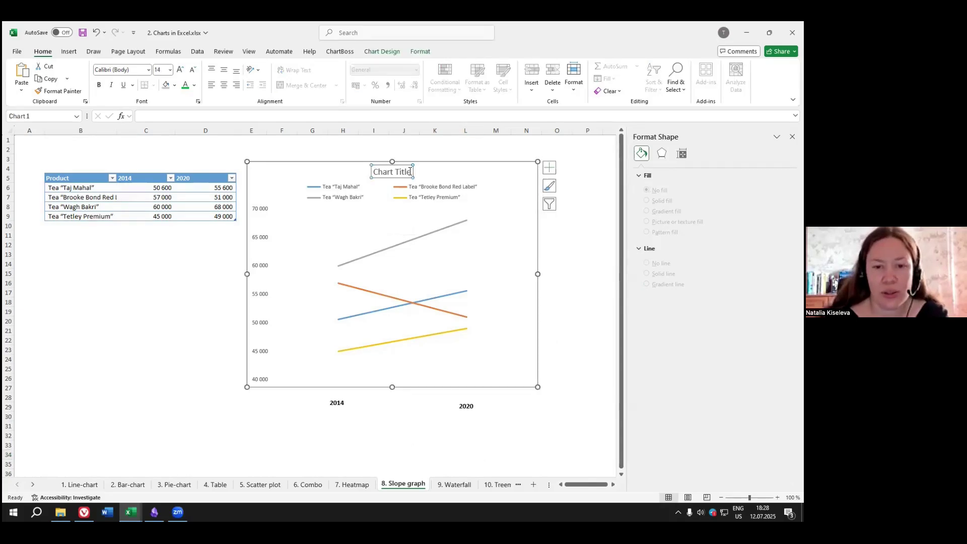
click(452, 189)
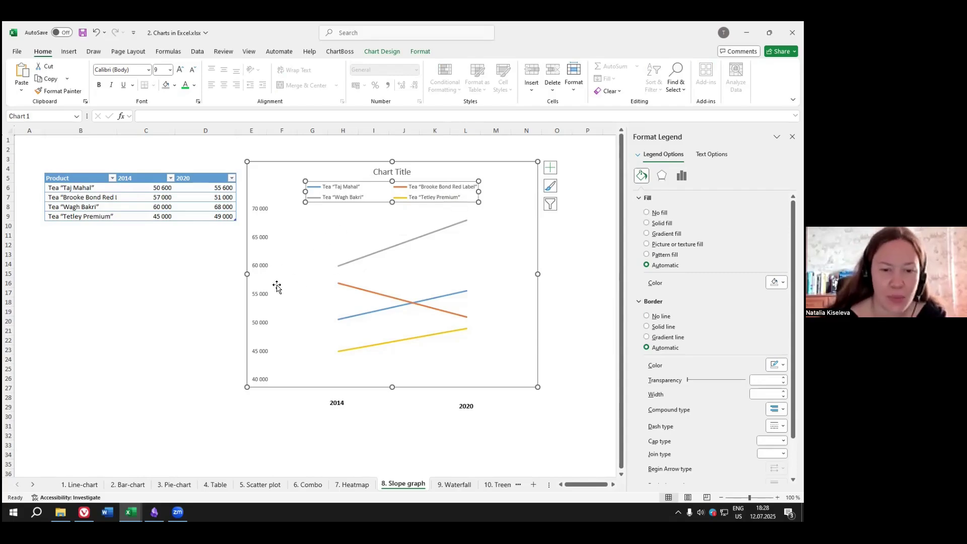
Duplicate the 2014 text box to the start of the gray line, right-align its text and widen the box.
click(347, 395)
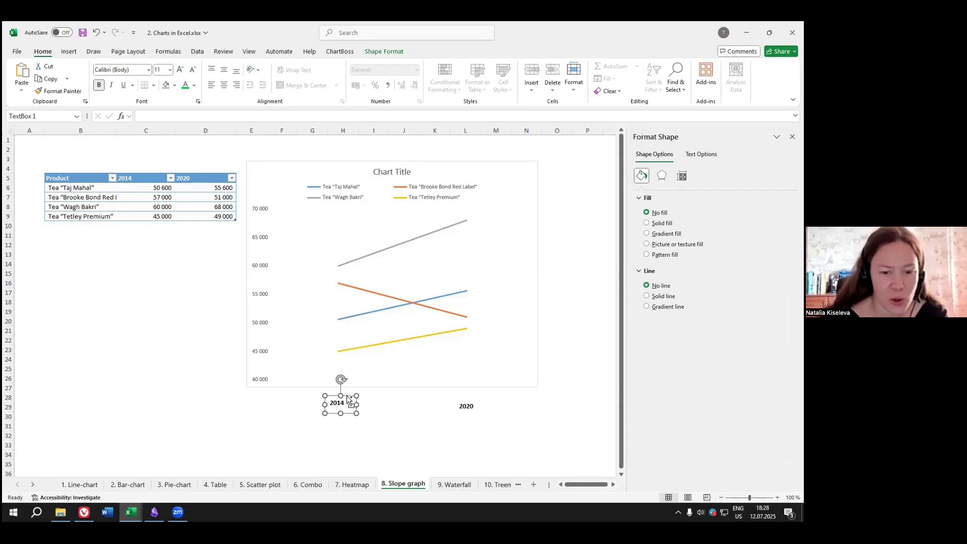
drag(347, 395, 325, 260)
click(237, 86)
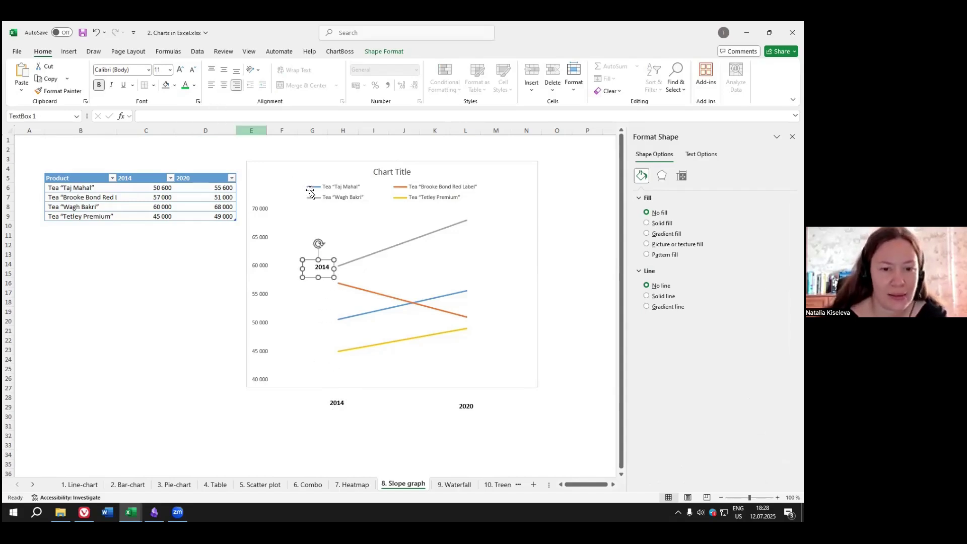
drag(288, 271, 279, 268)
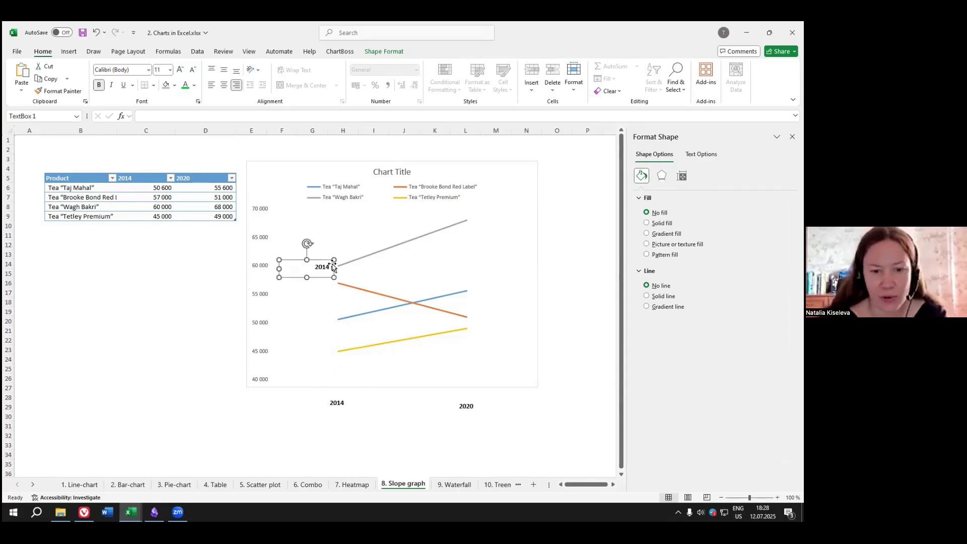
Replace the text of the copied box beside the gray line with “Wagh Bakri” from the product table.
drag(331, 267, 312, 267)
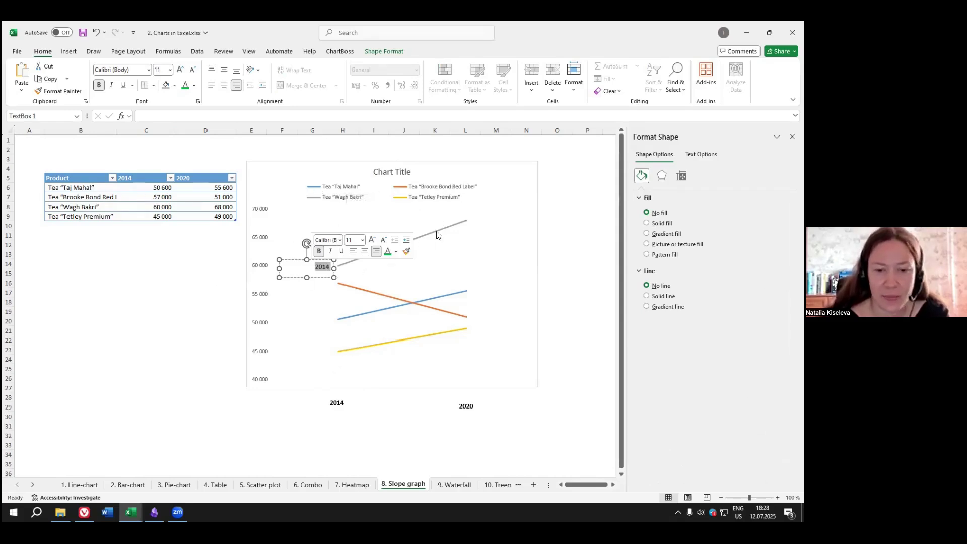
click(77, 211)
double_click(101, 207)
drag(98, 207, 58, 207)
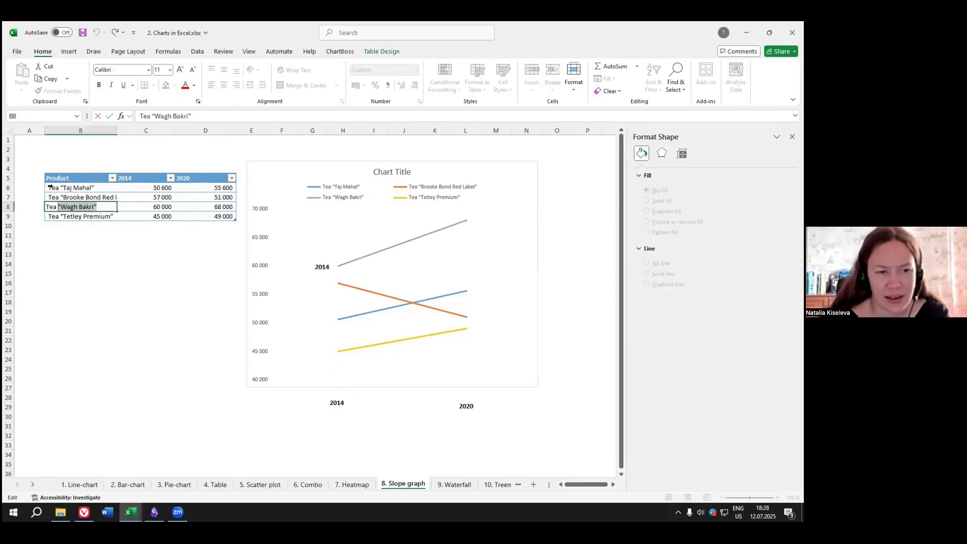
key(ctrl+c)
double_click(328, 267)
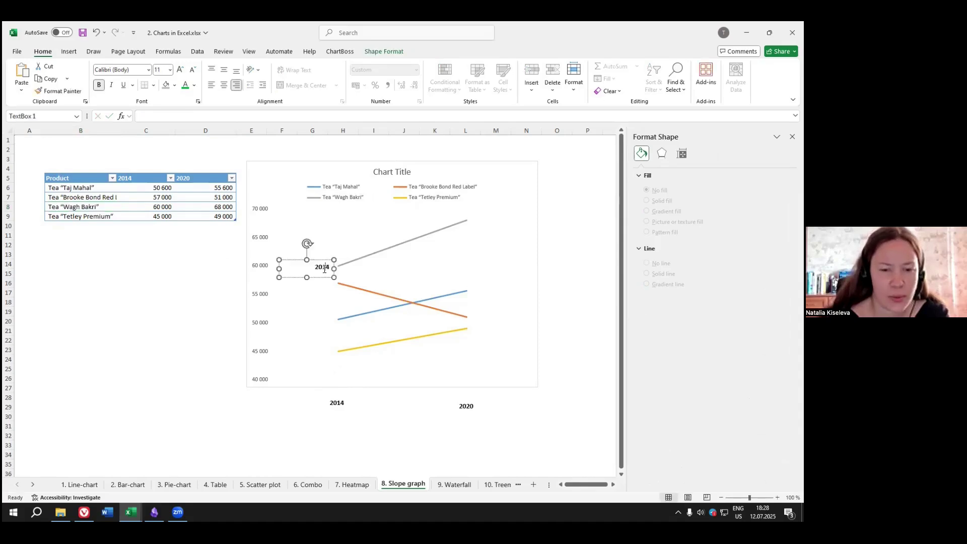
key(ctrl+v)
Color the “Wagh Bakri” label text dark gray.
key(ctrl+a)
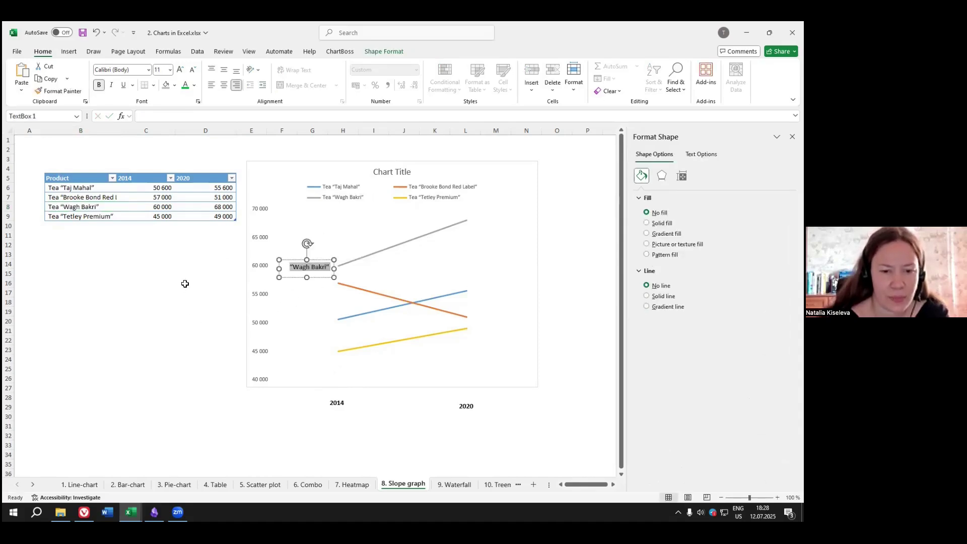
click(174, 86)
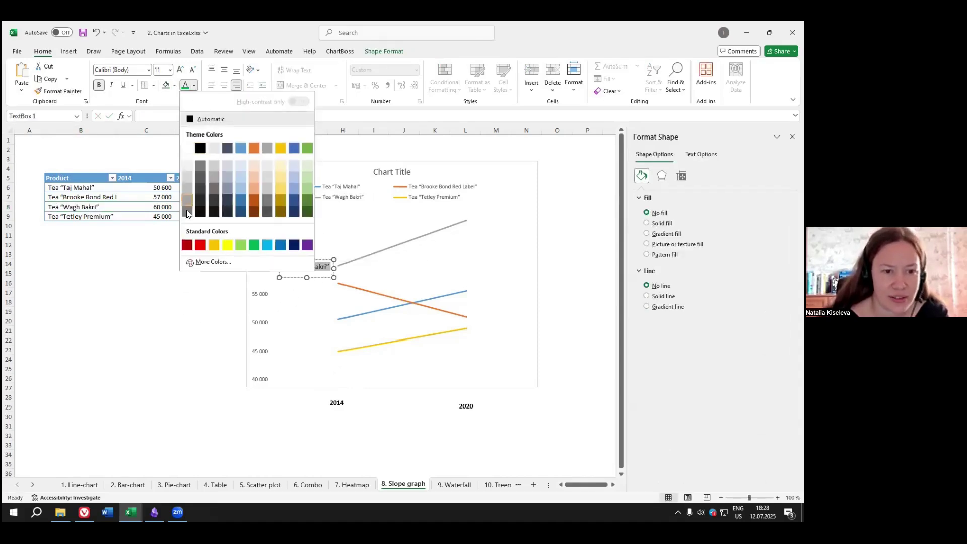
click(183, 229)
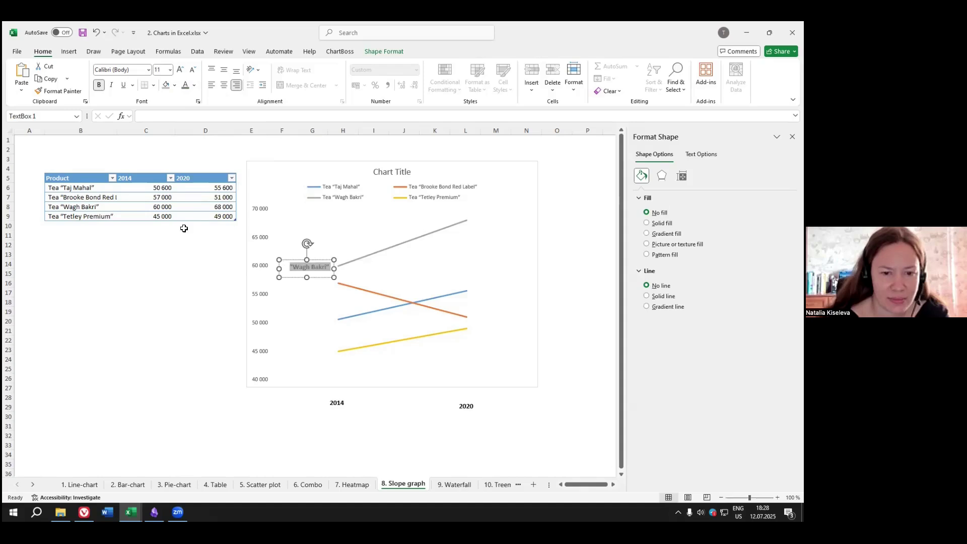
click(155, 322)
Duplicate the “Wagh Bakri” label beside the start of the orange line.
click(320, 265)
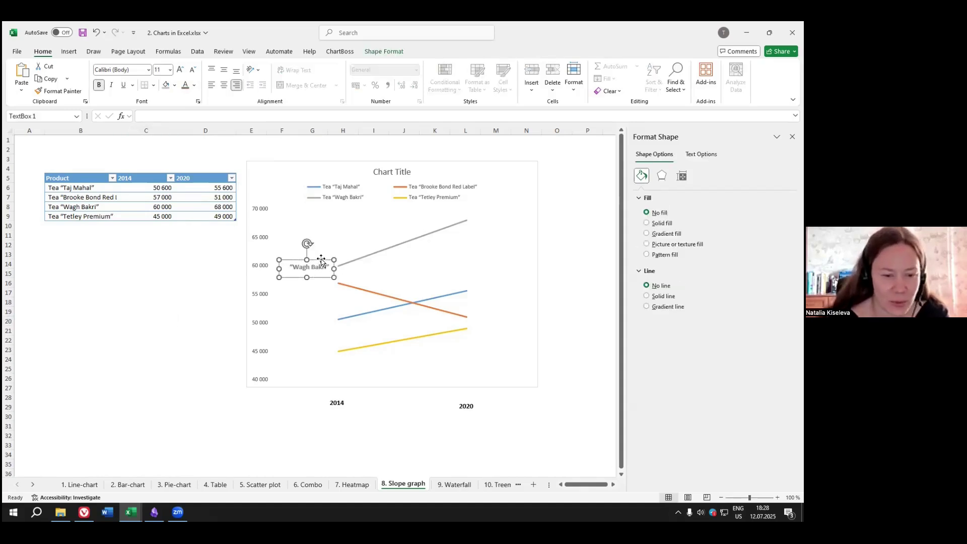
drag(323, 263, 319, 274)
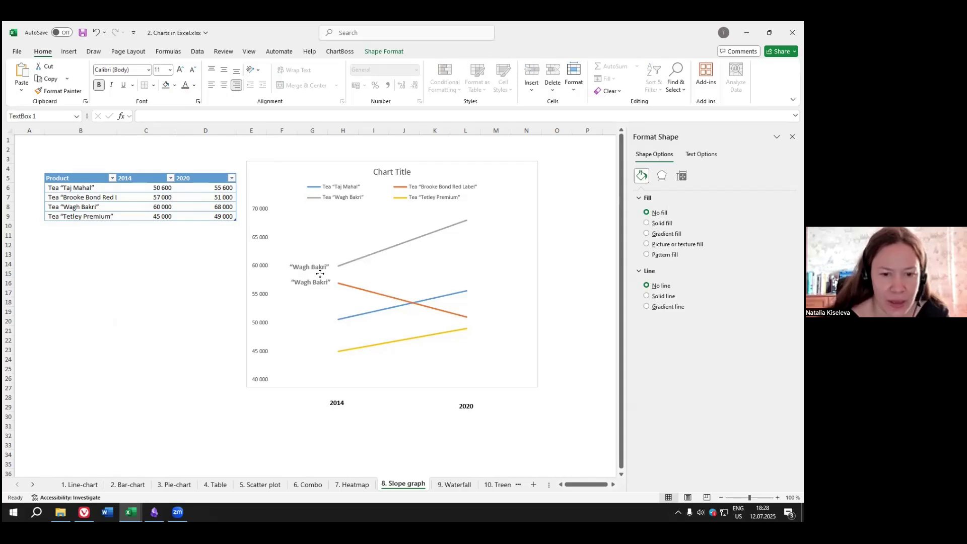
click(320, 275)
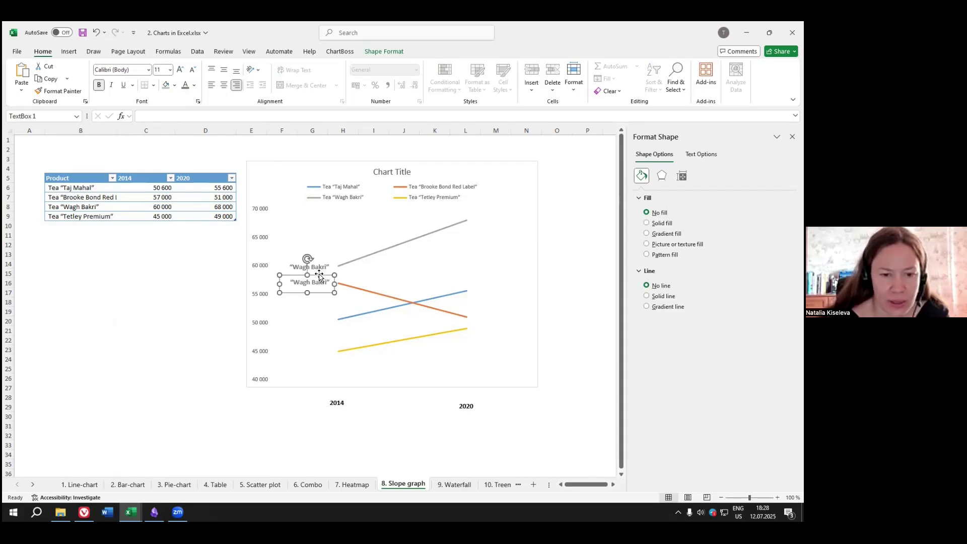
triple_click(322, 283)
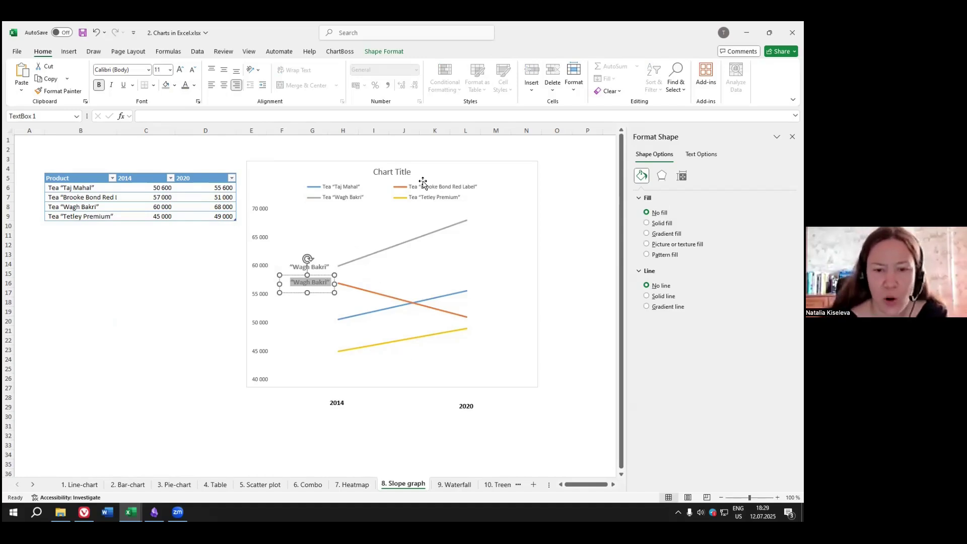
Copy the name Brooke Bond Red Label from the product table and remove the quotation marks from both Wagh Bakri labels.
double_click(86, 197)
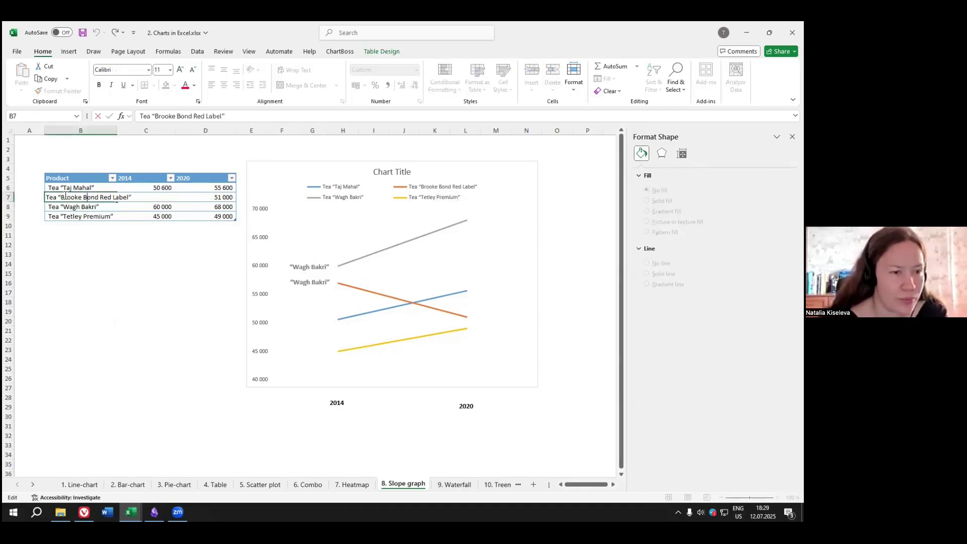
drag(75, 197, 126, 194)
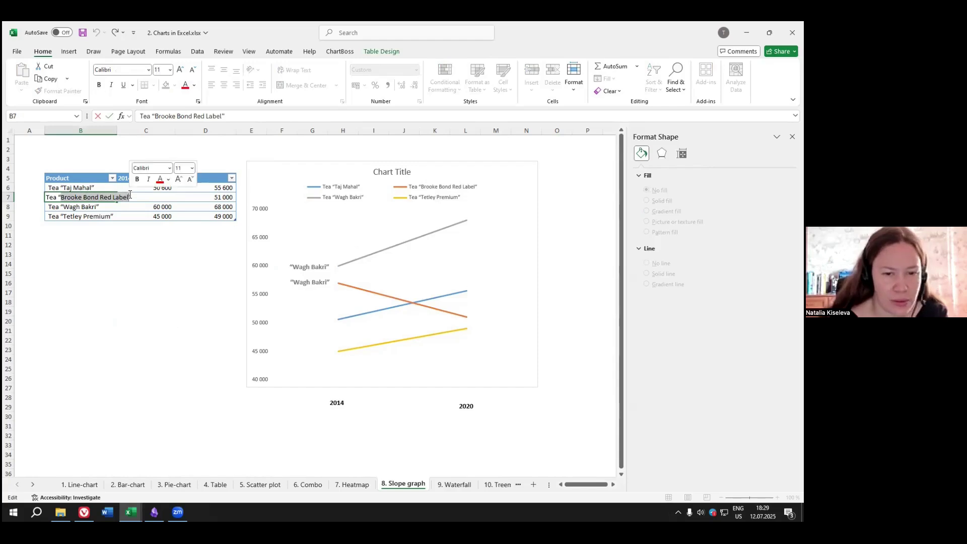
click(294, 267)
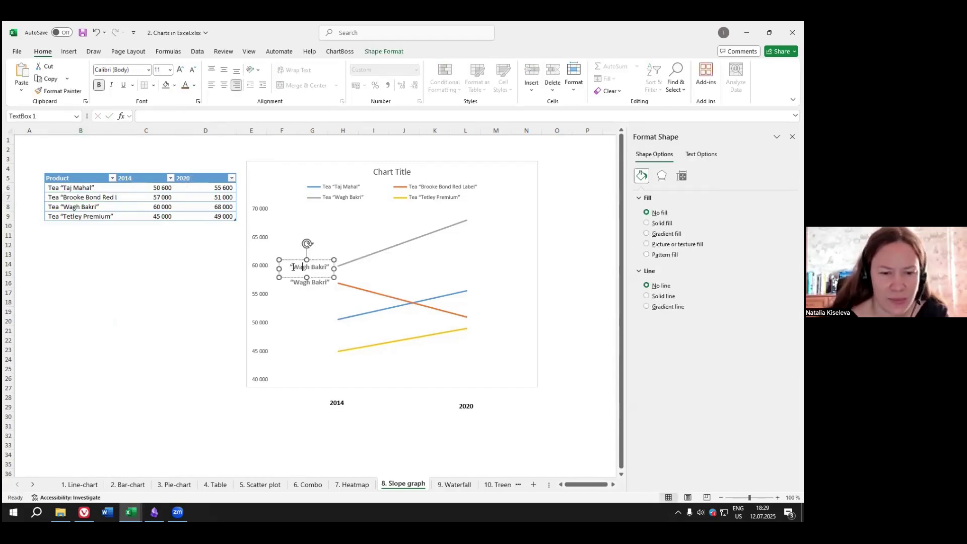
key(BackSpace)
click(295, 283)
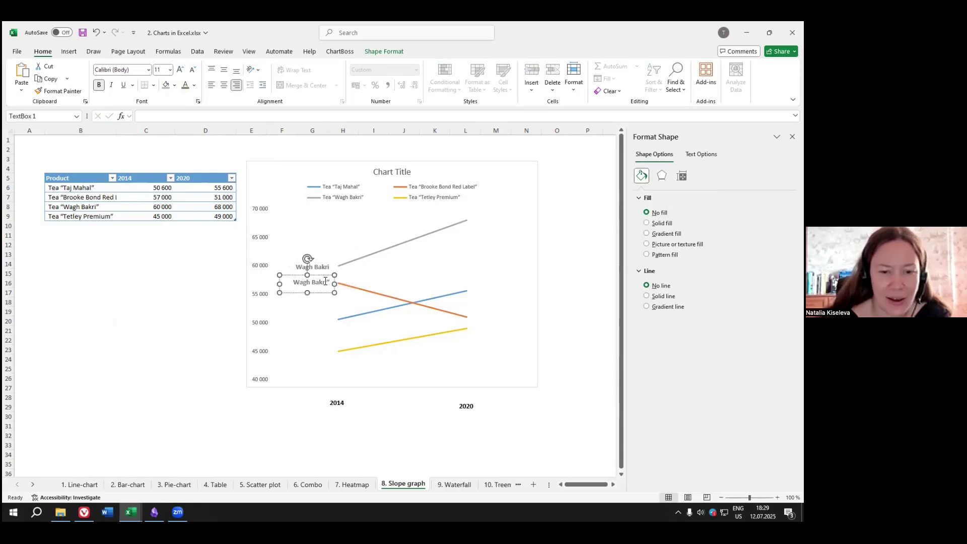
key(BackSpace)
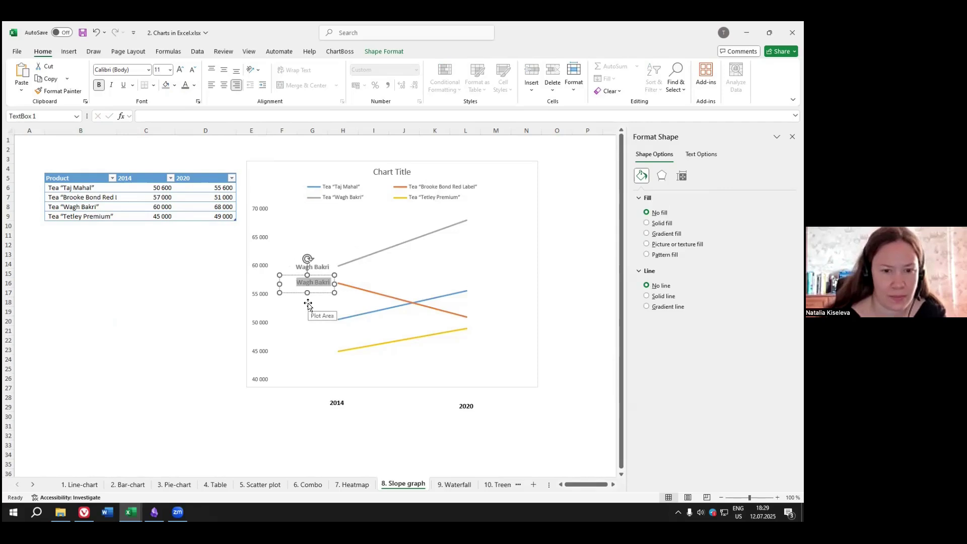
Replace the orange line's label text with the copied name, widen its box and shorten the text to Brooke Bond.
key(ctrl+v)
drag(279, 284, 266, 283)
shift+click(330, 292)
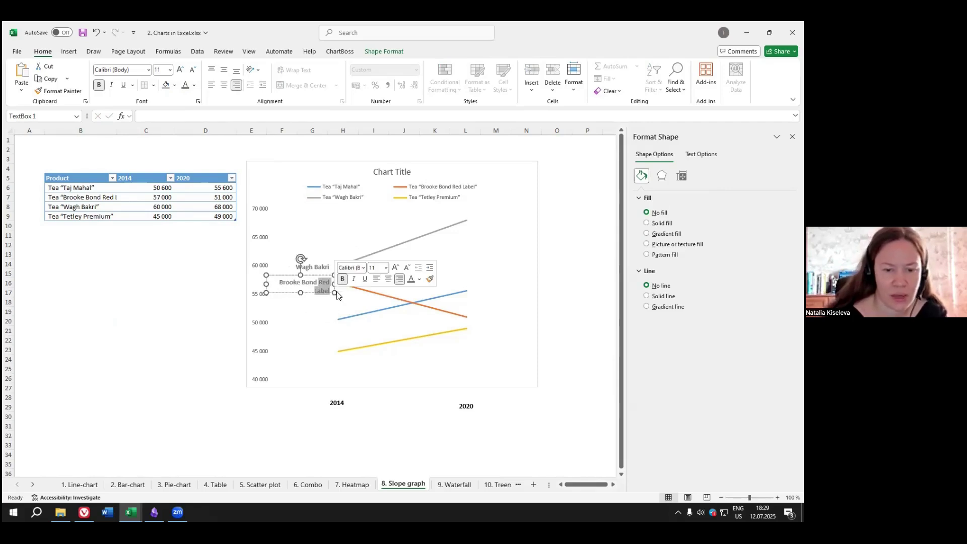
key(BackSpace)
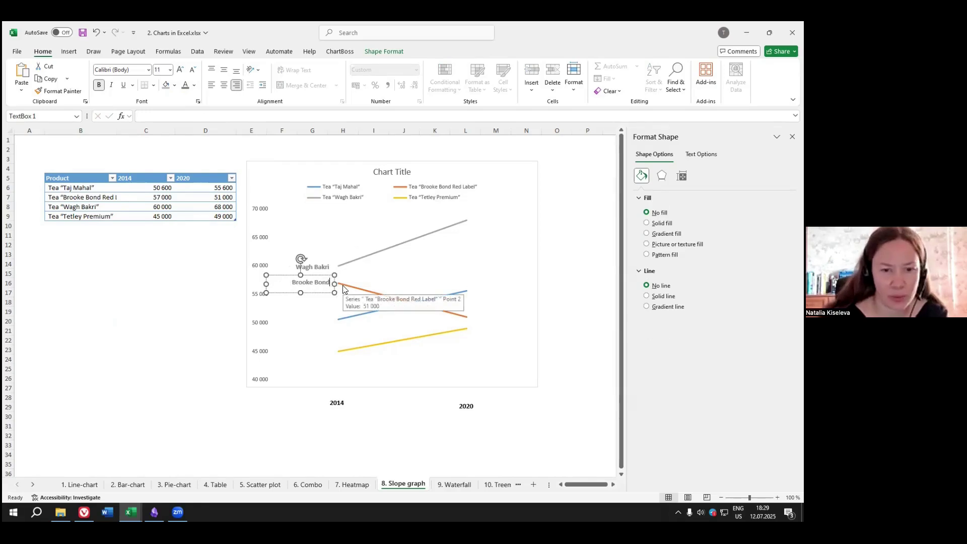
click(190, 275)
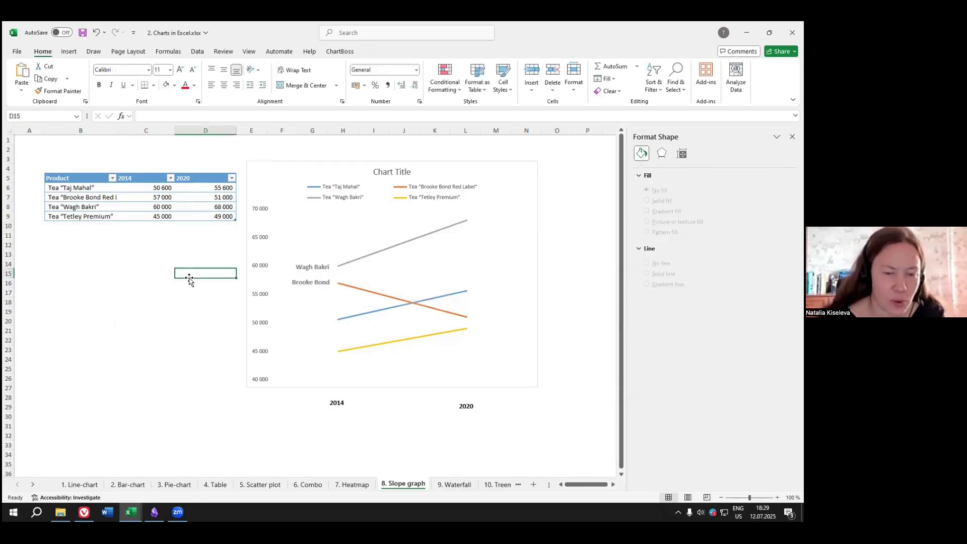
Duplicate the Brooke Bond label beside the start of the blue line.
click(88, 207)
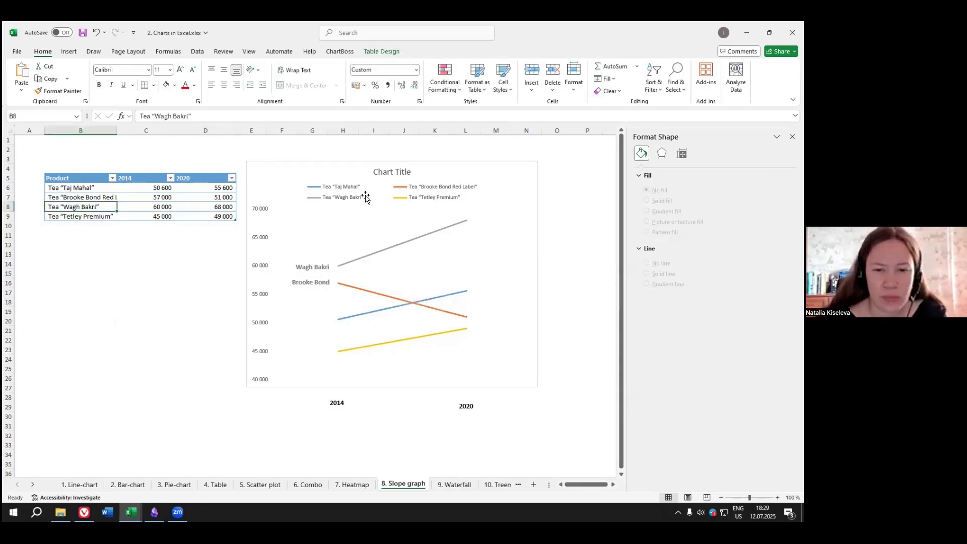
double_click(84, 188)
drag(60, 188, 90, 189)
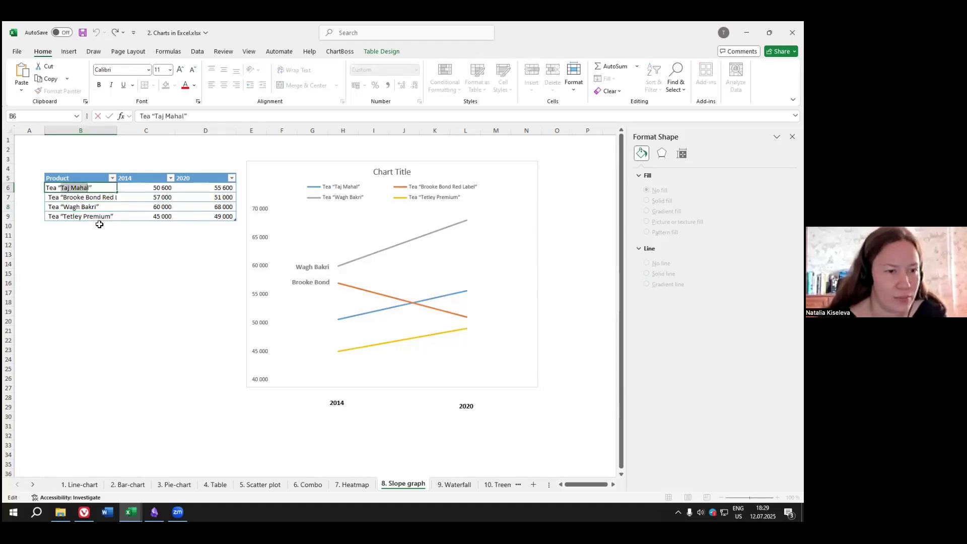
click(117, 265)
click(305, 281)
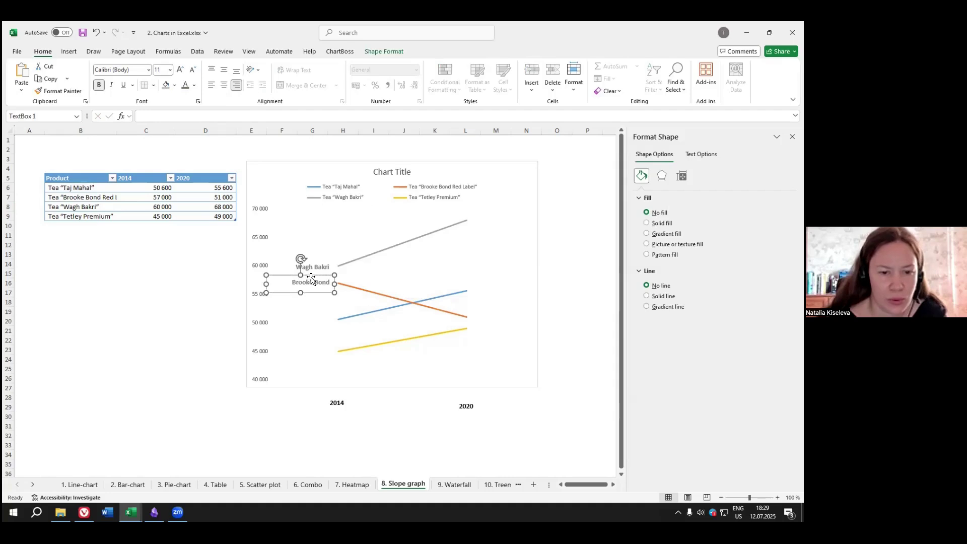
drag(311, 278, 315, 312)
Replace the blue line's label text with Taj Mahal copied from the product table.
double_click(90, 188)
drag(91, 187, 61, 188)
key(ctrl+c)
click(131, 283)
click(319, 320)
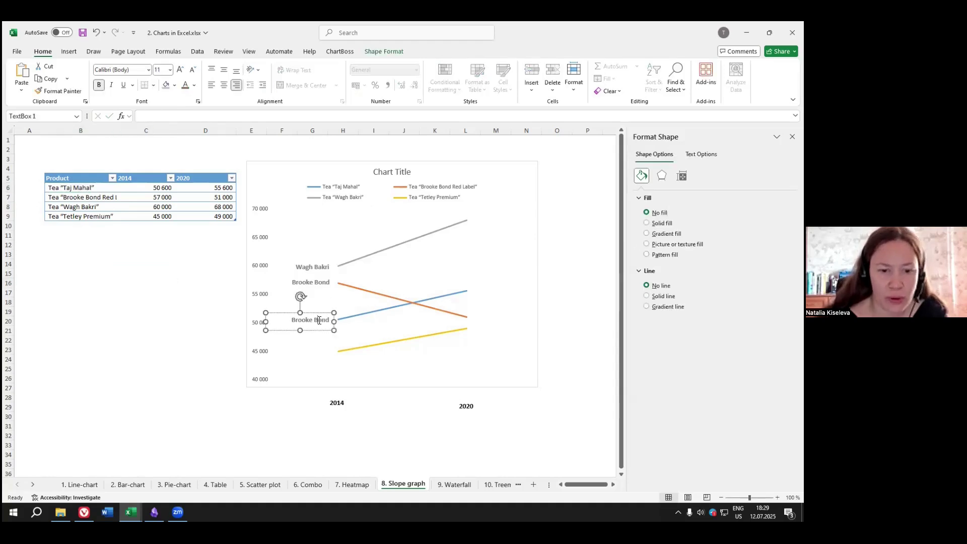
key(ctrl+v)
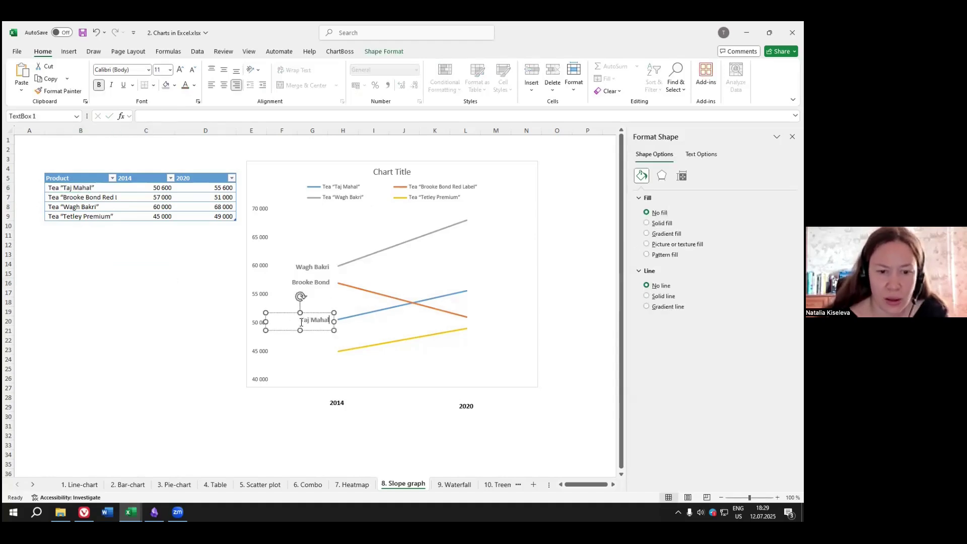
click(121, 301)
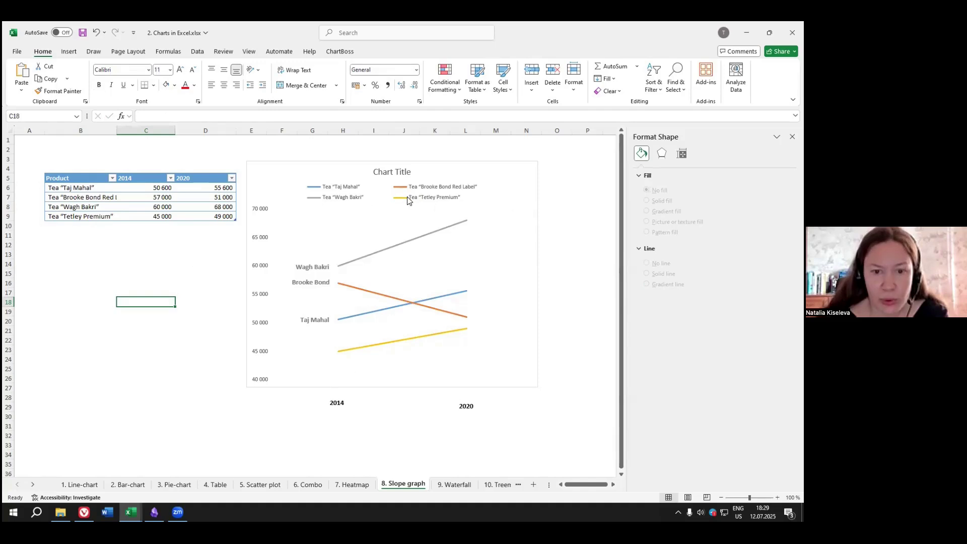
Duplicate the Taj Mahal label beside the start of the yellow line.
double_click(60, 216)
drag(61, 216, 106, 217)
click(116, 281)
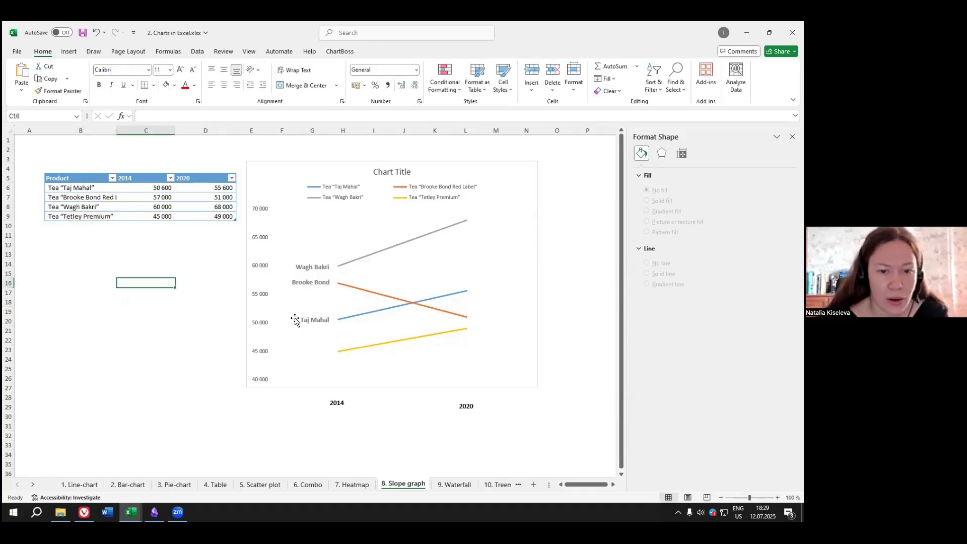
click(309, 320)
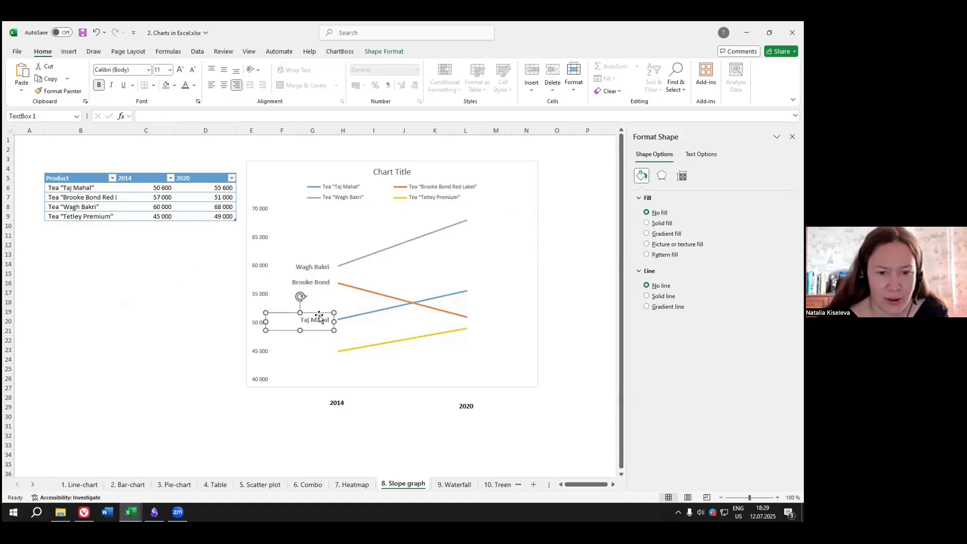
drag(319, 316, 314, 345)
Replace the yellow line's label text with Tetley Premium copied from the product table.
double_click(108, 220)
drag(110, 216, 64, 216)
key(ctrl+c)
click(158, 309)
triple_click(310, 350)
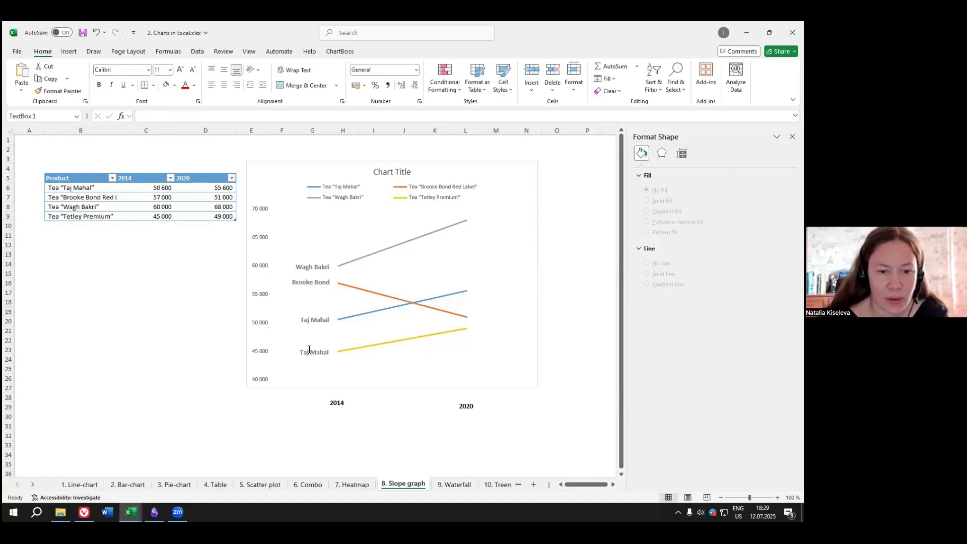
key(ctrl+v)
click(168, 331)
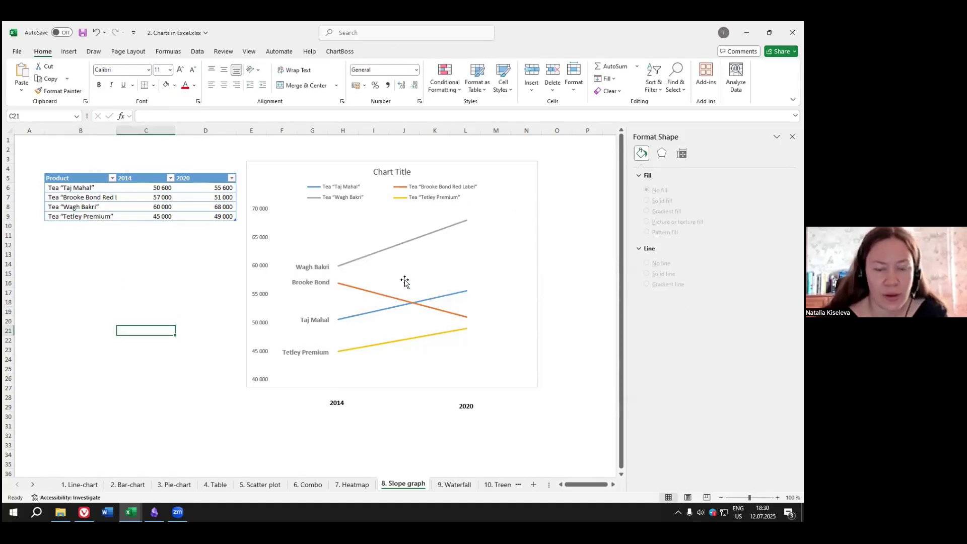
Delete the legend from the slope graph.
click(466, 178)
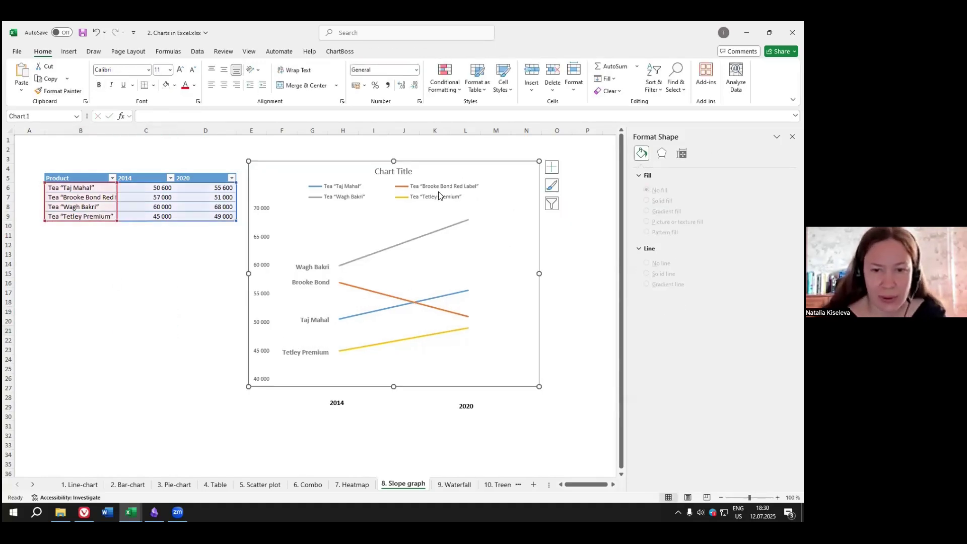
click(426, 187)
key(Delete)
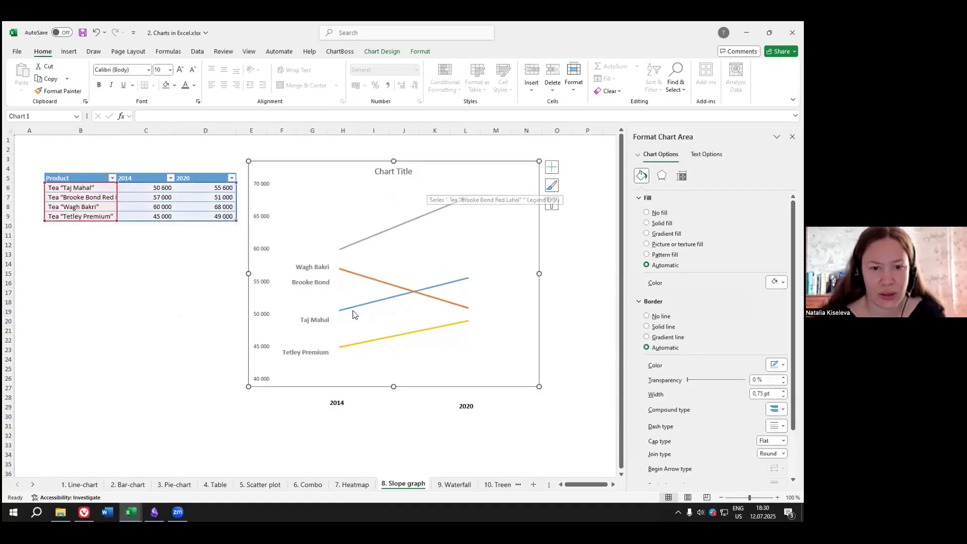
Move the Wagh Bakri, Brooke Bond, Taj Mahal and Tetley Premium labels up to match the starts of their lines.
click(315, 264)
drag(315, 263, 316, 246)
drag(315, 279, 319, 264)
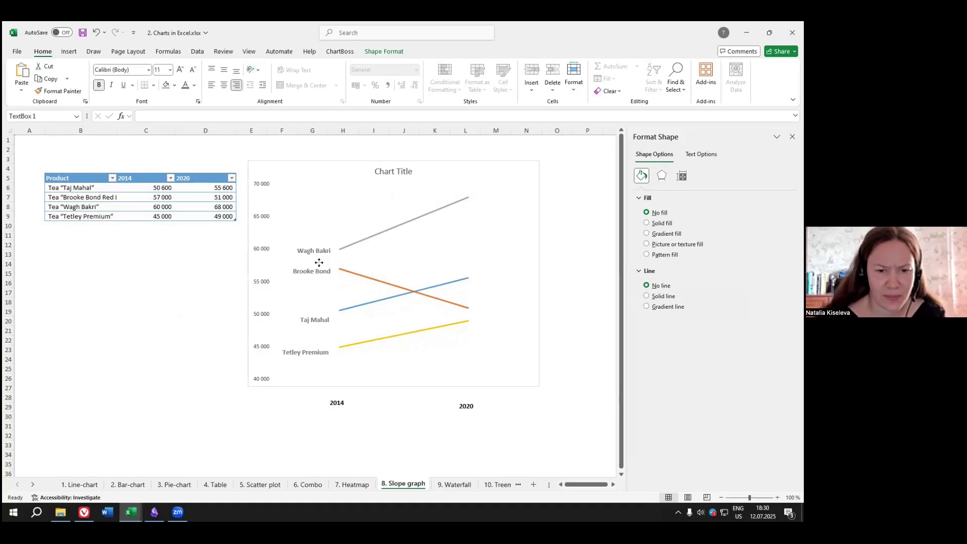
click(321, 315)
drag(320, 312, 319, 306)
click(320, 350)
drag(320, 344, 319, 339)
Add data labels showing the values at both ends of all four product lines in the slope graph.
click(392, 229)
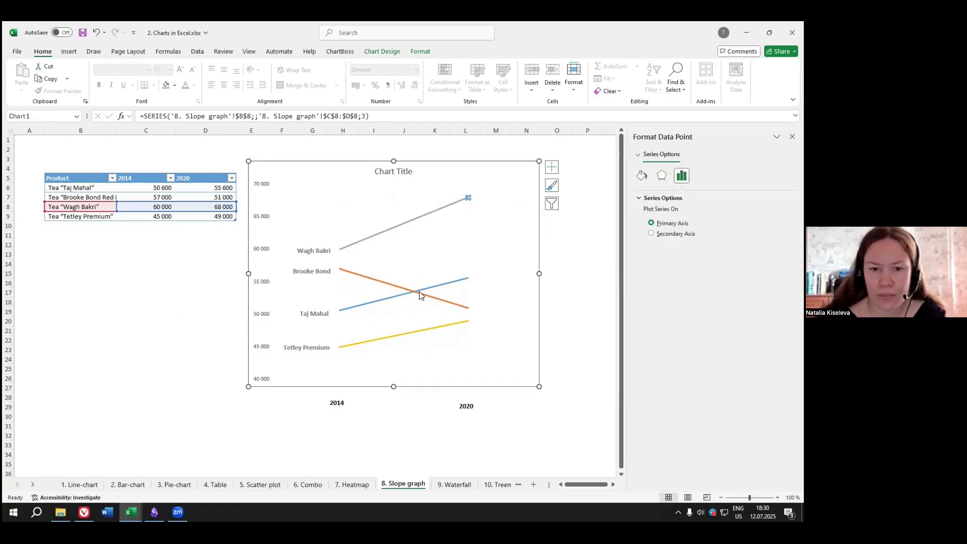
click(436, 296)
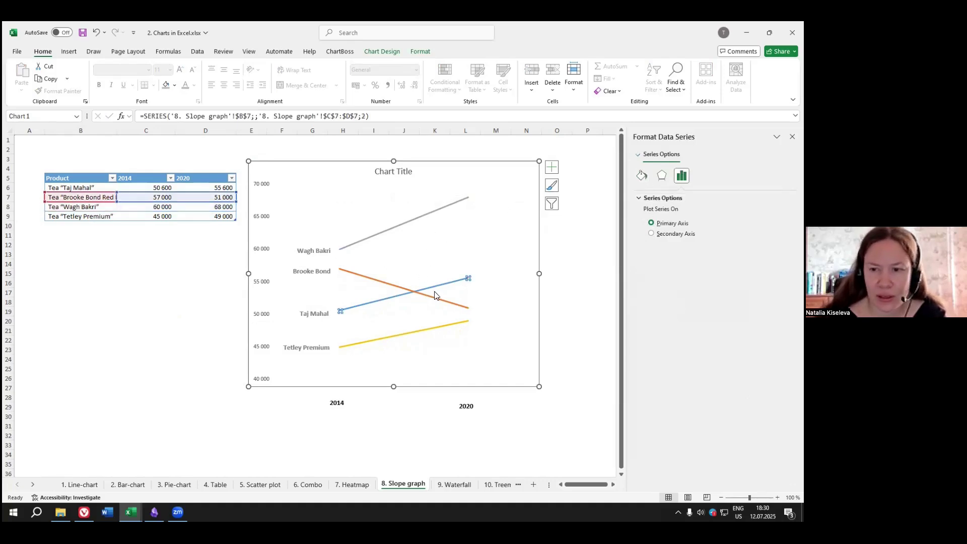
click(552, 166)
click(459, 272)
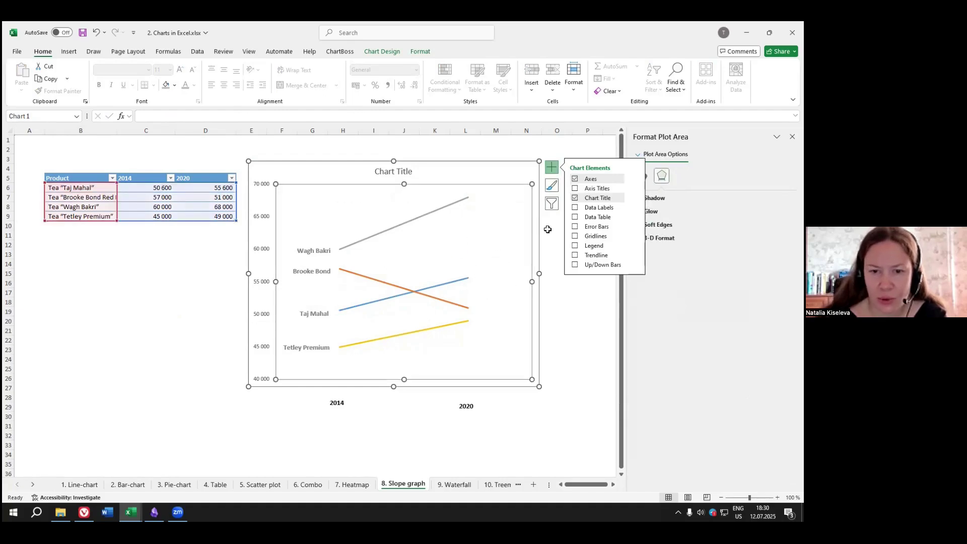
click(575, 208)
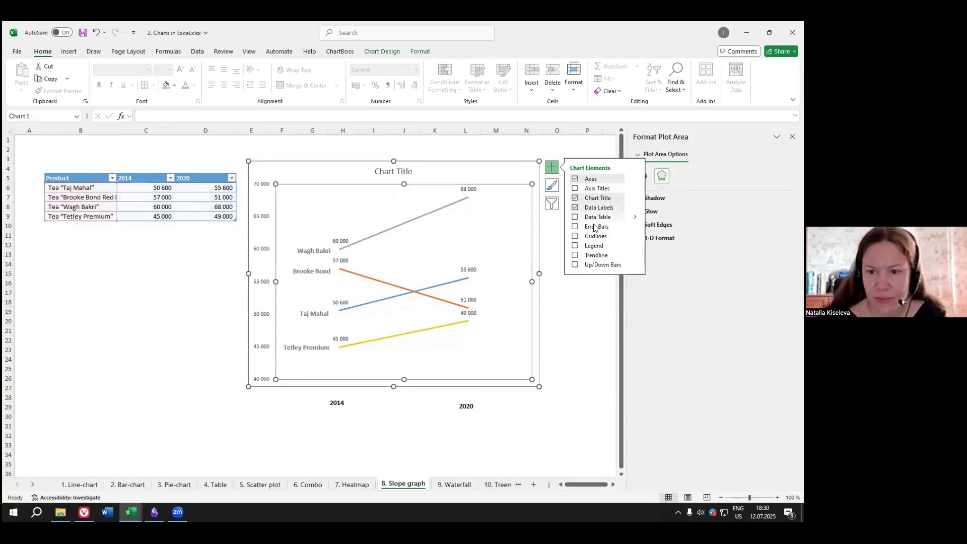
click(579, 255)
click(437, 221)
click(482, 247)
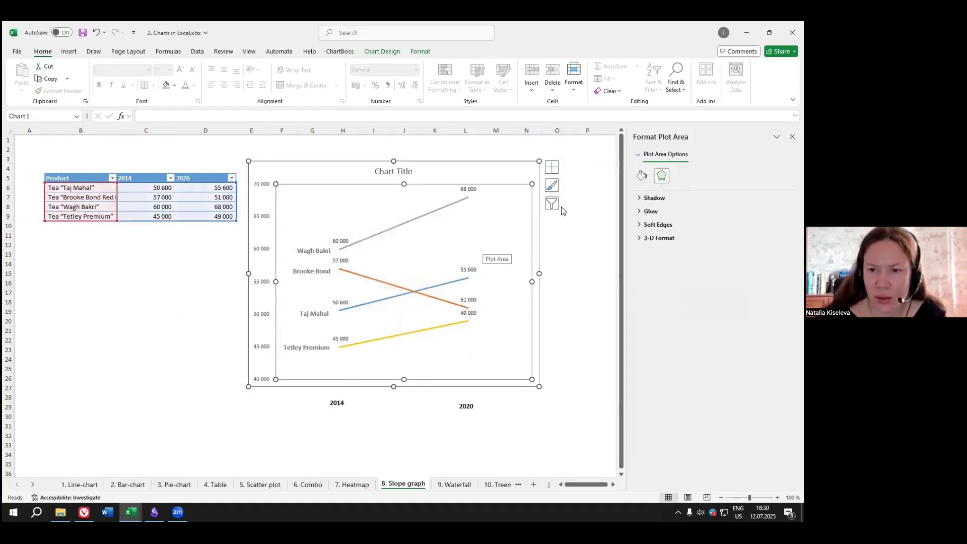
click(551, 167)
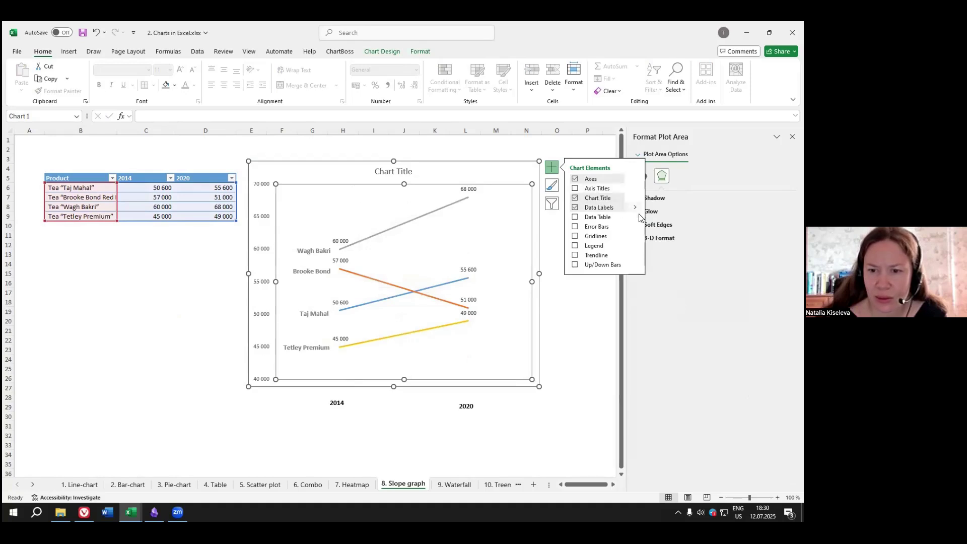
Format the Wagh Bakri line's markers with a solid fill and a solid 3 pt border.
click(471, 197)
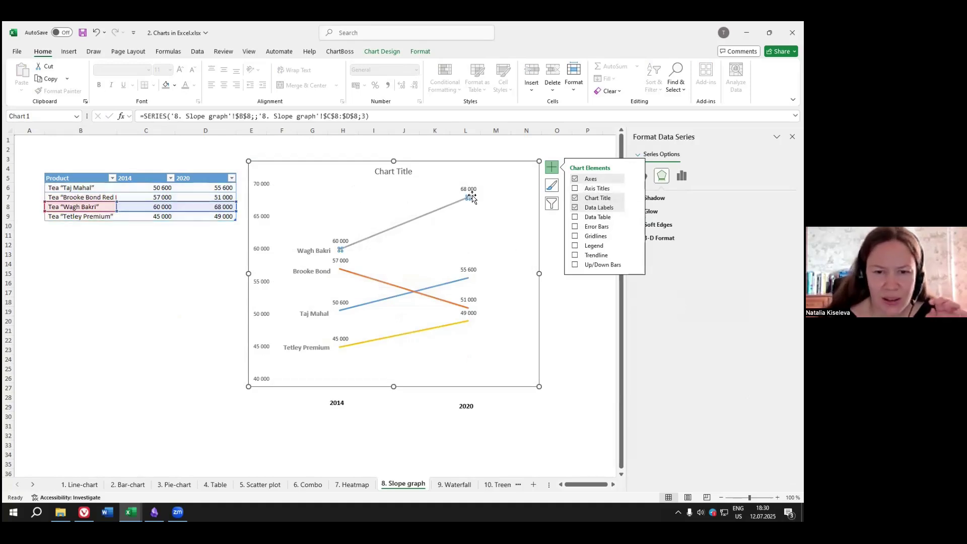
click(681, 177)
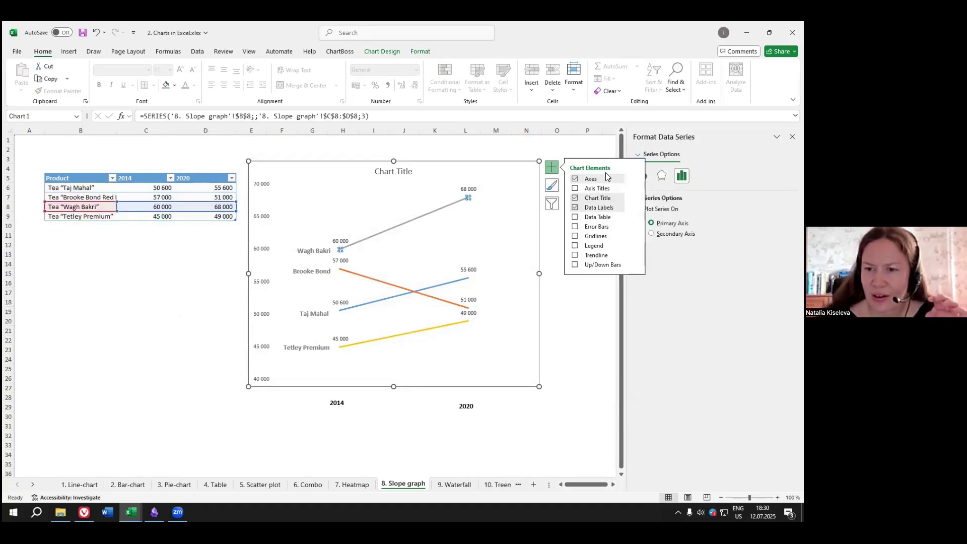
click(641, 175)
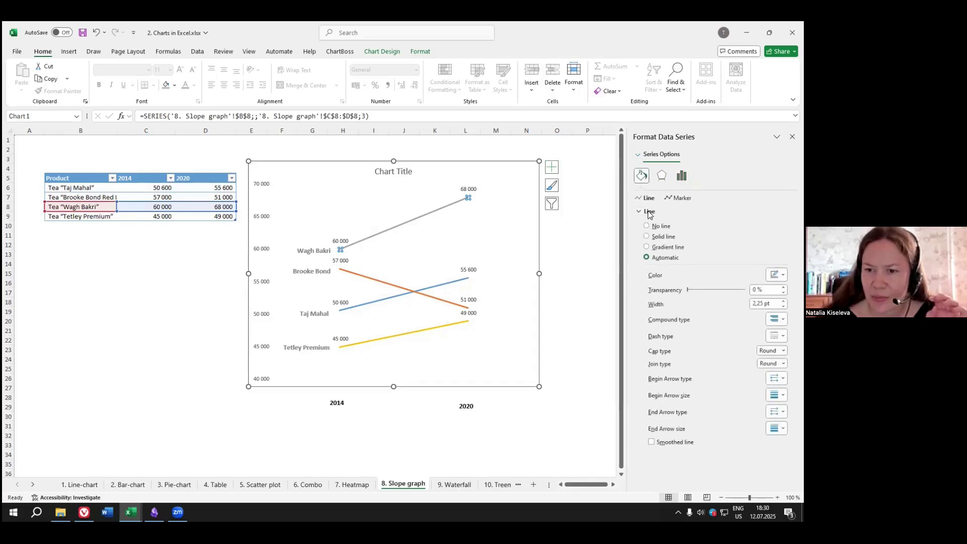
click(677, 198)
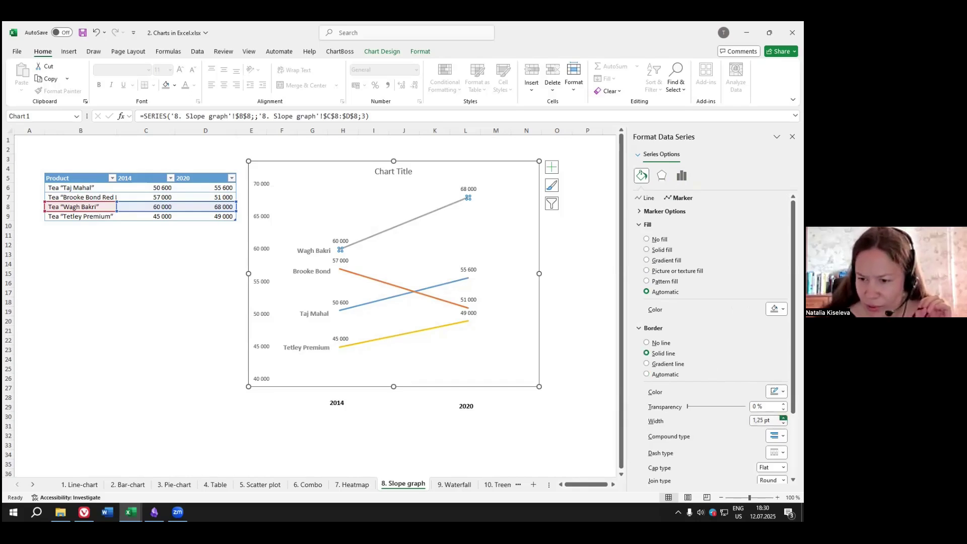
click(782, 418)
scroll(669, 311, down, 1)
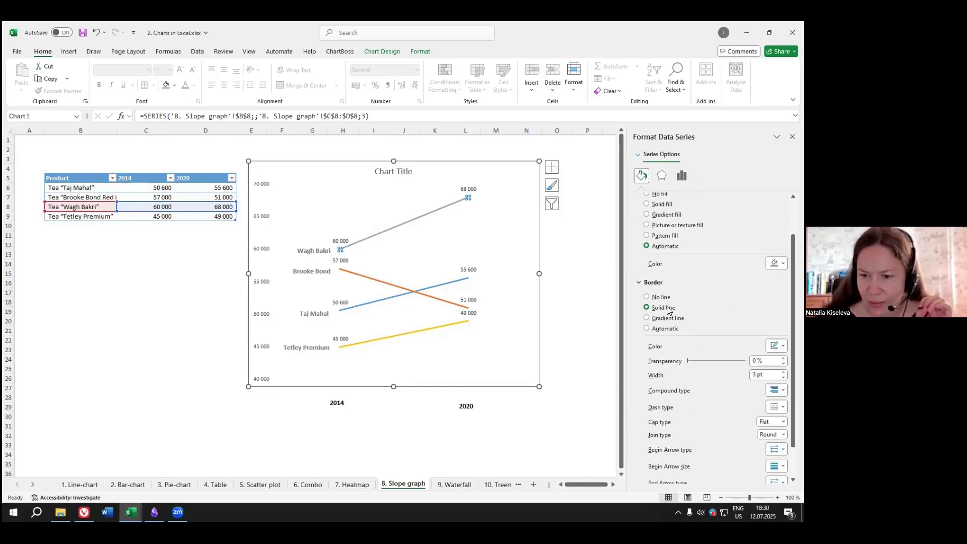
scroll(692, 292, up, 1)
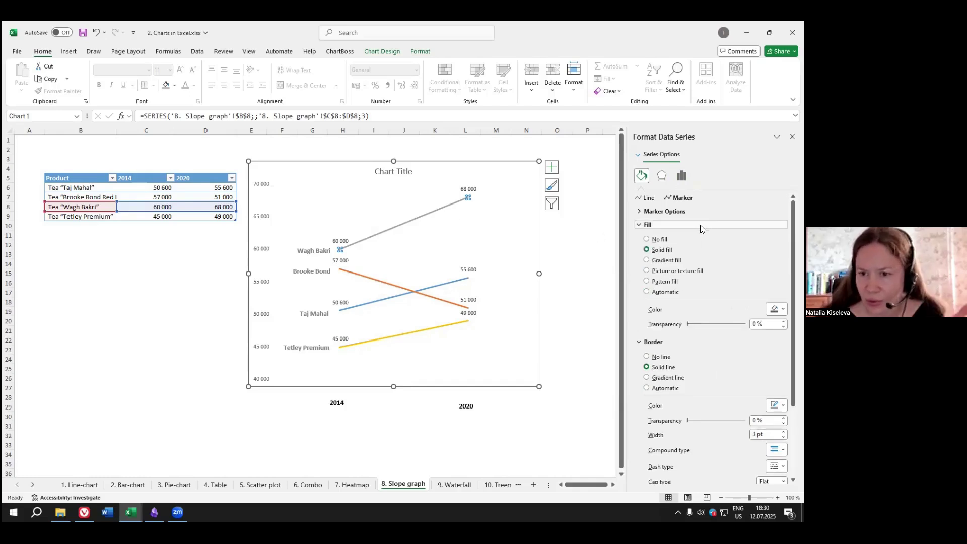
Set the Wagh Bakri line's markers to the built-in circle type at size 6.
click(646, 214)
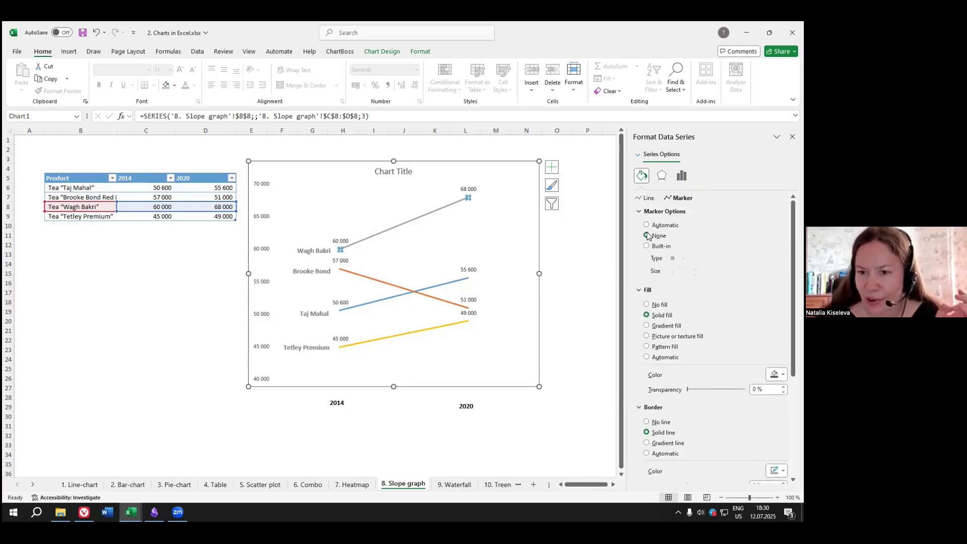
click(646, 246)
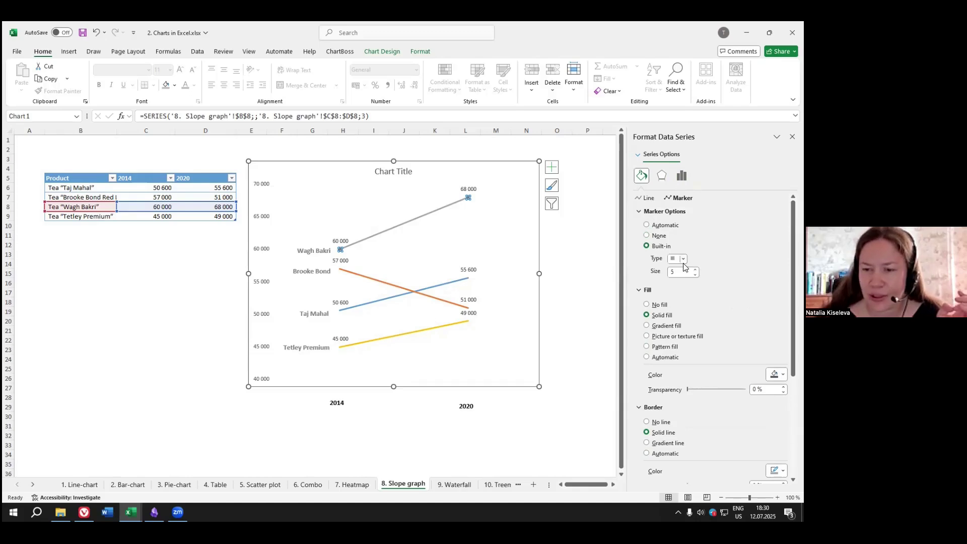
click(683, 259)
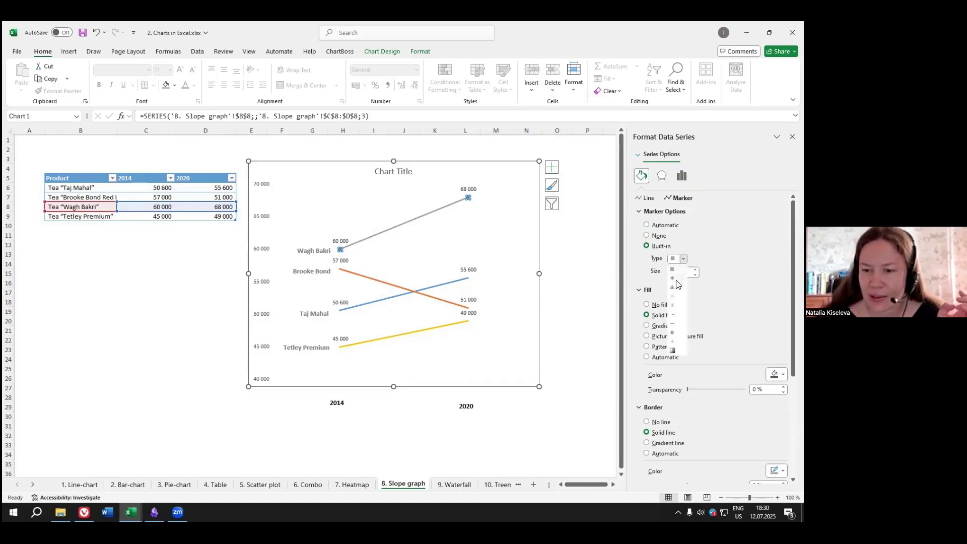
click(673, 334)
click(695, 270)
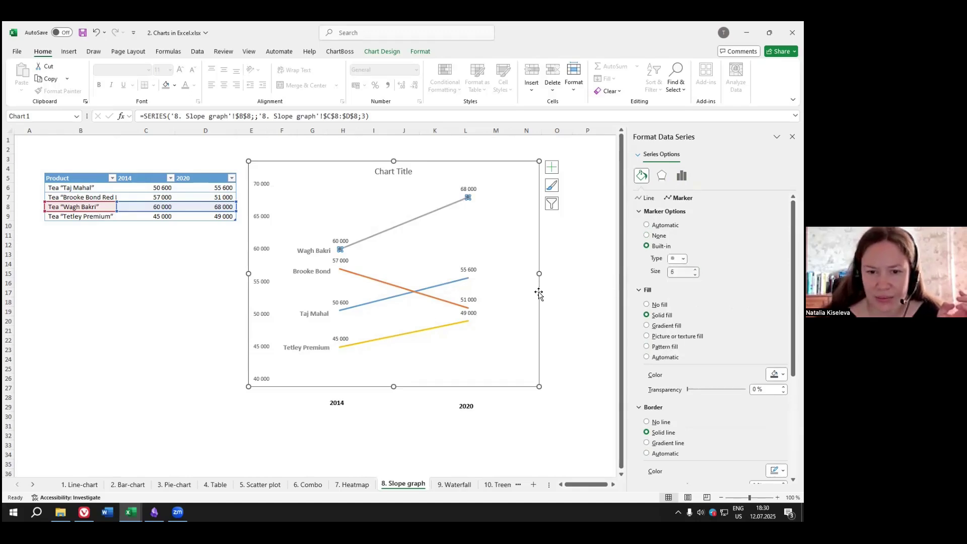
click(567, 271)
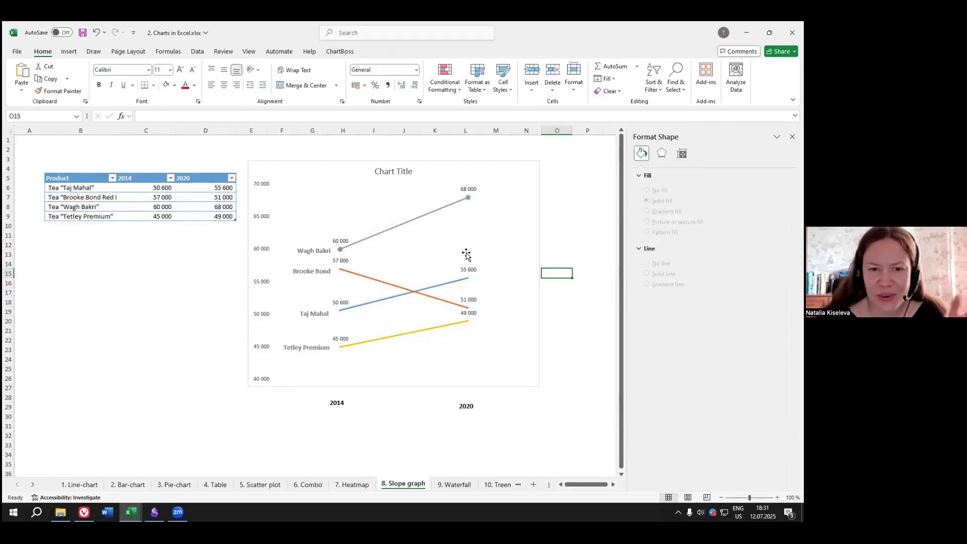
click(468, 199)
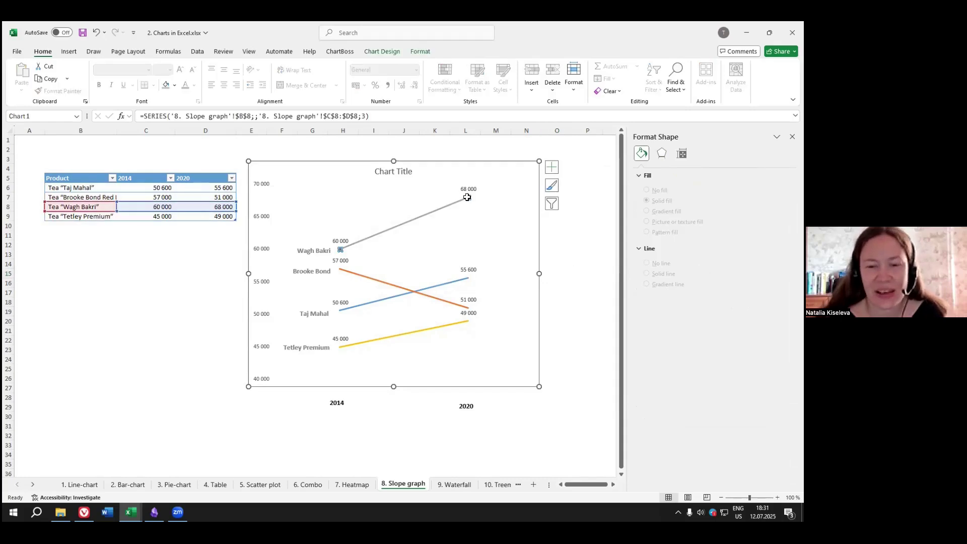
click(469, 277)
click(468, 308)
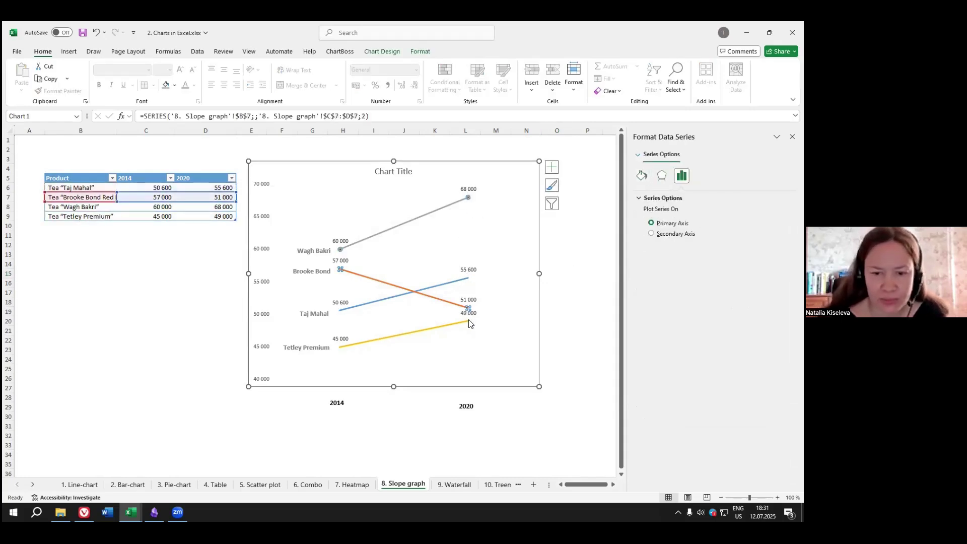
click(469, 323)
click(560, 282)
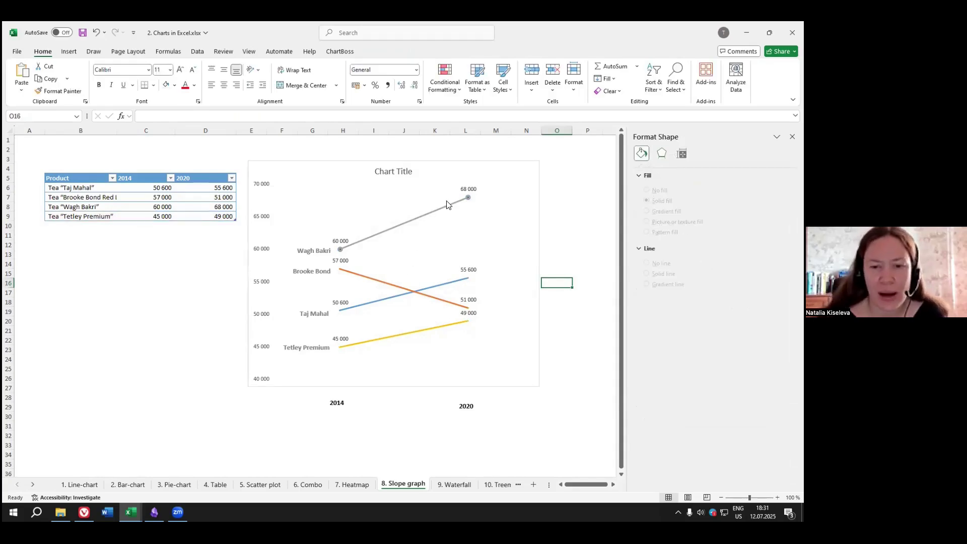
click(469, 199)
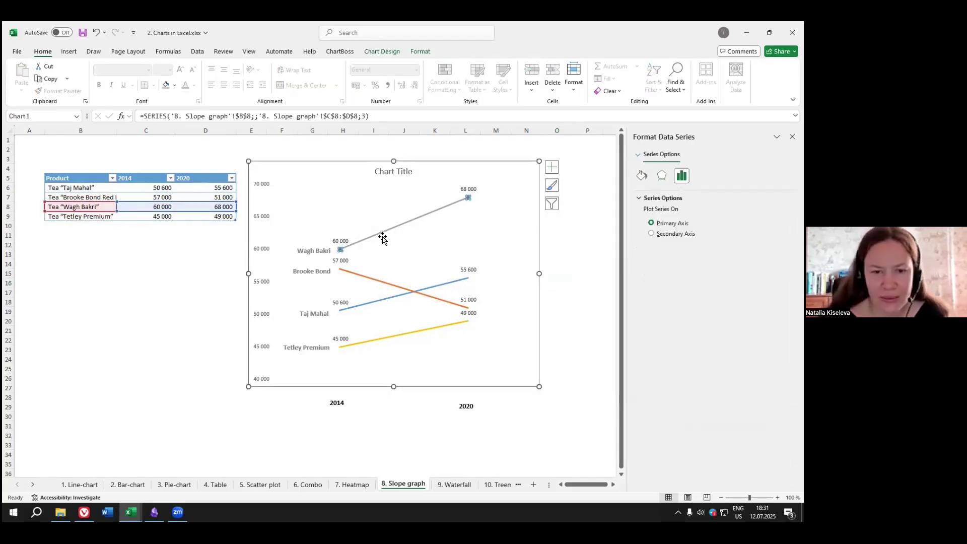
click(383, 283)
click(380, 301)
click(374, 339)
Move the 68 000 data label to the right of the Wagh Bakri line's 2020 endpoint.
click(341, 241)
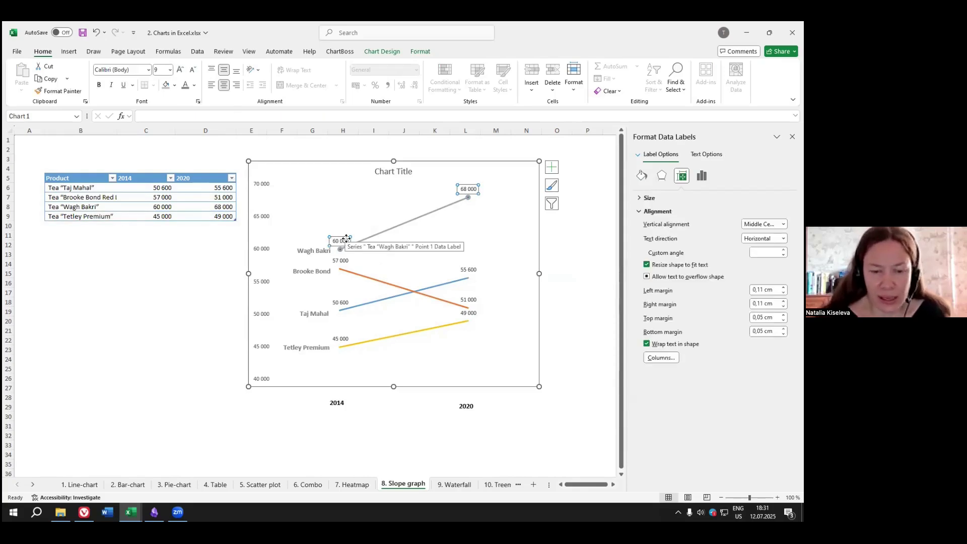
click(340, 236)
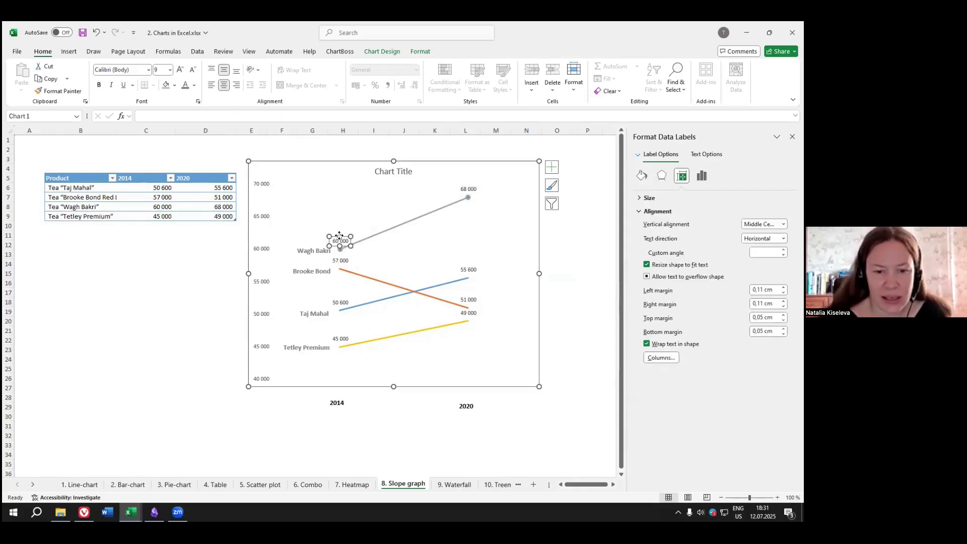
click(468, 189)
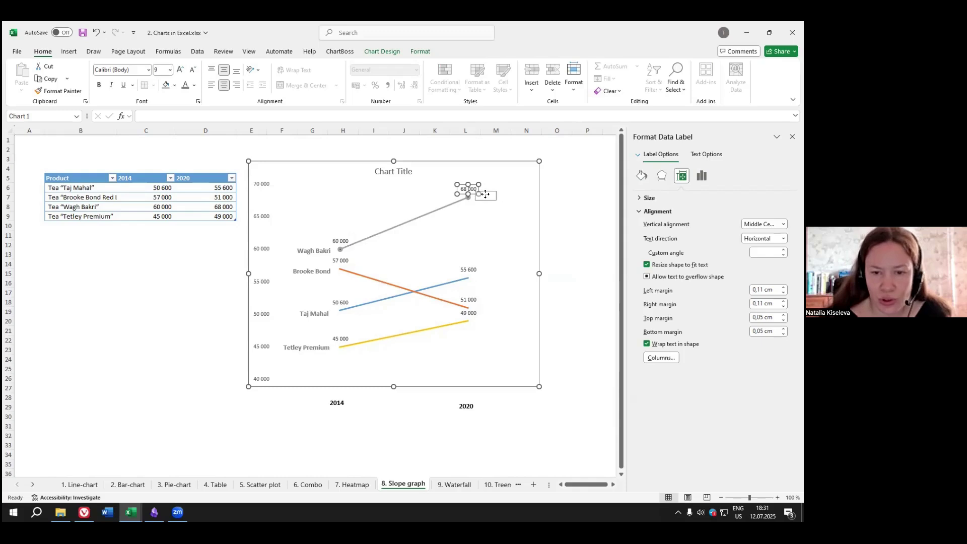
drag(483, 196, 498, 201)
Place the 55 600 data label to the right of the Taj Mahal line's end and turn off its leader line.
click(472, 272)
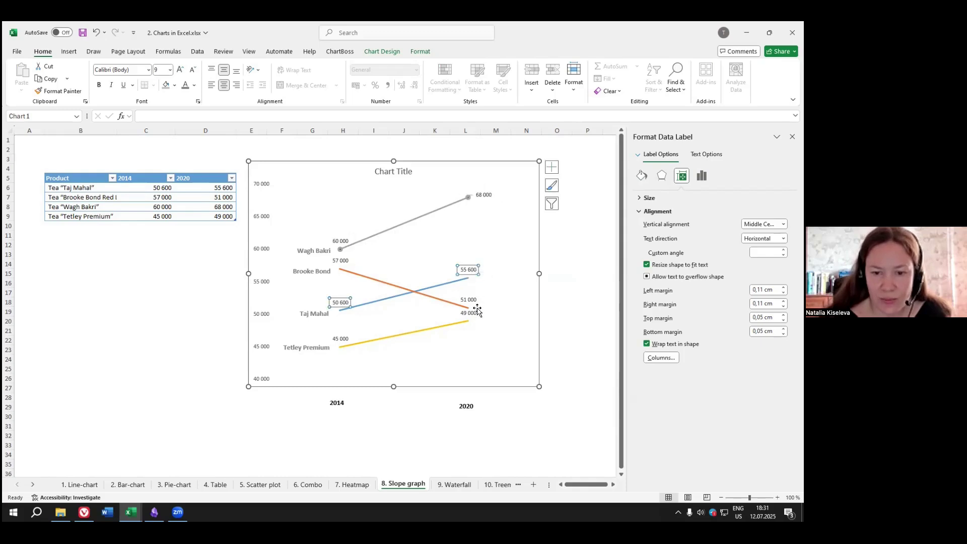
click(468, 269)
drag(468, 269, 498, 276)
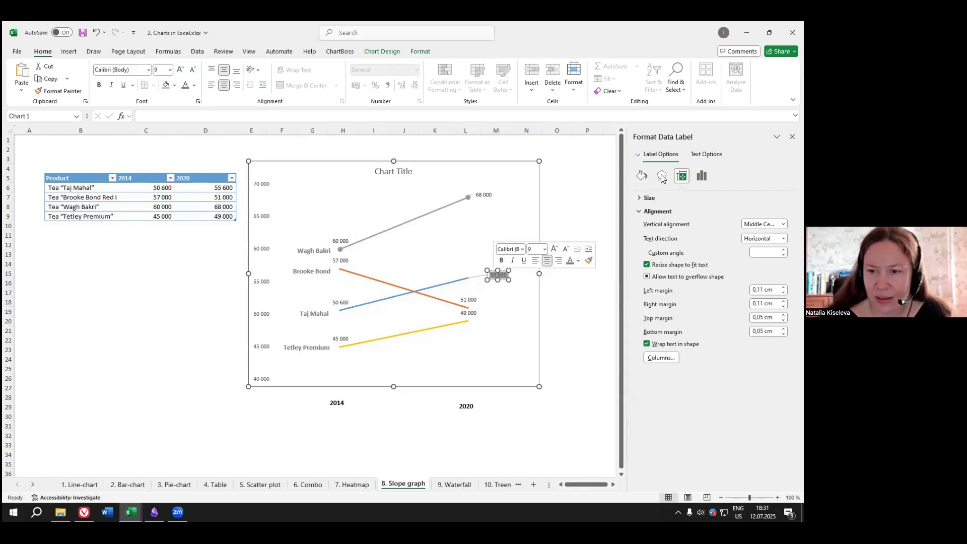
click(705, 154)
click(659, 155)
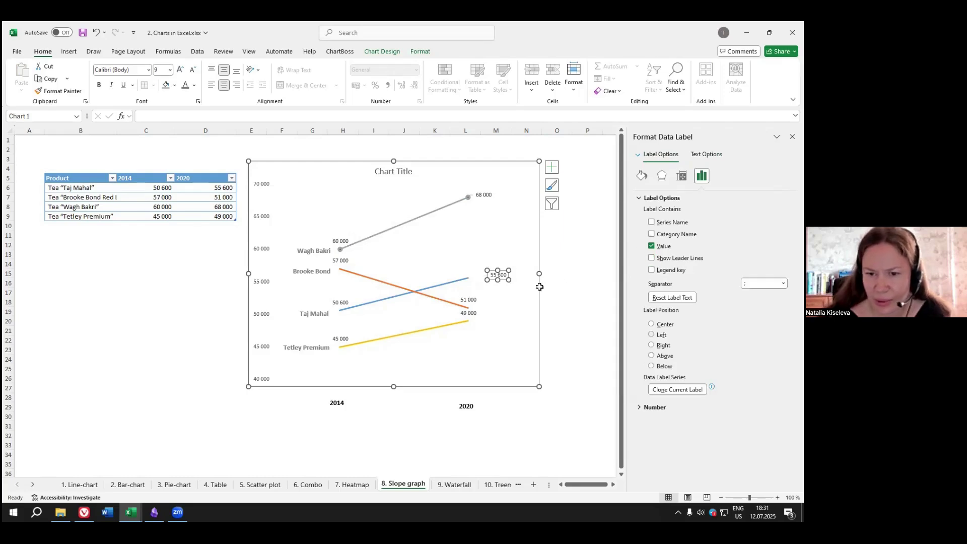
drag(499, 274, 482, 275)
Move the 51 000 and 49 000 data labels to the right of the Brooke Bond and Tetley Premium line ends.
click(484, 194)
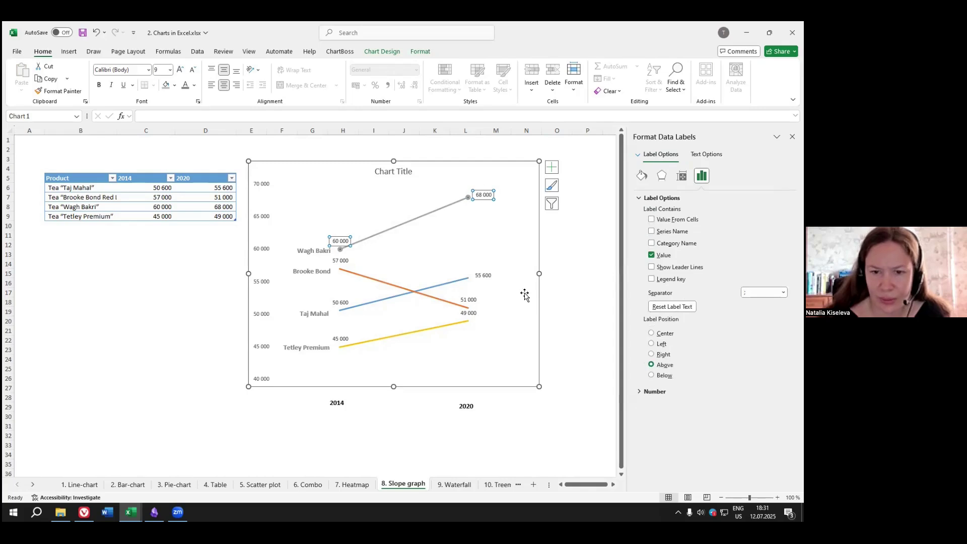
click(468, 299)
click(468, 312)
mouse_move(468, 313)
mouse_down()
mouse_move(484, 317)
mouse_move(485, 305)
mouse_up()
click(469, 301)
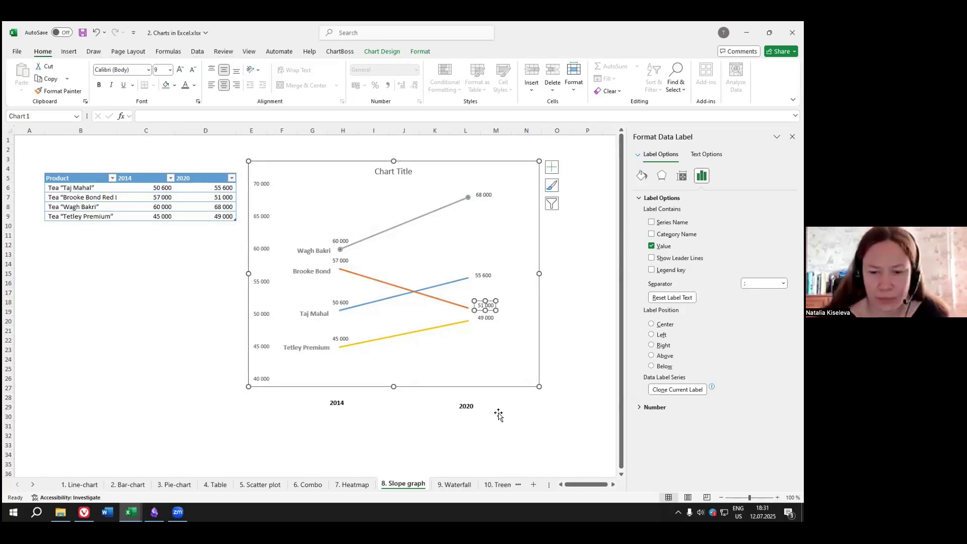
Move the 2014 value labels of Taj Mahal, Brooke Bond and Wagh Bakri directly below their product names.
click(335, 305)
click(336, 302)
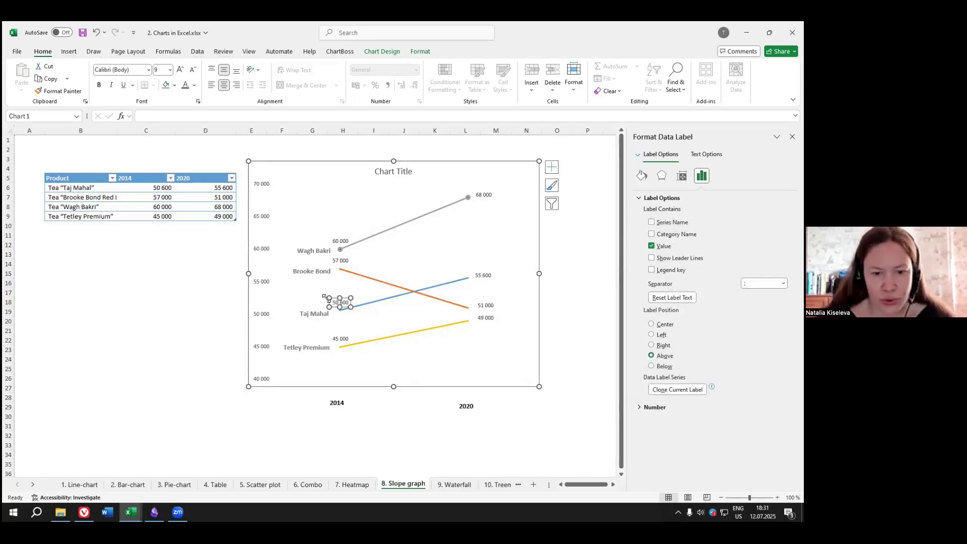
drag(342, 301, 318, 355)
mouse_move(341, 260)
mouse_down()
mouse_move(318, 275)
mouse_move(330, 258)
mouse_move(322, 290)
mouse_move(326, 272)
mouse_up()
click(342, 237)
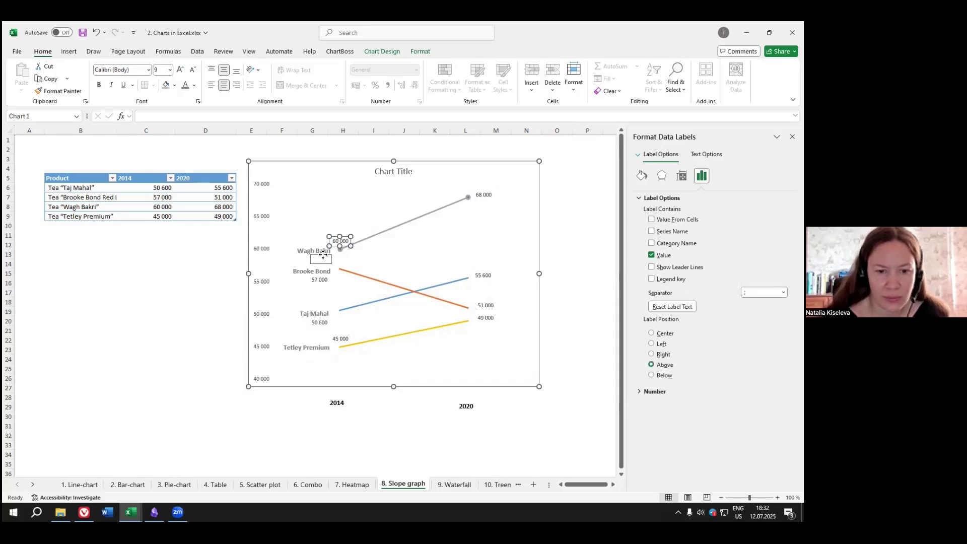
drag(323, 254, 322, 255)
click(371, 410)
Move the 45 000 data label directly below the Tetley Premium name.
click(345, 336)
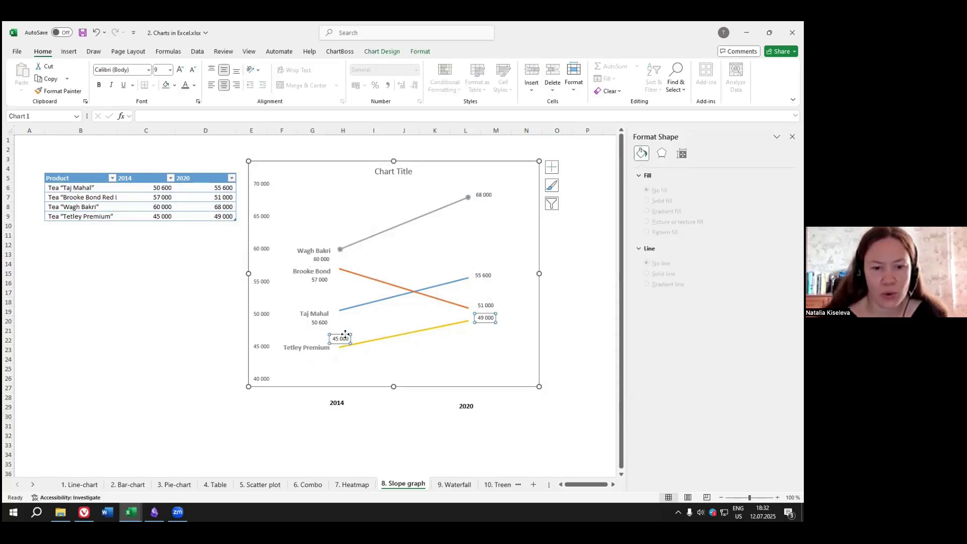
click(346, 337)
drag(346, 336, 324, 354)
click(380, 433)
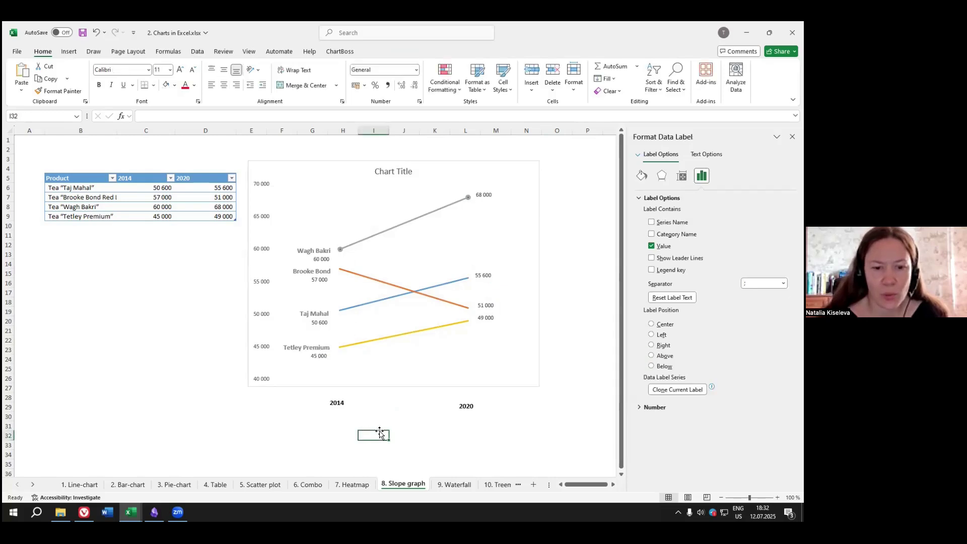
Recolor the Brooke Bond and Tetley Premium lines in the slope graph with a solid gray.
click(423, 218)
click(398, 285)
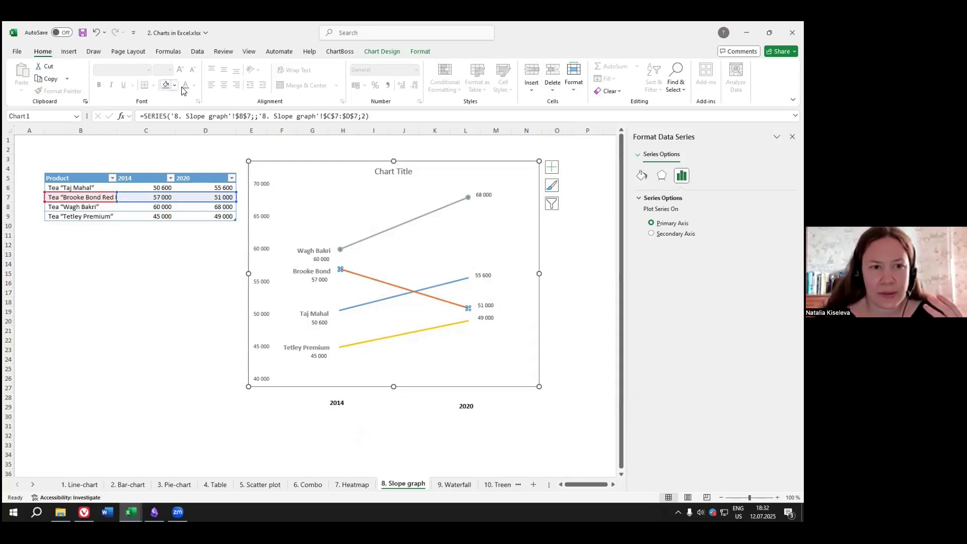
click(641, 175)
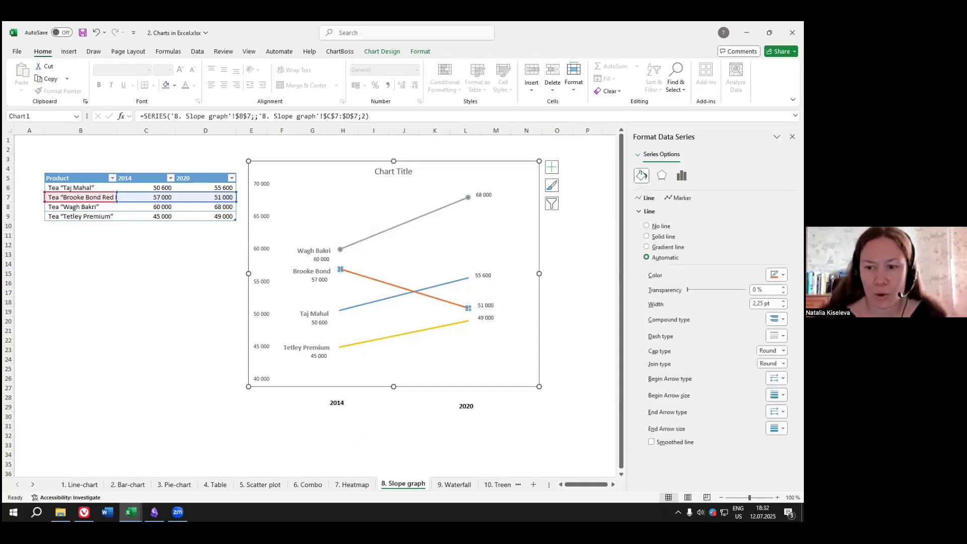
click(776, 274)
click(676, 379)
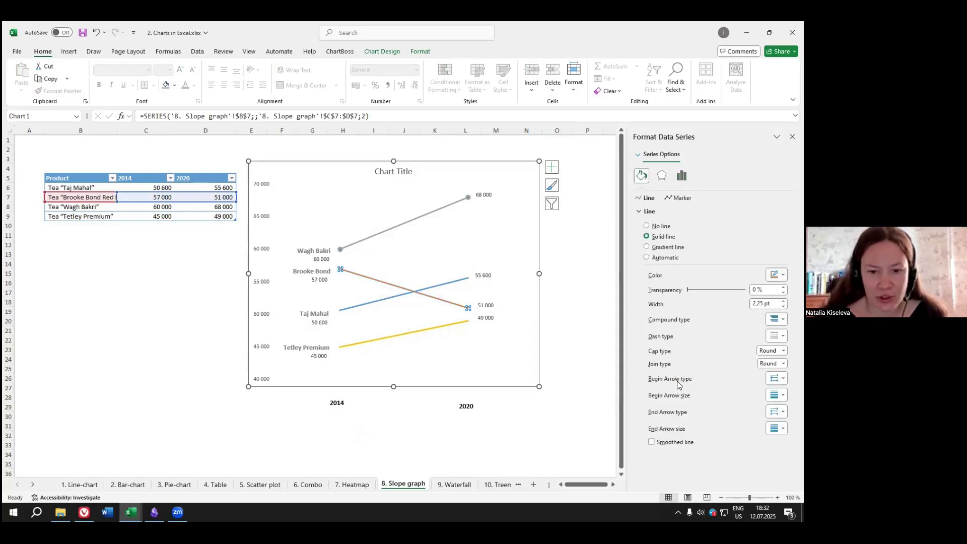
click(402, 335)
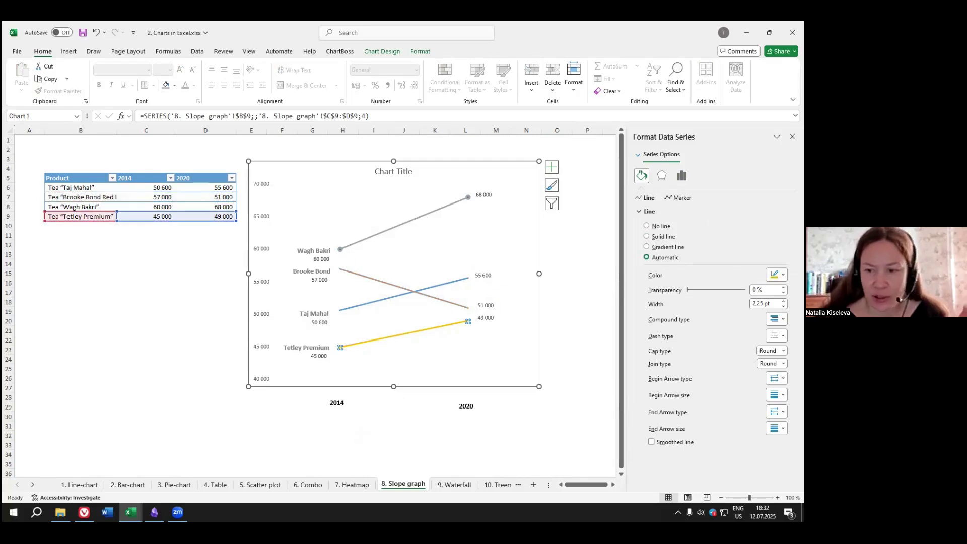
click(775, 274)
click(677, 378)
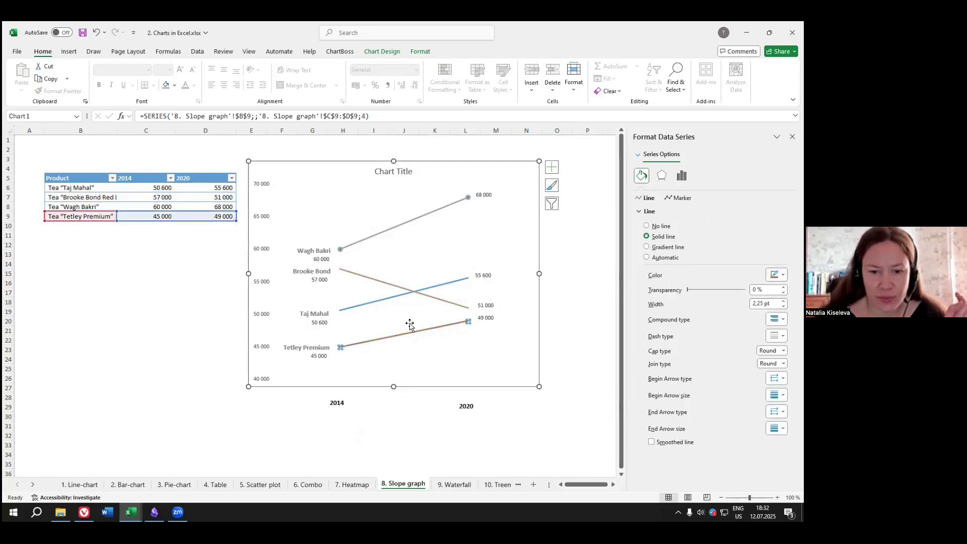
Recolor the Taj Mahal and Tetley Premium lines with the same solid medium gray from the theme colors.
click(425, 288)
click(775, 274)
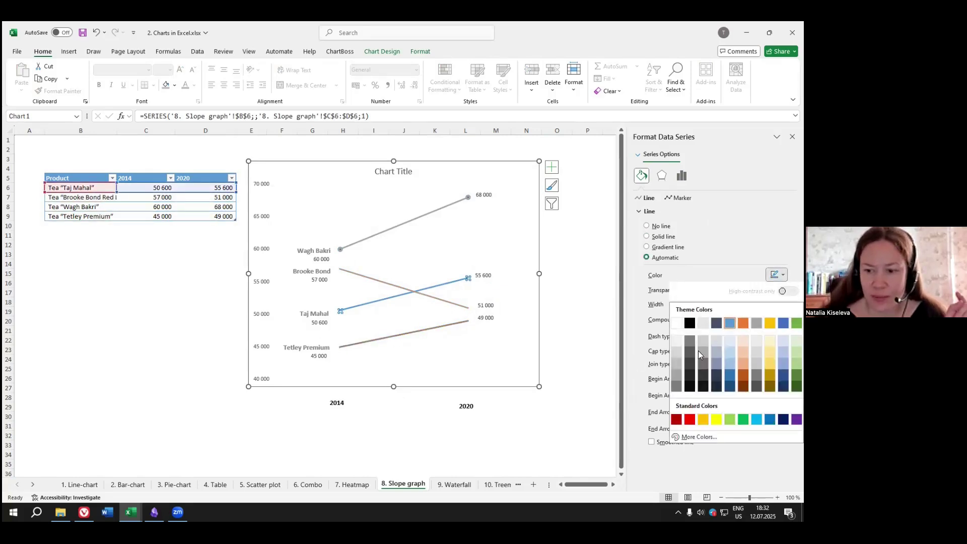
click(677, 385)
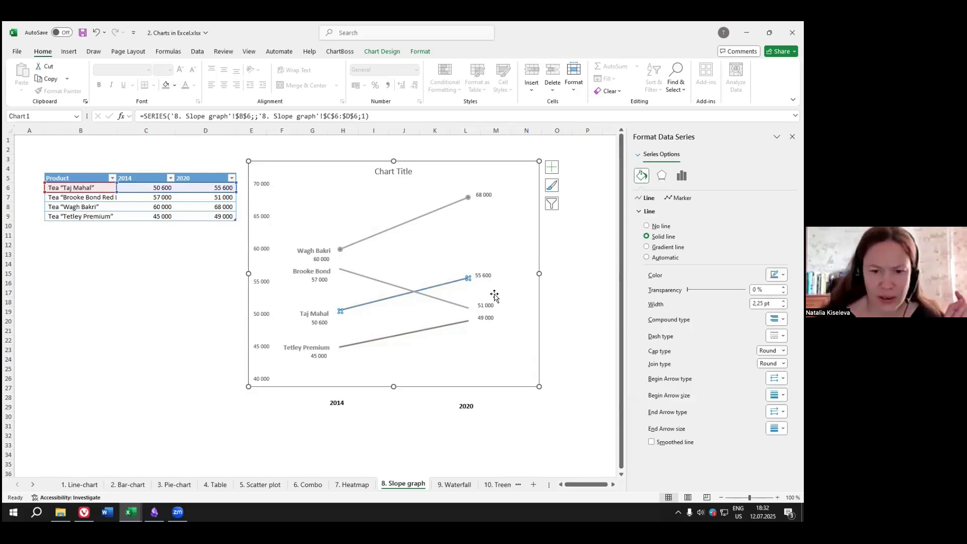
click(776, 274)
click(677, 376)
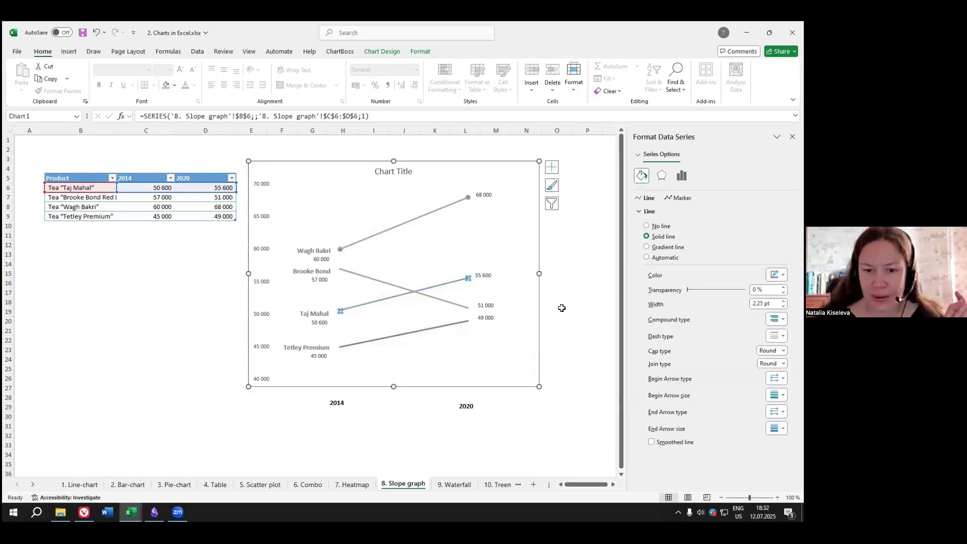
click(468, 321)
click(775, 274)
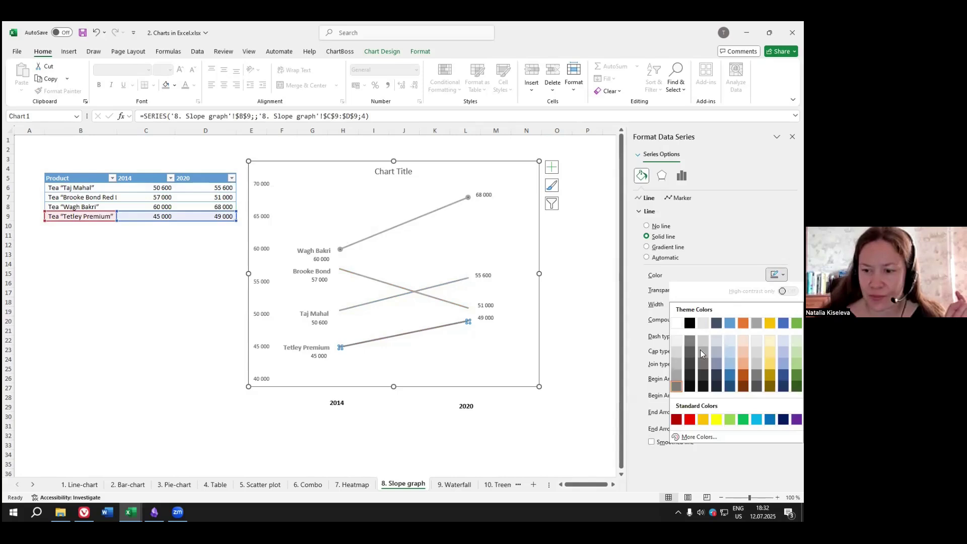
click(683, 377)
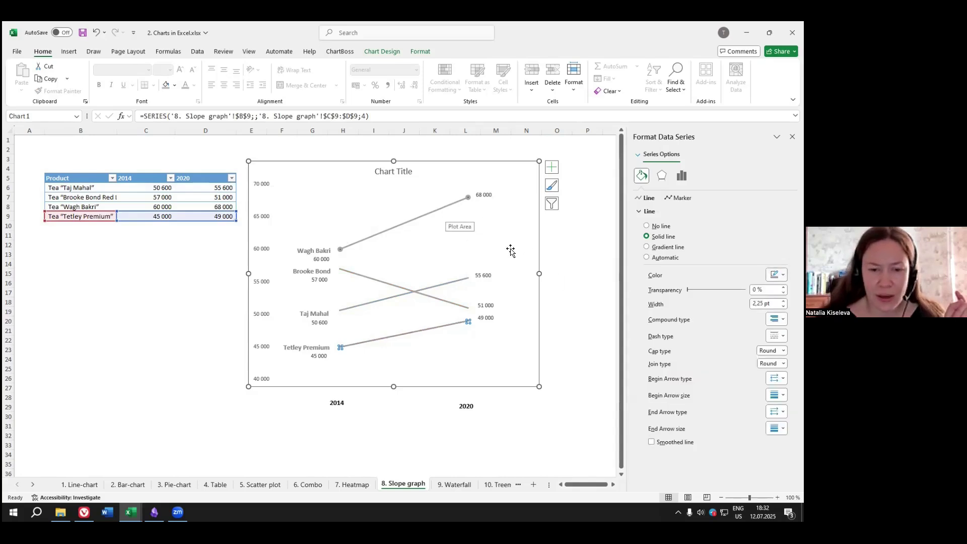
click(559, 262)
Color the Brooke Bond line with the standard red to highlight it among the gray lines.
click(367, 278)
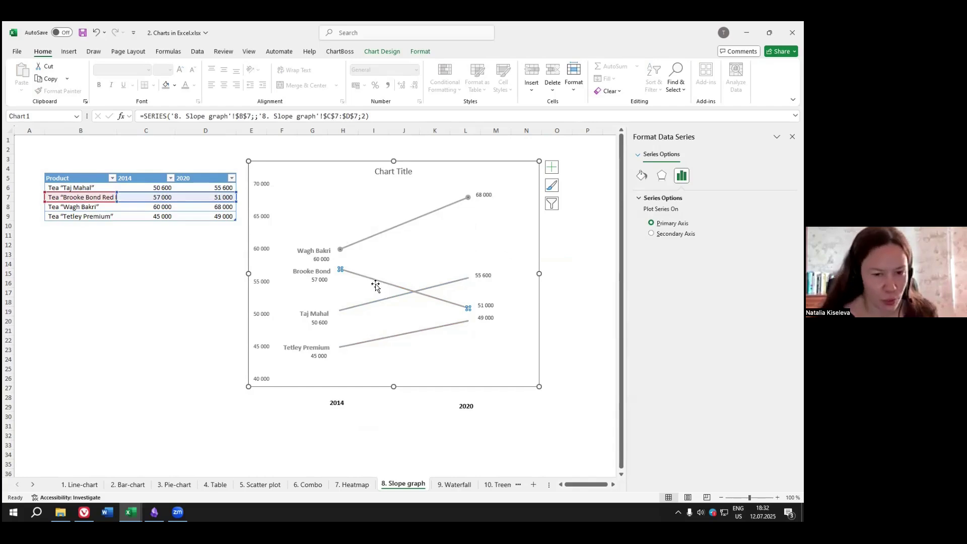
click(175, 88)
click(226, 152)
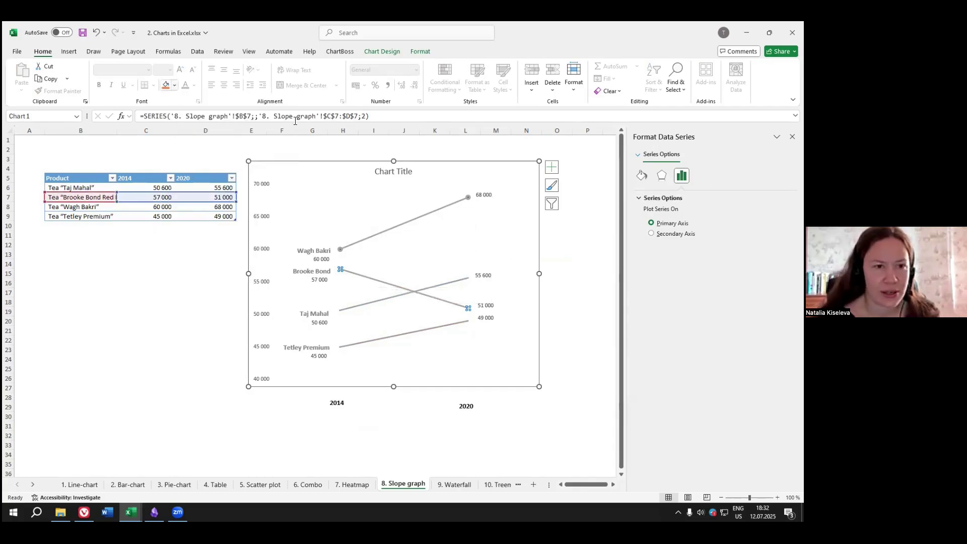
click(641, 175)
click(645, 212)
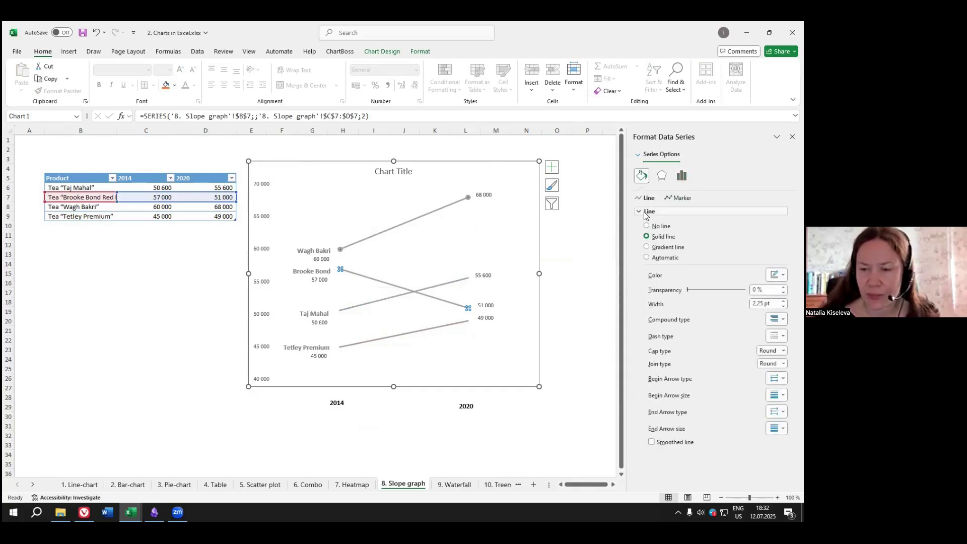
click(776, 275)
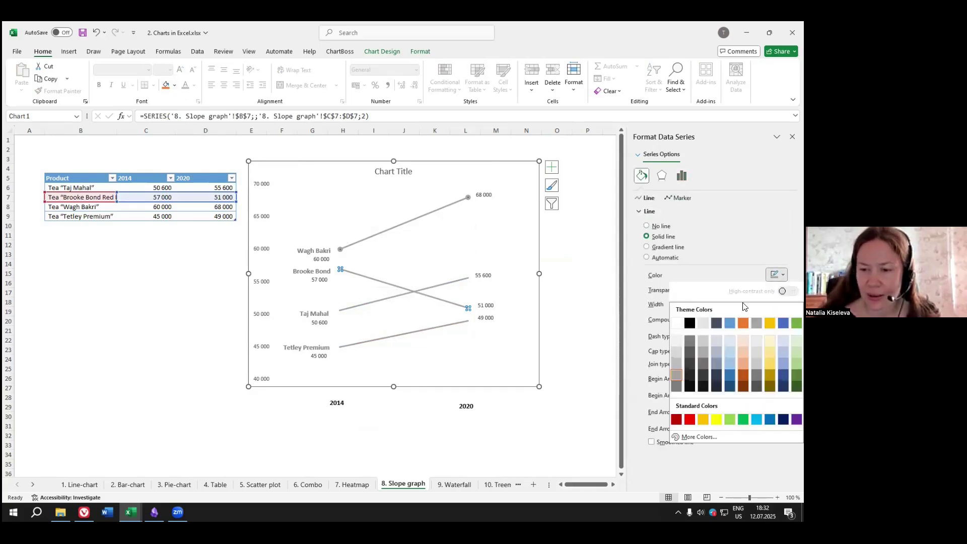
click(689, 419)
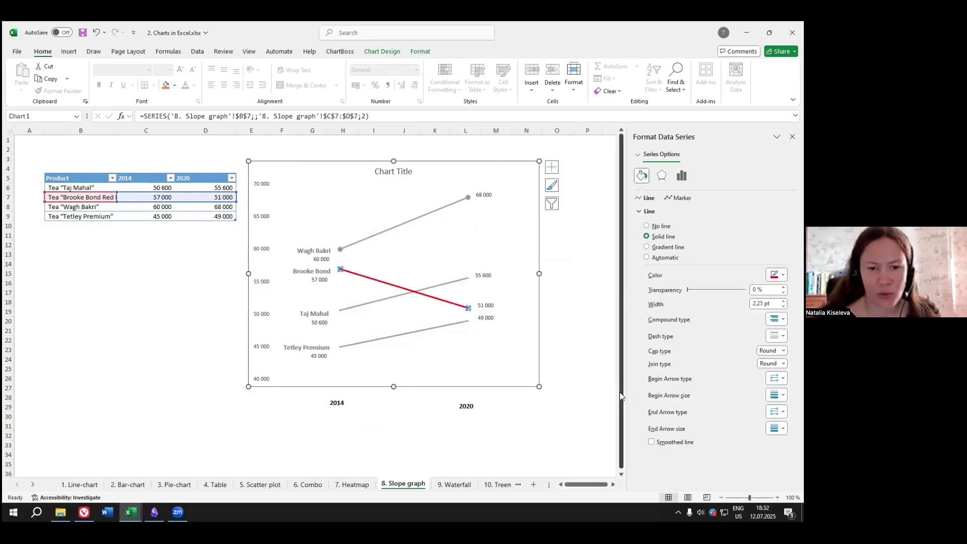
Color the Brooke Bond product name and its 2014 and 2020 value labels red to match the line.
click(308, 270)
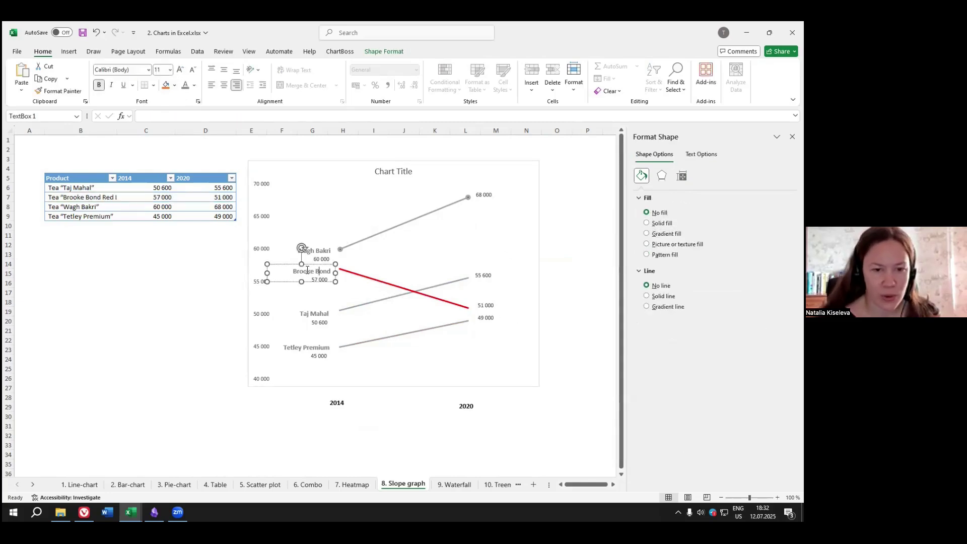
click(306, 263)
click(309, 271)
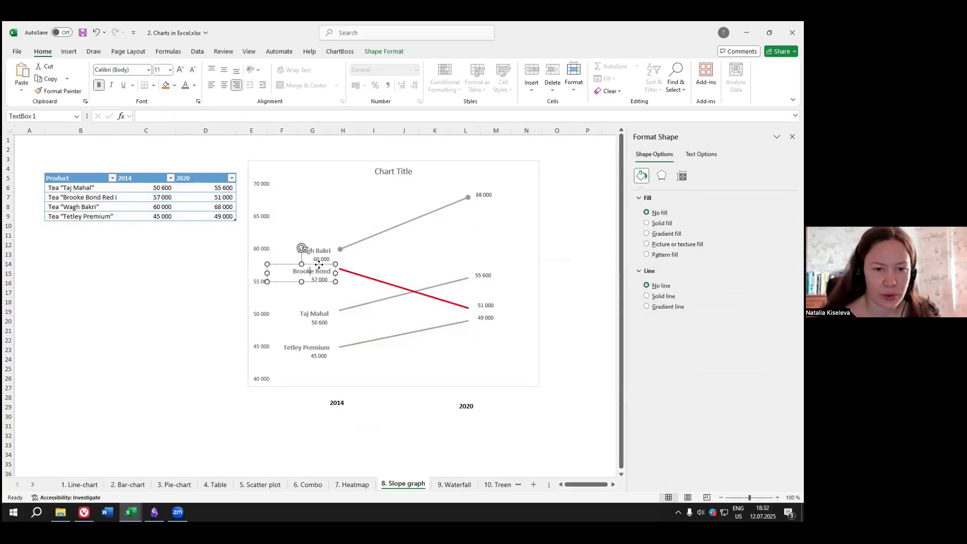
click(194, 85)
click(201, 244)
click(319, 280)
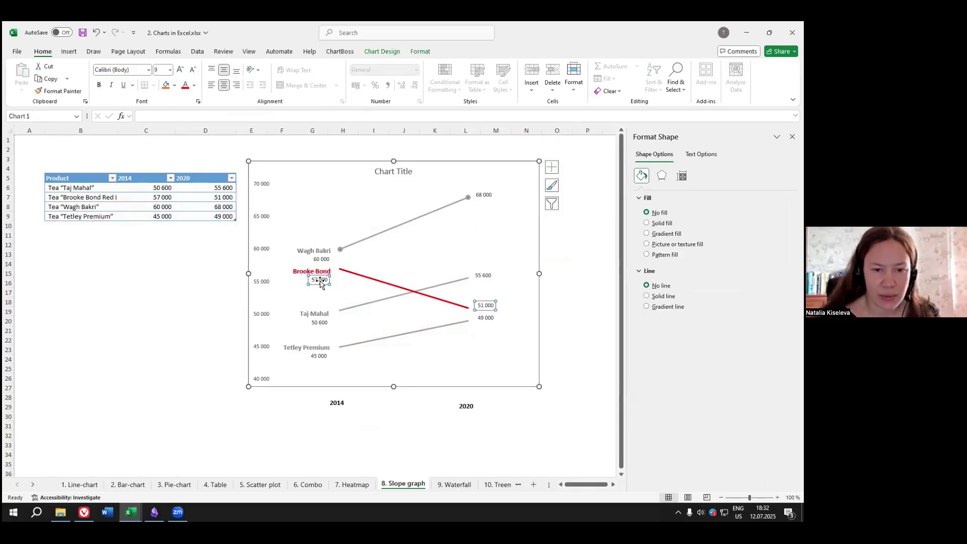
click(186, 85)
click(555, 319)
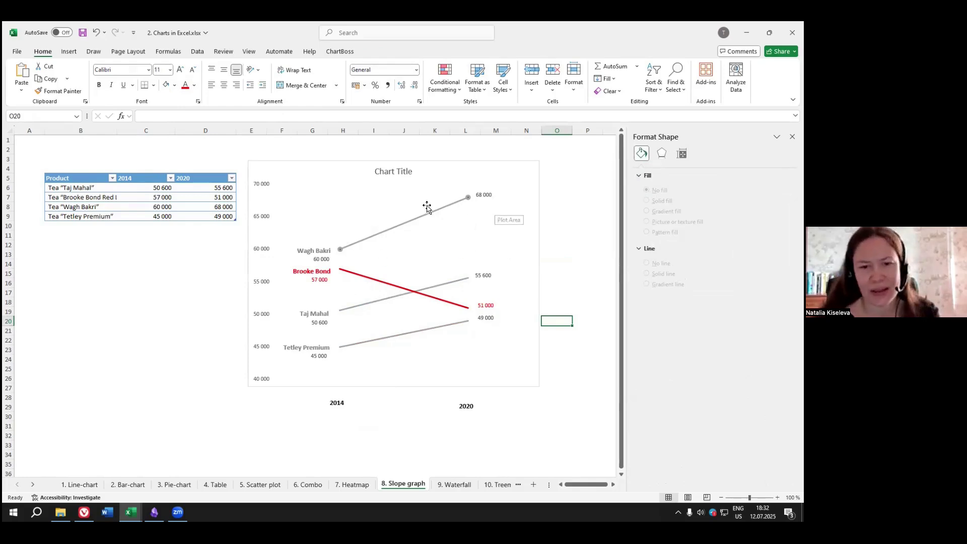
Increase the chart title's font size to 20.
click(406, 170)
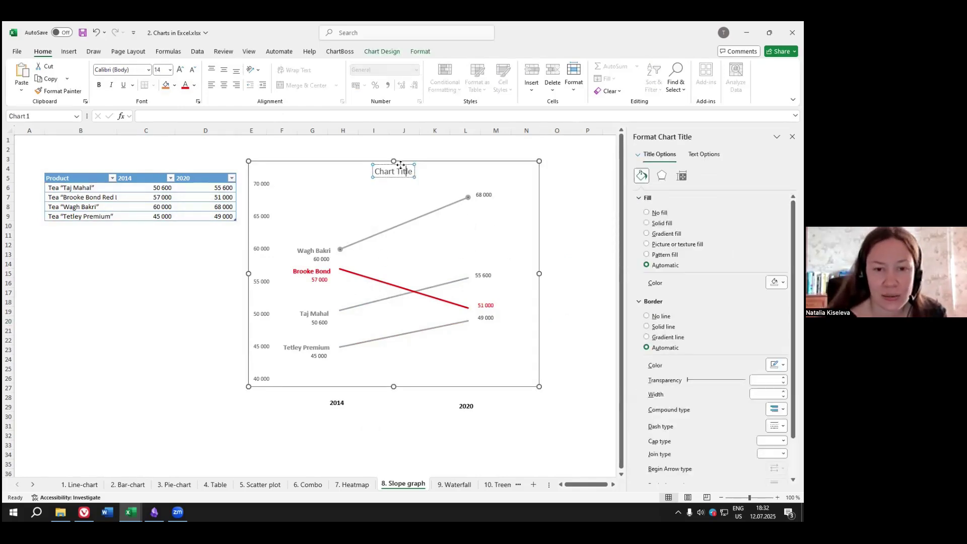
click(180, 69)
click(180, 69)
click(180, 69)
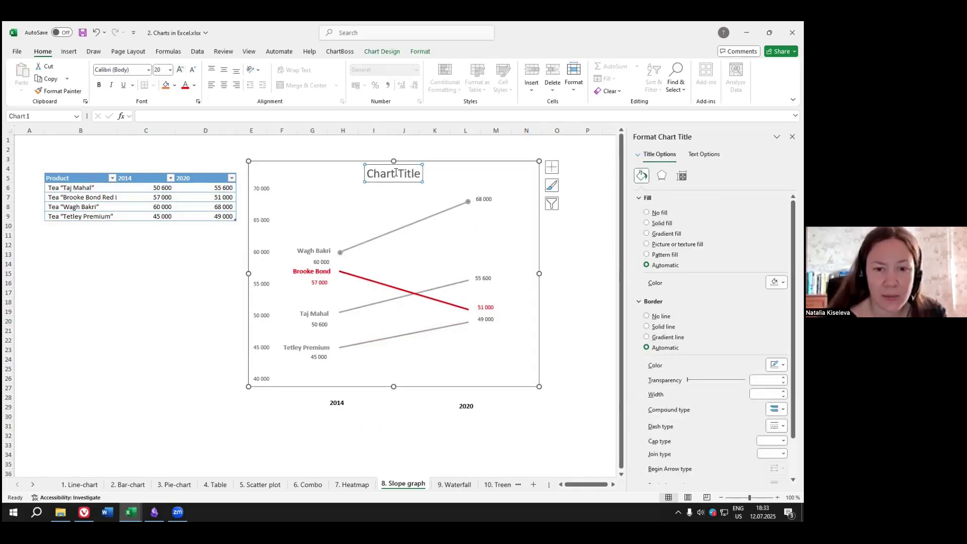
Replace the chart title's text with "Let's Change the Marketing Strategy with the Brooke Bond Label!".
triple_click(396, 172)
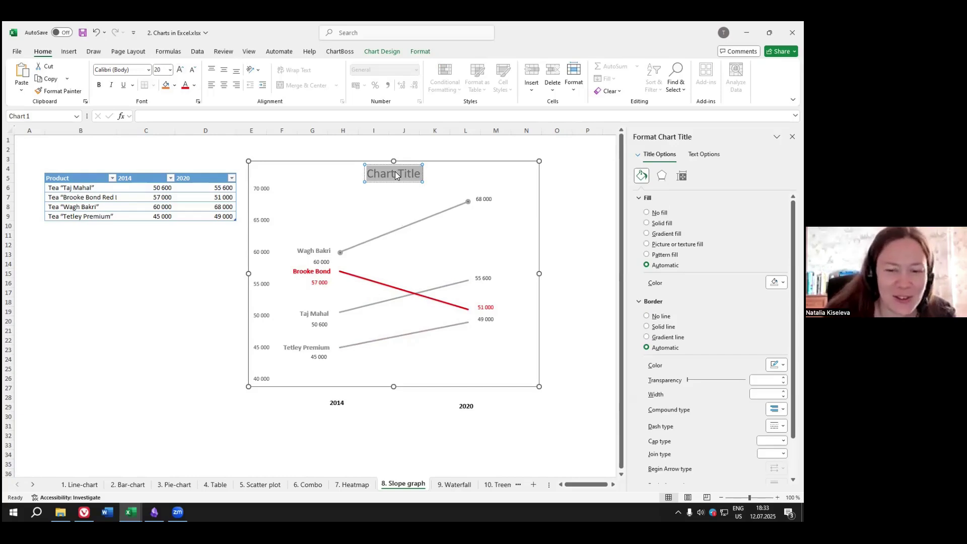
text(Let)
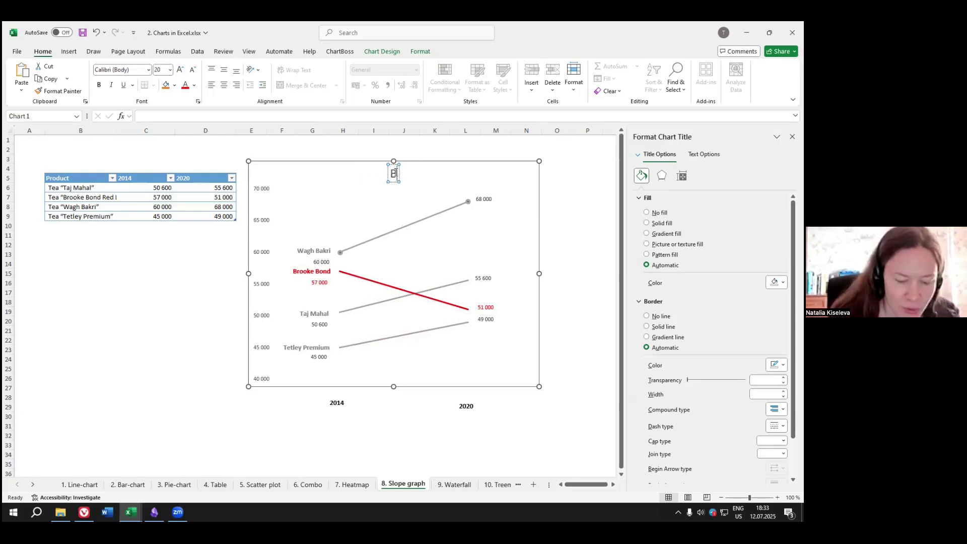
text('s chan)
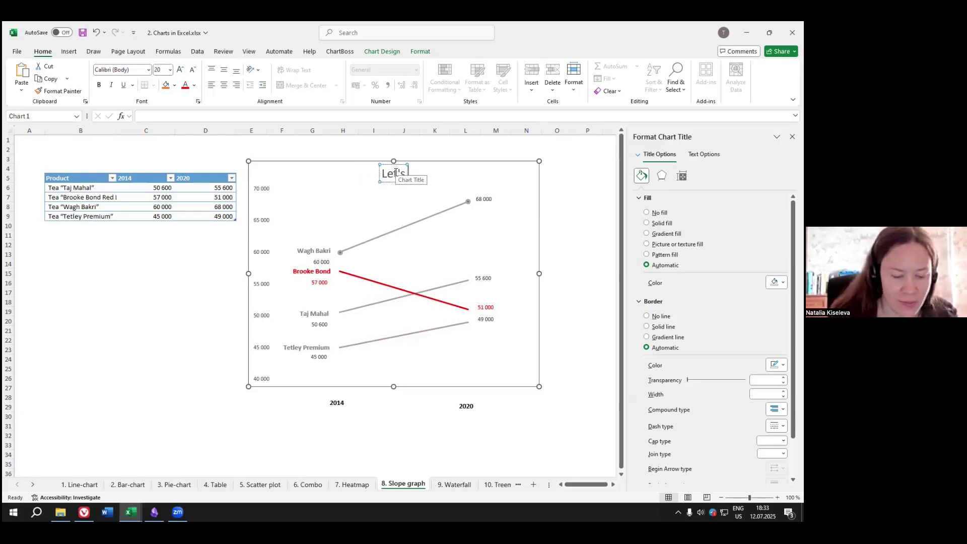
key(BackSpace)
key(BackSpace)
key(BackSpace)
key(BackSpace)
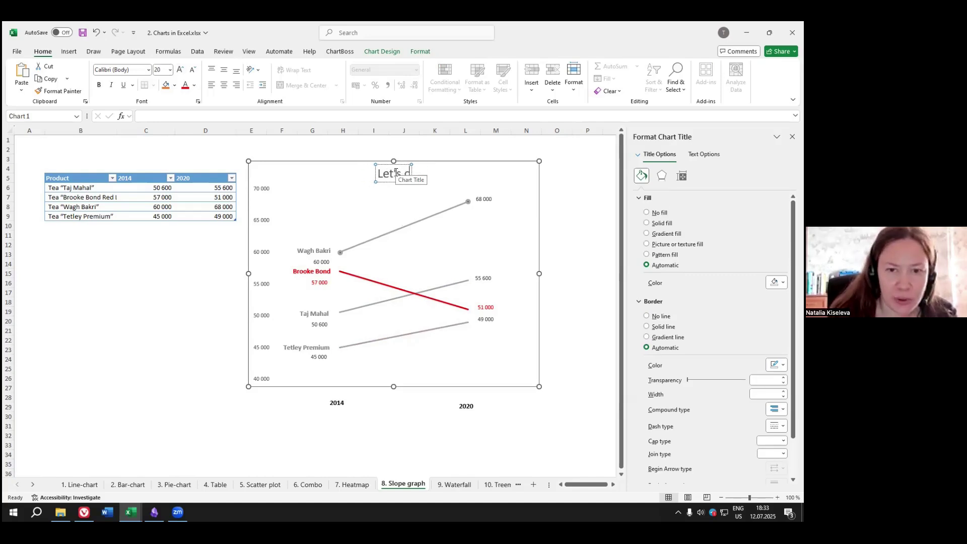
text(Change the)
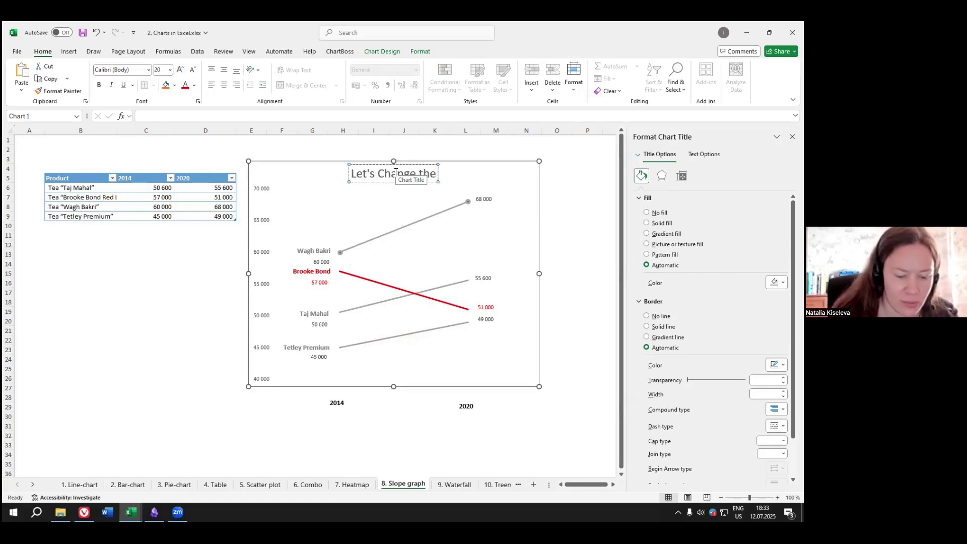
text( Market)
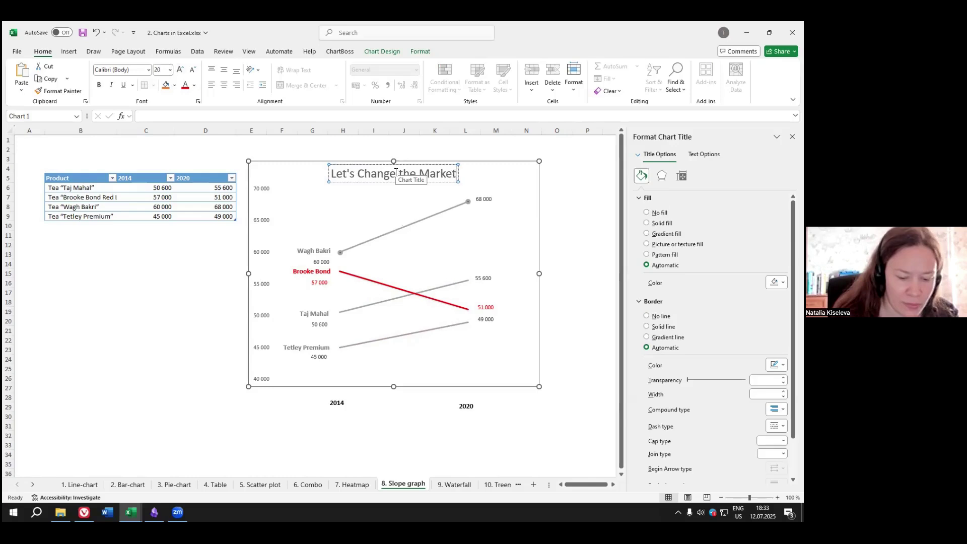
text(ing Strategy wi)
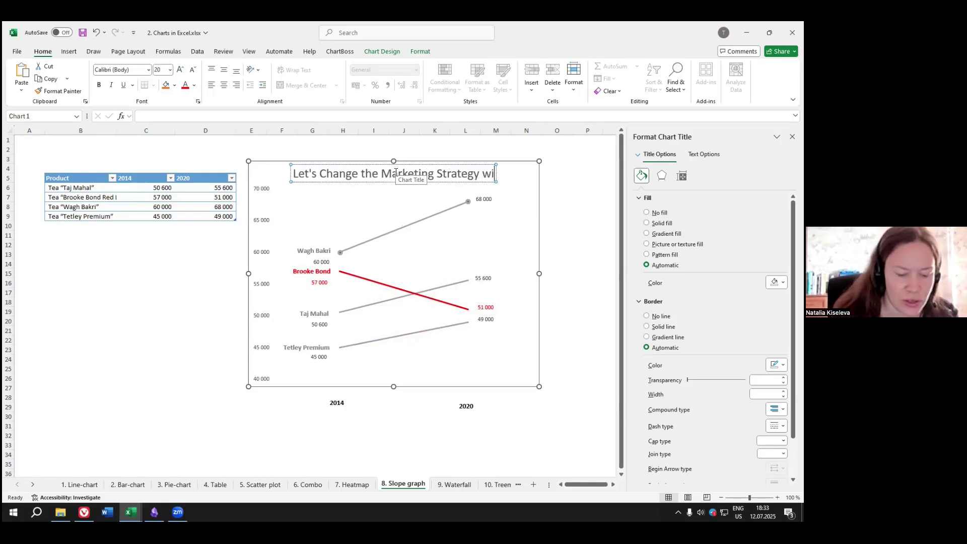
text(th the Brooke Bond Label!)
Make the words "Brooke Bond" in the chart title bold and red.
drag(336, 185, 418, 186)
key(ctrl+b)
click(186, 84)
click(189, 330)
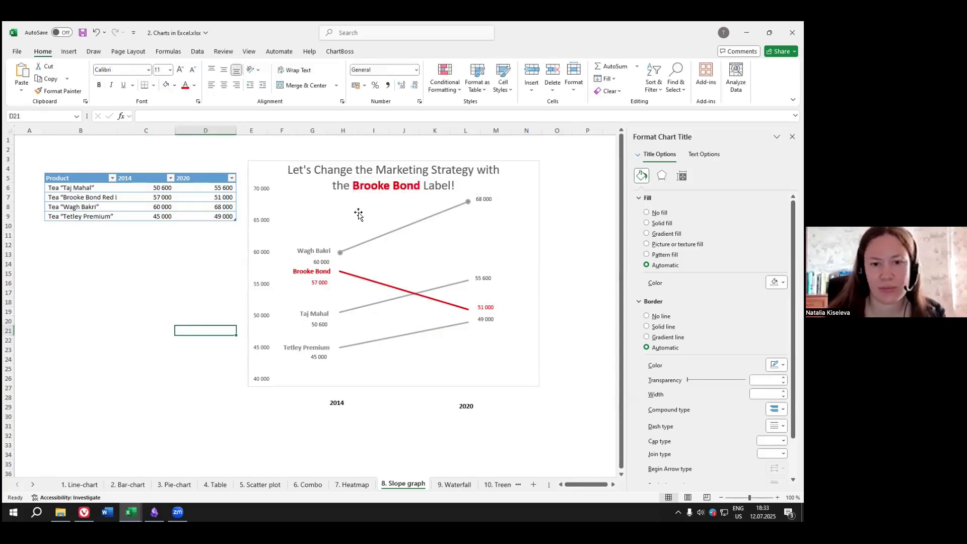